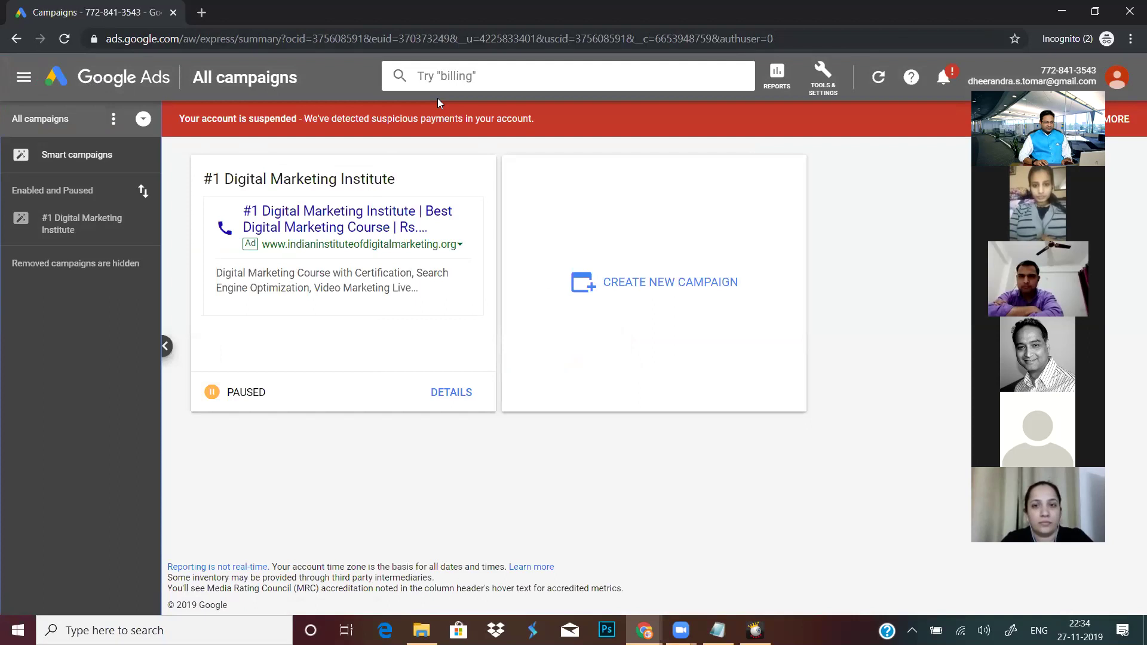
Sign out of the Google Ads account from the profile menu
click(823, 81)
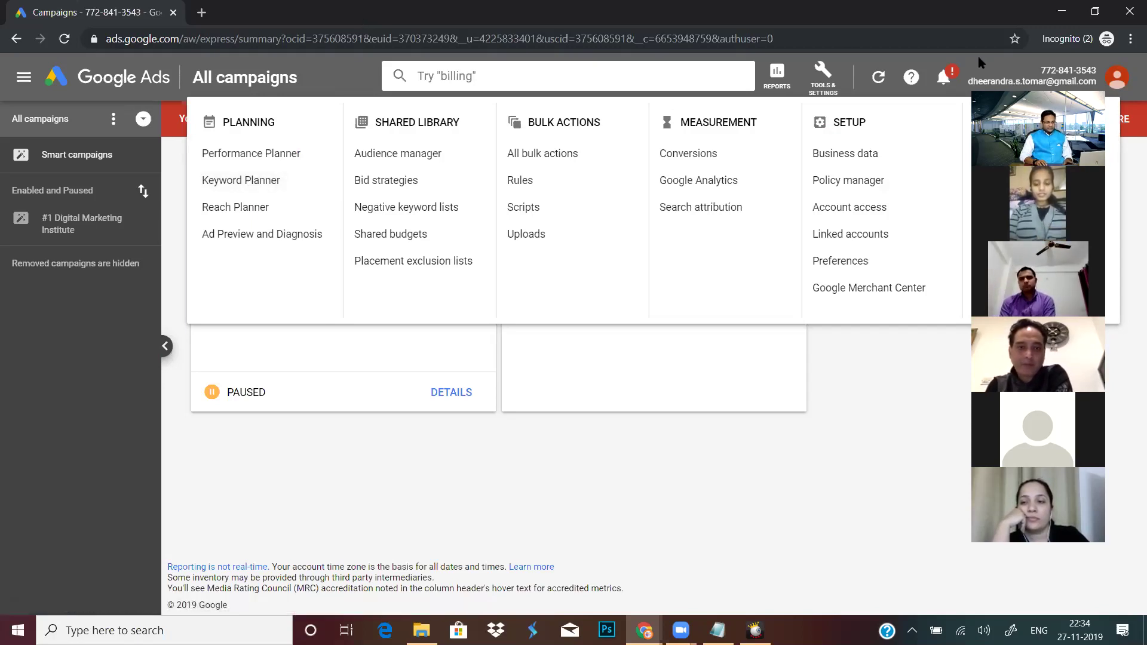
click(1116, 77)
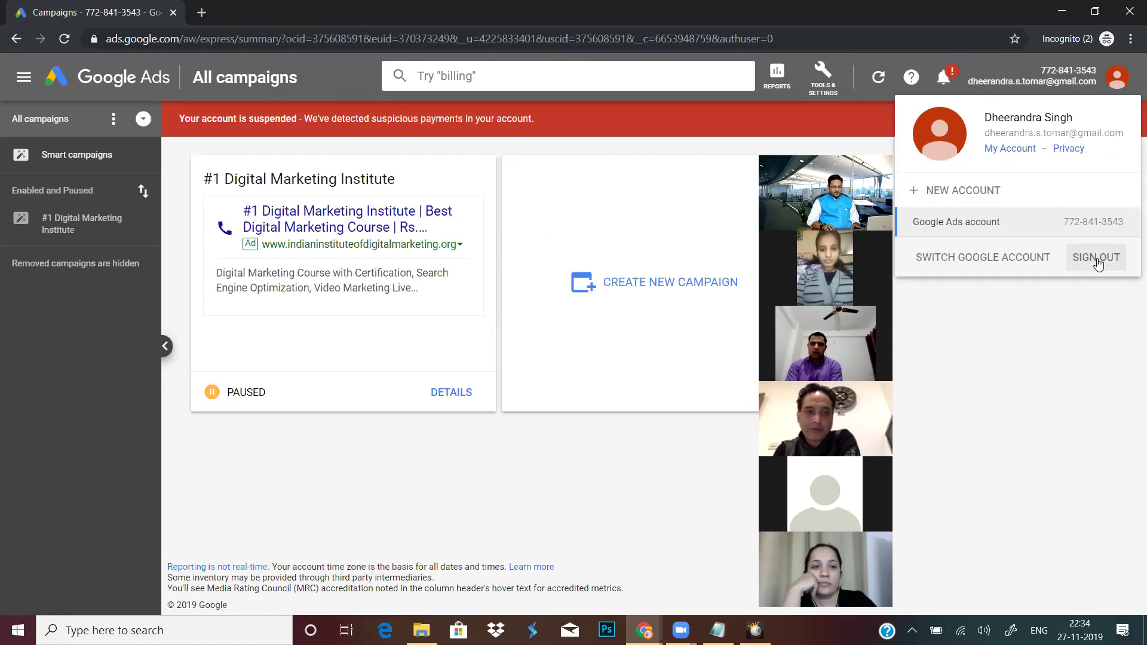
click(1097, 259)
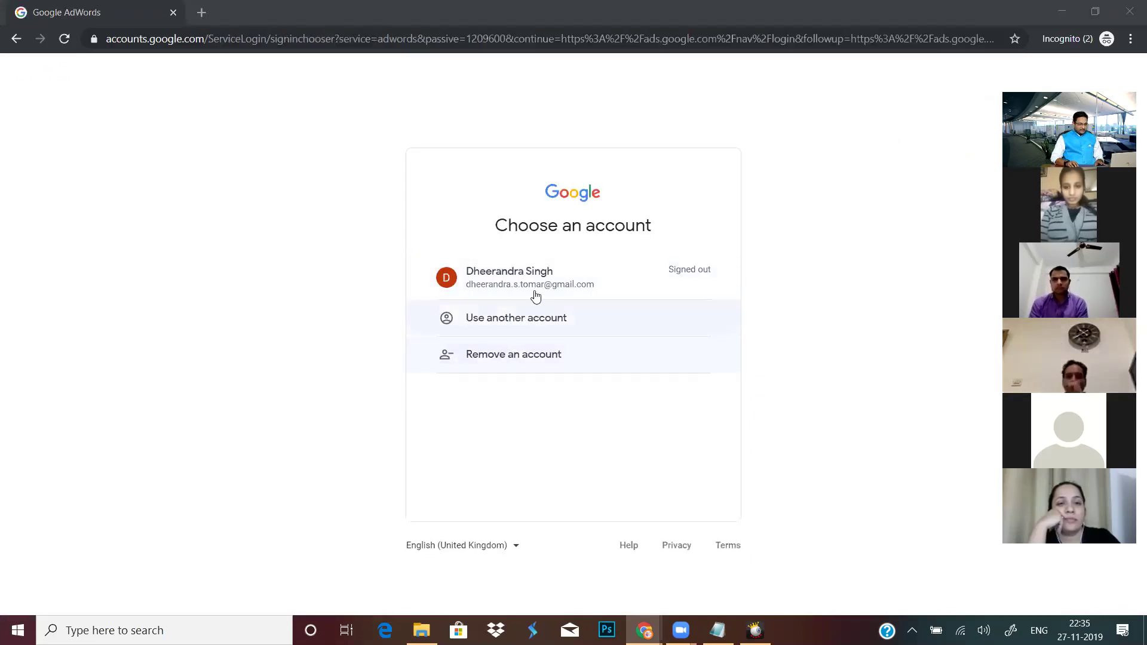
Choose a different account and start creating a Google account for personal use
click(511, 321)
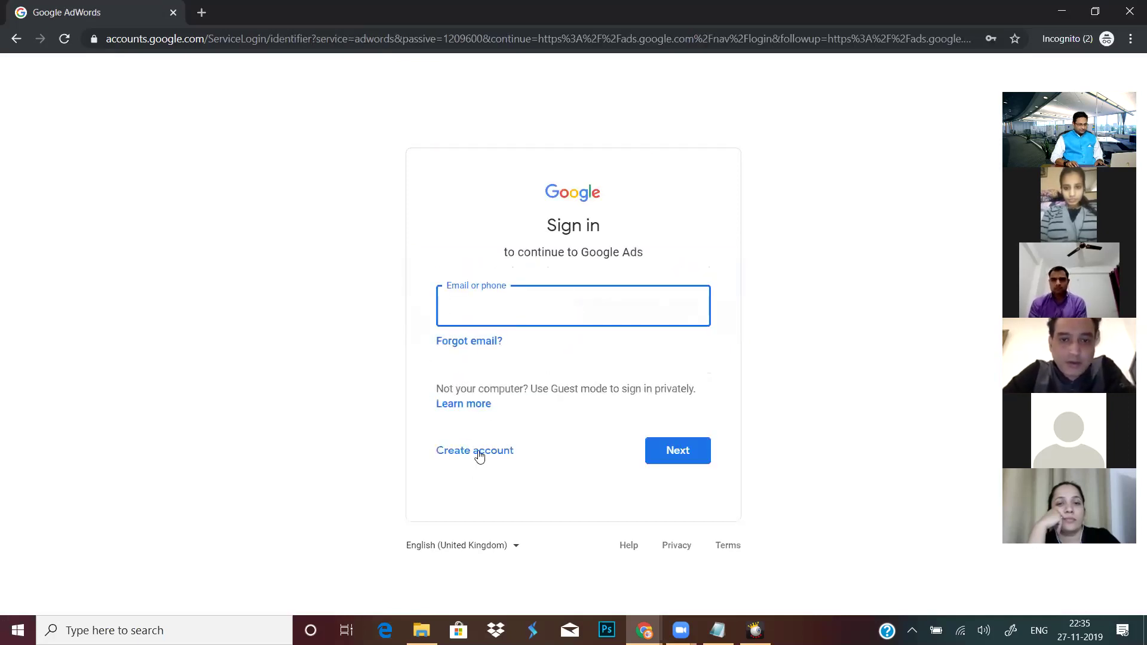
click(477, 452)
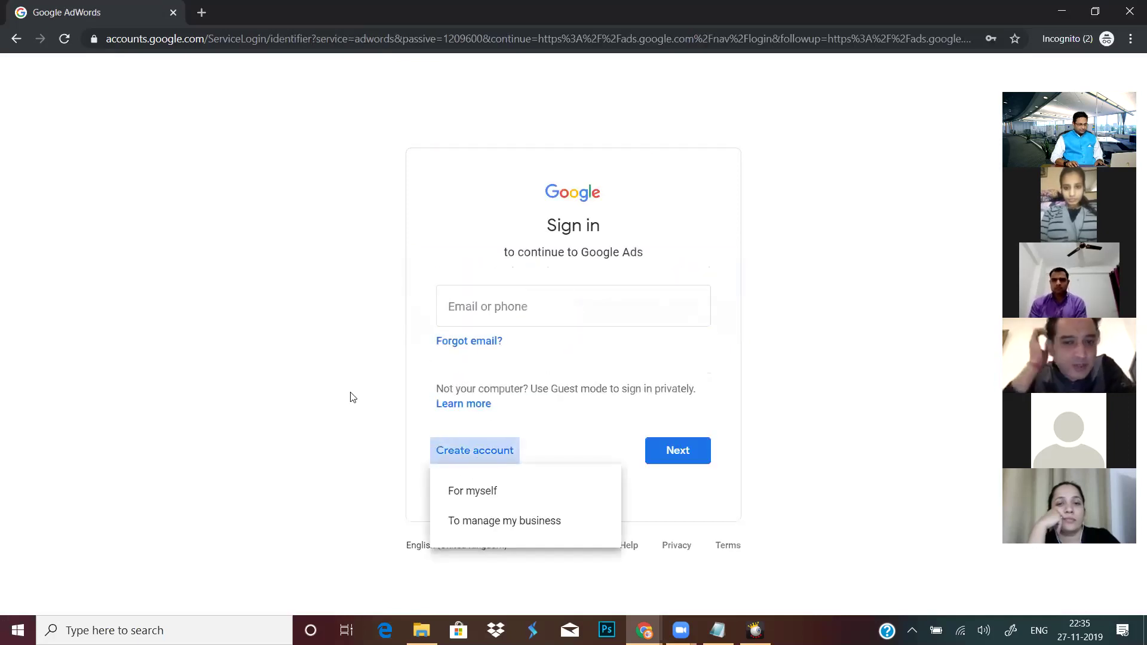
click(492, 493)
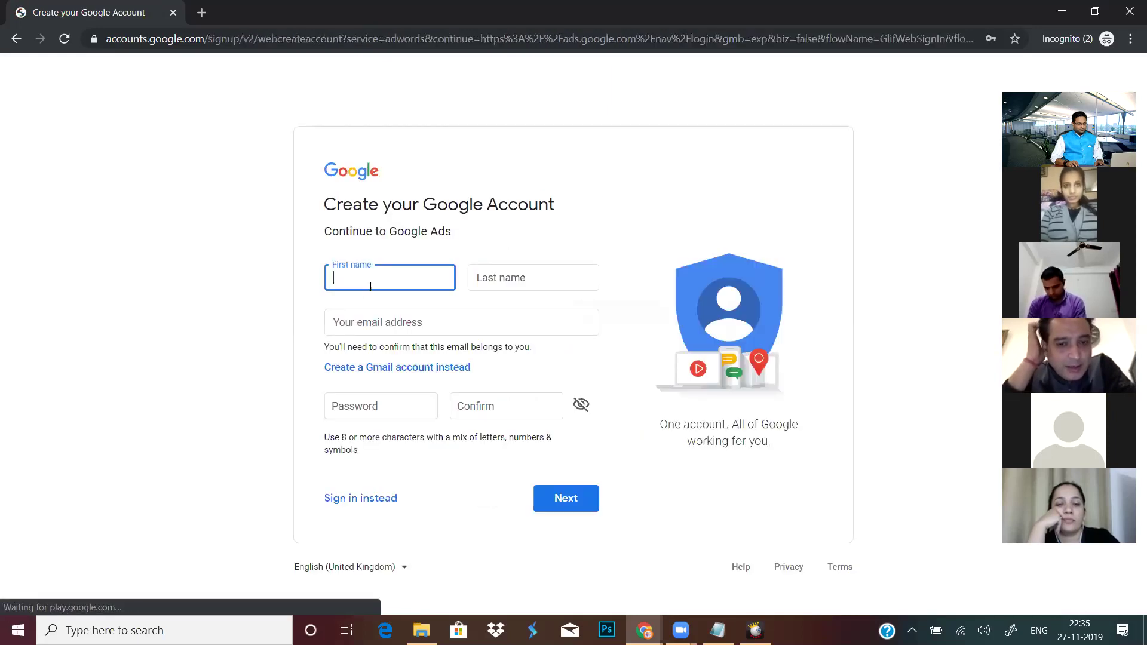
Enter the user's first and last name in the sign-up form
click(371, 287)
key(Tab)
click(618, 182)
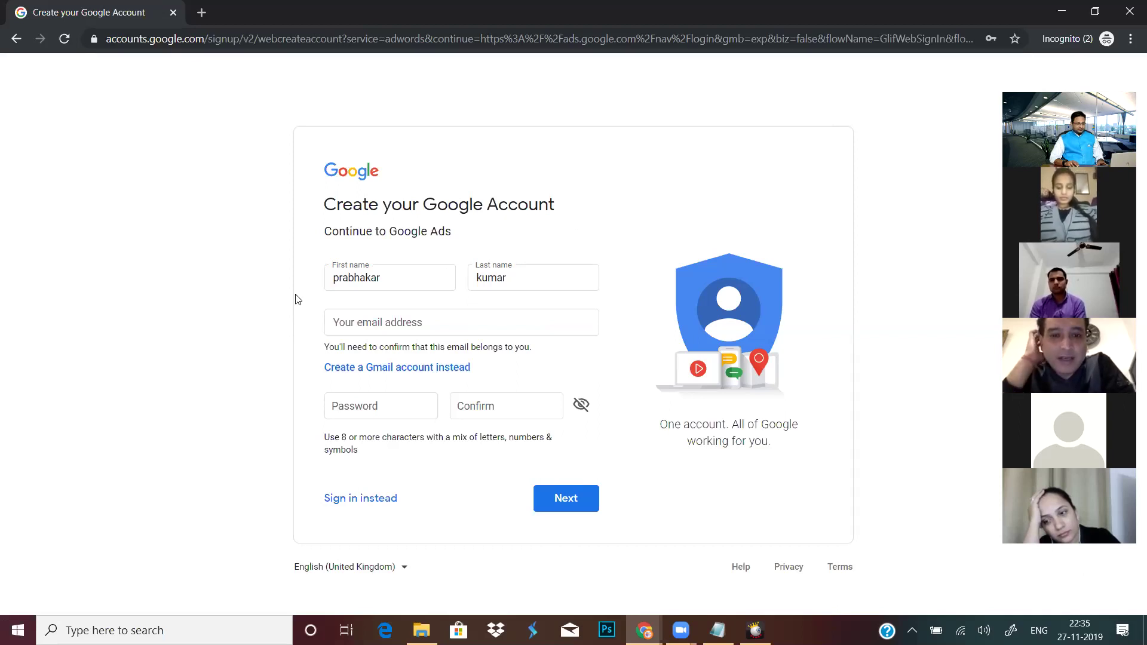
Type the start of the desired email address into the sign-up form
click(423, 326)
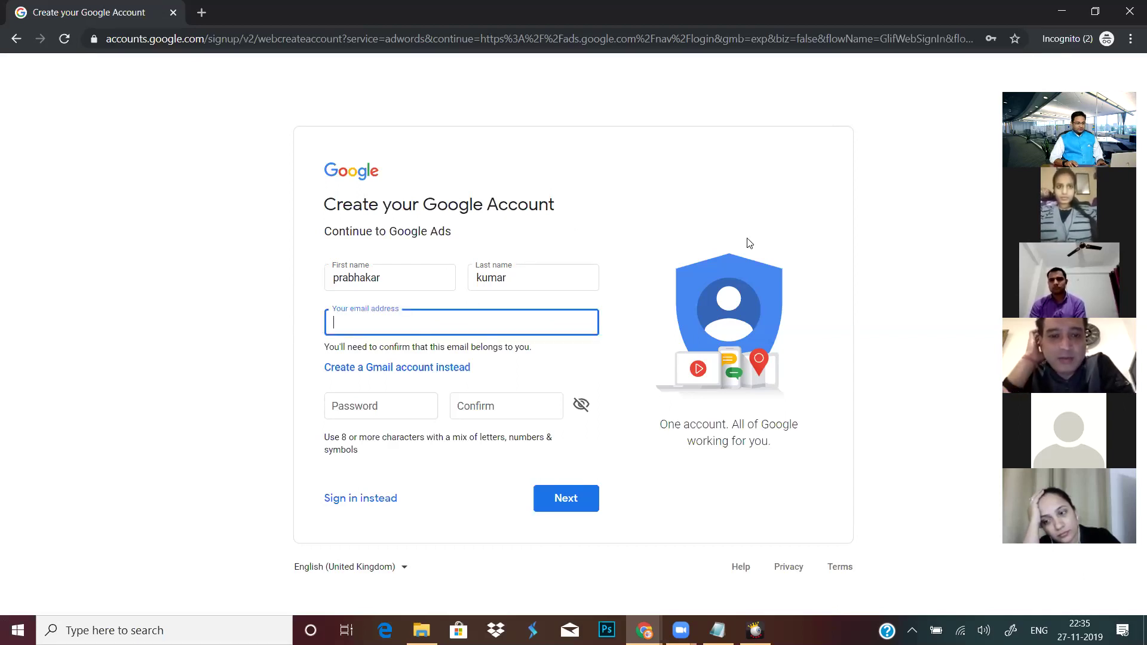
click(706, 231)
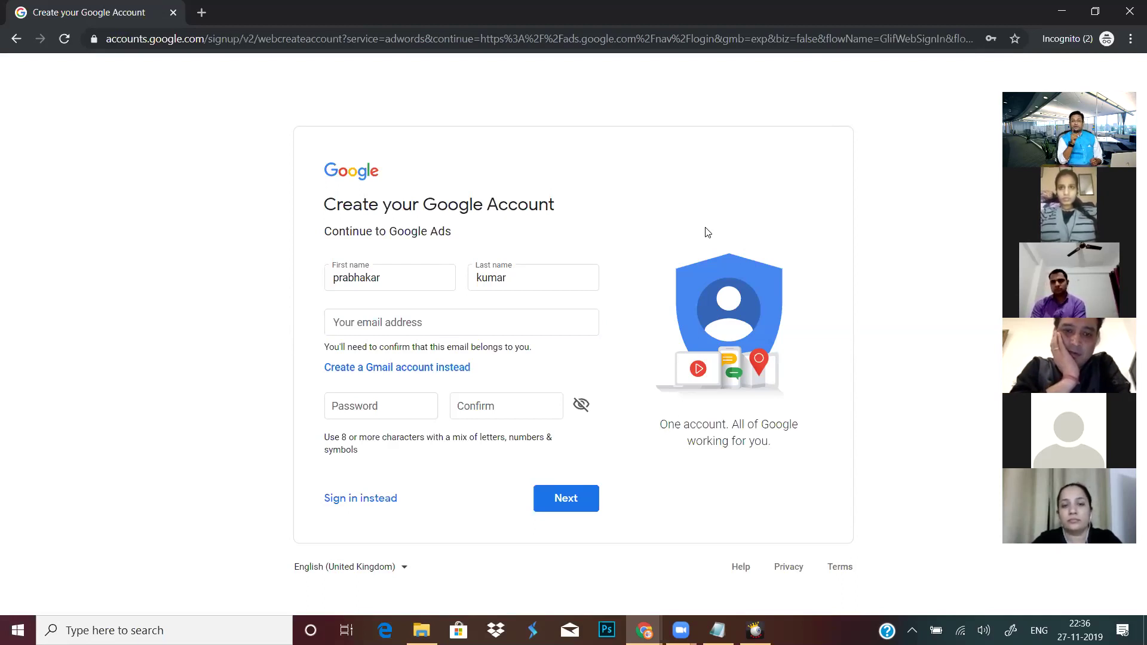
click(372, 323)
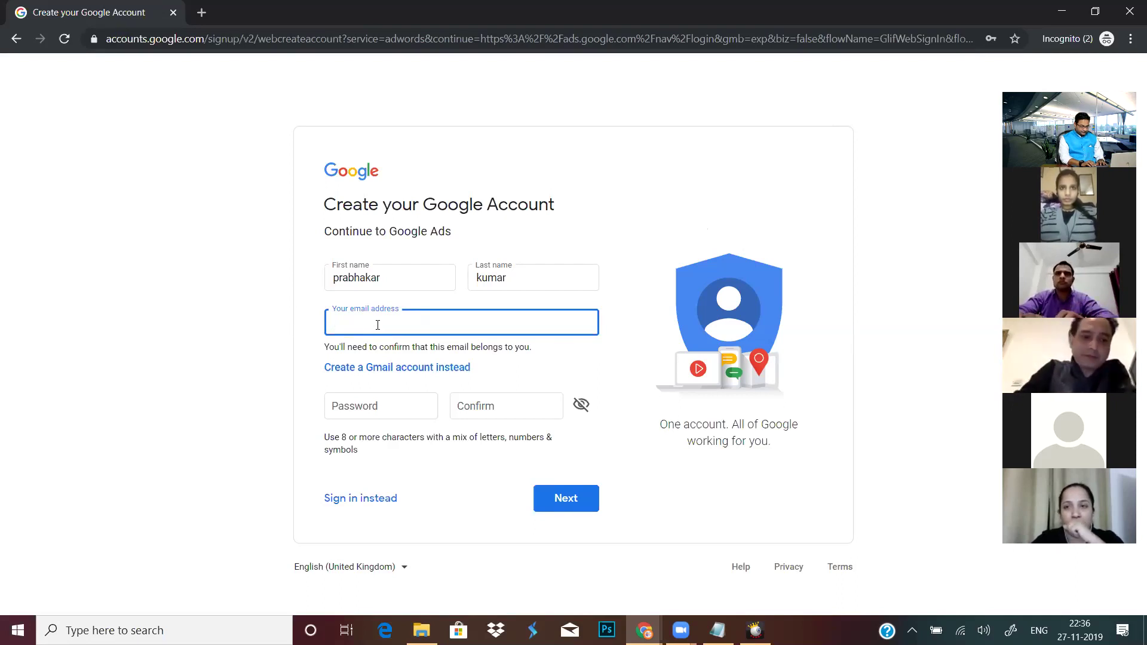
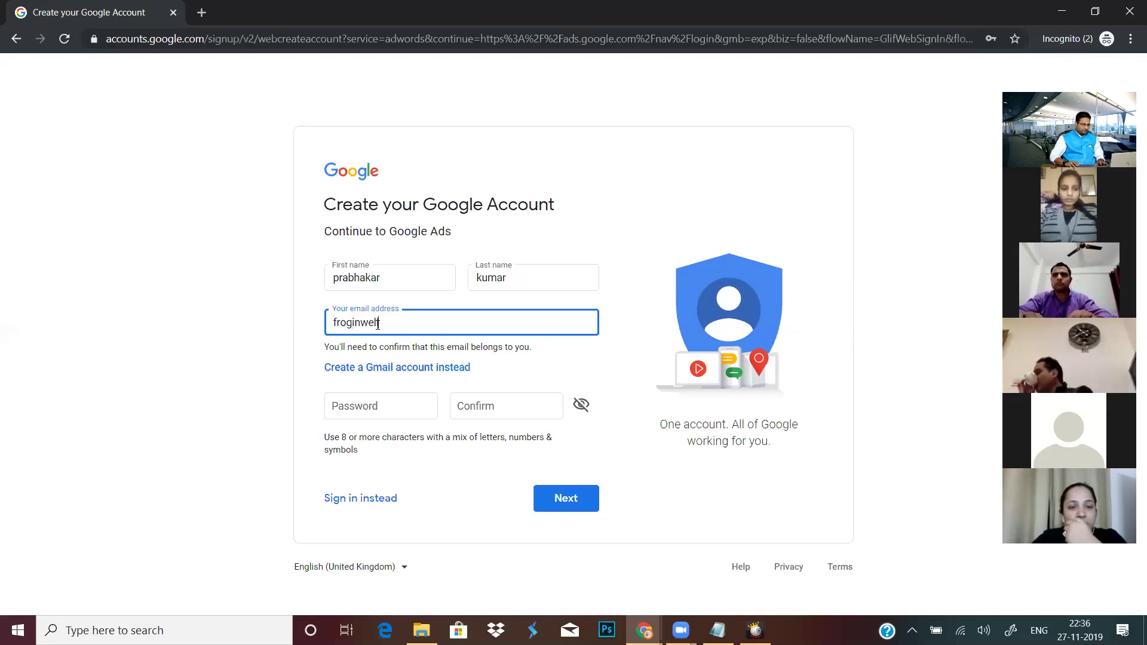
Enter the account password and its confirmation
click(403, 405)
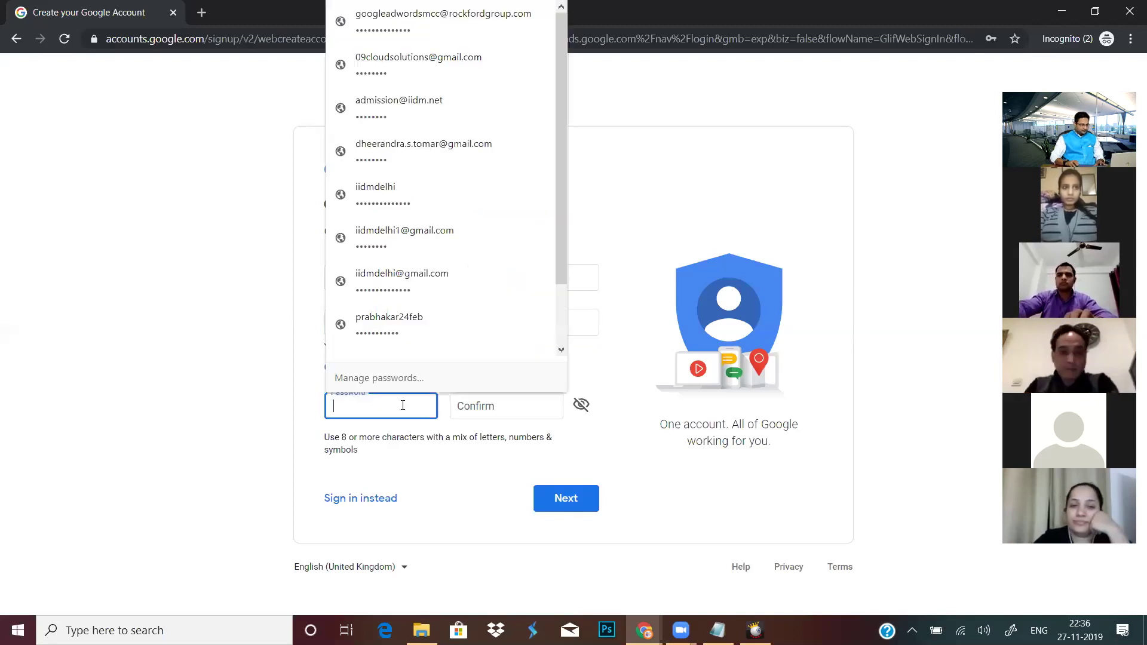
text(••••••••)
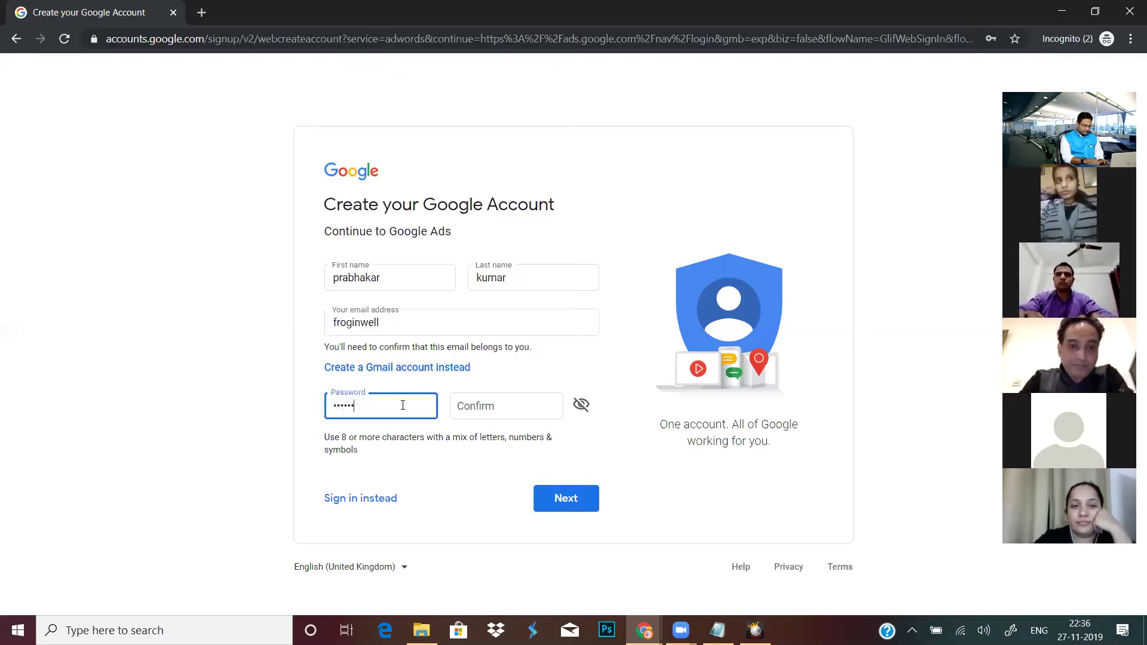
key(Tab)
text(•••••)
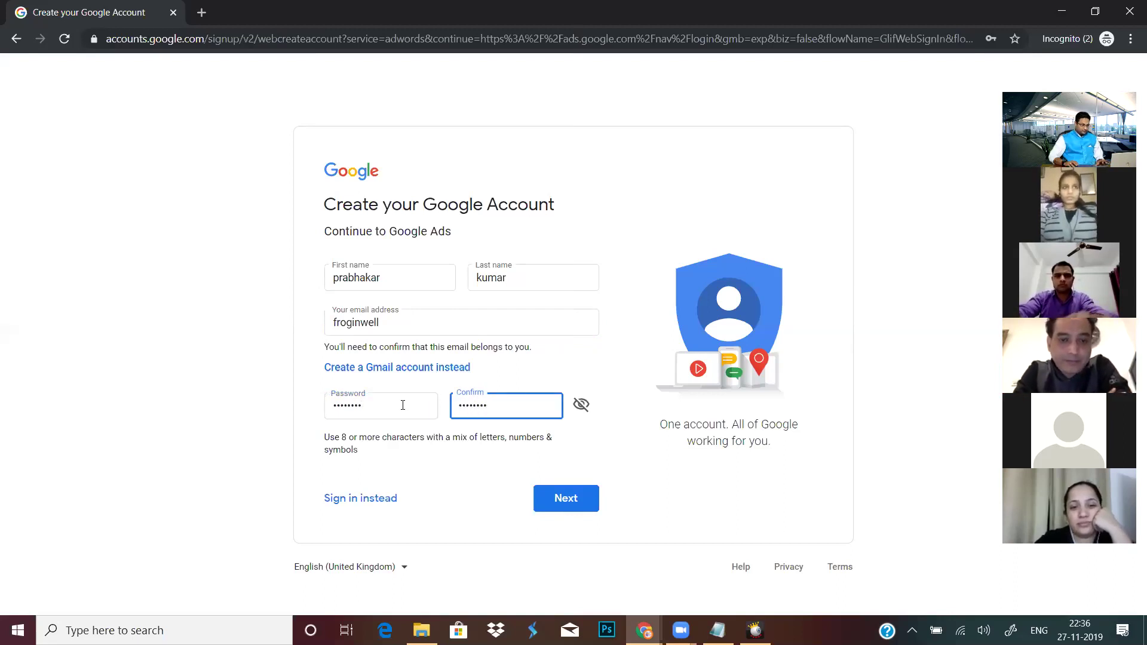
click(172, 453)
Submit the form, then clear the email entry after the missing-'@' error
click(573, 507)
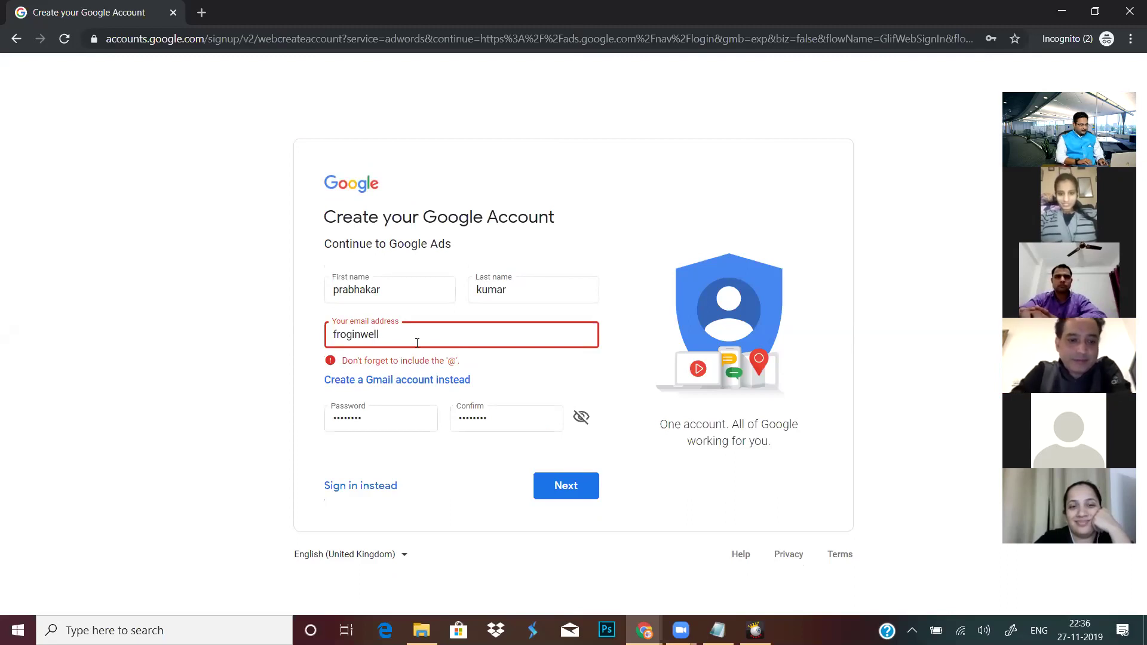
text(@gmail.)
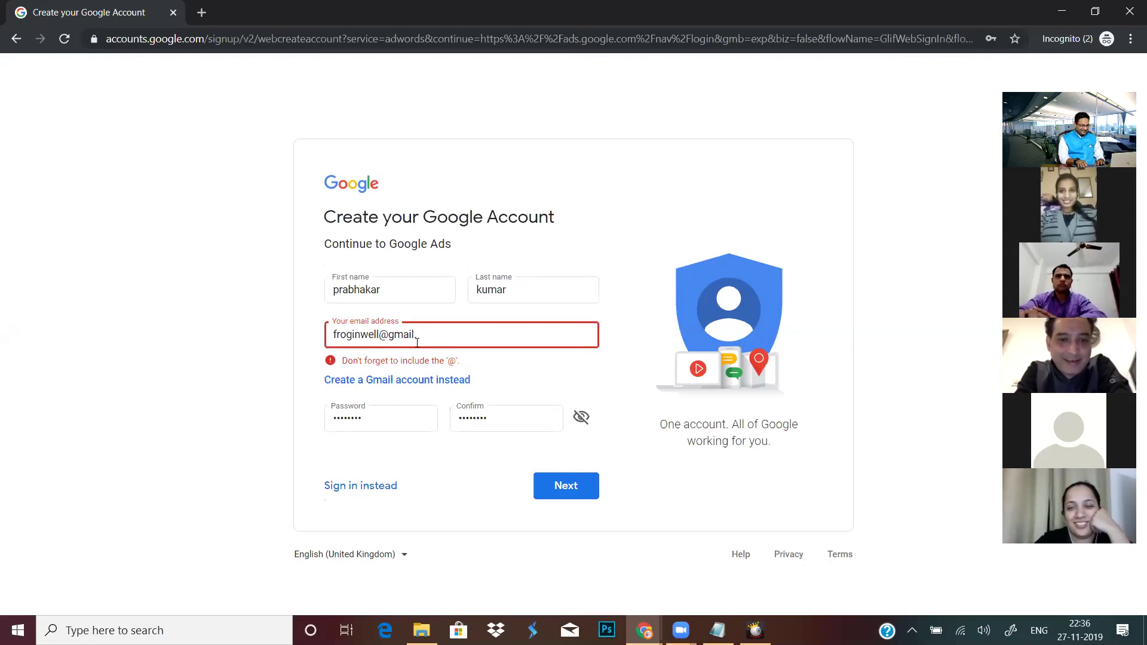
key(BackSpace)
key(BackSpace)
key(BackSpace)
key(BackSpace)
key(BackSpace)
key(BackSpace)
key(BackSpace)
key(BackSpace)
key(BackSpace)
key(BackSpace)
key(BackSpace)
key(BackSpace)
key(BackSpace)
key(BackSpace)
key(BackSpace)
key(BackSpace)
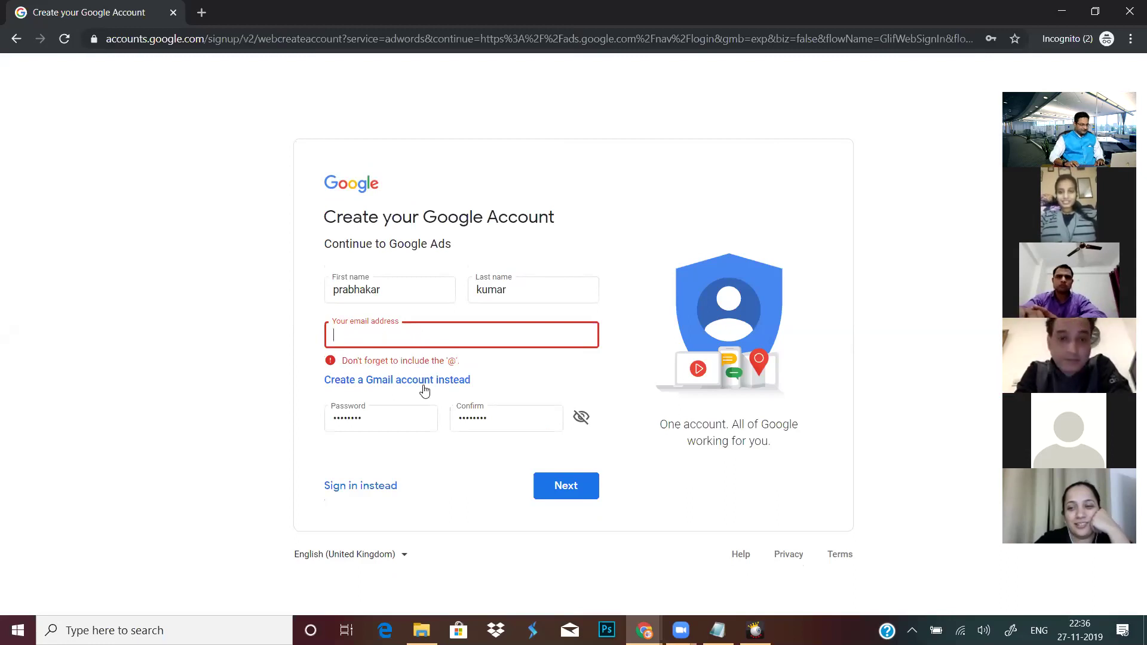
Switch to a new Gmail address and pick an available username after the first was taken
click(427, 385)
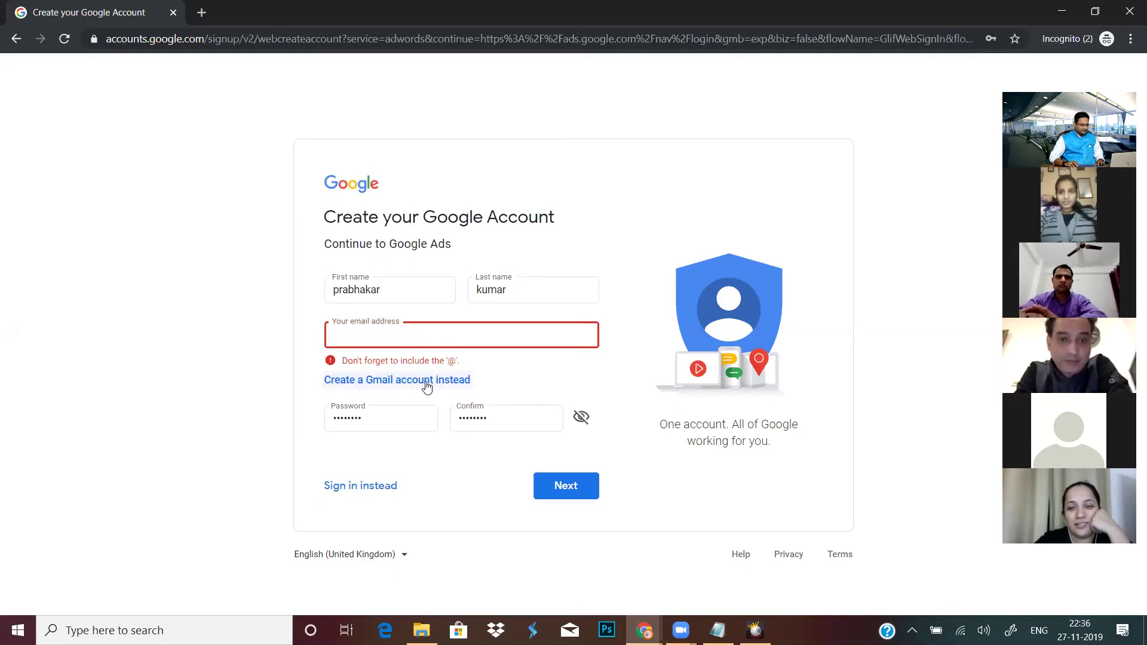
click(397, 332)
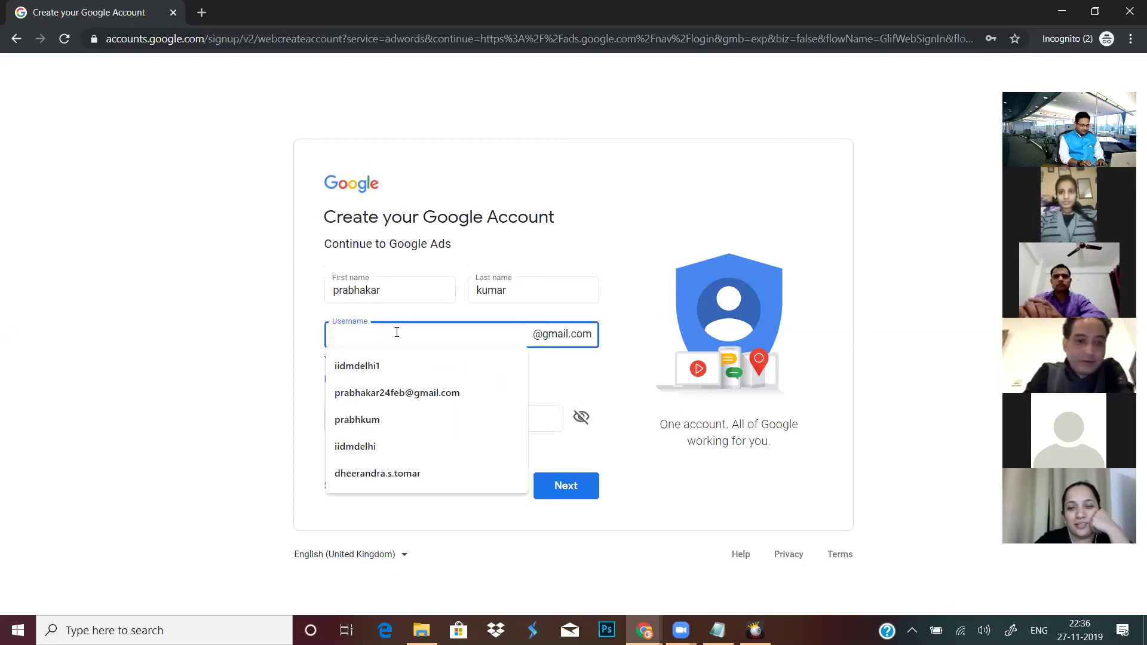
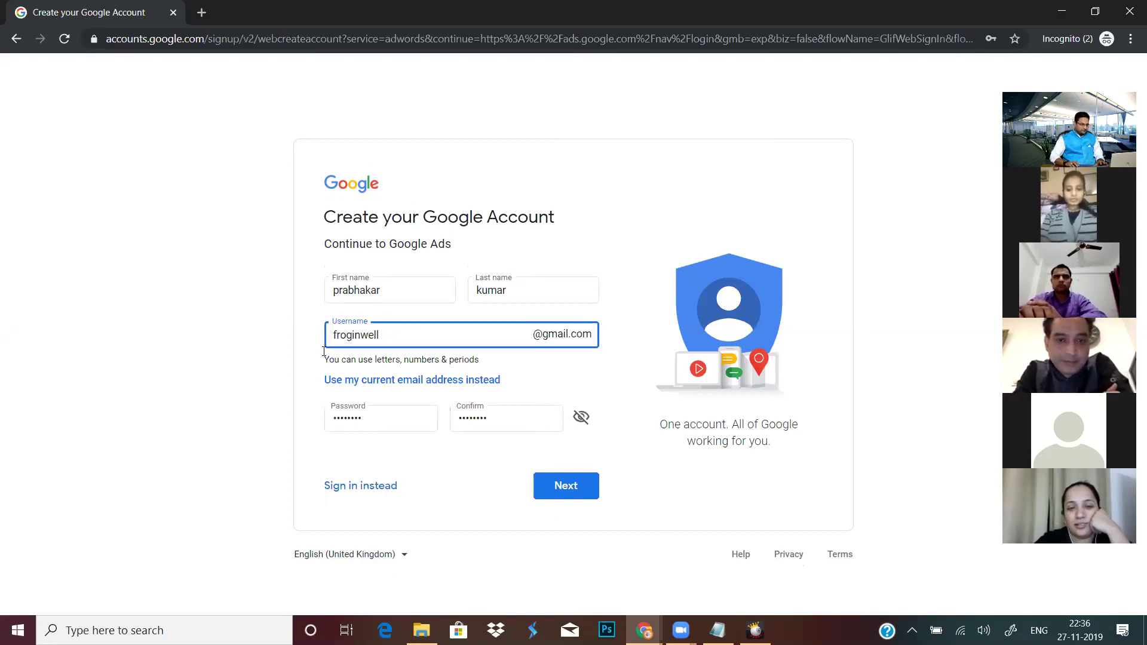
click(198, 360)
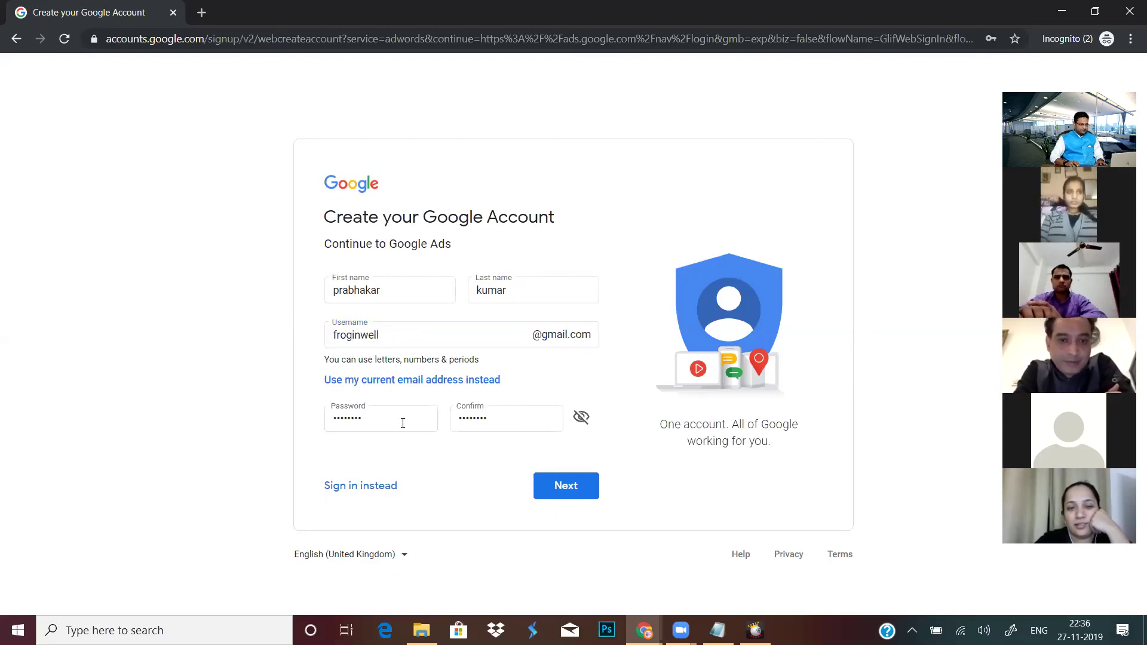
click(562, 494)
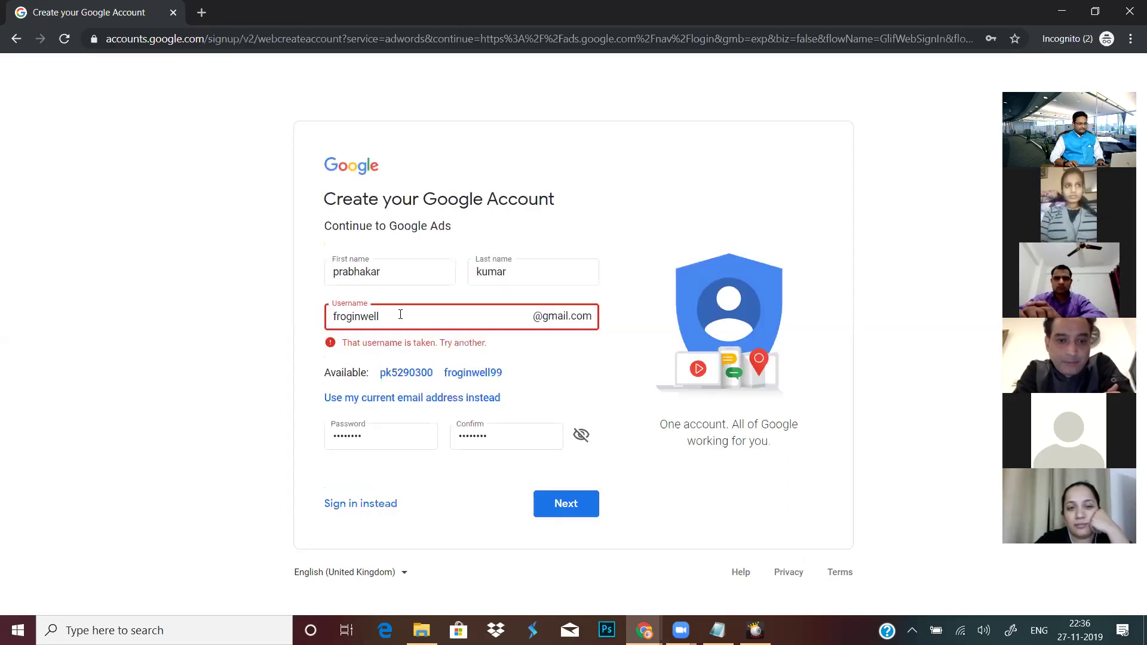
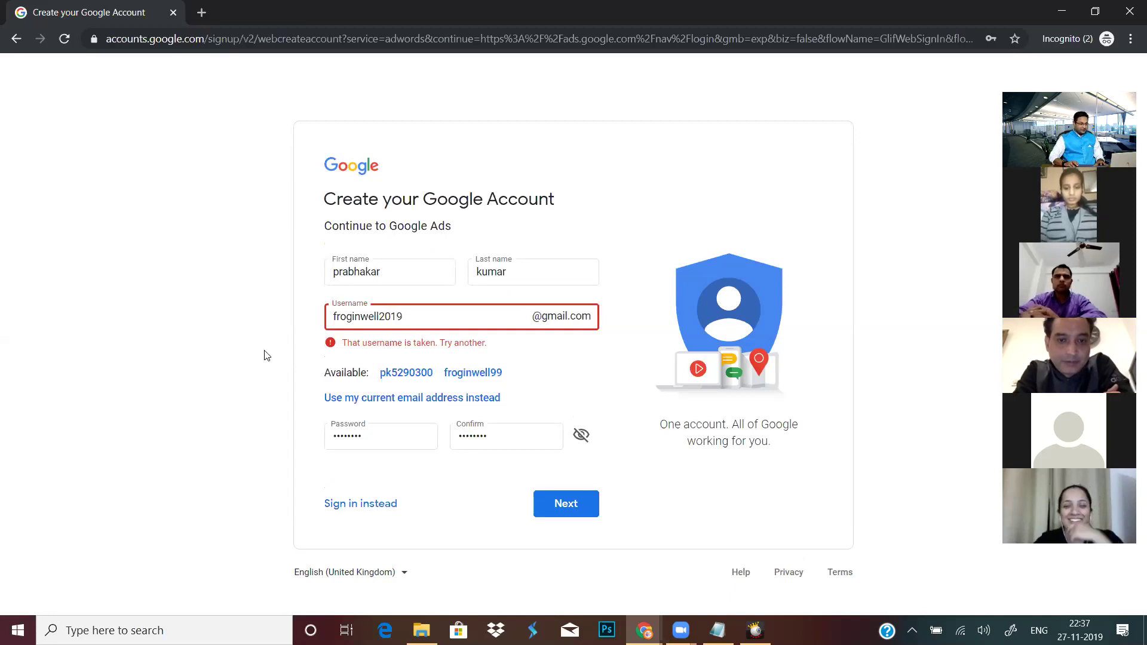
click(565, 505)
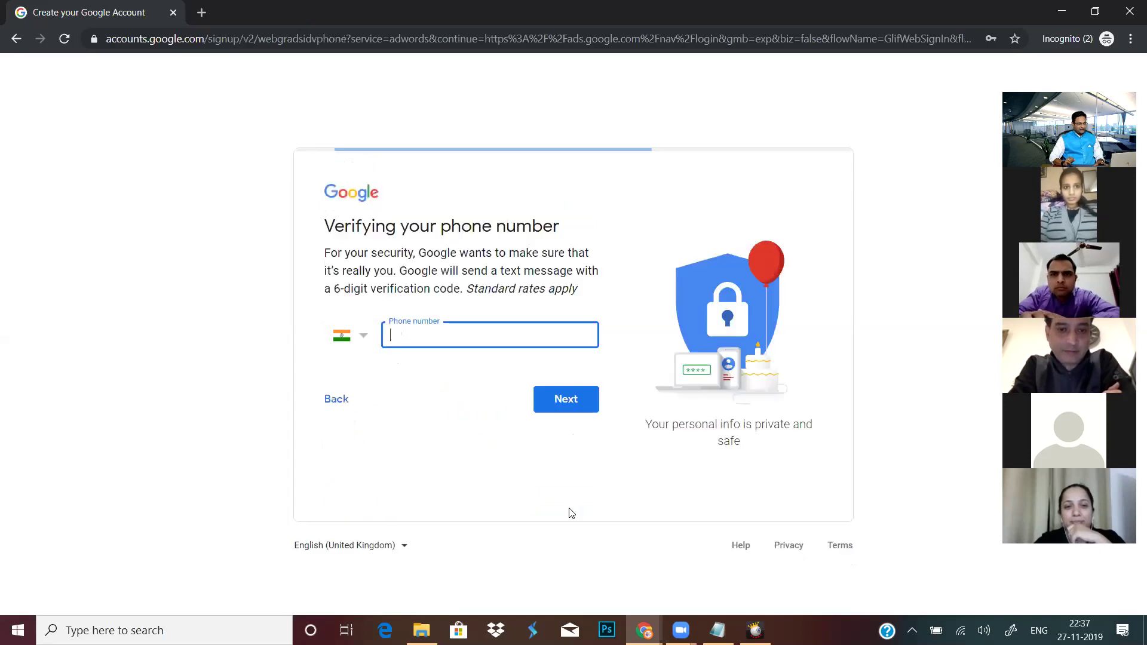
Enter the phone number and verify it with the SMS code received
click(460, 339)
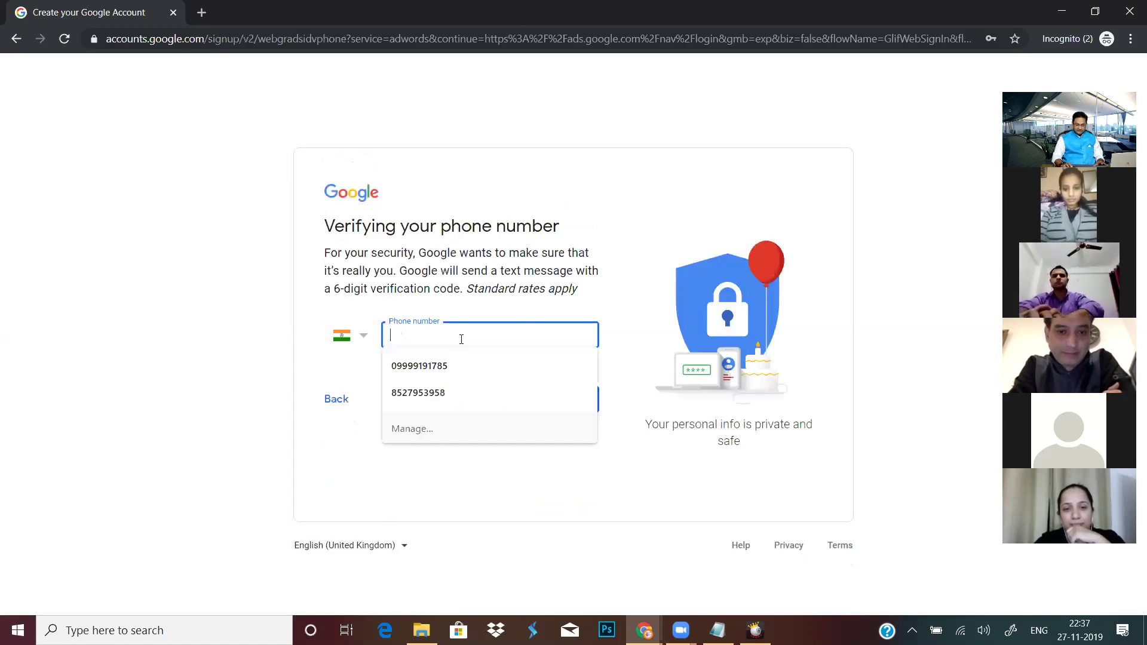
click(274, 340)
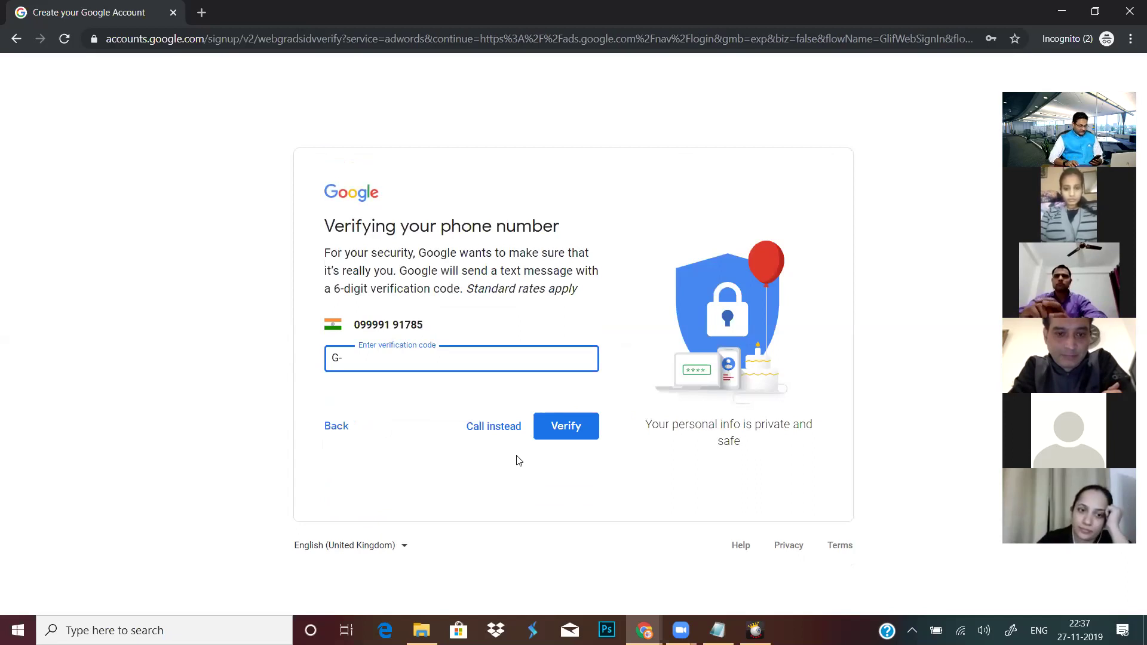
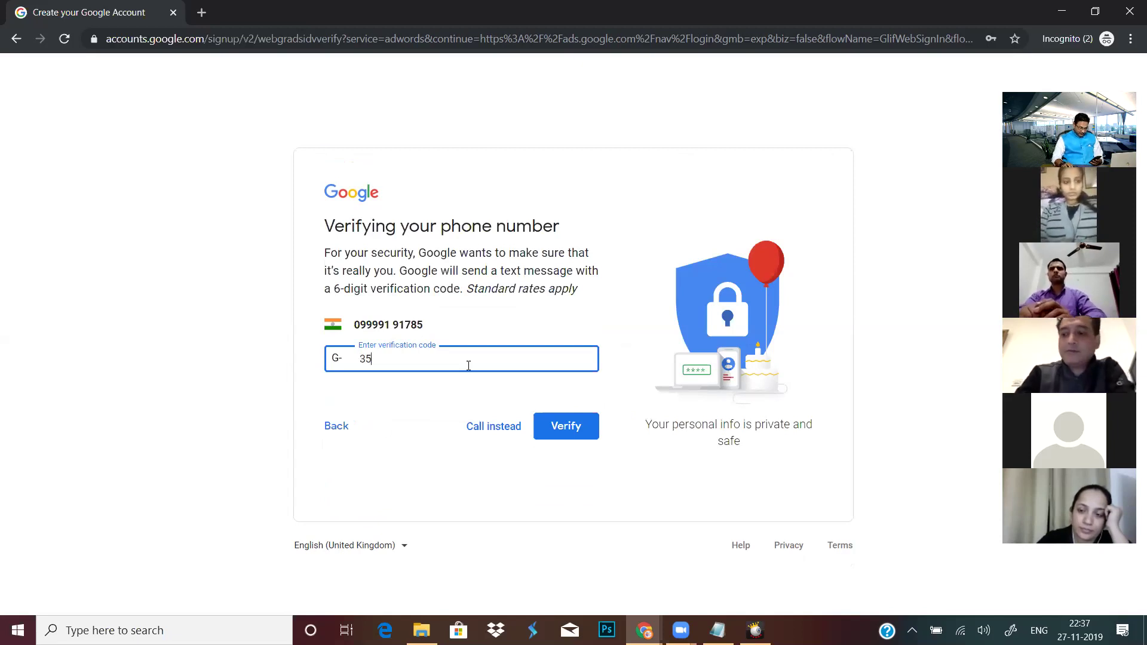
click(562, 422)
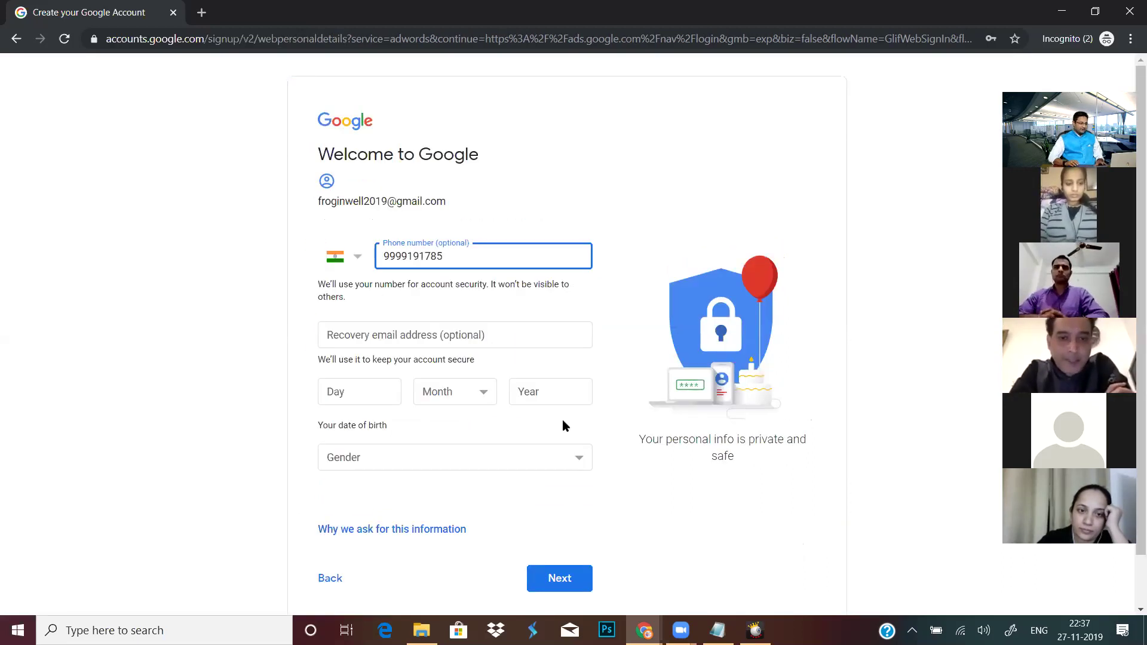
Enter a recovery email address on the Welcome to Google page
click(417, 343)
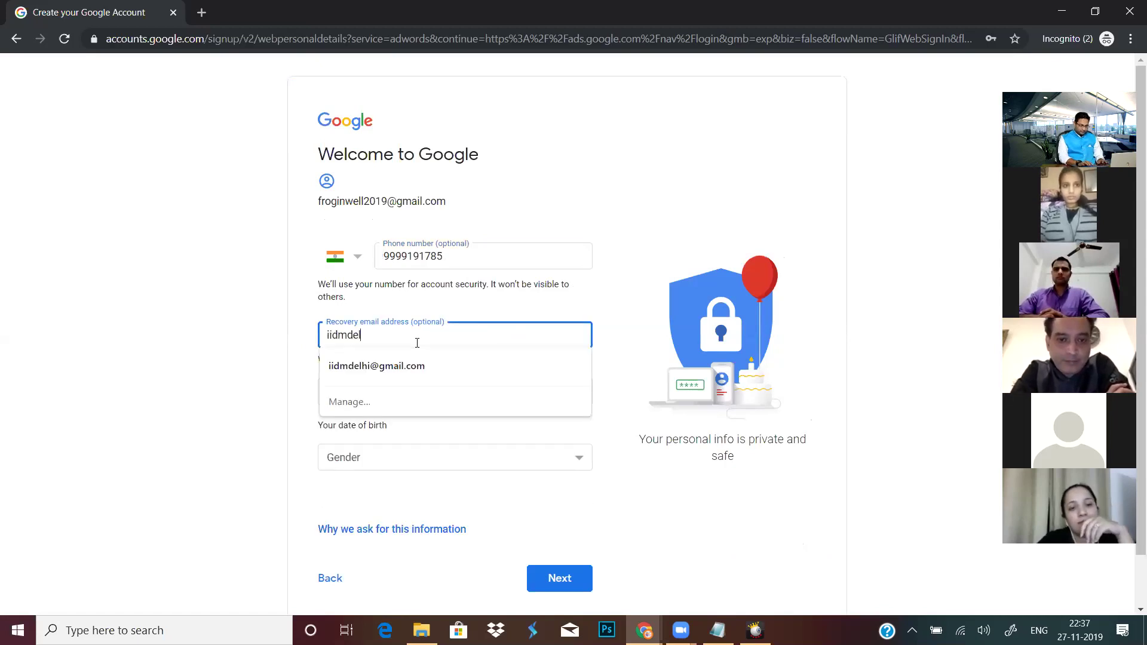
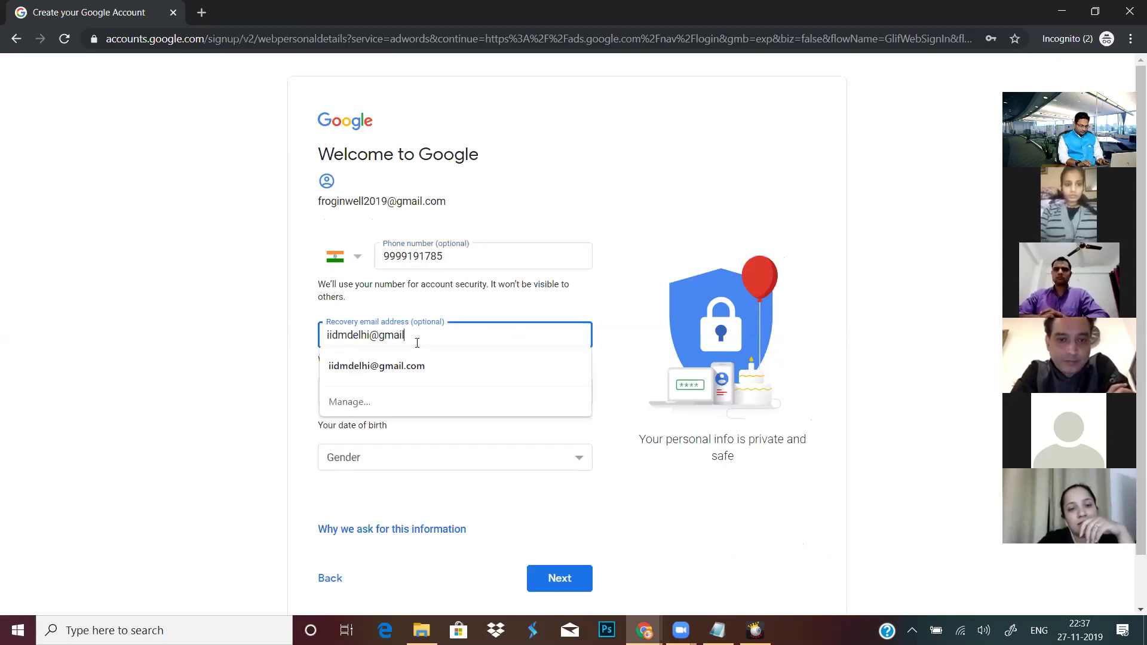
click(304, 383)
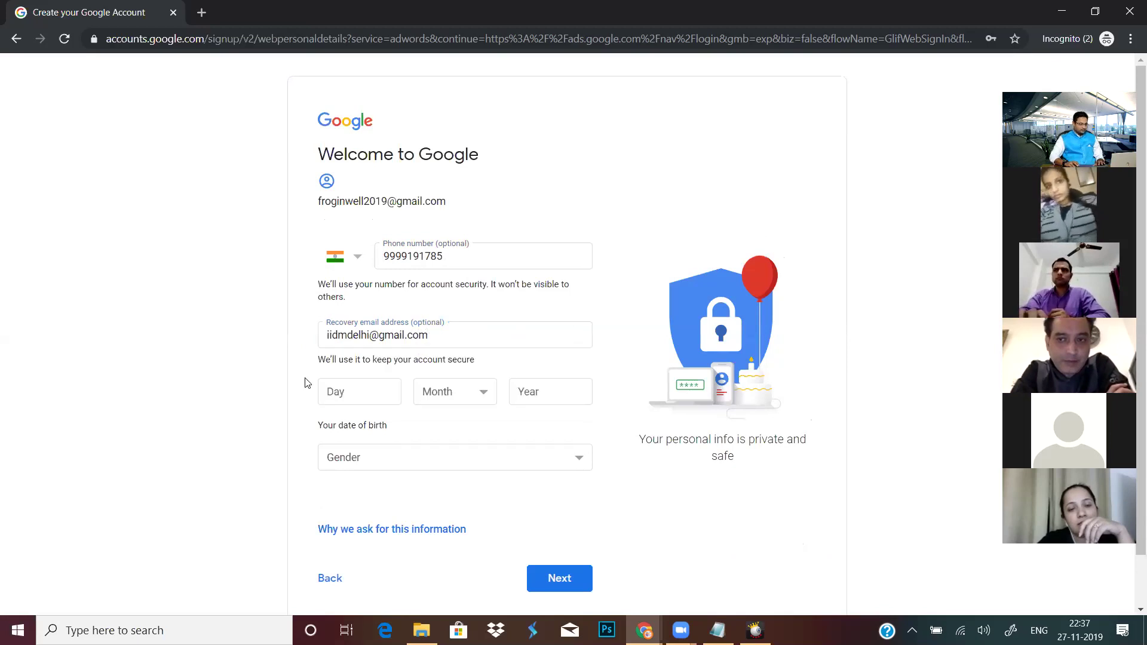
Set birth date 24 February 1987 and gender Male, then submit the details
click(395, 397)
text(24)
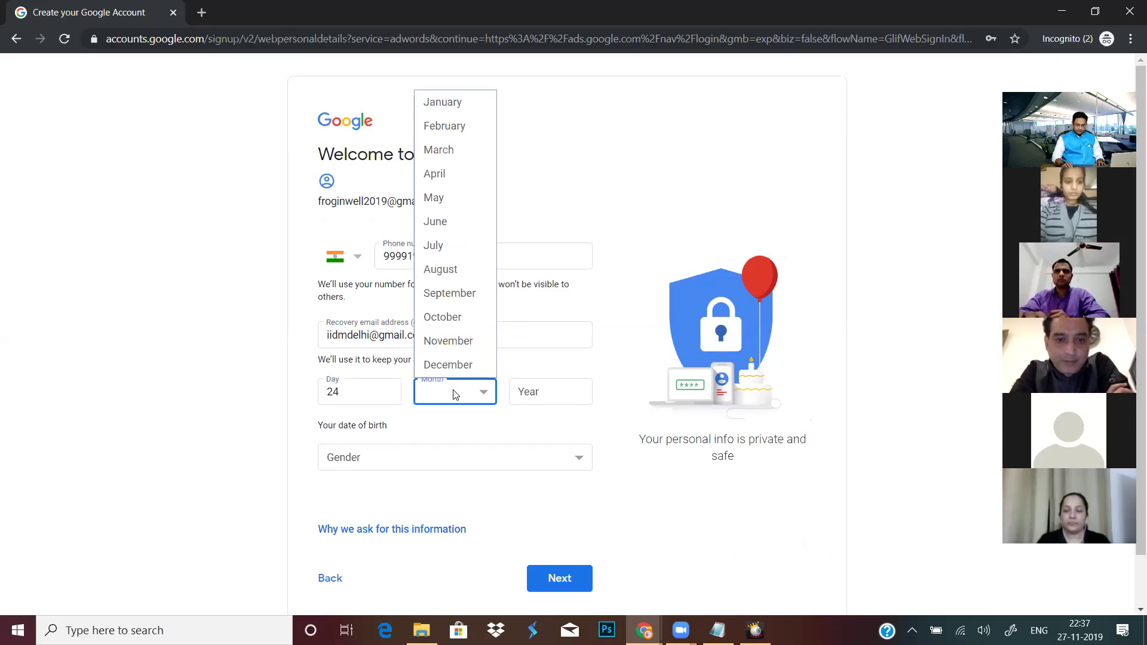
key(f)
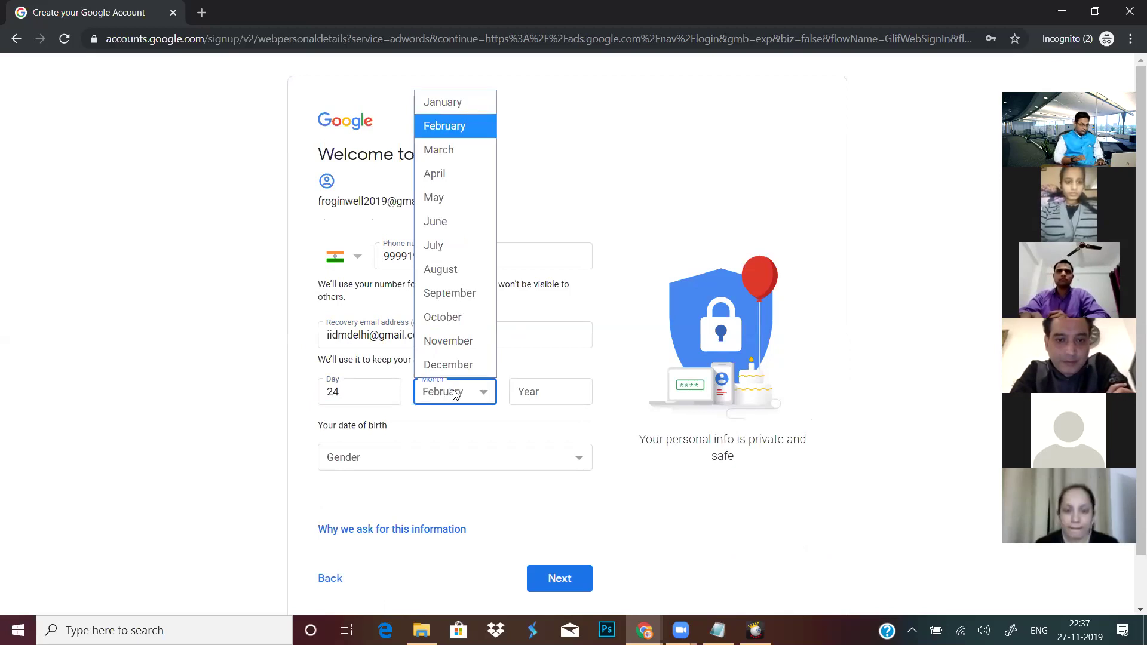
click(452, 127)
click(548, 387)
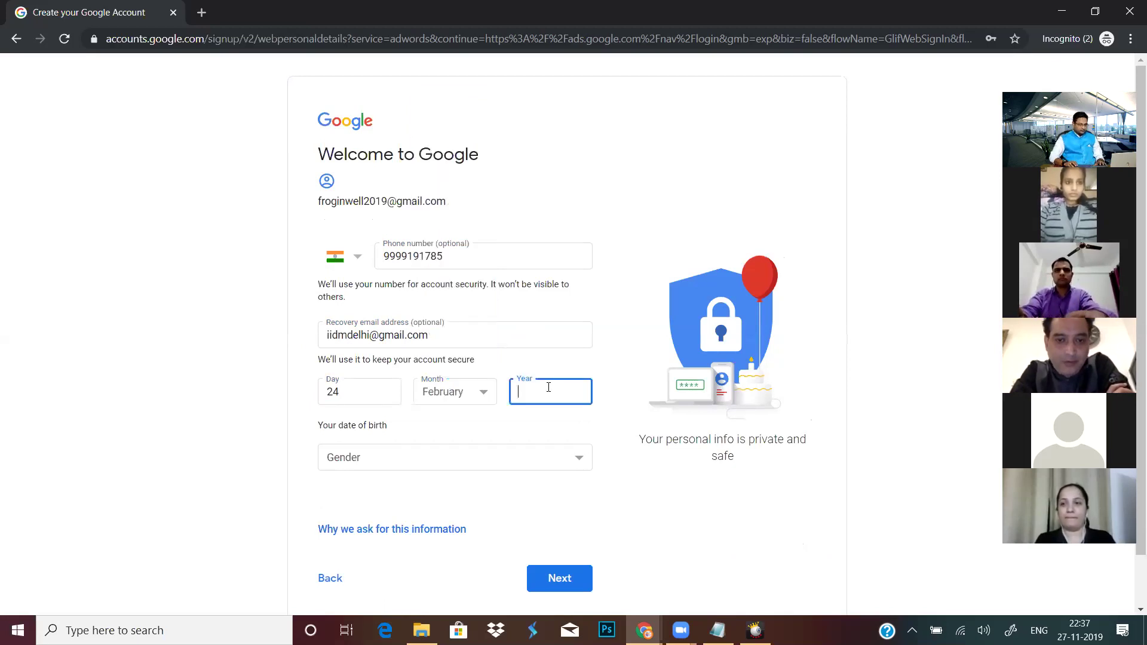
text(1987)
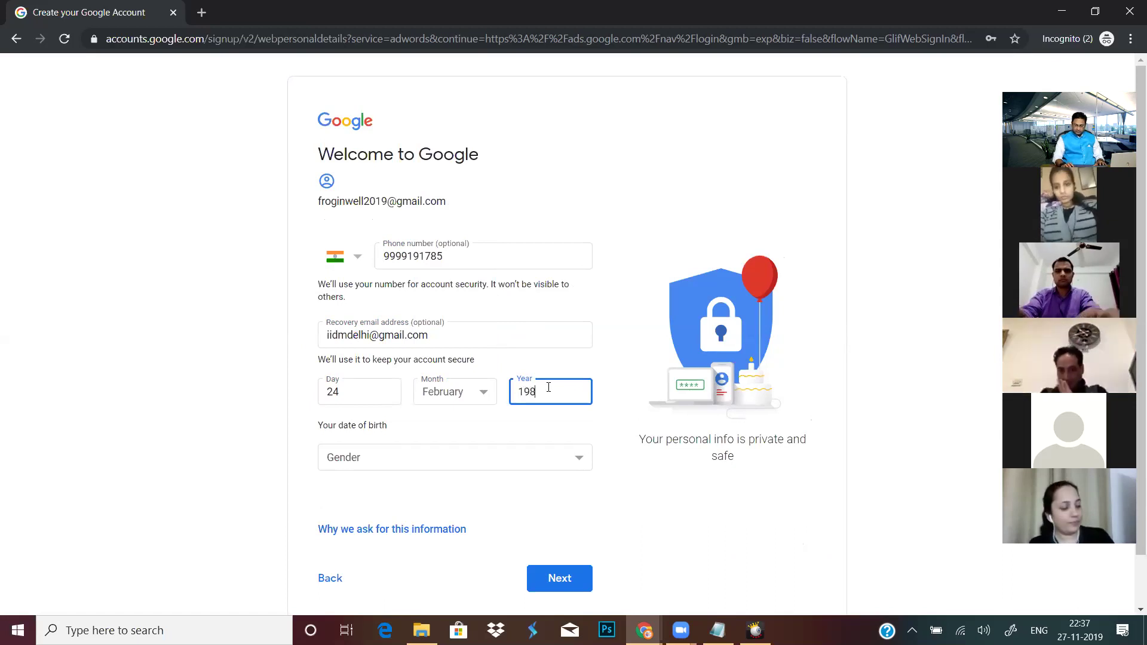
click(371, 461)
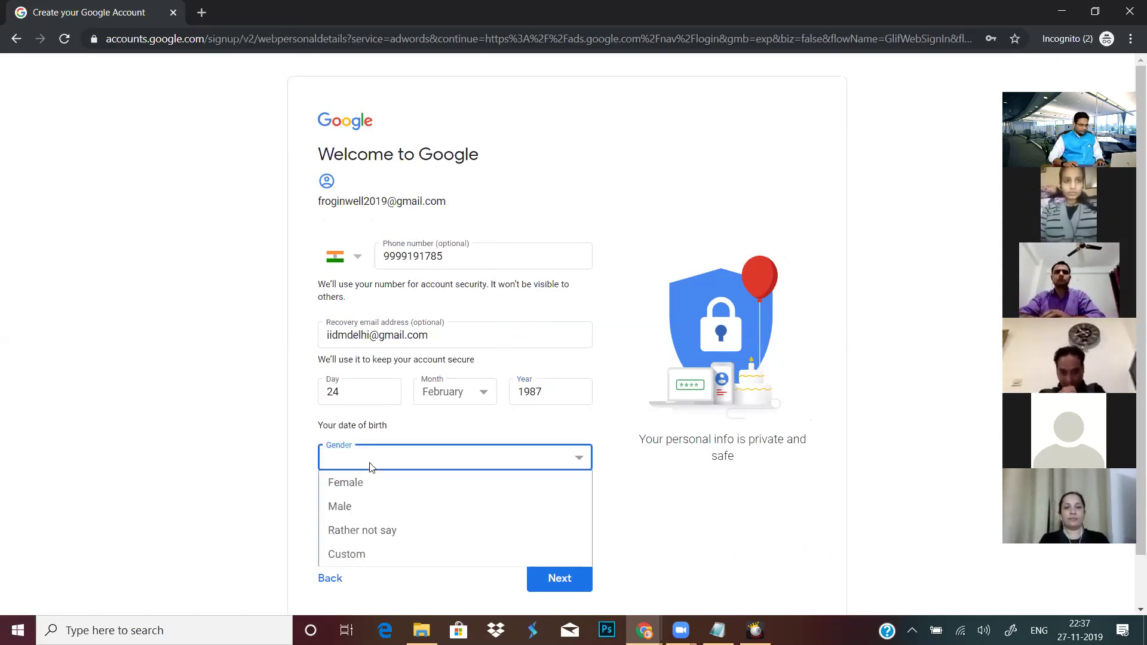
click(365, 508)
scroll(278, 489, down, 1)
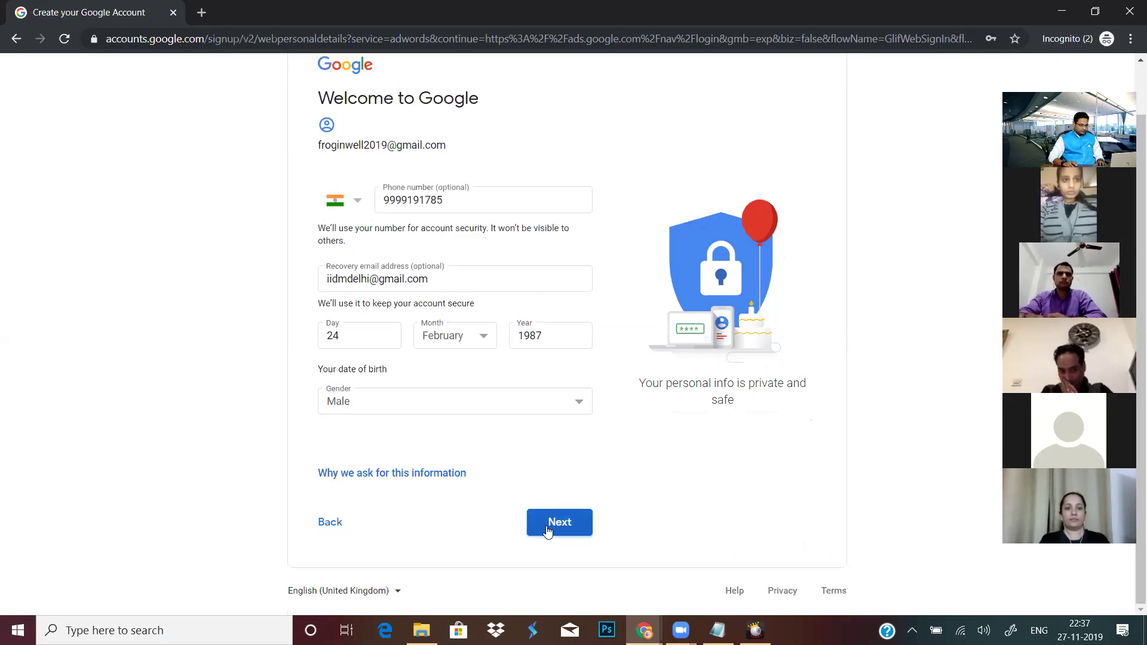
click(553, 578)
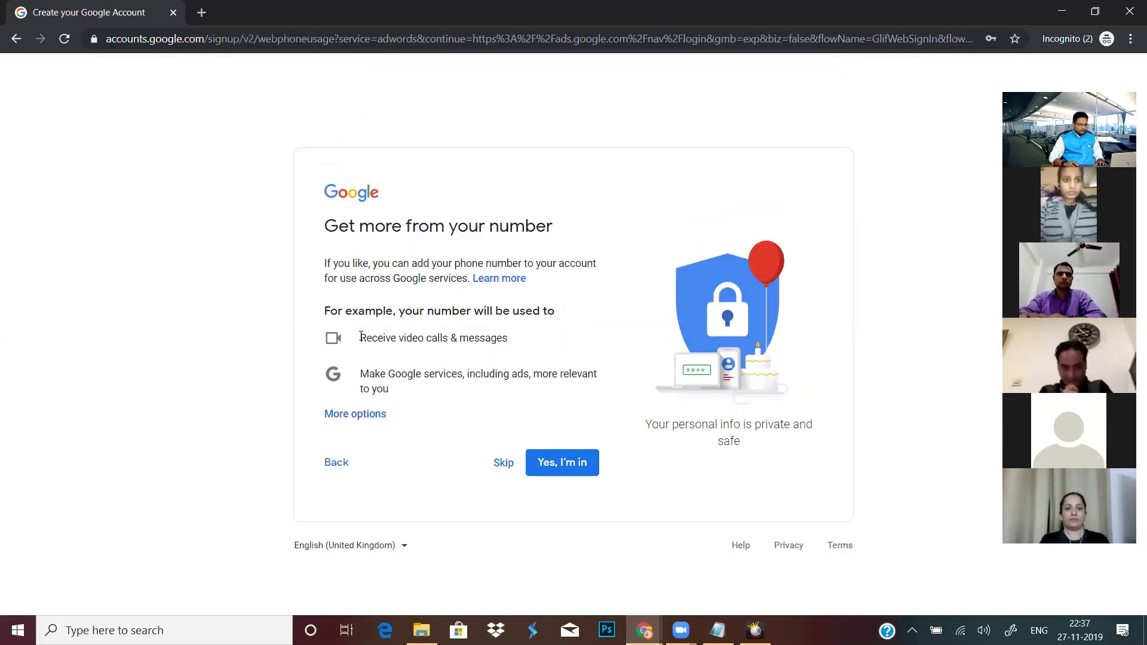
Agree to use the phone number across Google services and accept the Privacy and Terms
click(551, 472)
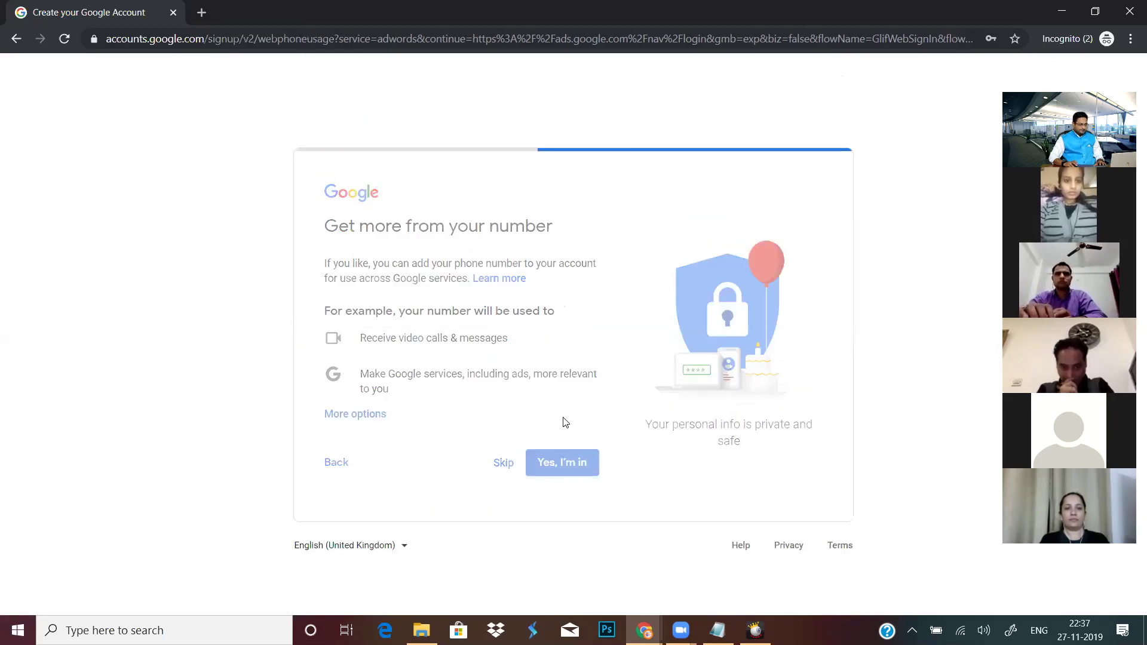
scroll(524, 496, down, 15)
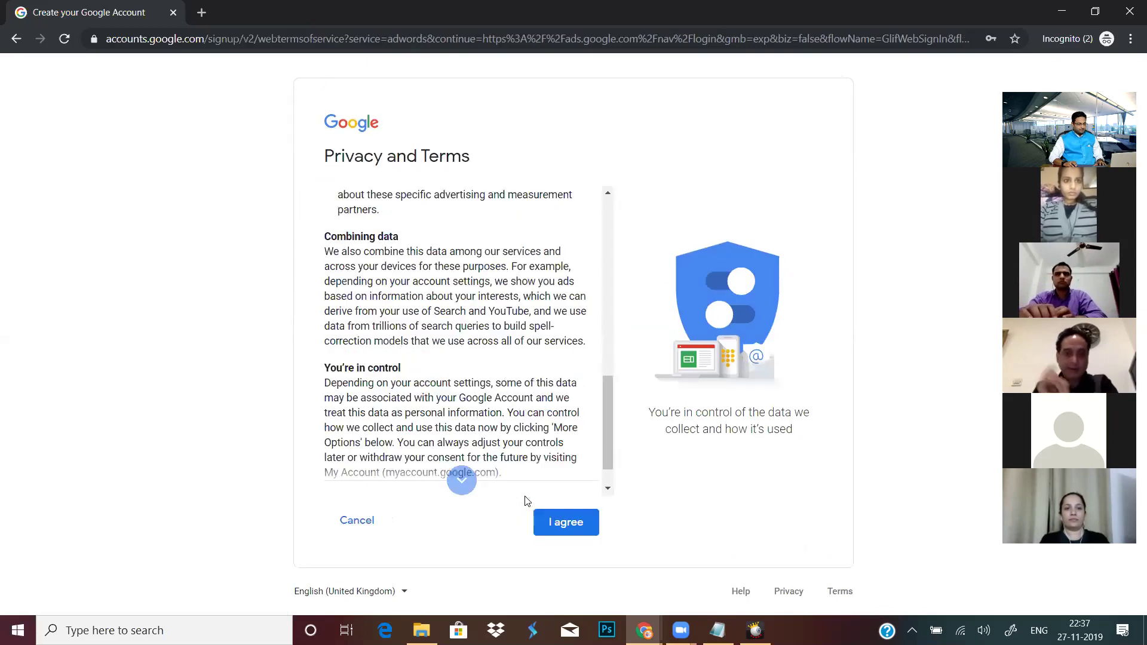
click(568, 529)
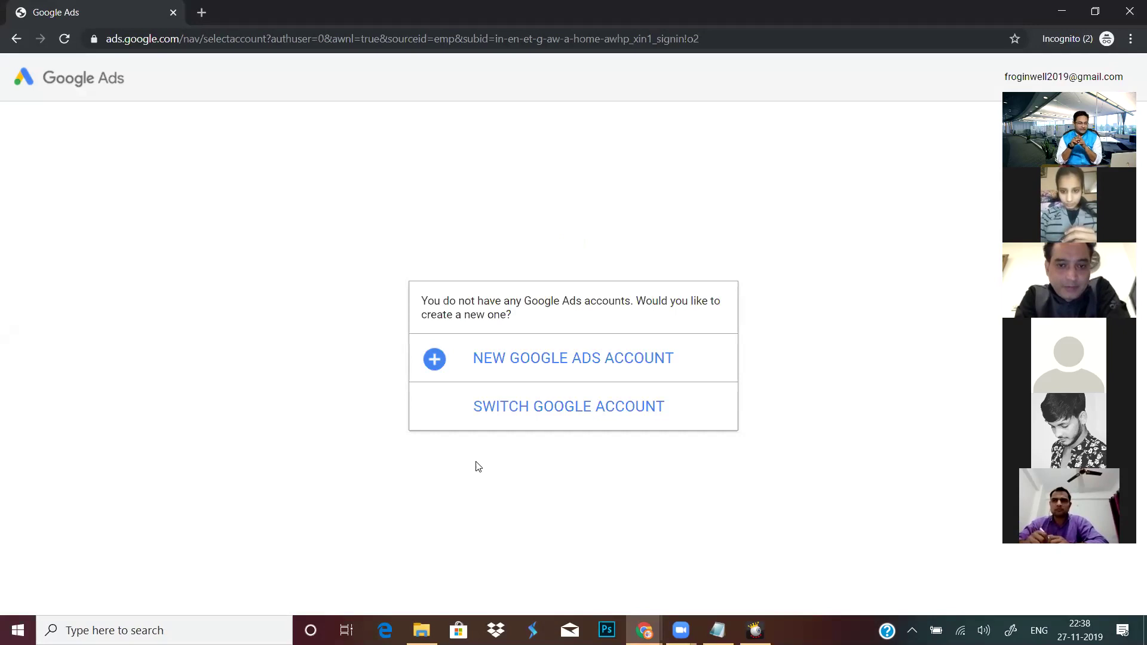
Start a new Google Ads account and switch to the full campaign setup for experienced advertisers
click(551, 371)
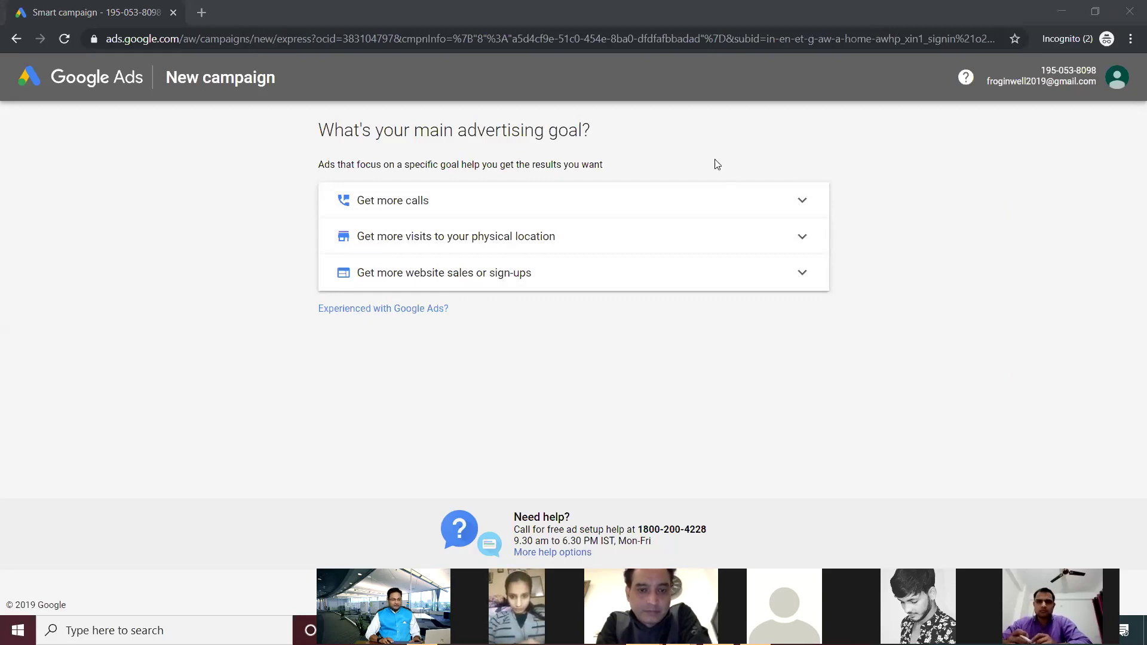
drag(450, 297, 323, 289)
drag(465, 305, 435, 289)
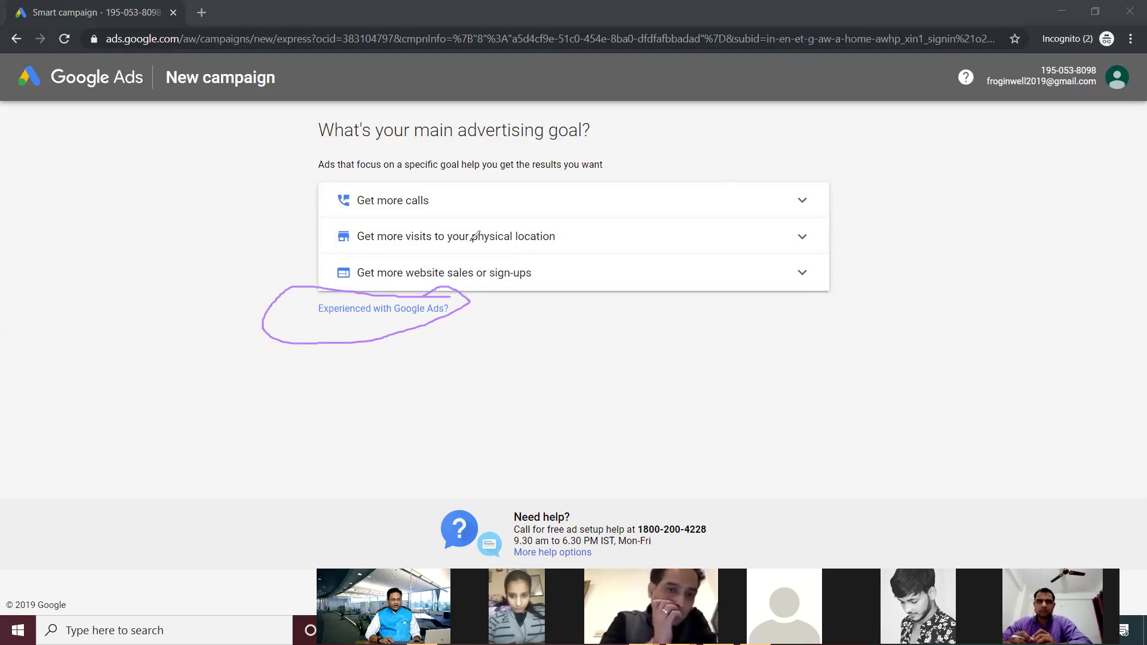
key(e)
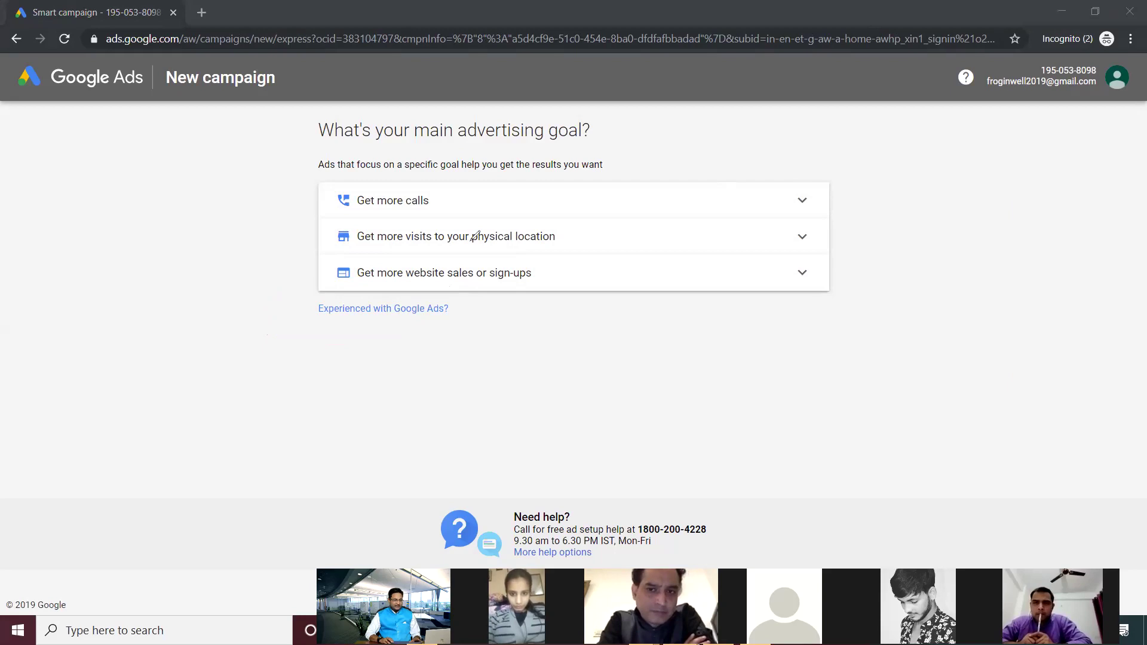
click(380, 310)
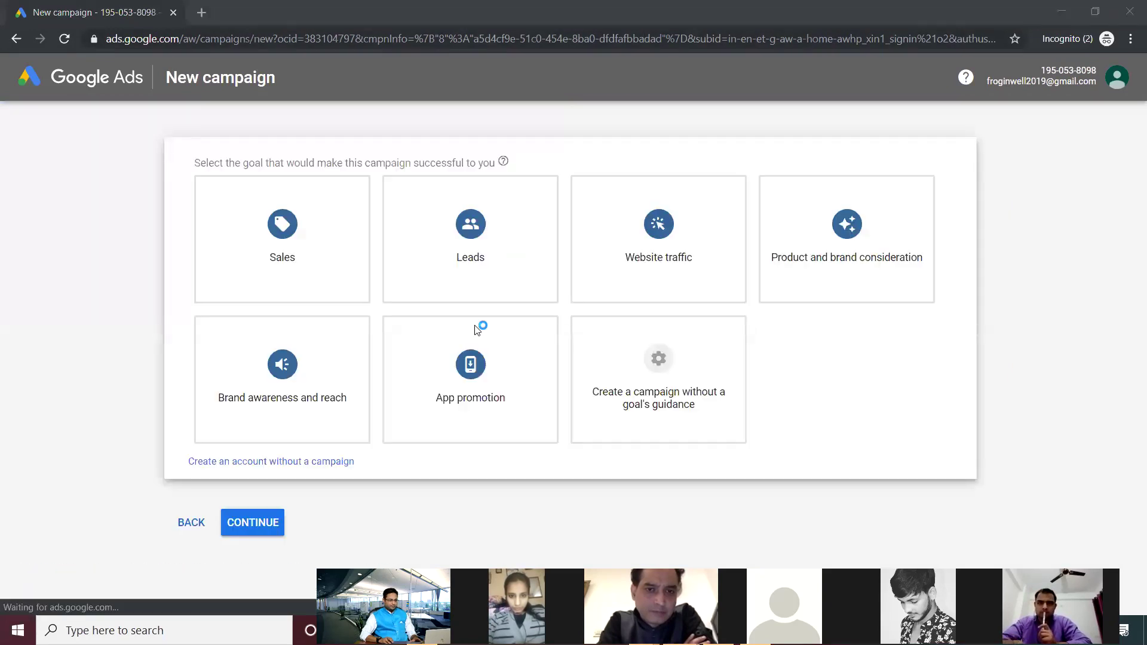
Choose a Sales goal with a Search campaign for website visits to cvcxvcxv.com
click(277, 253)
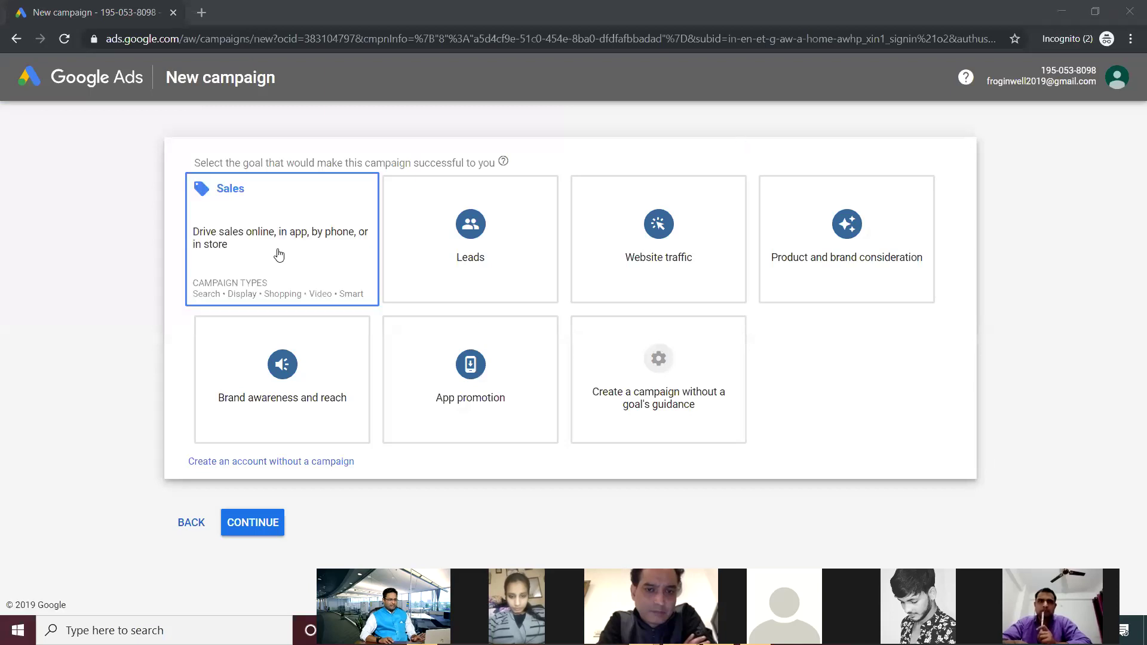
click(299, 281)
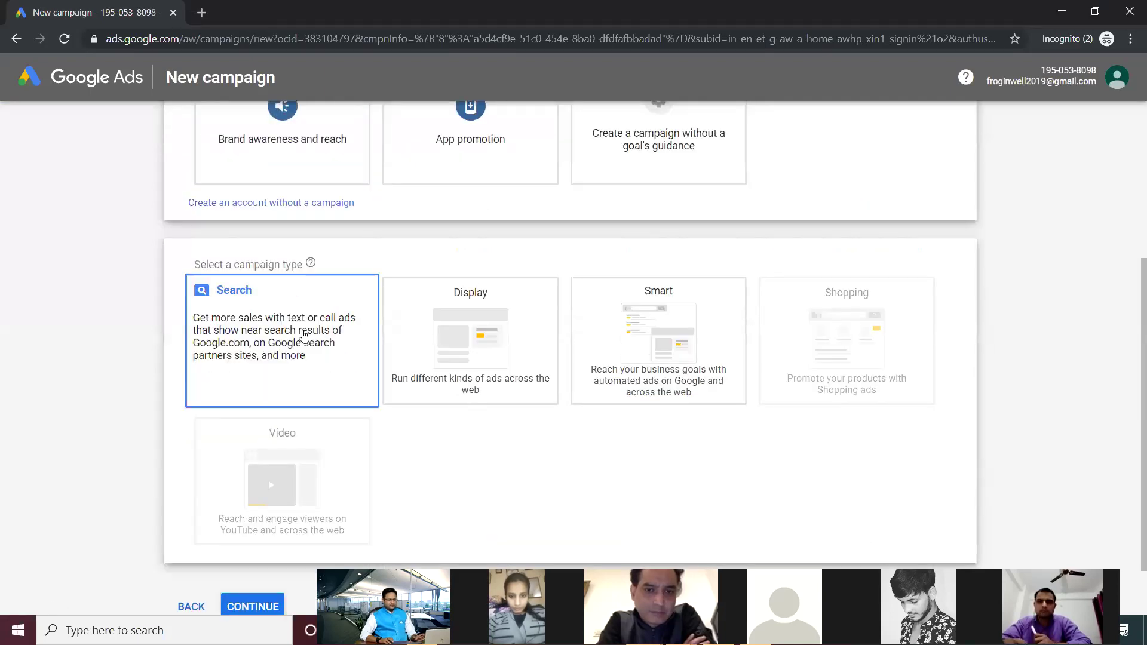
click(254, 455)
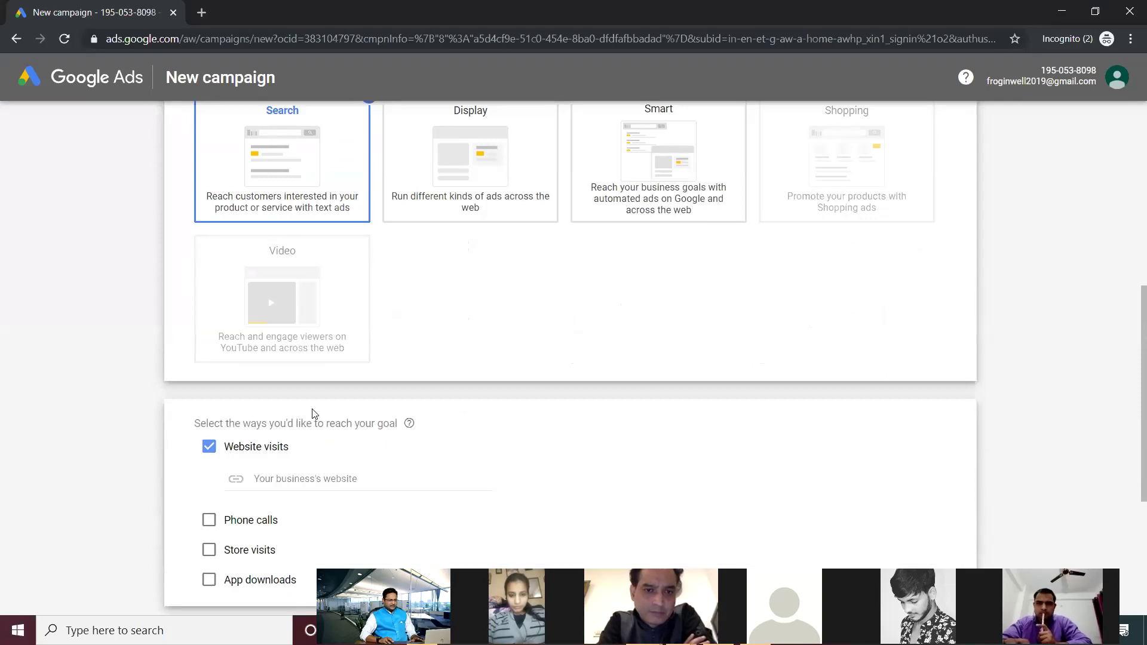
click(288, 212)
text(cvcxvcxv)
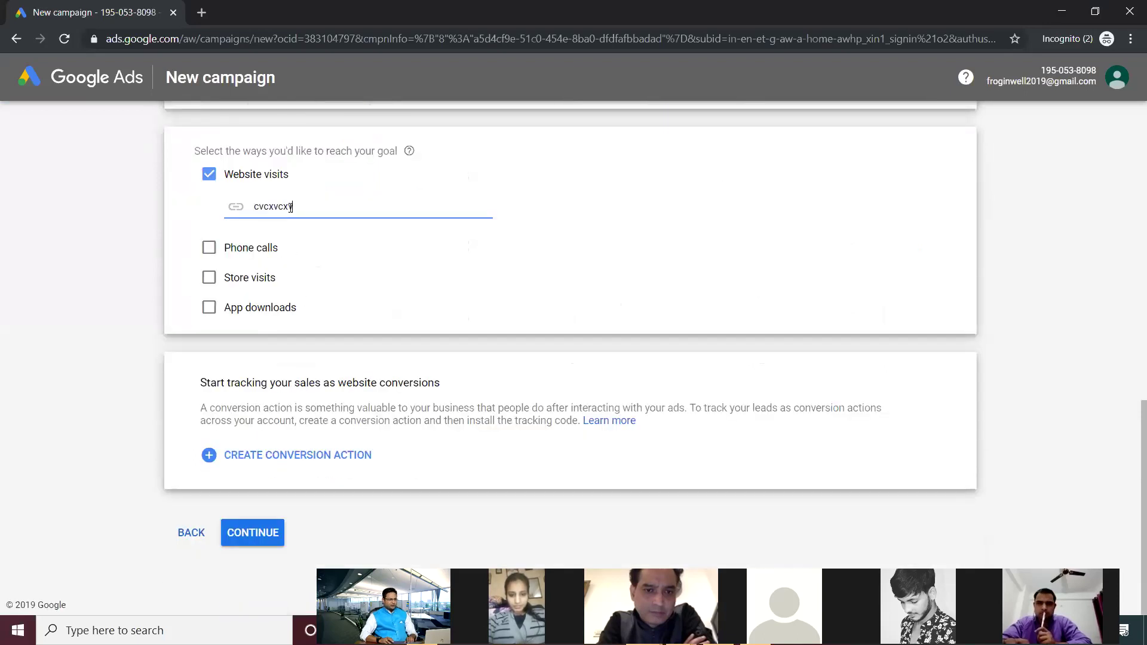
text(.com)
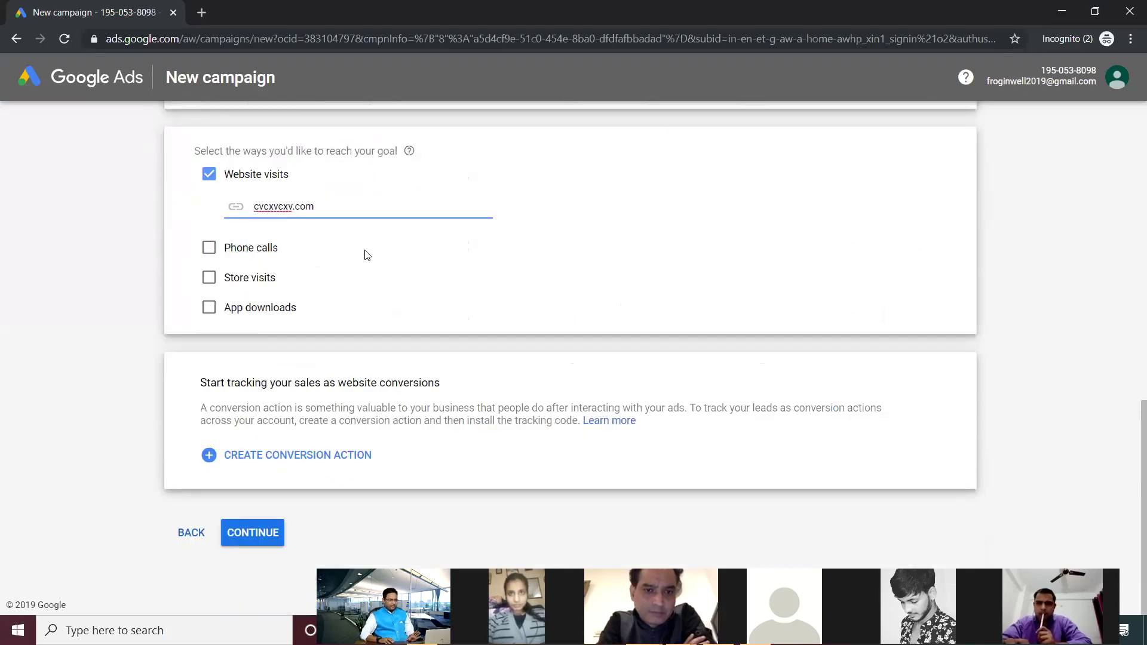
click(374, 251)
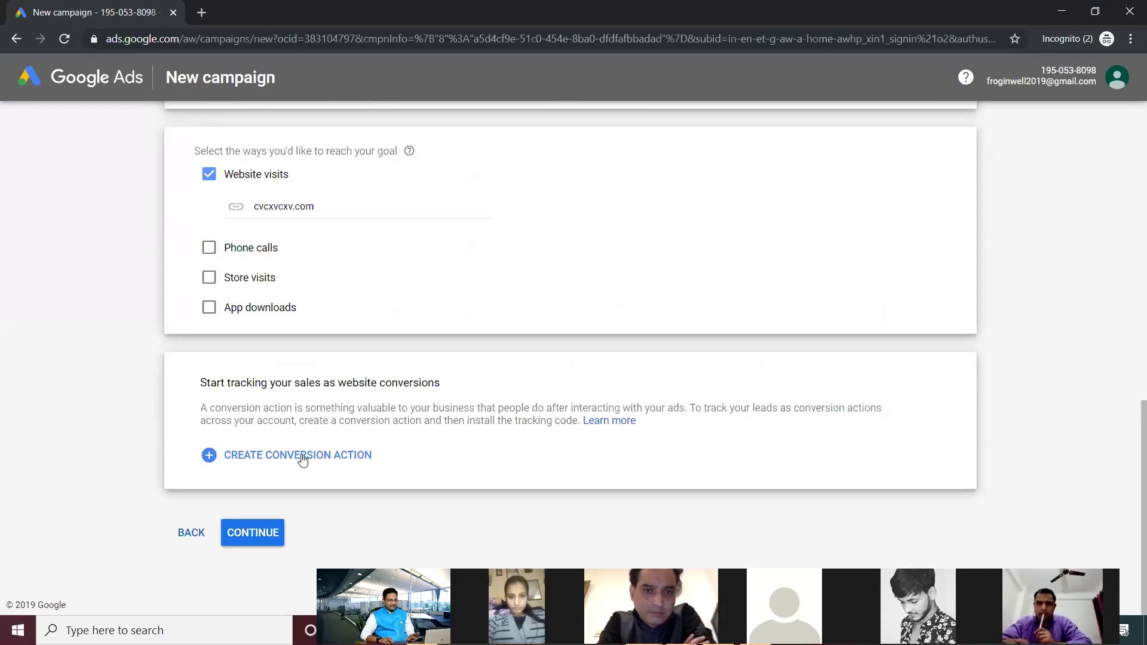
click(256, 538)
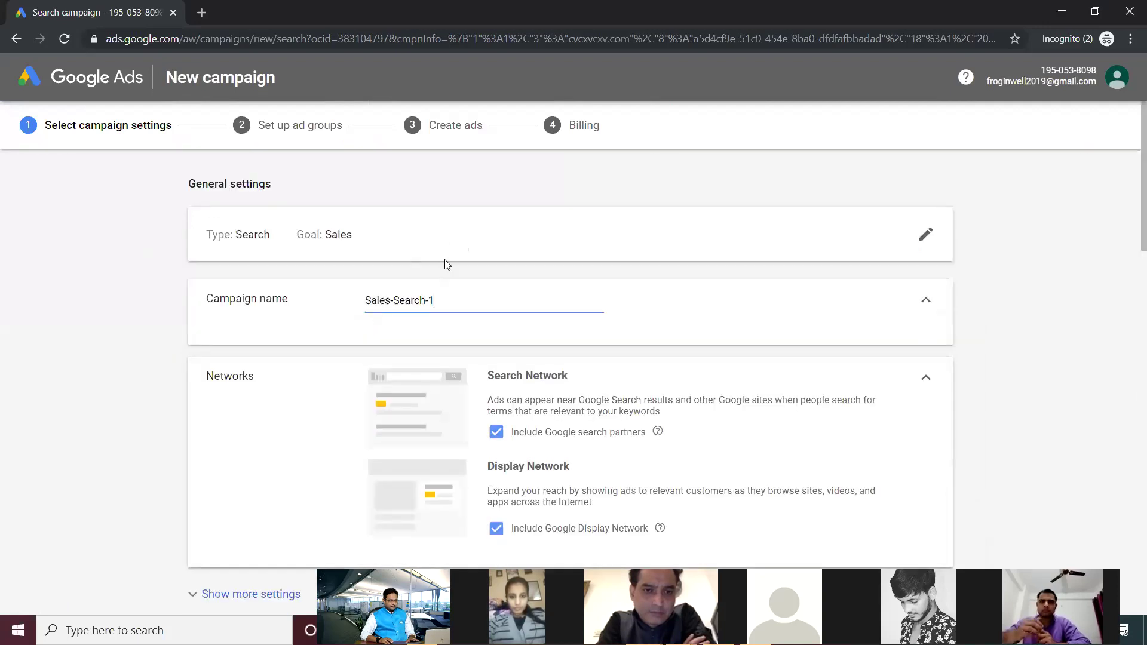
Set a ₹500 daily budget and save the campaign settings
scroll(444, 259, down, 15)
scroll(335, 415, down, 5)
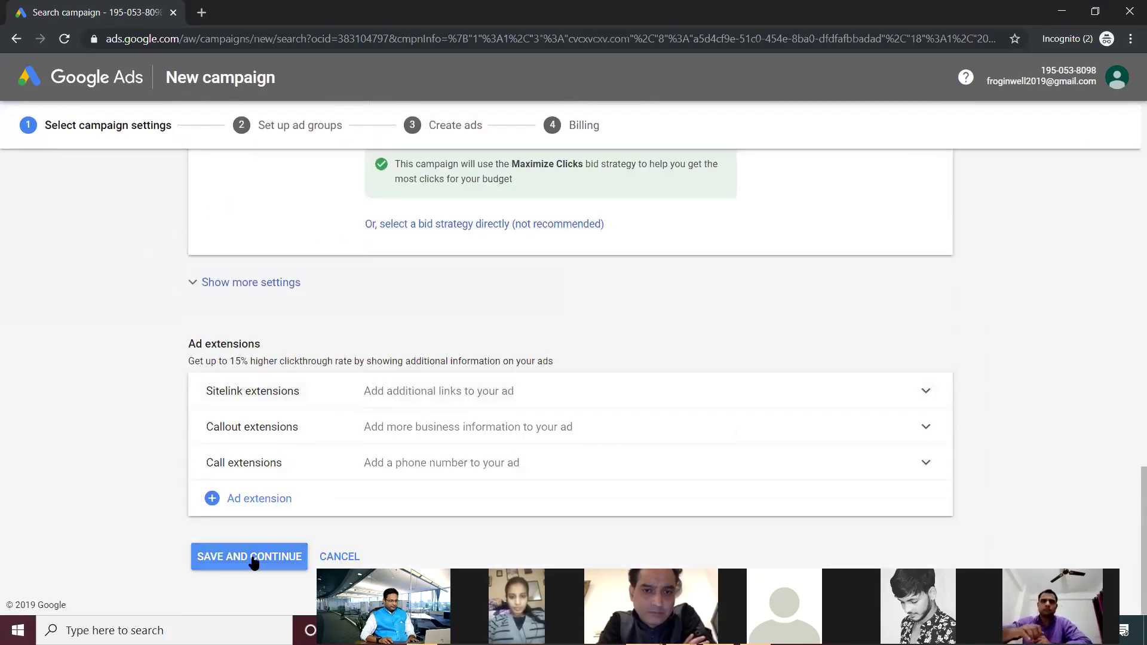
click(256, 485)
scroll(267, 388, up, 6)
scroll(512, 452, down, 3)
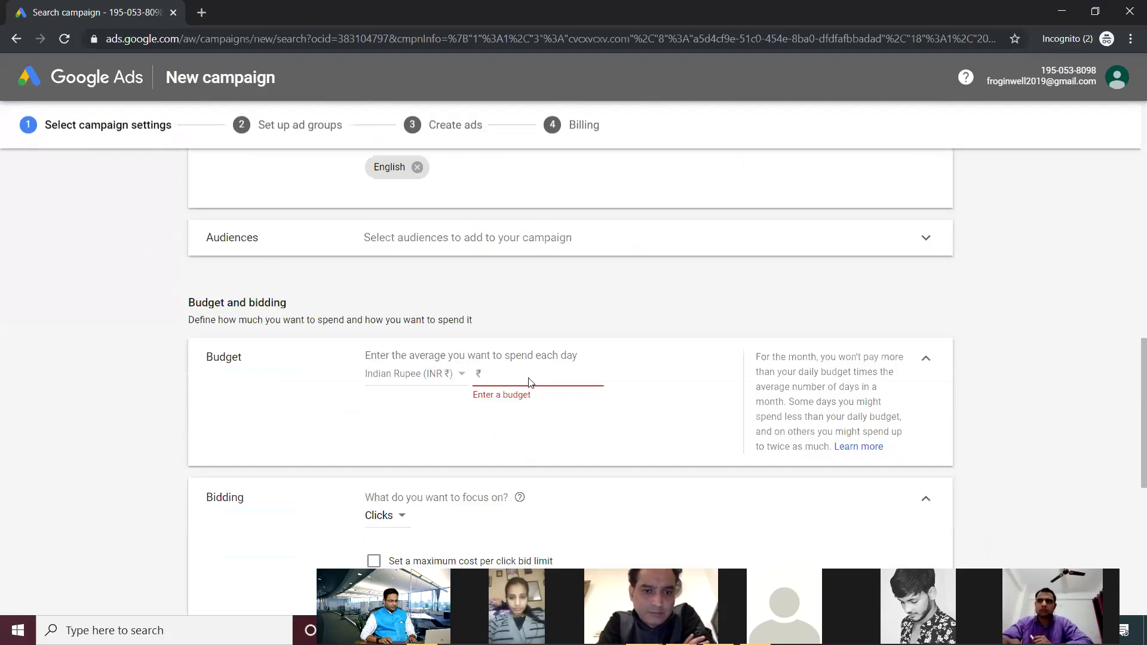
click(529, 377)
text(500)
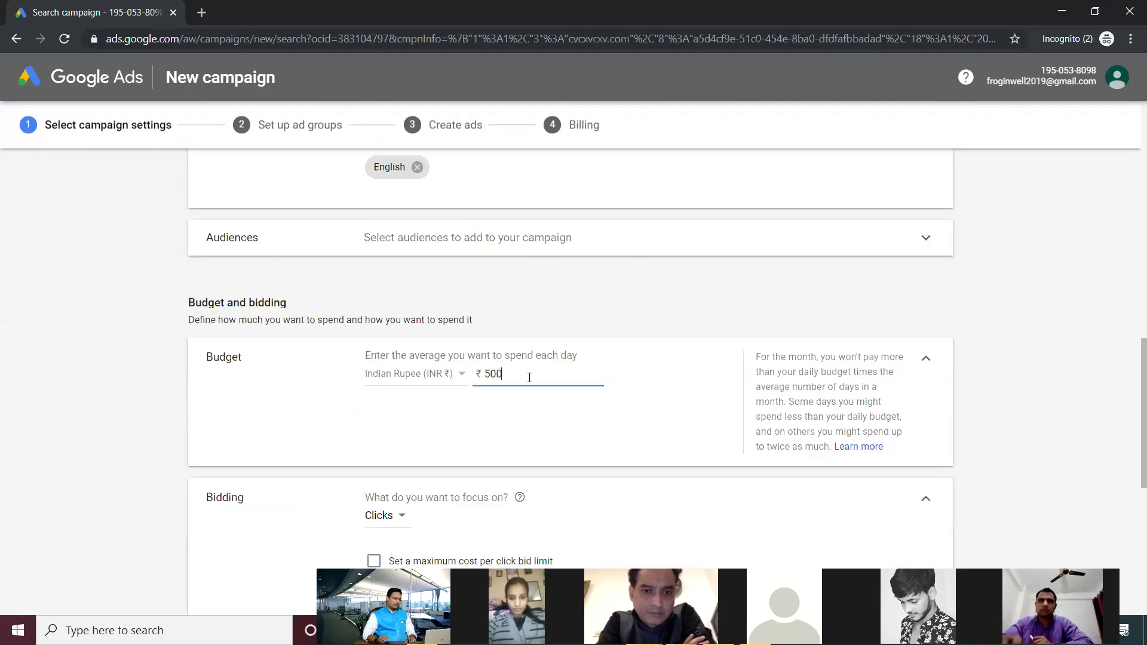
scroll(530, 377, down, 6)
click(245, 556)
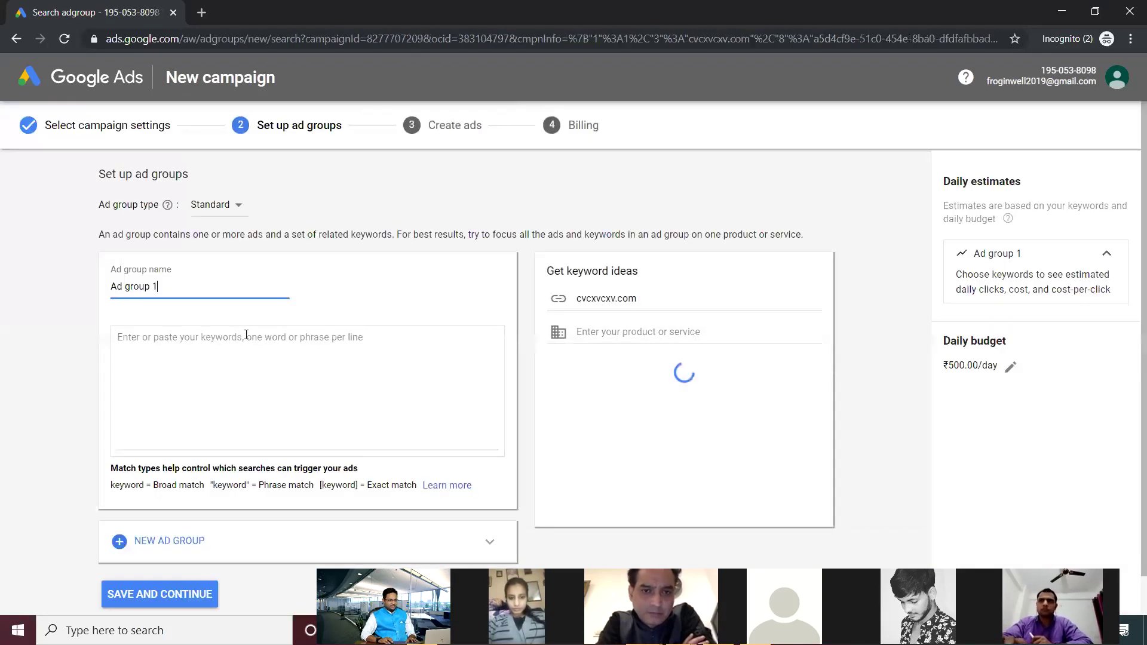
Enter the keyword 'dfgfgfdg' for the ad group
click(187, 371)
text(dfgfgfdg)
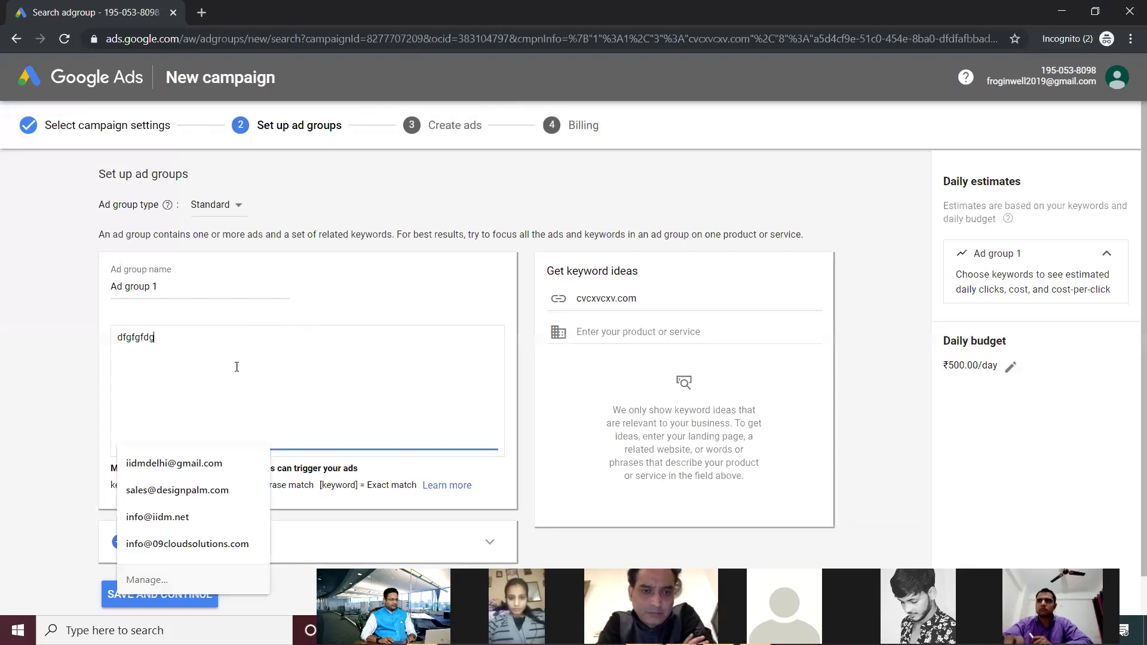
scroll(84, 437, down, 1)
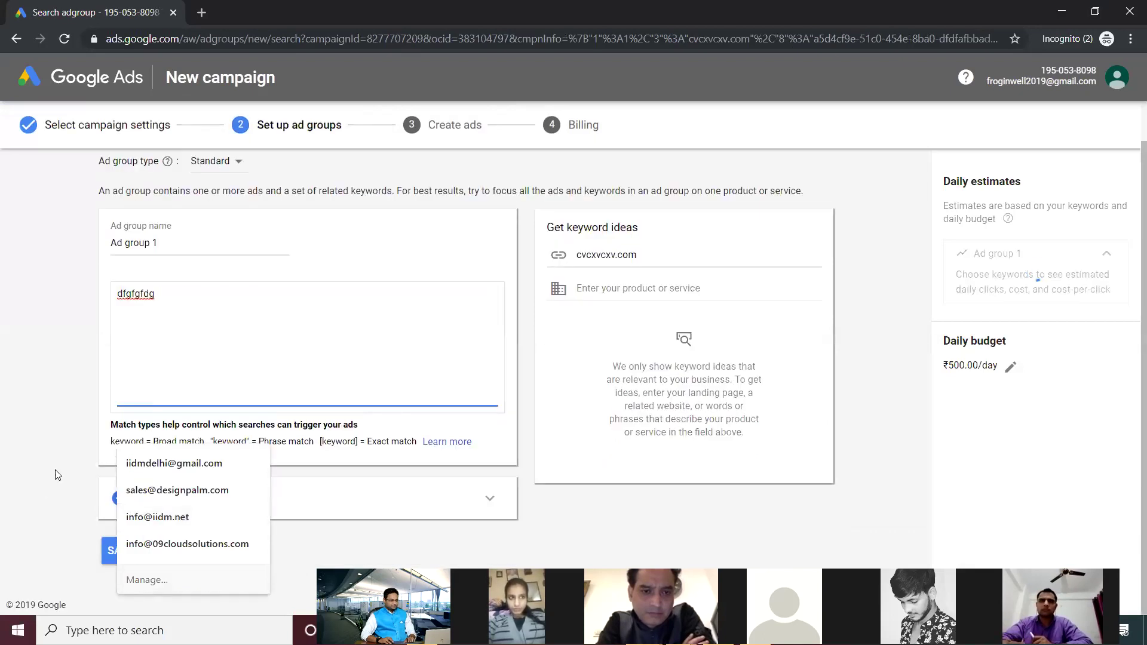
click(159, 551)
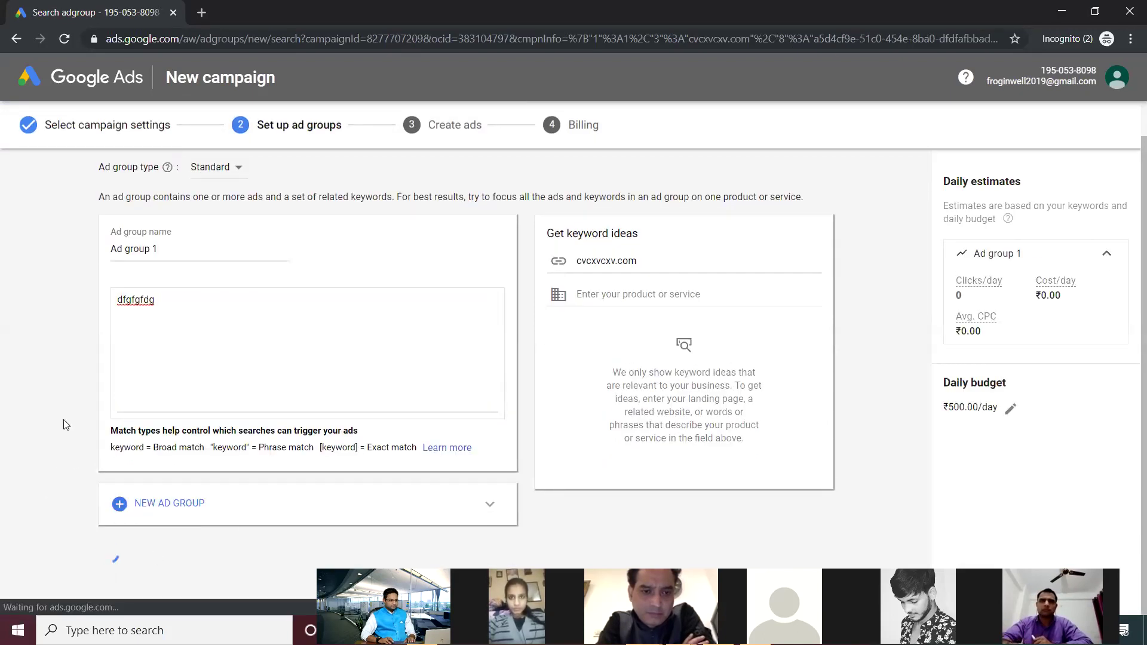
scroll(173, 400, down, 2)
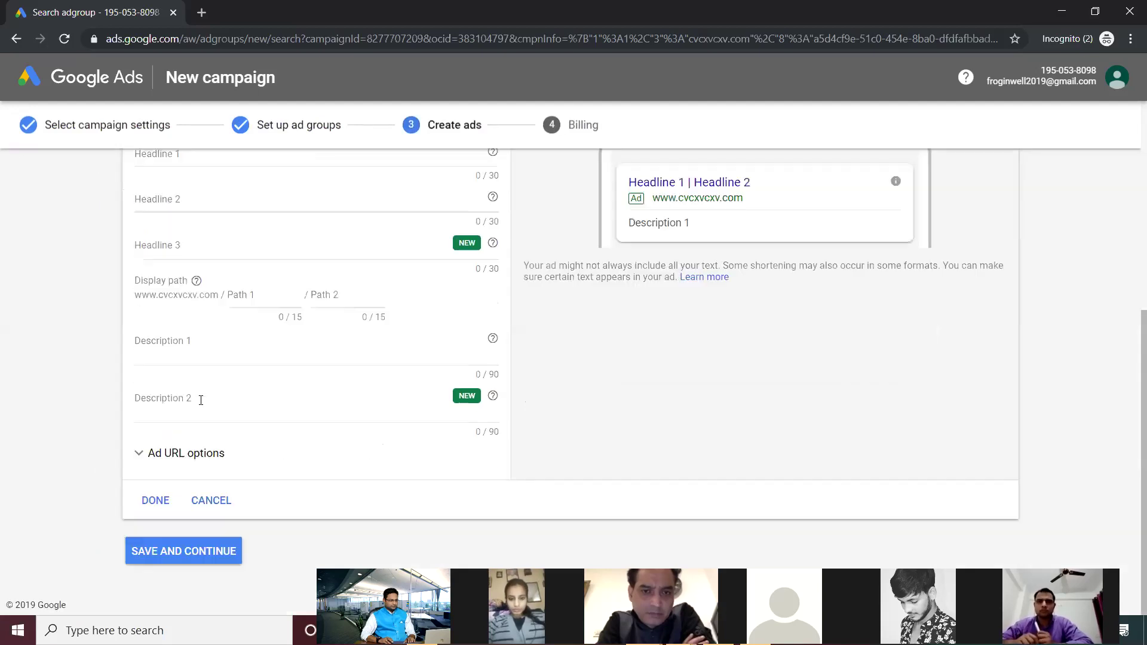
scroll(199, 400, up, 6)
scroll(200, 466, down, 3)
Fill headlines 'fdgfd', 'dfgfd', 'gfdgfd' and first description 'dfgfd'
click(179, 318)
text(fdgfd)
click(191, 364)
text(dfgfd)
click(197, 408)
text(gfdgfd)
click(204, 509)
text(dfgfd)
Add second description 'dfgfdg', finish the ad and save to reach billing
scroll(207, 489, down, 3)
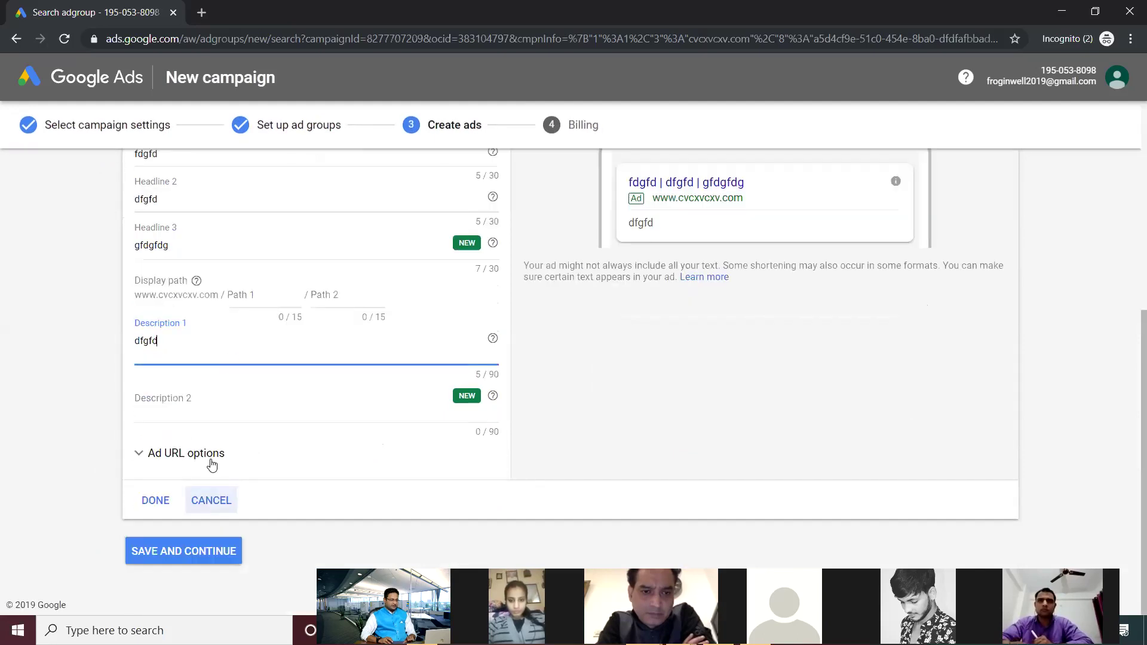
click(199, 411)
text(dfgfdg)
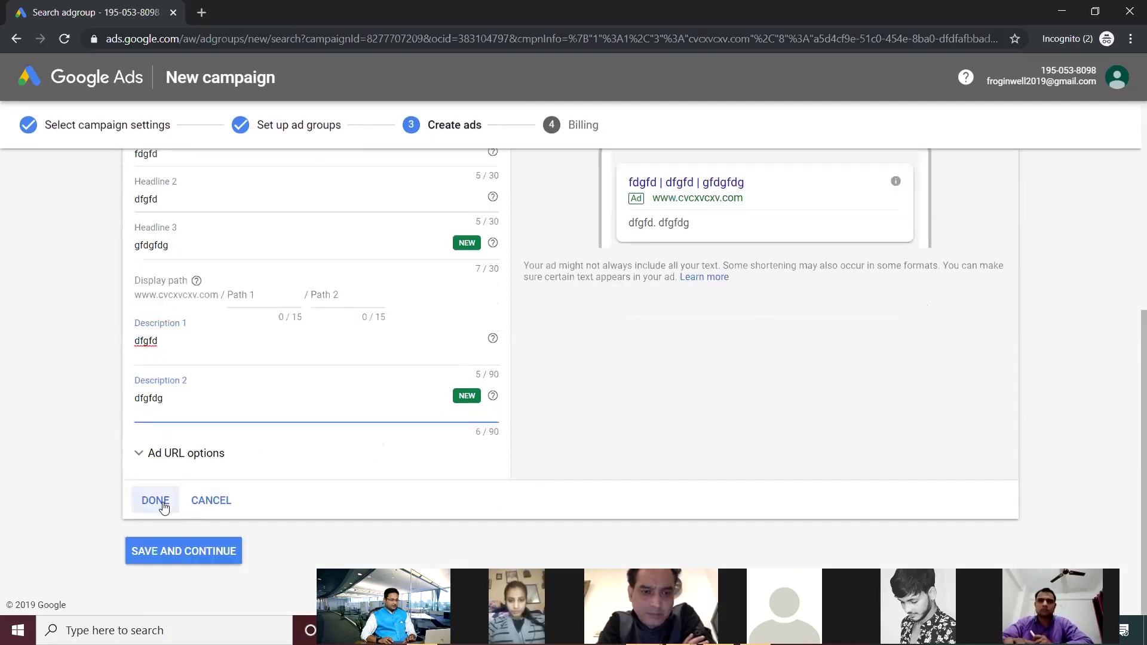
click(156, 501)
click(188, 445)
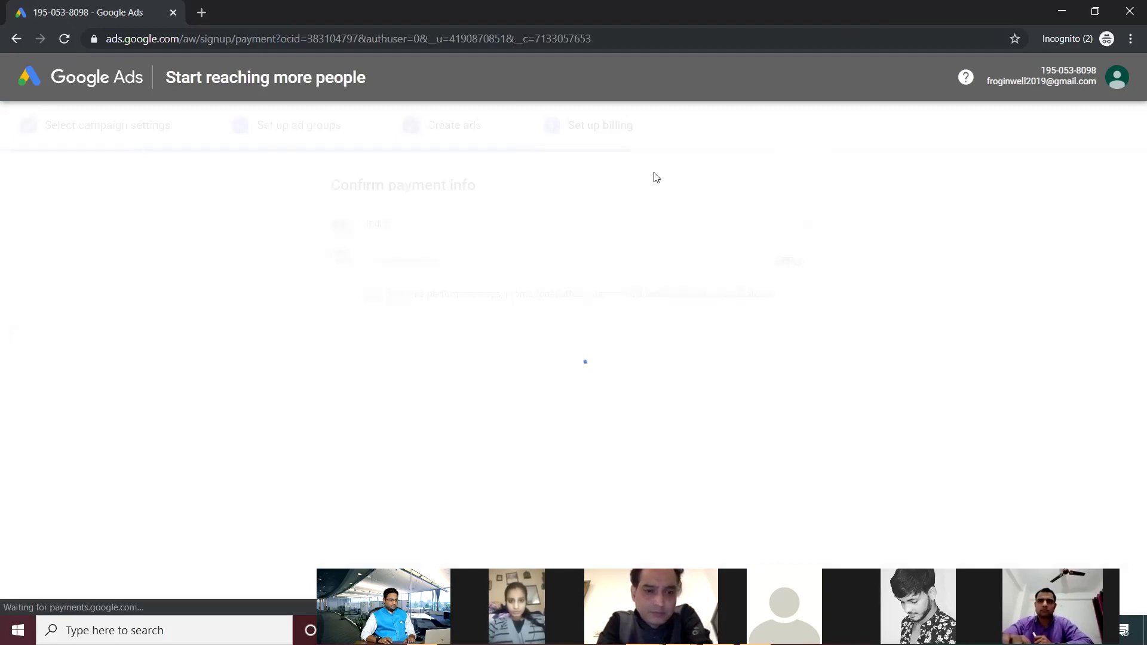
Enter 'dsfdsfdsfdsf' as the business name on the billing form
scroll(547, 277, down, 6)
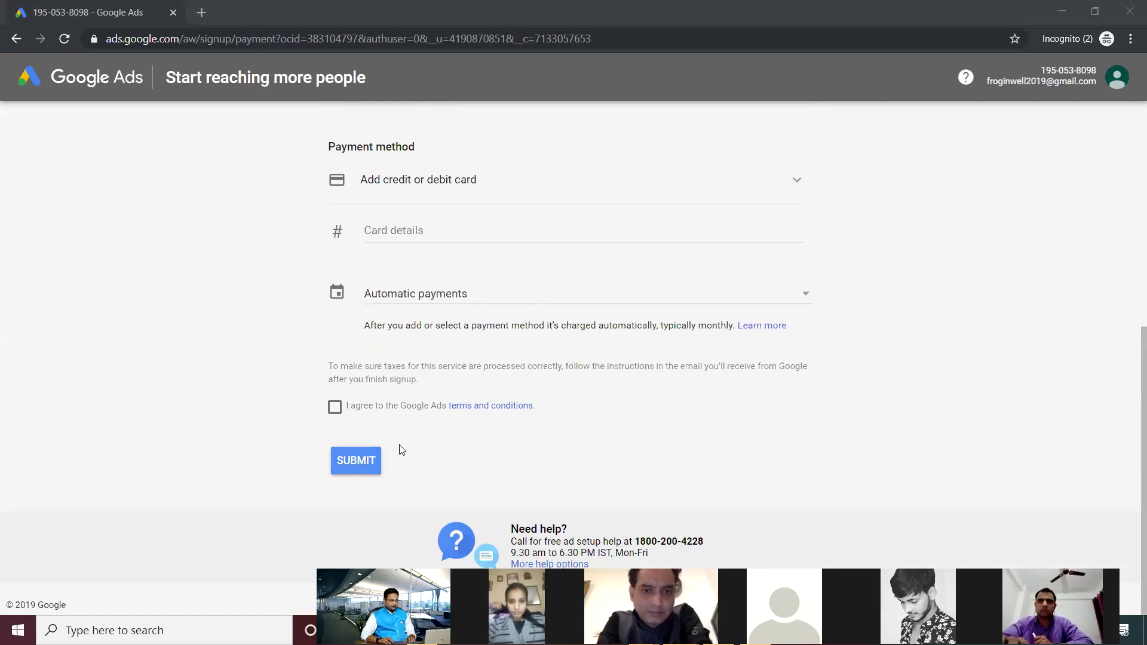
scroll(419, 413, up, 6)
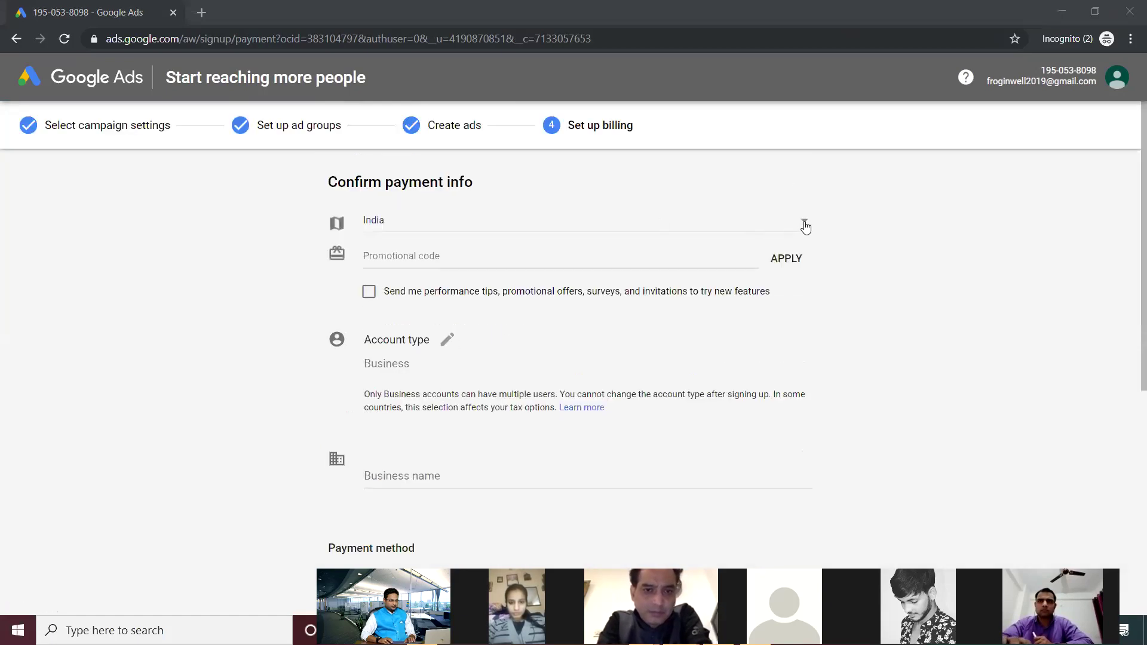
scroll(361, 469, down, 5)
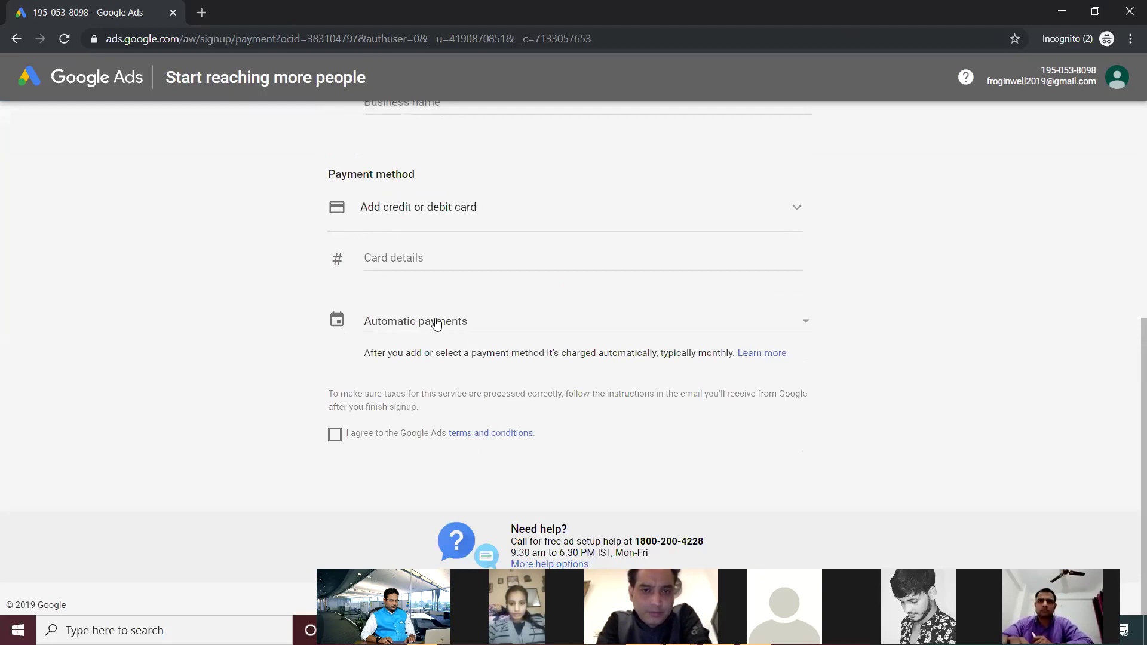
click(400, 410)
text(dsfdsfdsfdsf)
Type a test card number, accept the terms and conditions, and try submitting the form
scroll(222, 406, down, 3)
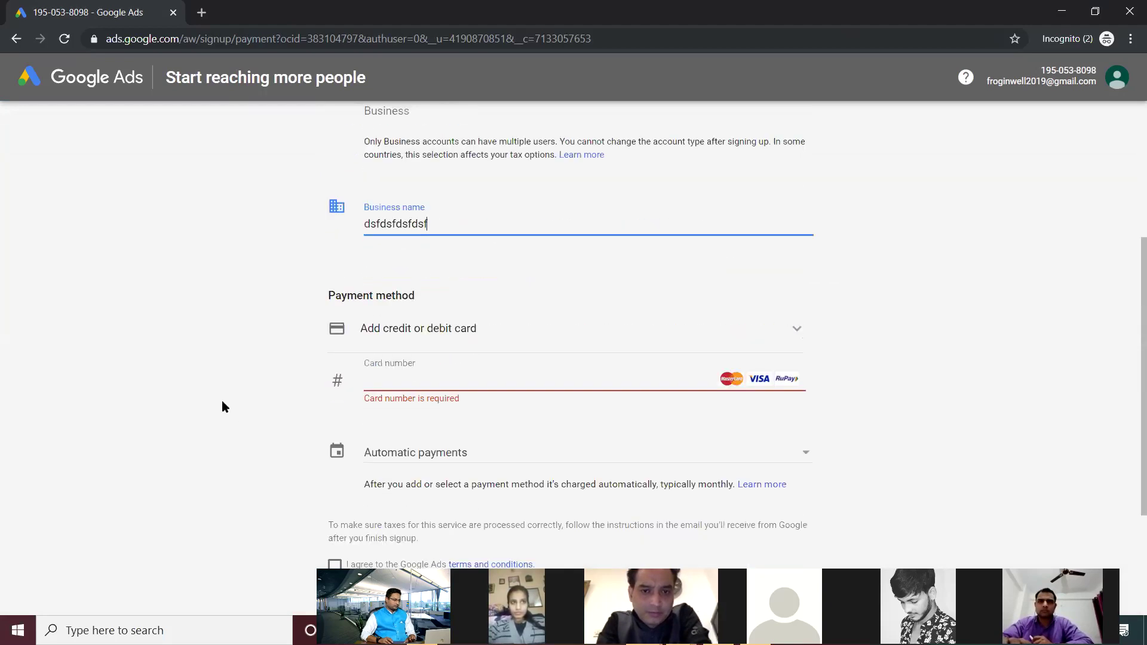
click(408, 385)
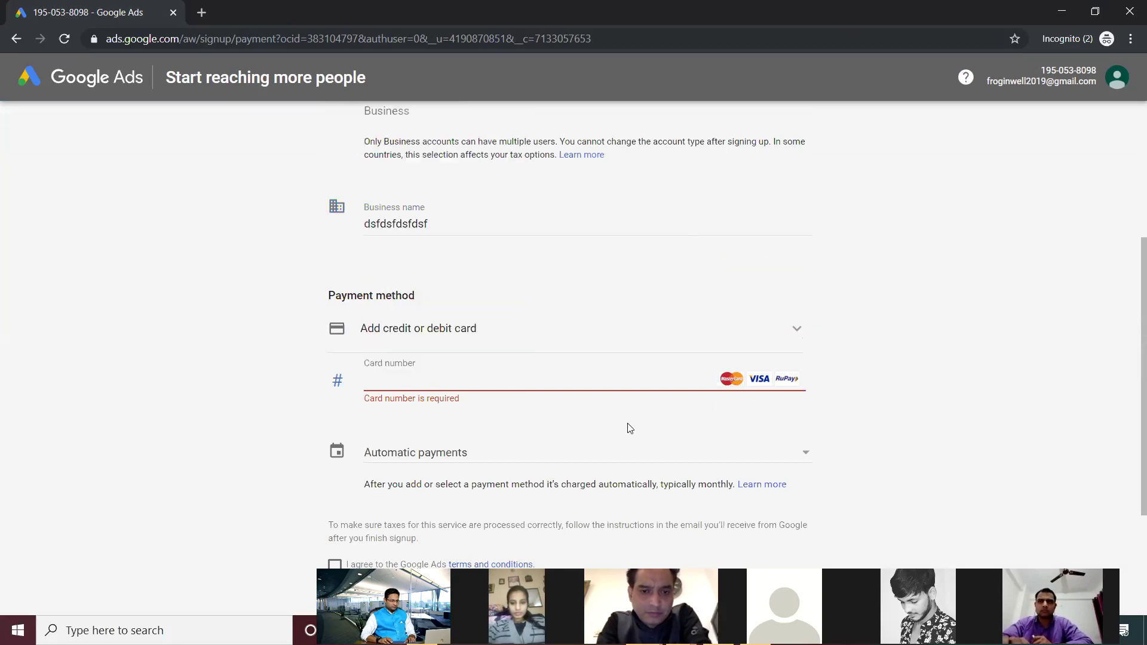
scroll(392, 387, down, 3)
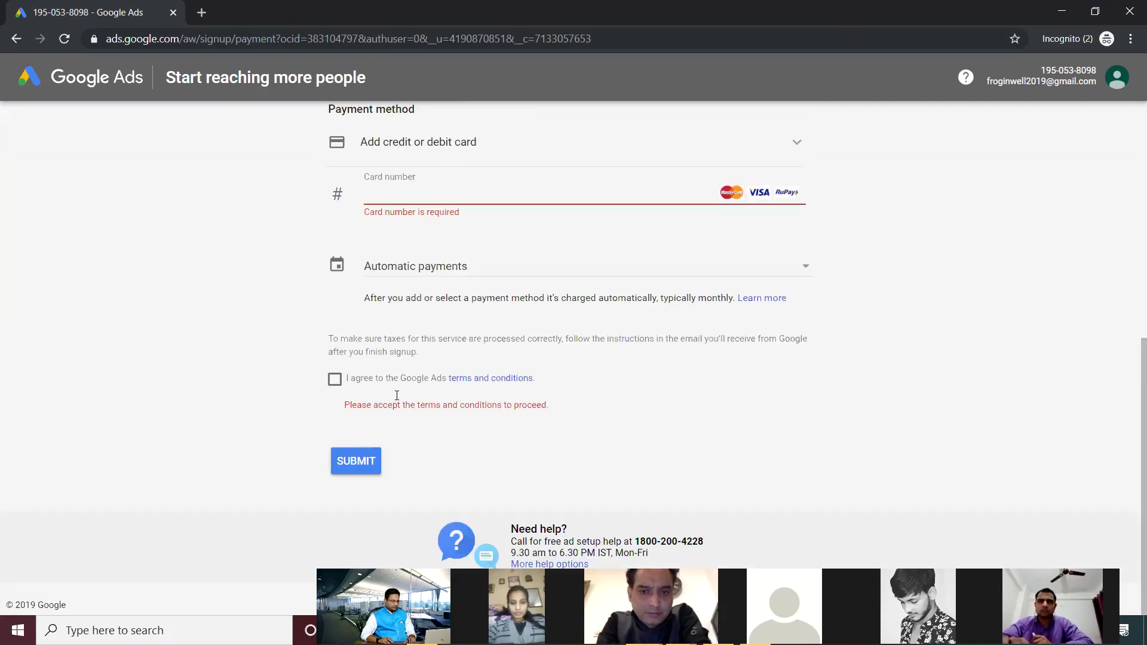
click(423, 193)
text(654)
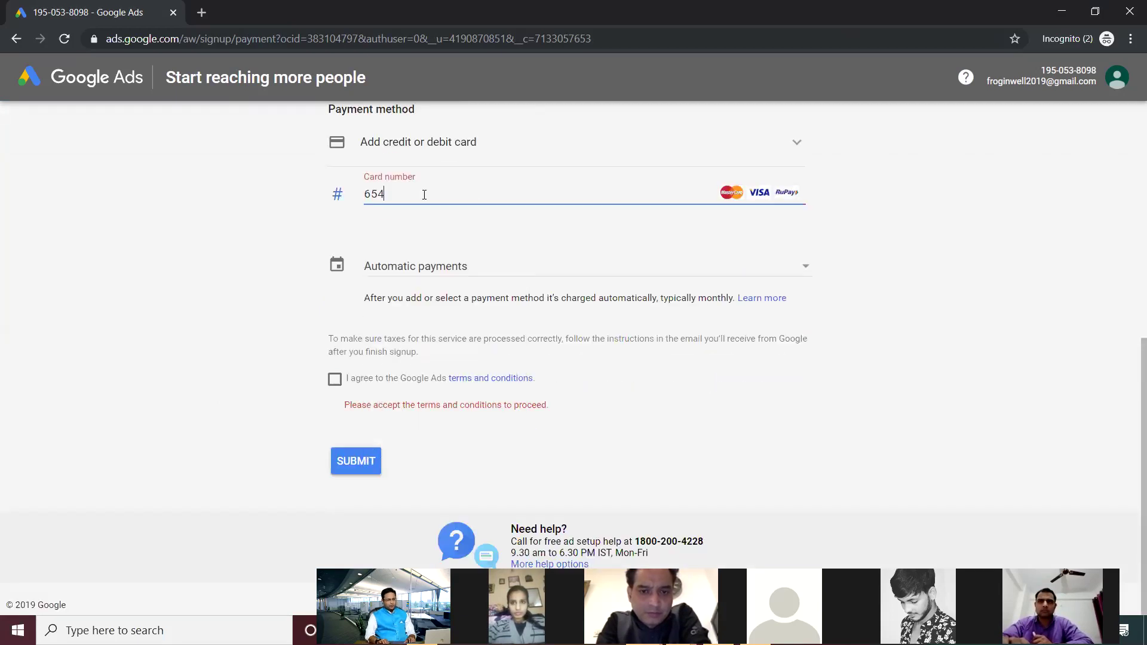
text(65465465465465465)
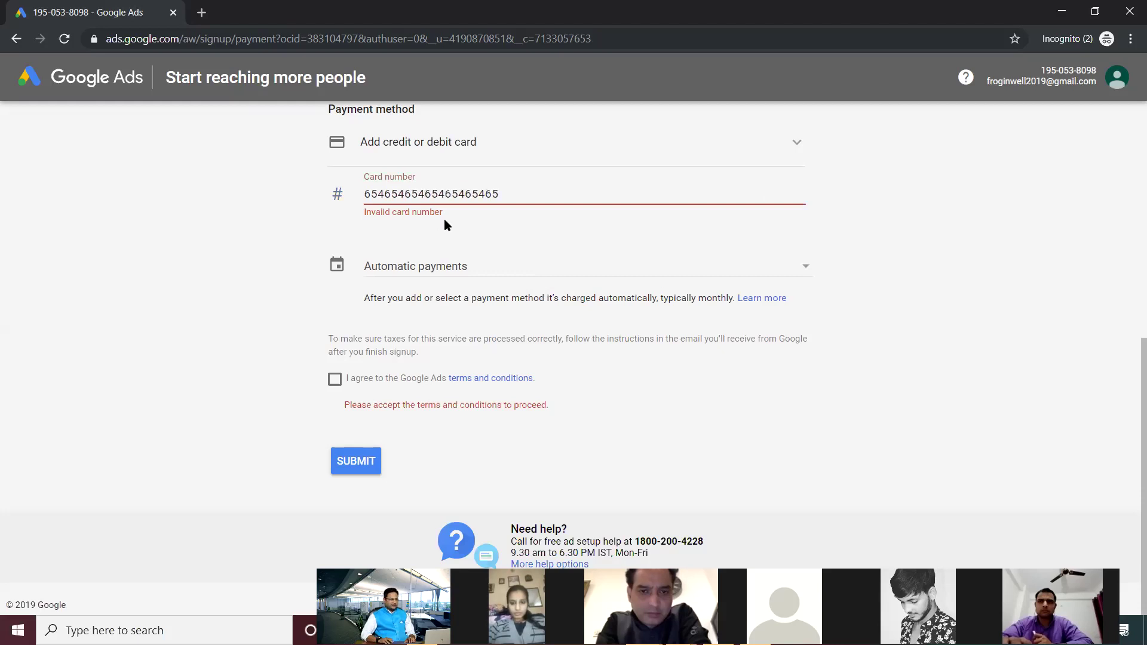
click(357, 462)
click(335, 407)
click(361, 465)
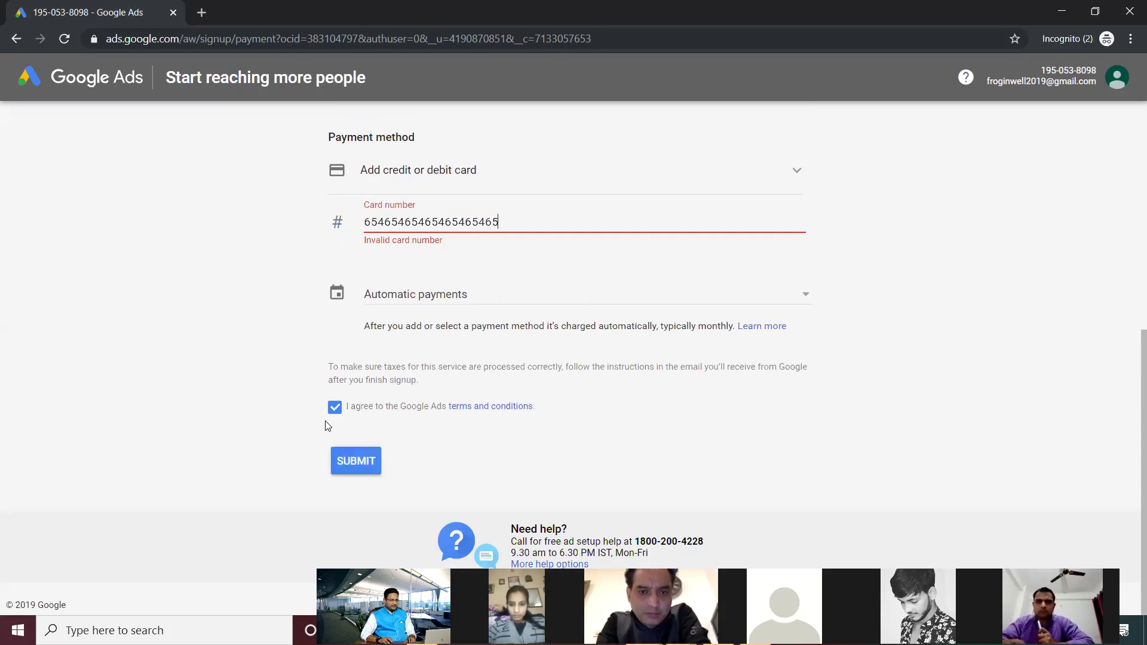
click(355, 466)
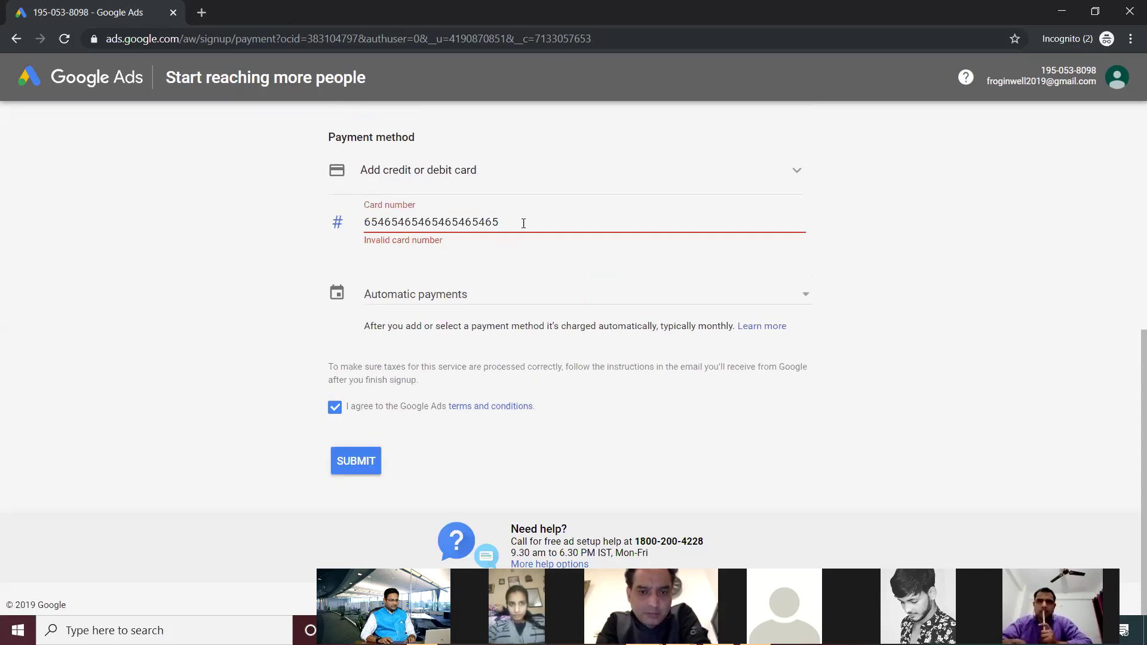
Delete the invalid card number, try the saved Visa autofill, then clear the card field
drag(523, 223, 289, 255)
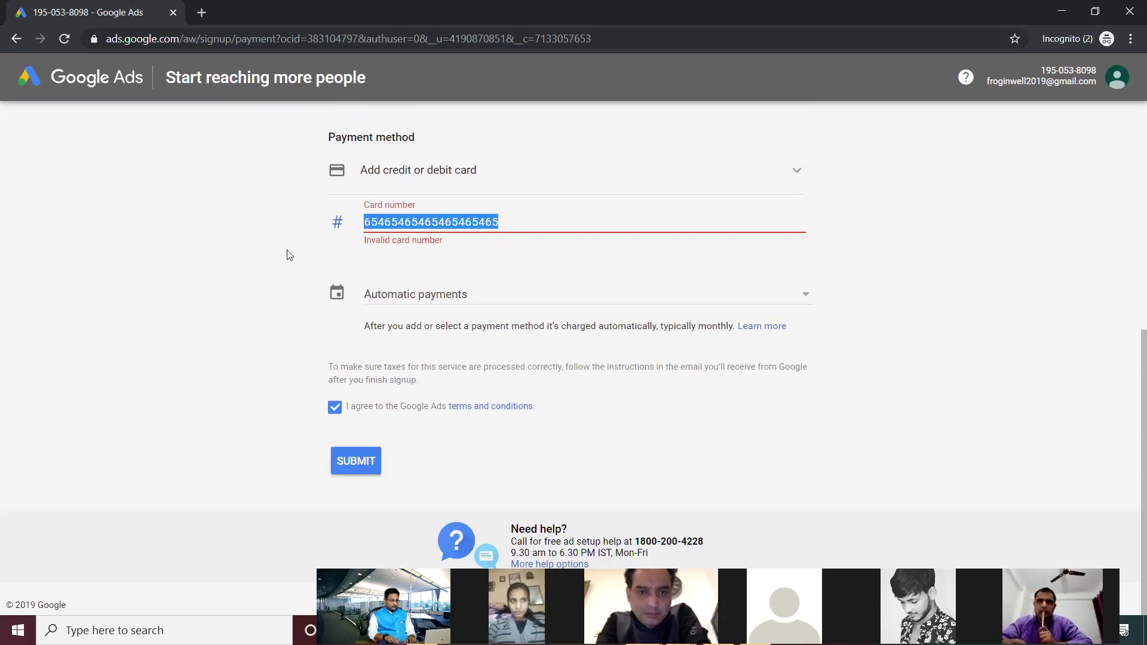
key(BackSpace)
click(510, 221)
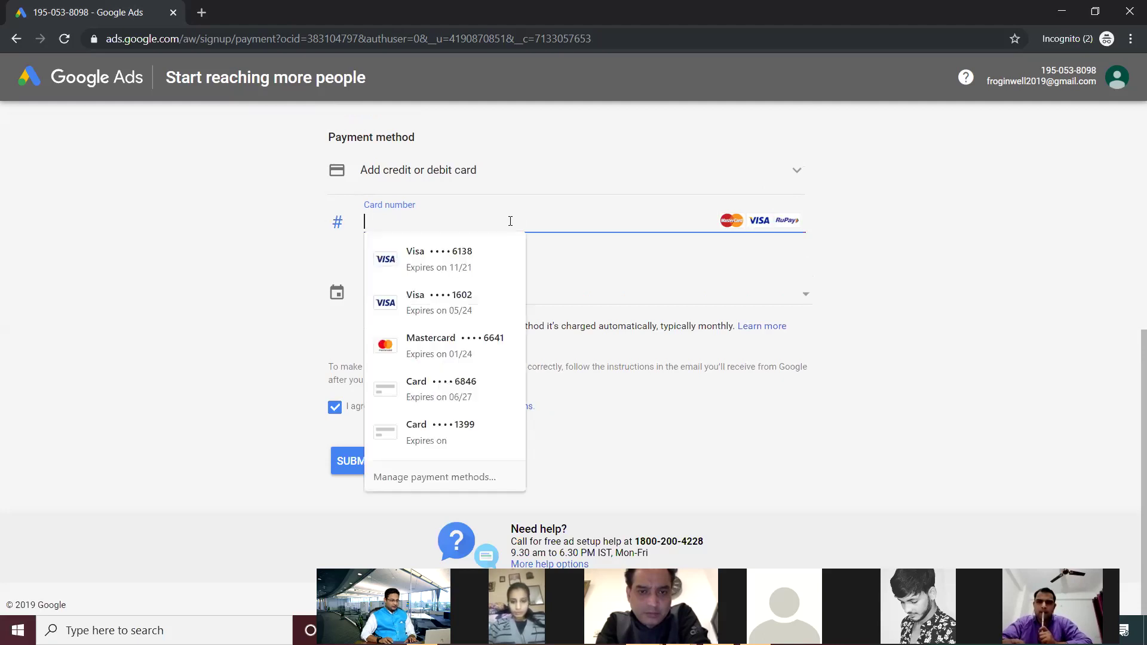
click(476, 255)
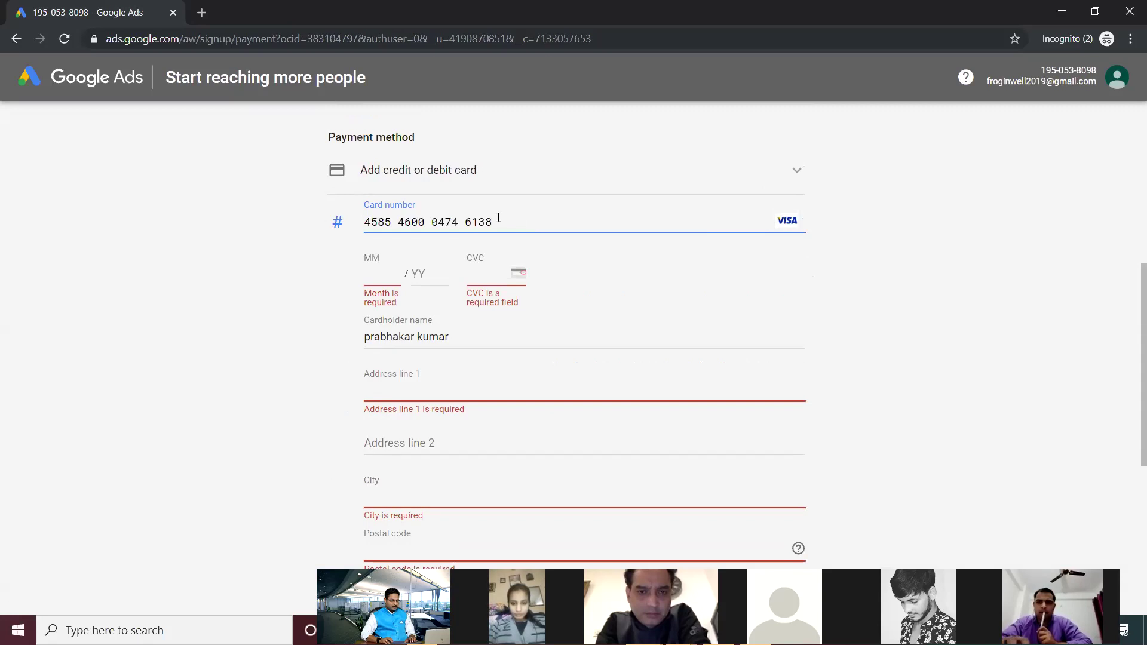
key(ctrl+a)
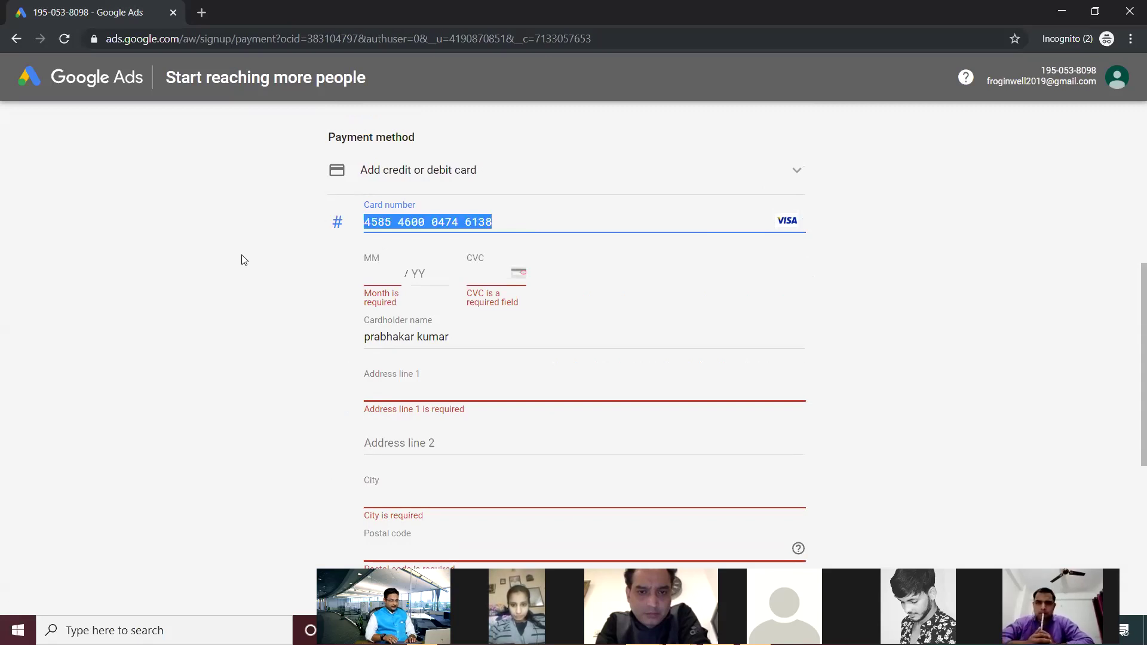
click(460, 220)
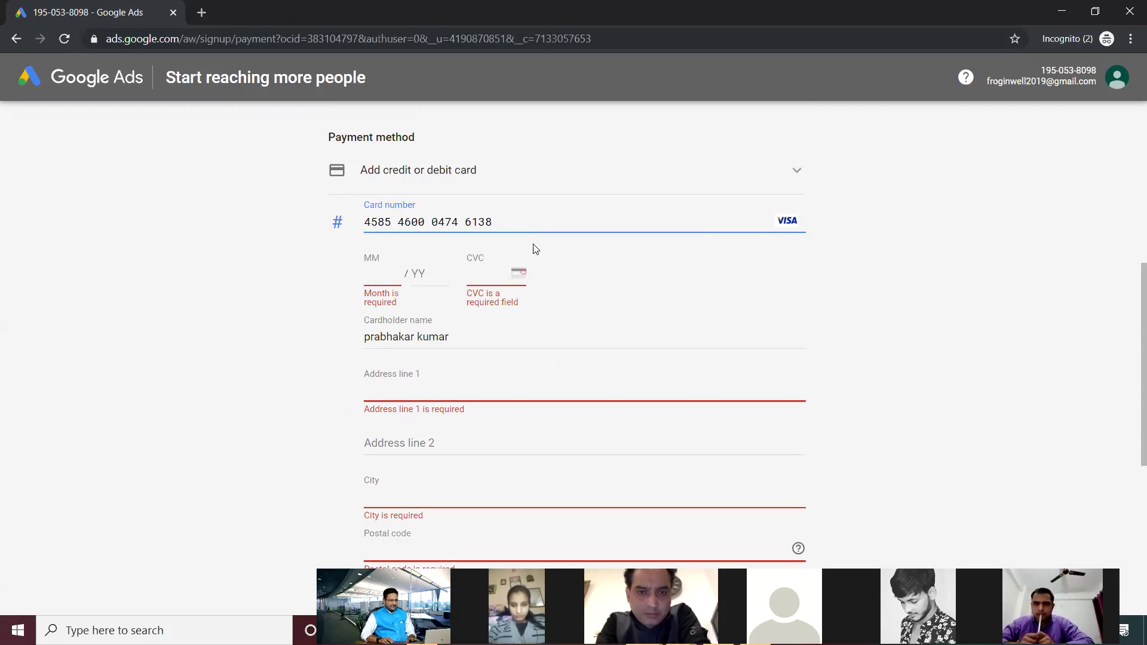
scroll(534, 249, down, 5)
scroll(534, 250, up, 6)
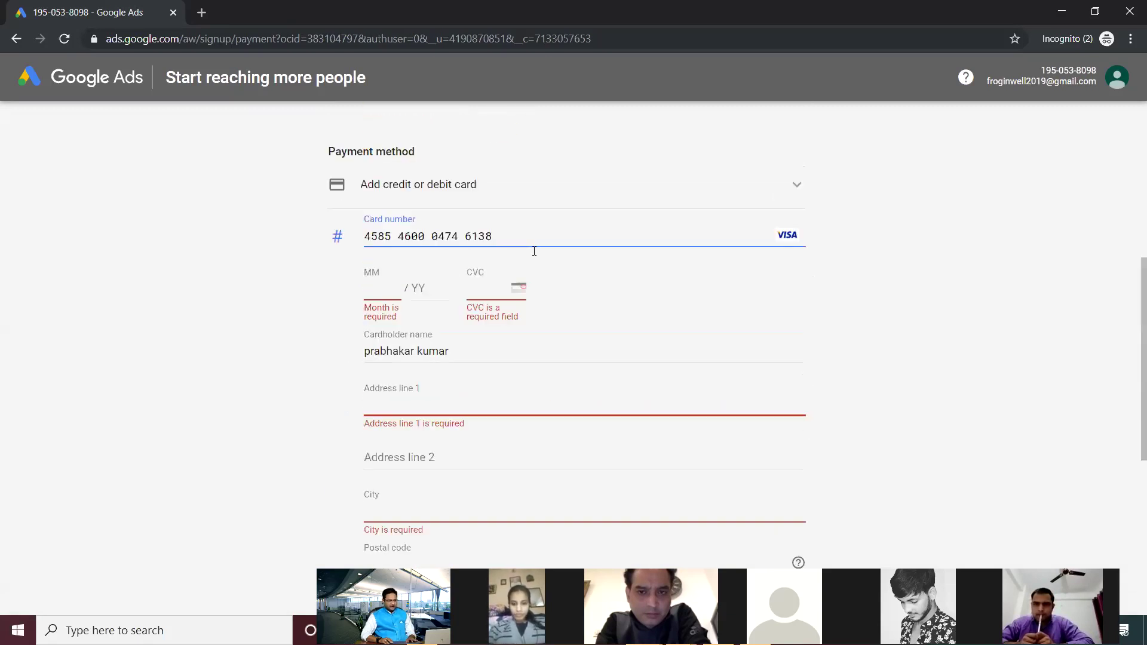
key(ctrl+a)
key(BackSpace)
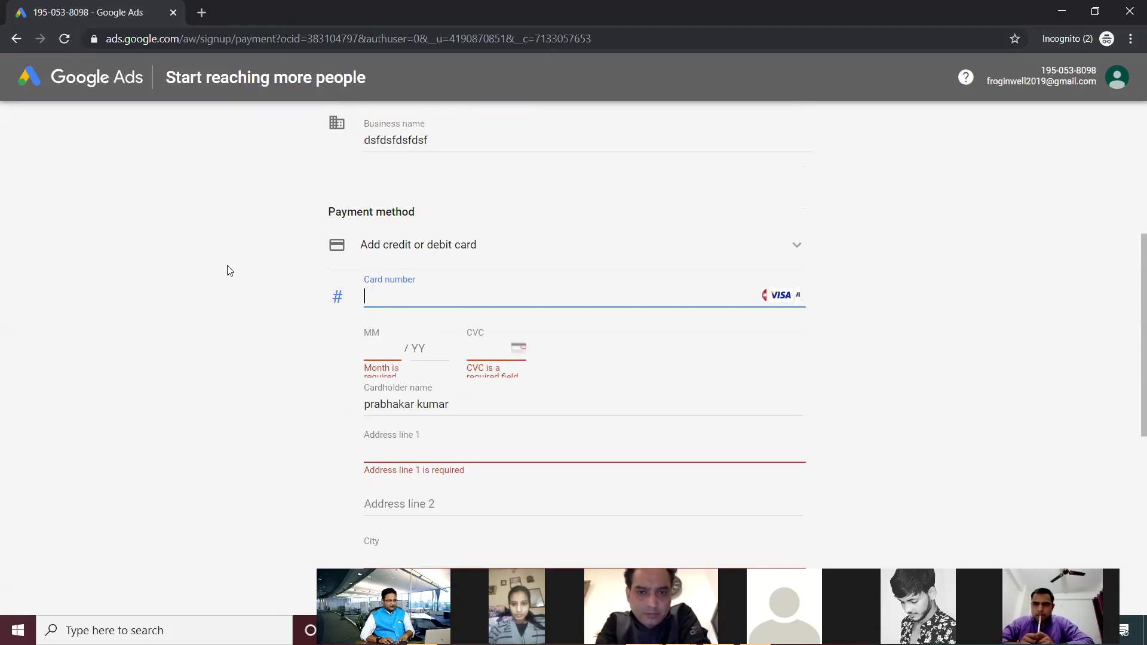
Copy the Google Ads page address from the address bar
scroll(189, 264, down, 1)
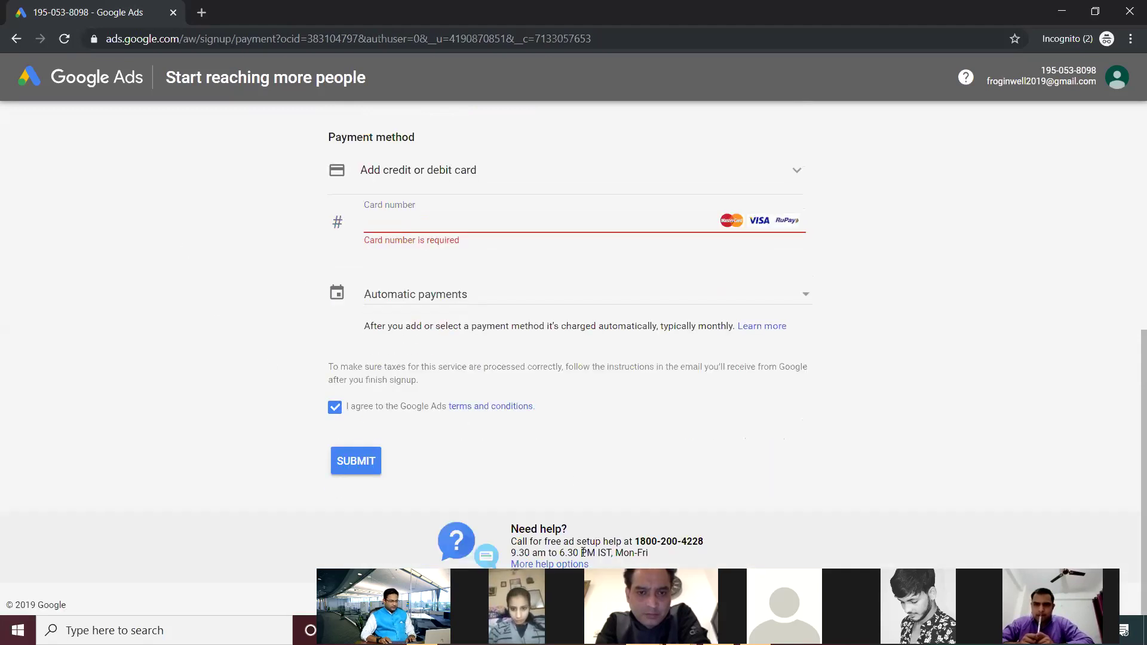
scroll(346, 79, up, 7)
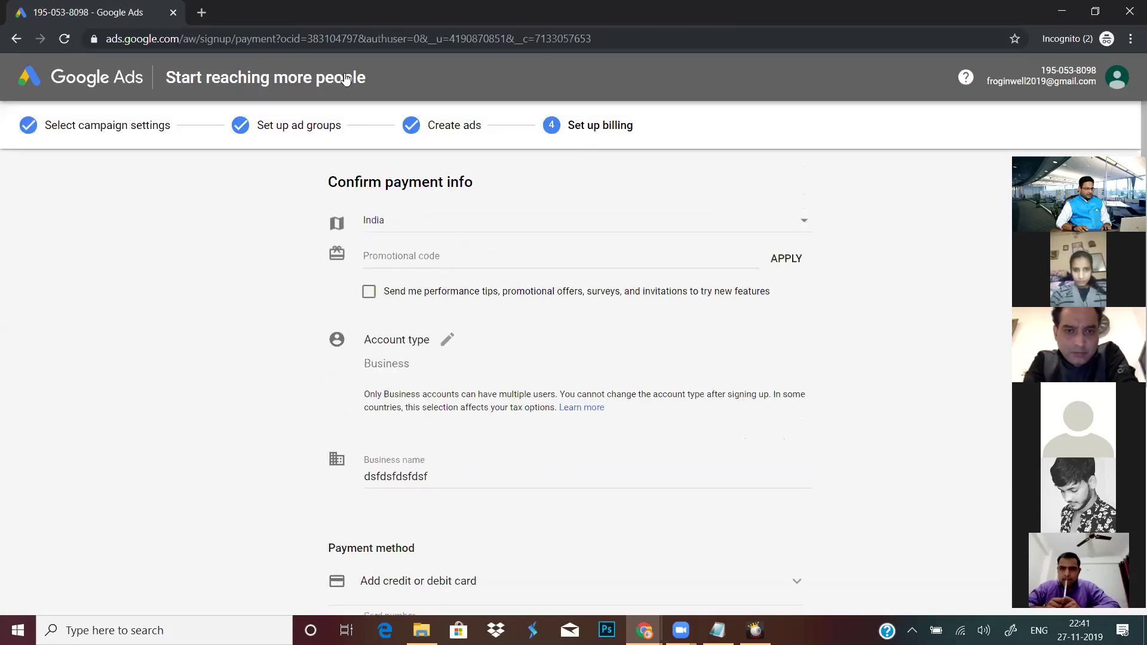
drag(179, 38, 69, 42)
key(ctrl+c)
Load the copied Google Ads address in a new browser tab and sign in
click(201, 12)
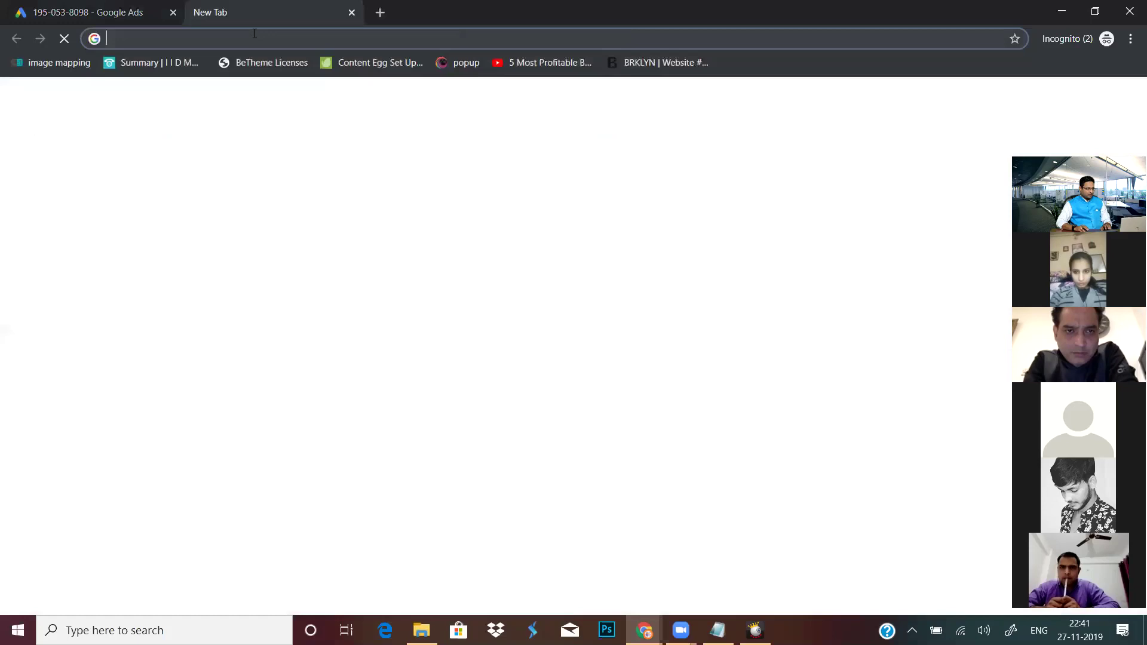
key(ctrl+v)
key(Return)
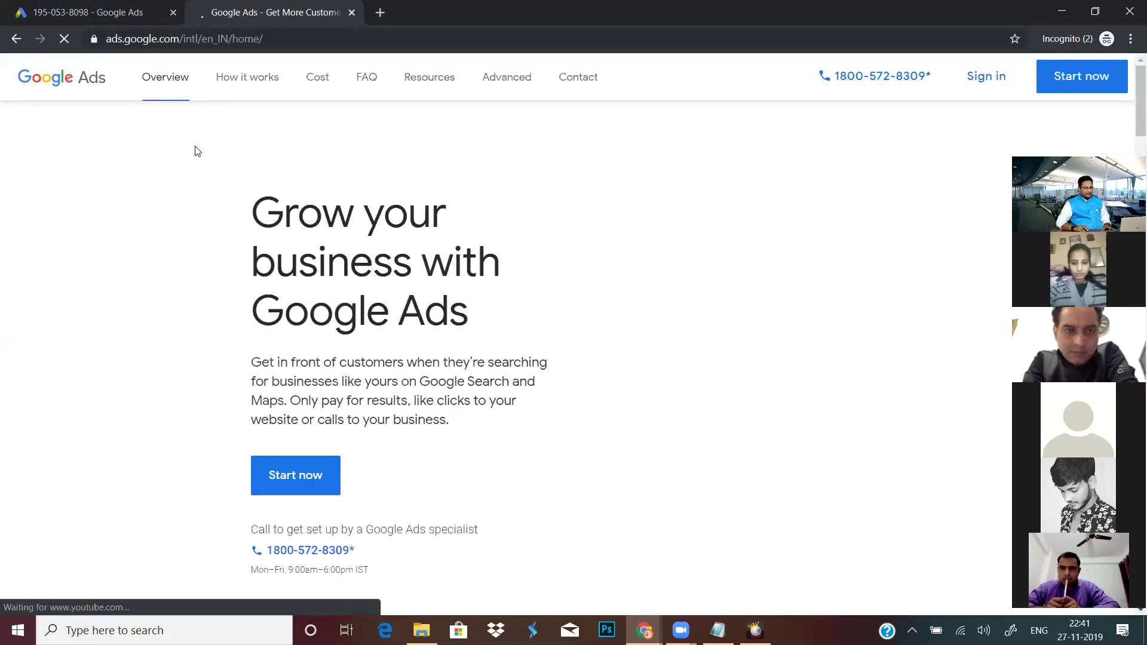
click(997, 88)
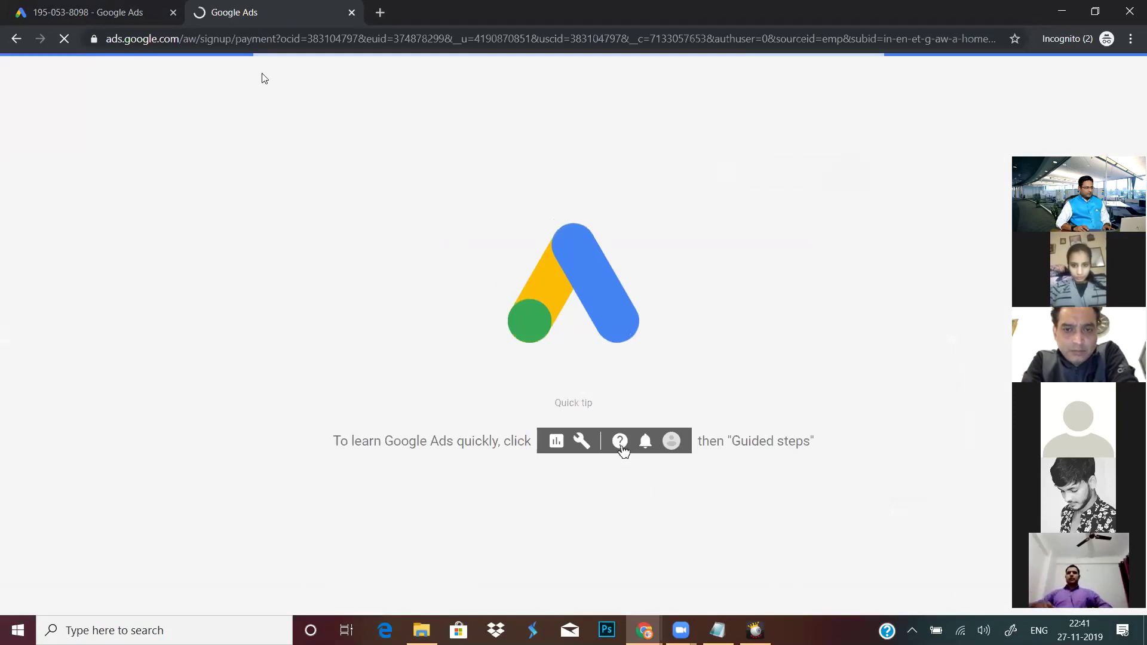
Trim the address to ads.google.com/aw/, then to the home page, and sign in again
drag(205, 41, 1128, 41)
key(BackSpace)
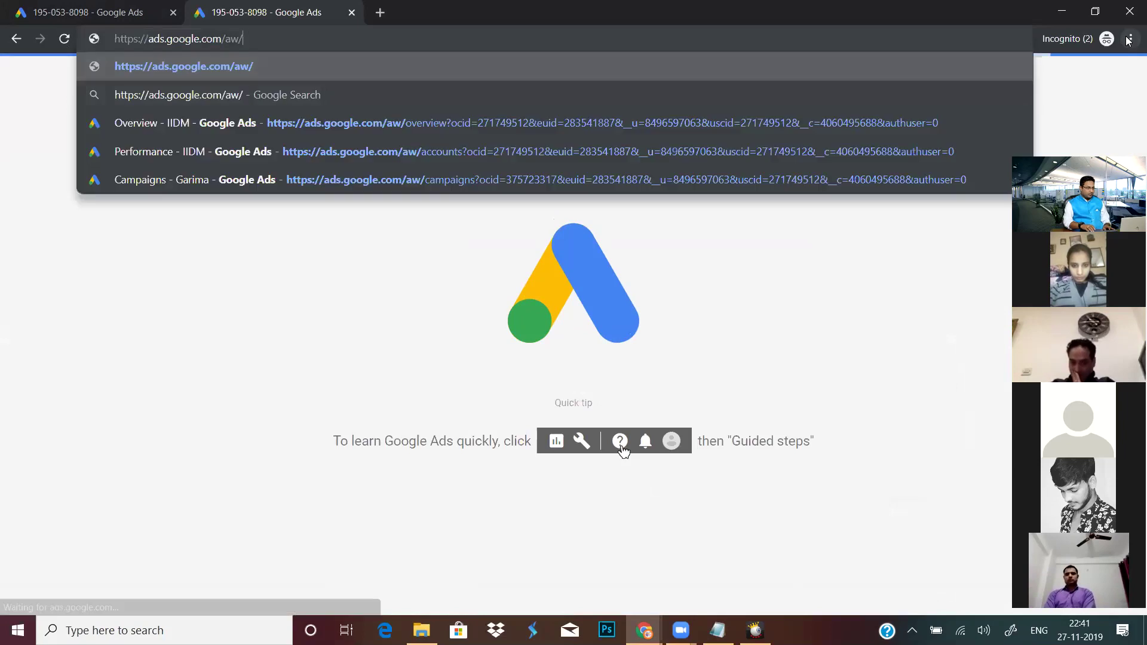
key(Return)
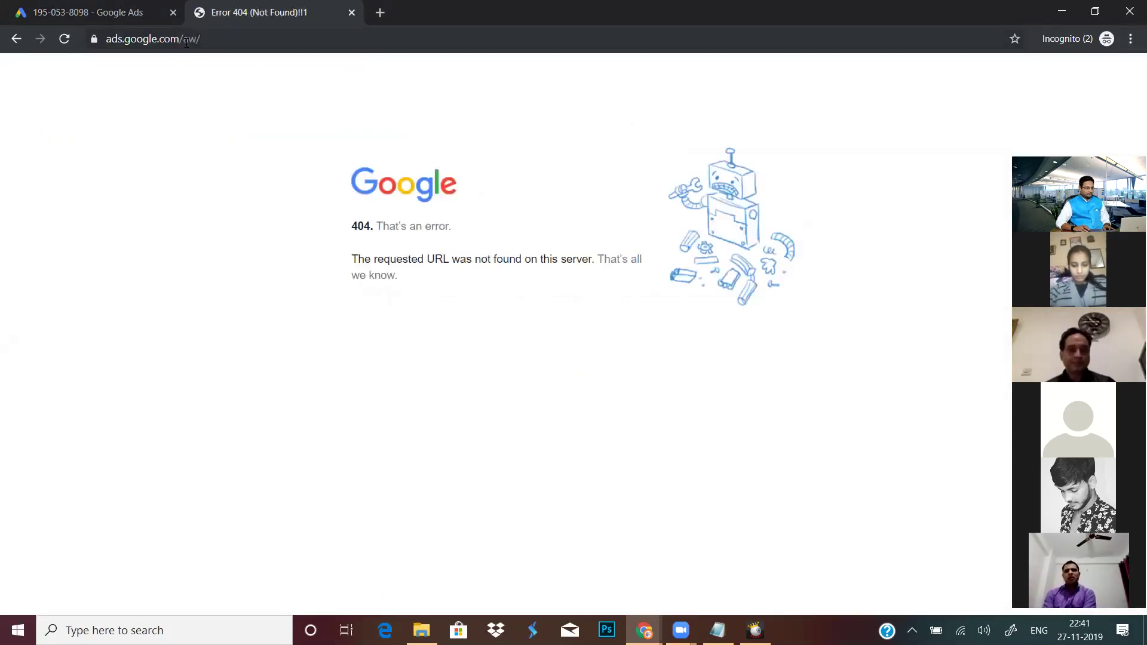
drag(185, 40, 321, 41)
key(BackSpace)
key(Return)
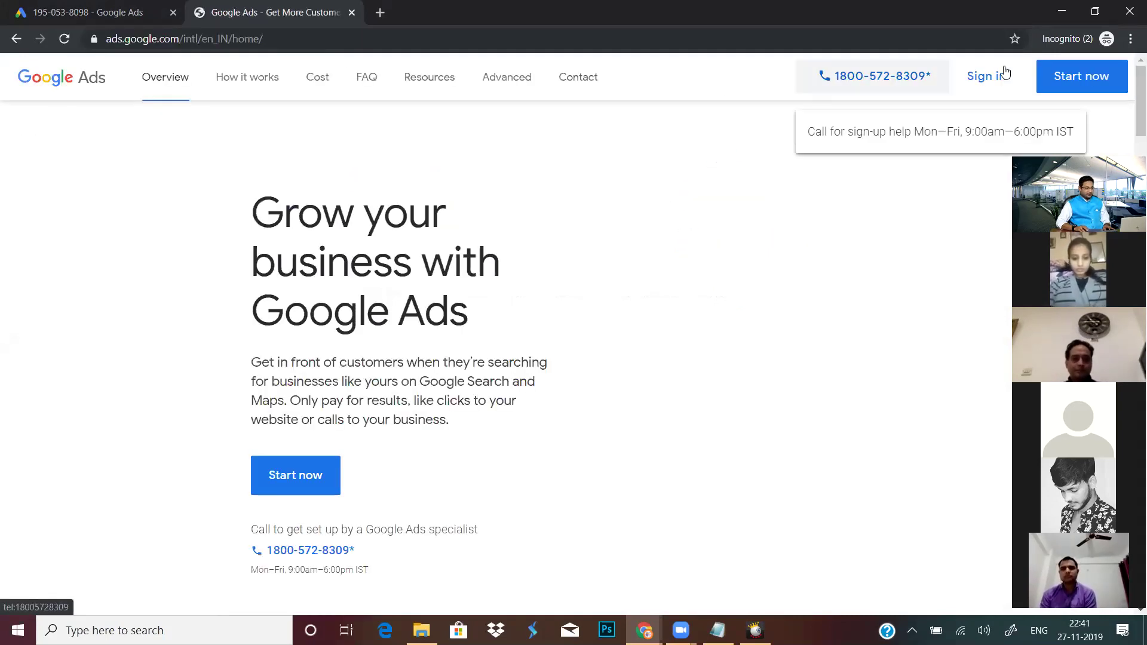
click(1006, 73)
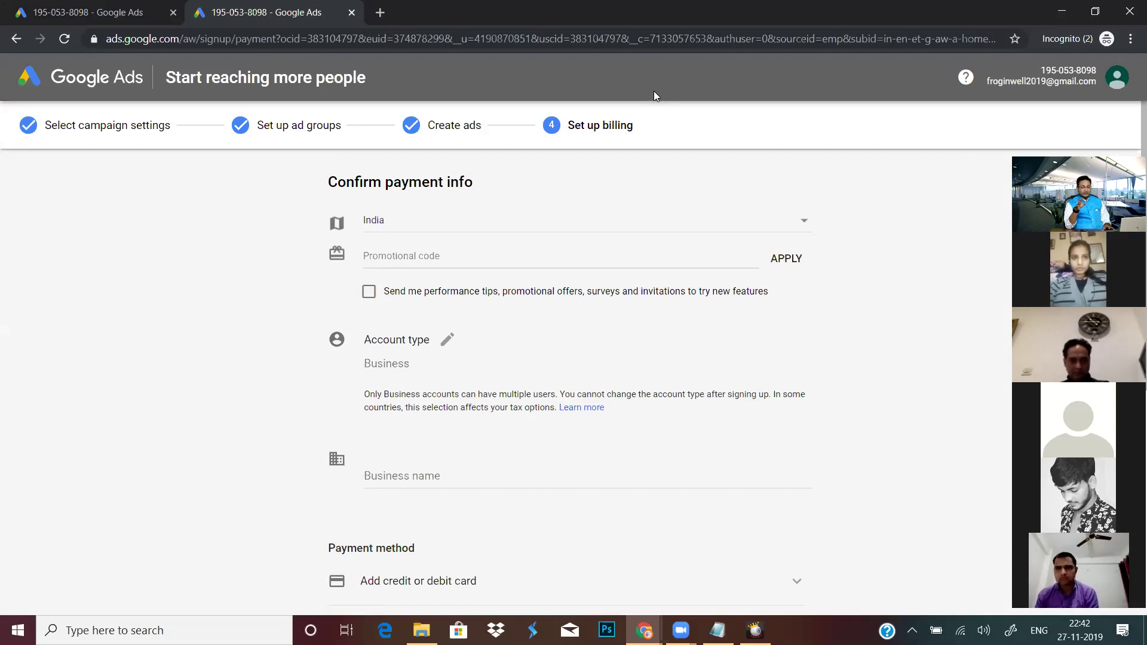
Autofill card number, expiry and cardholder name from the saved Visa, accept the terms, and submit
scroll(528, 210, down, 4)
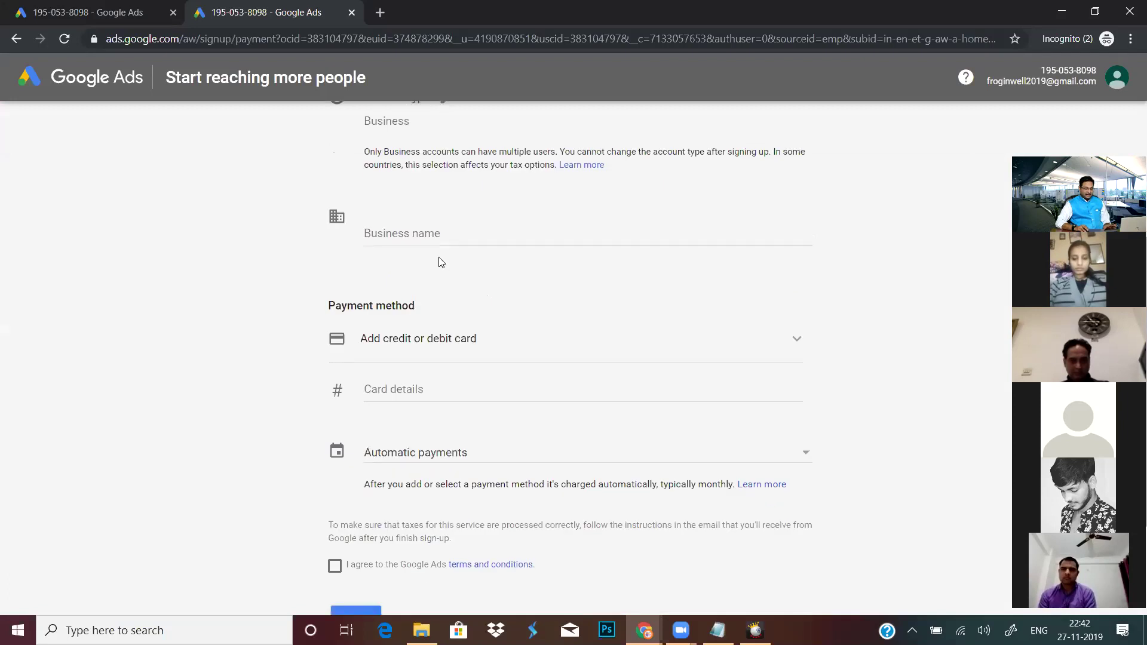
click(444, 391)
click(478, 154)
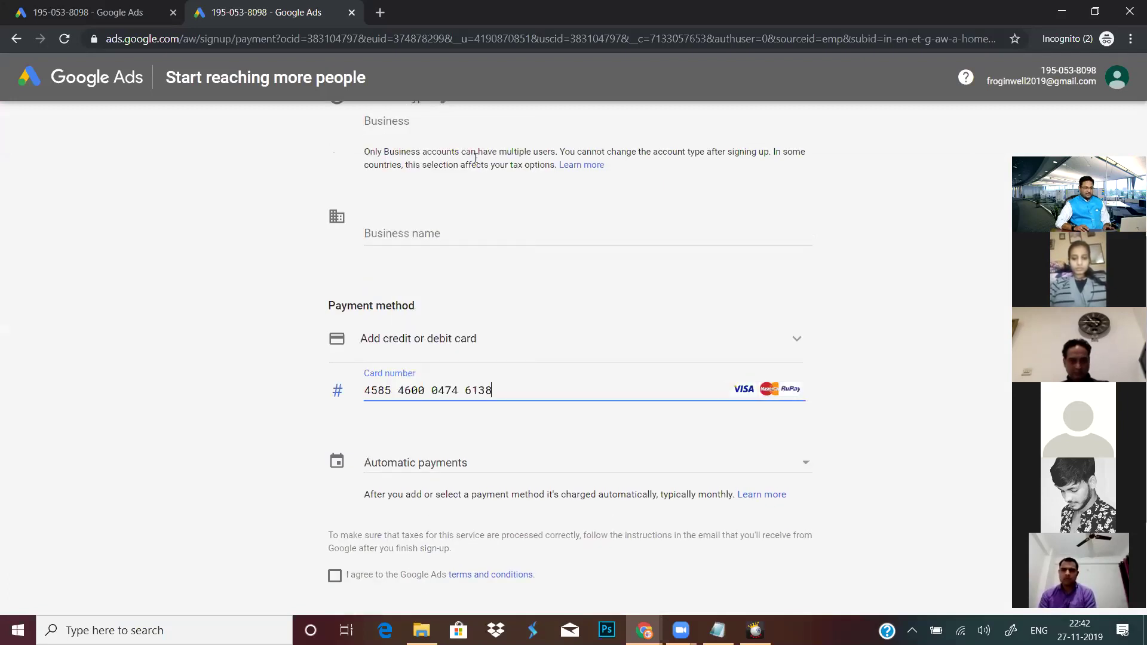
scroll(300, 346, down, 3)
click(371, 256)
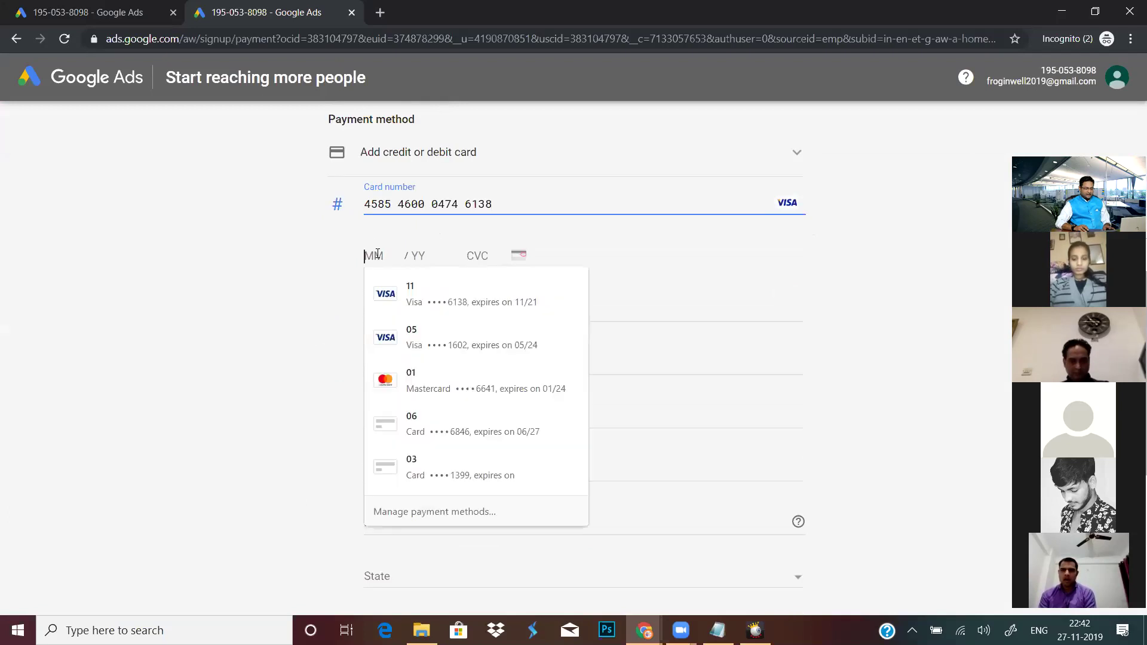
click(412, 291)
scroll(352, 454, down, 5)
click(334, 464)
click(357, 518)
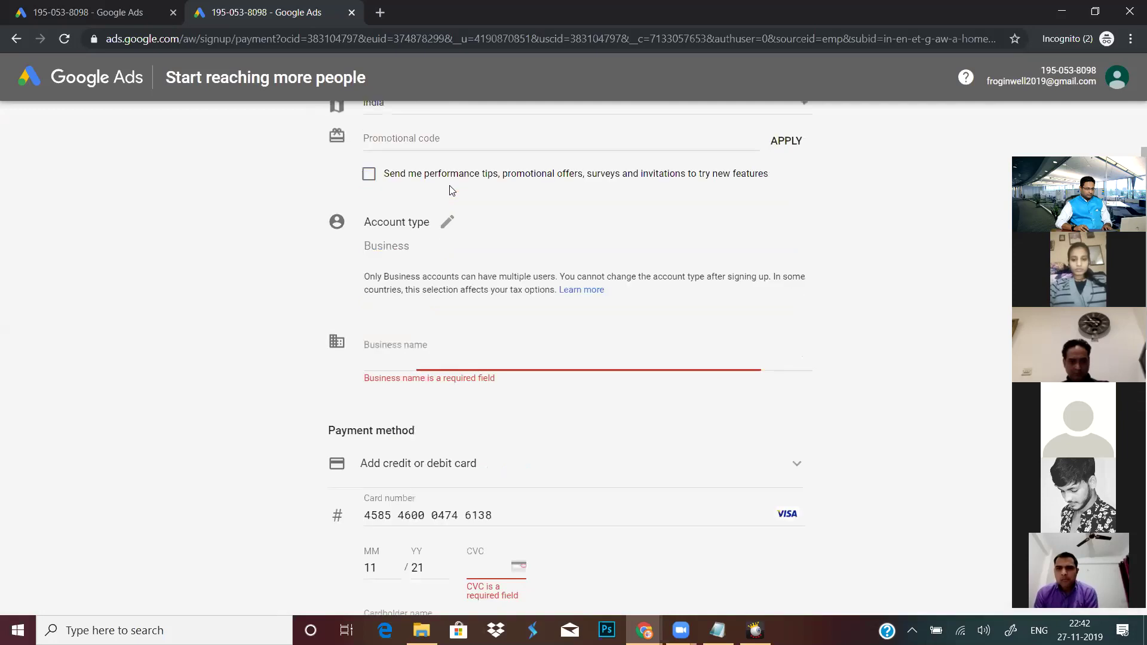
Fill business name 'fgfdgfd', address 'fdgfdg', town 'dfdfgfd' and choose Chandigarh as the state
click(412, 359)
text(fgfdg)
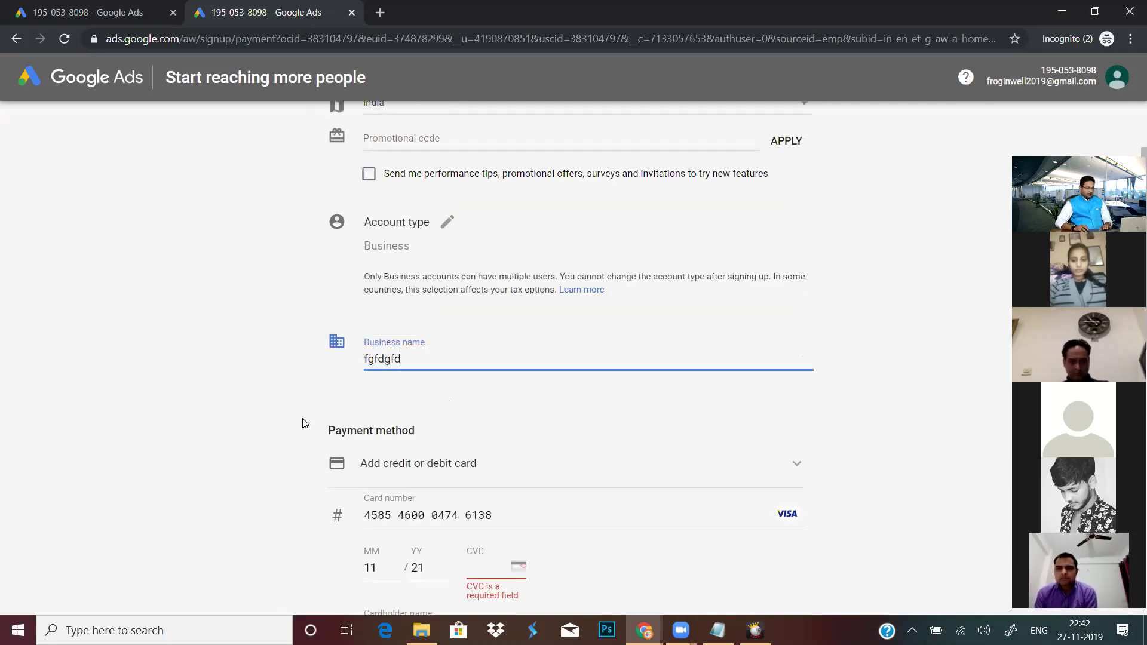
text(fd)
scroll(317, 424, down, 5)
text(fdgfdg)
click(417, 424)
text(dfdfgfd)
key(Tab)
key(d)
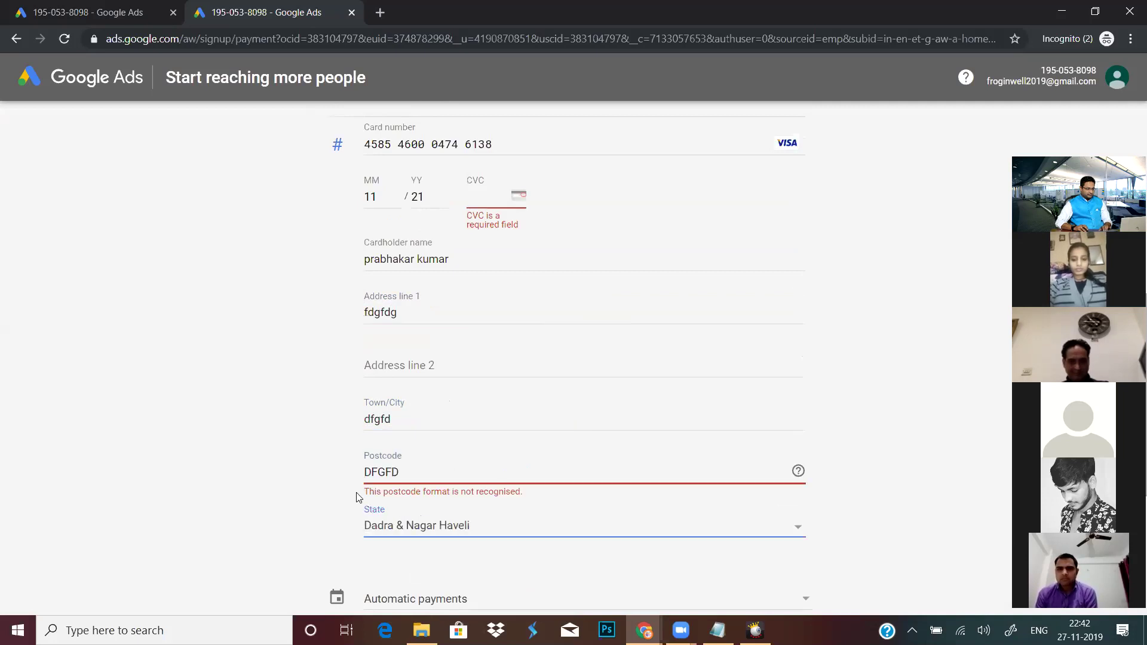
click(404, 530)
click(376, 478)
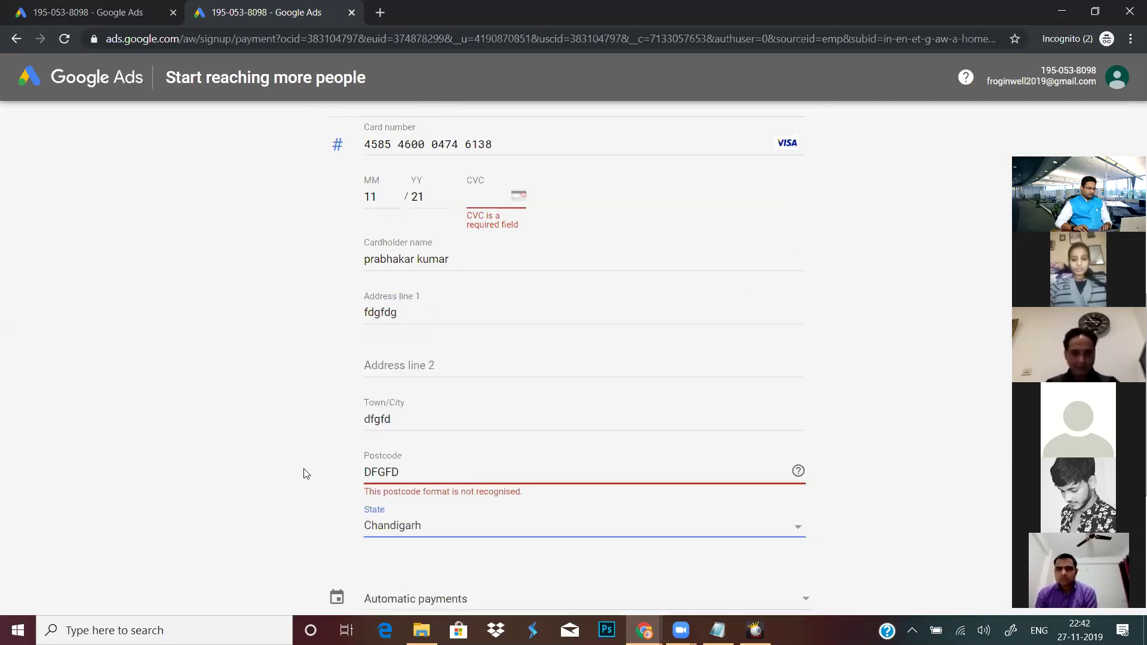
Clear the invalid postcode, type 1004, and insert a missing 0
scroll(389, 413, down, 2)
scroll(389, 412, down, 2)
drag(448, 284, 306, 284)
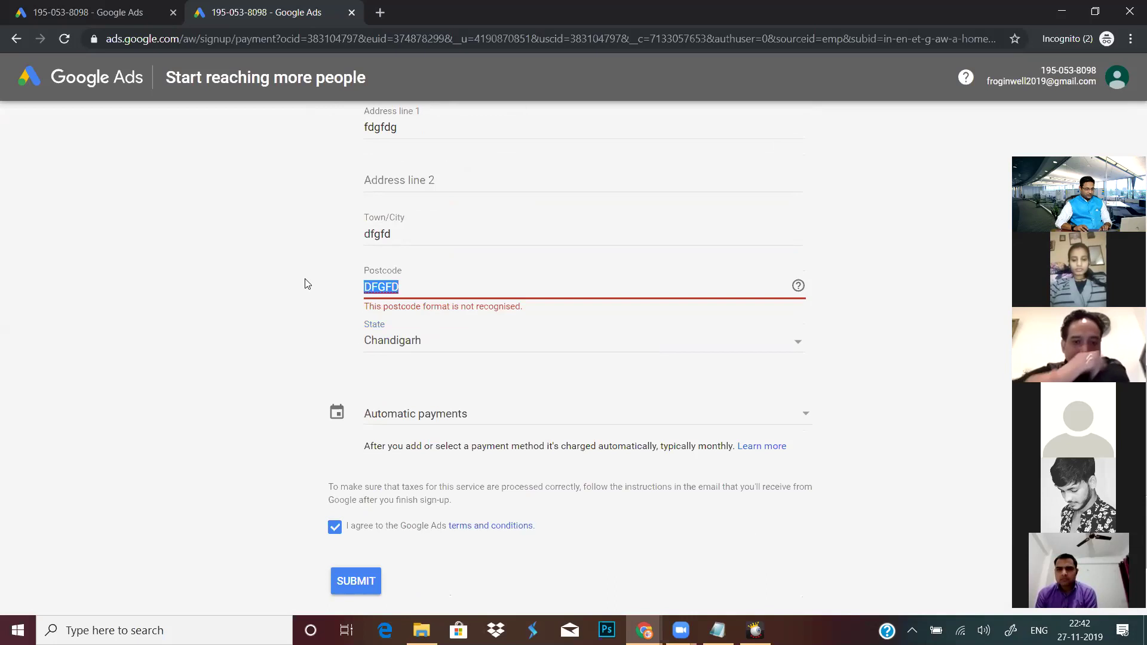
key(End)
key(BackSpace)
key(BackSpace)
key(BackSpace)
key(BackSpace)
key(BackSpace)
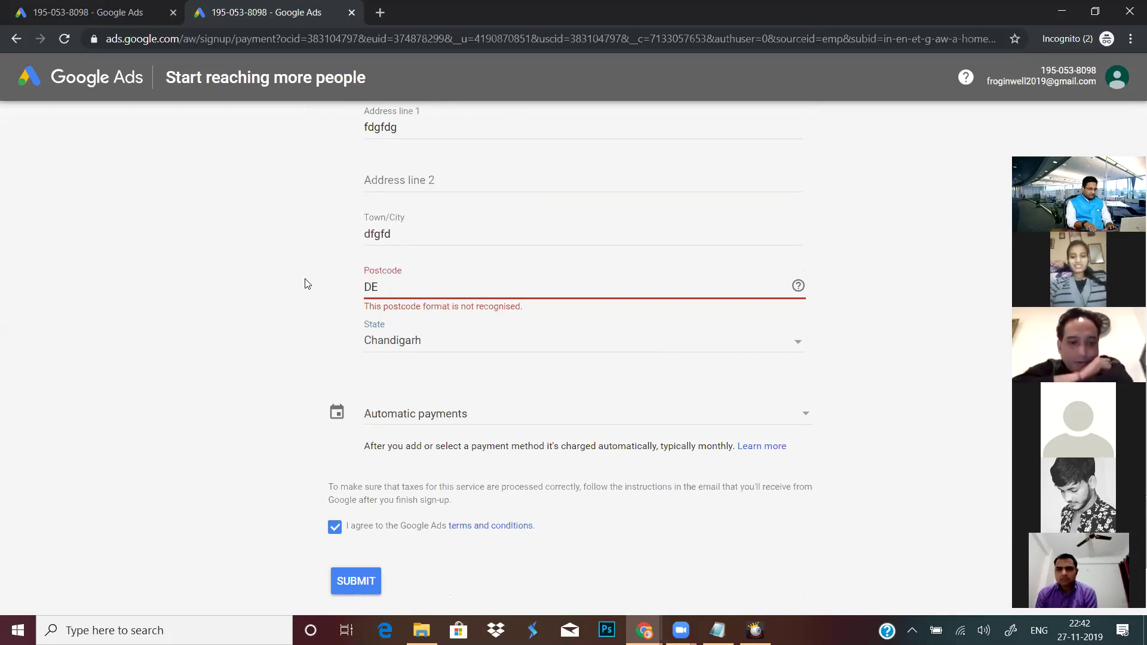
text(10043)
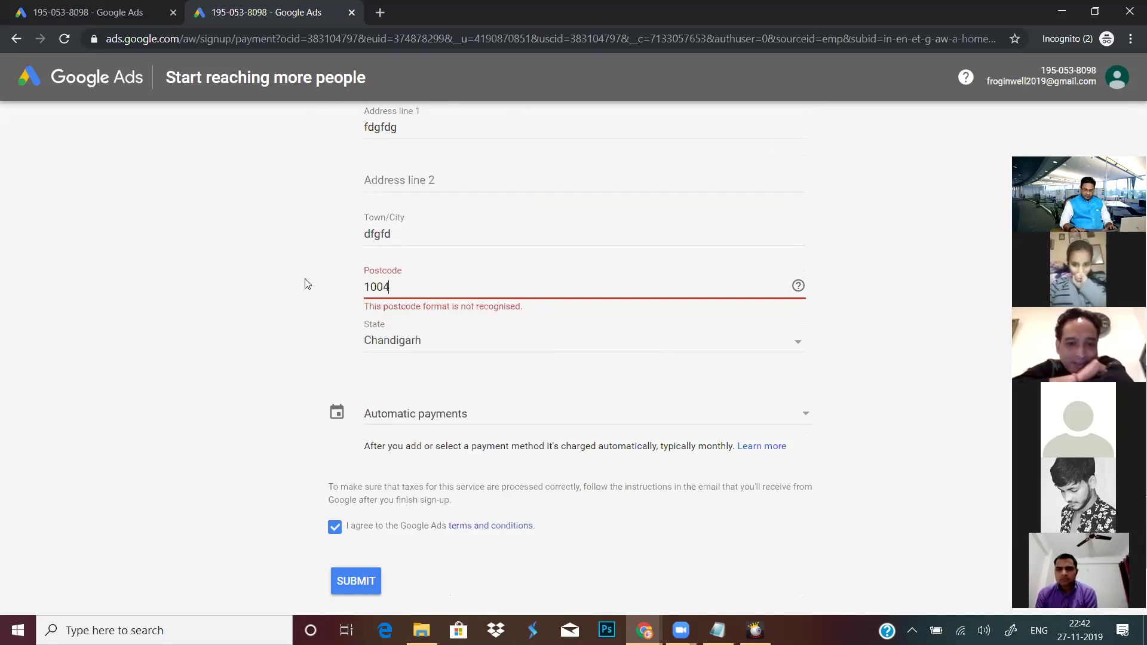
click(384, 288)
text(0)
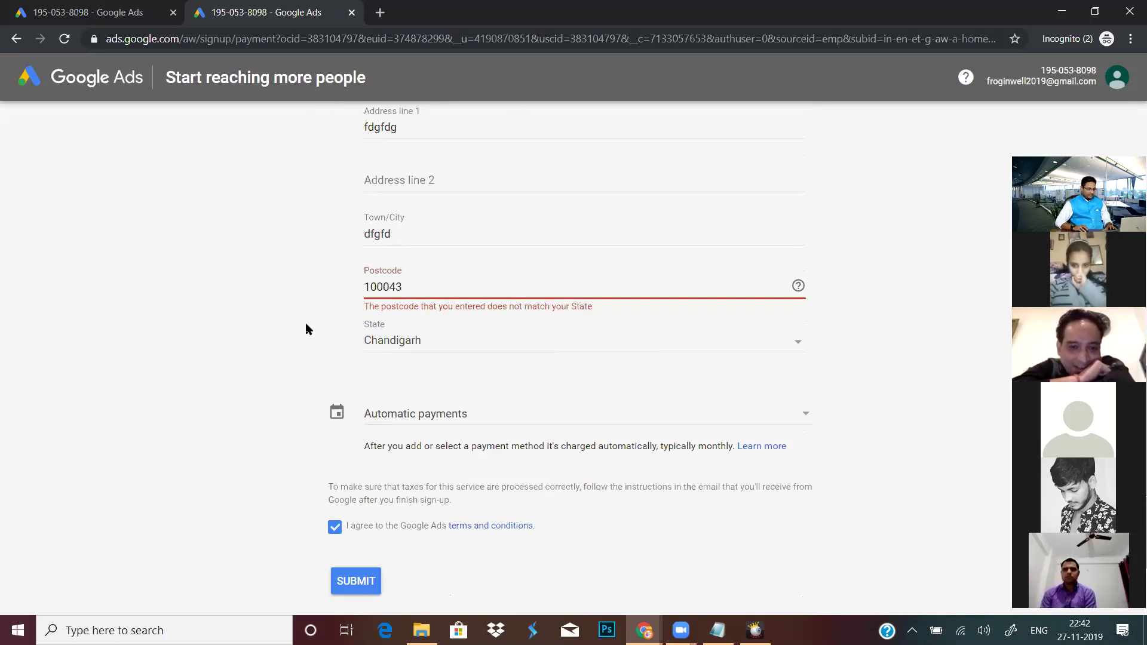
Refill the address from the saved Delhi suggestion and set the postcode to 110043
key(shift+Tab)
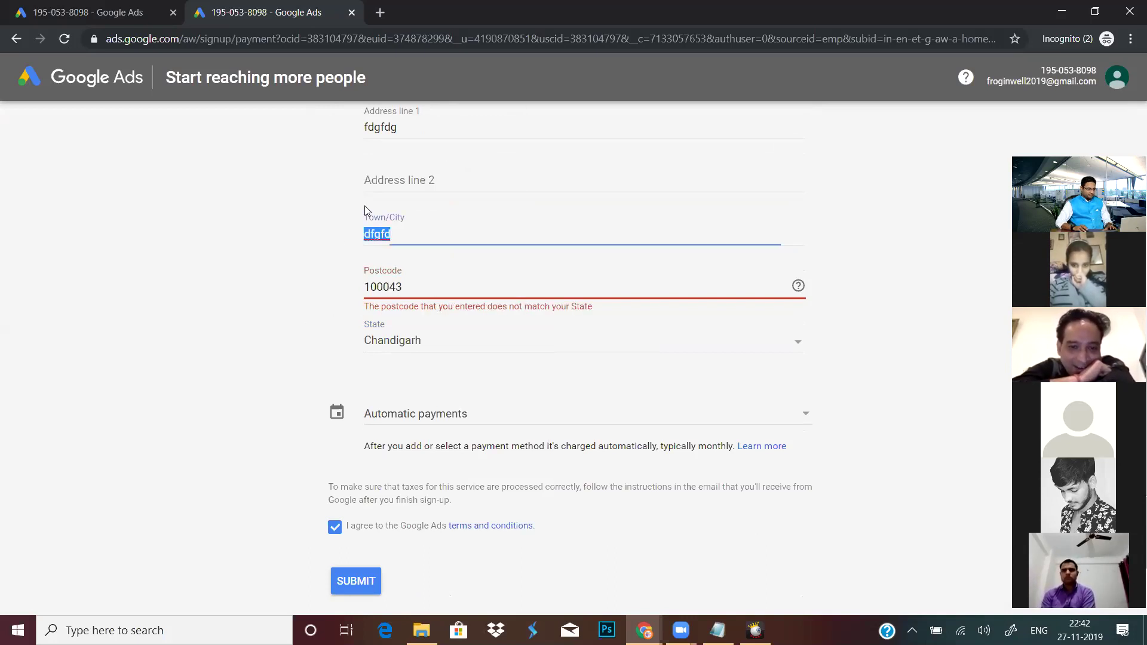
scroll(382, 227, up, 1)
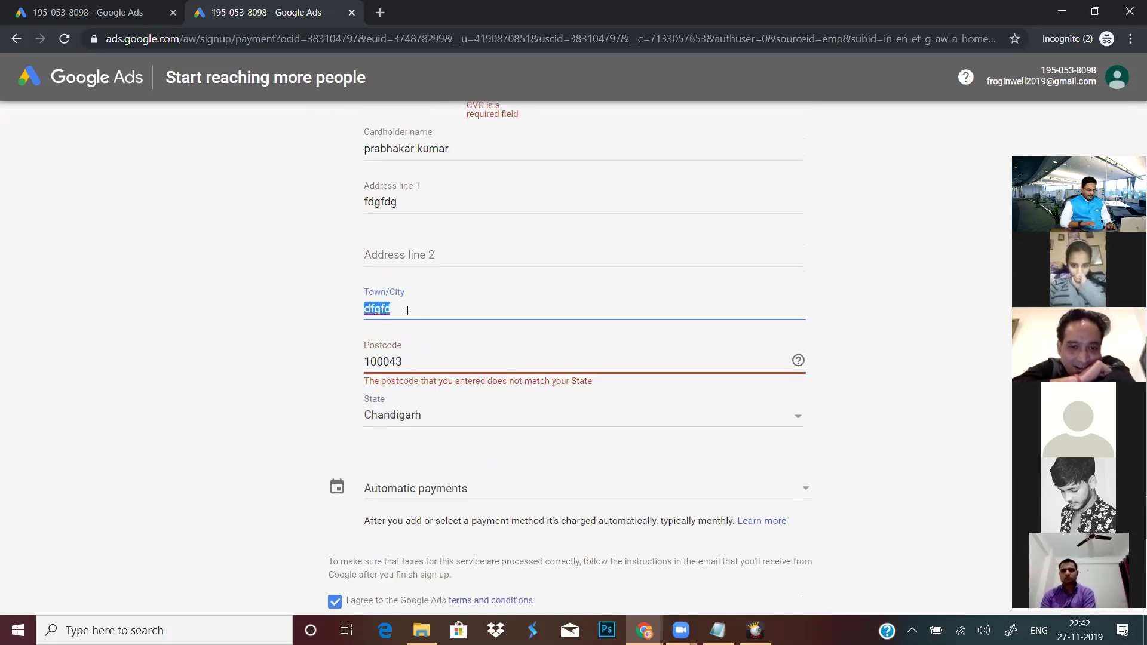
text(Delhi)
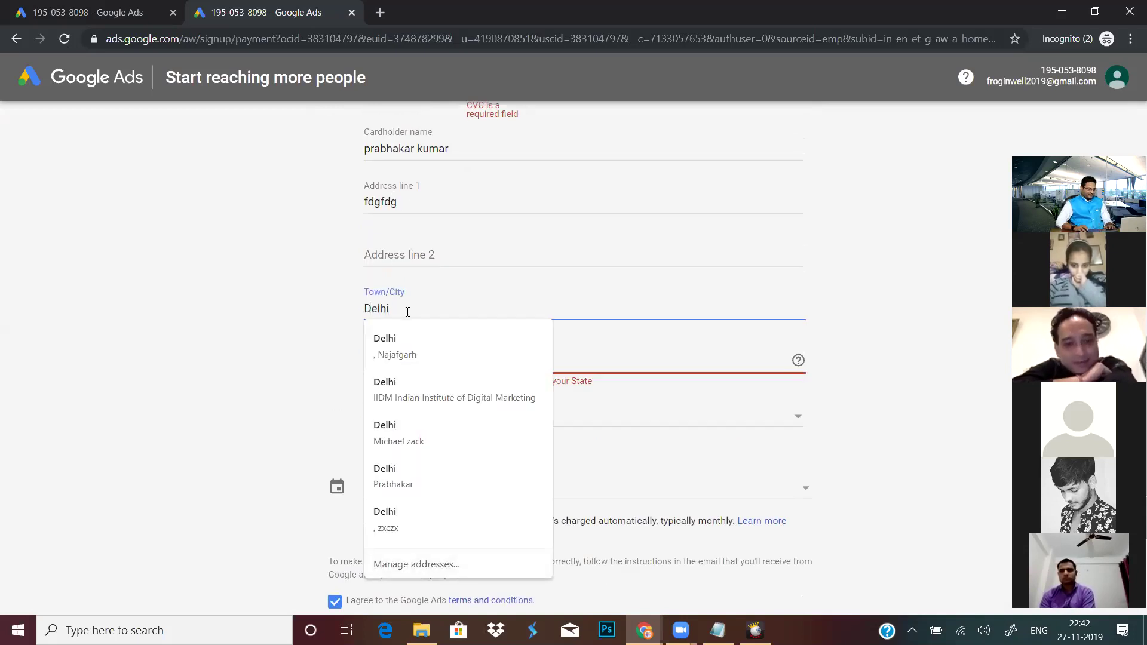
click(397, 345)
drag(419, 363, 318, 359)
text(1100)
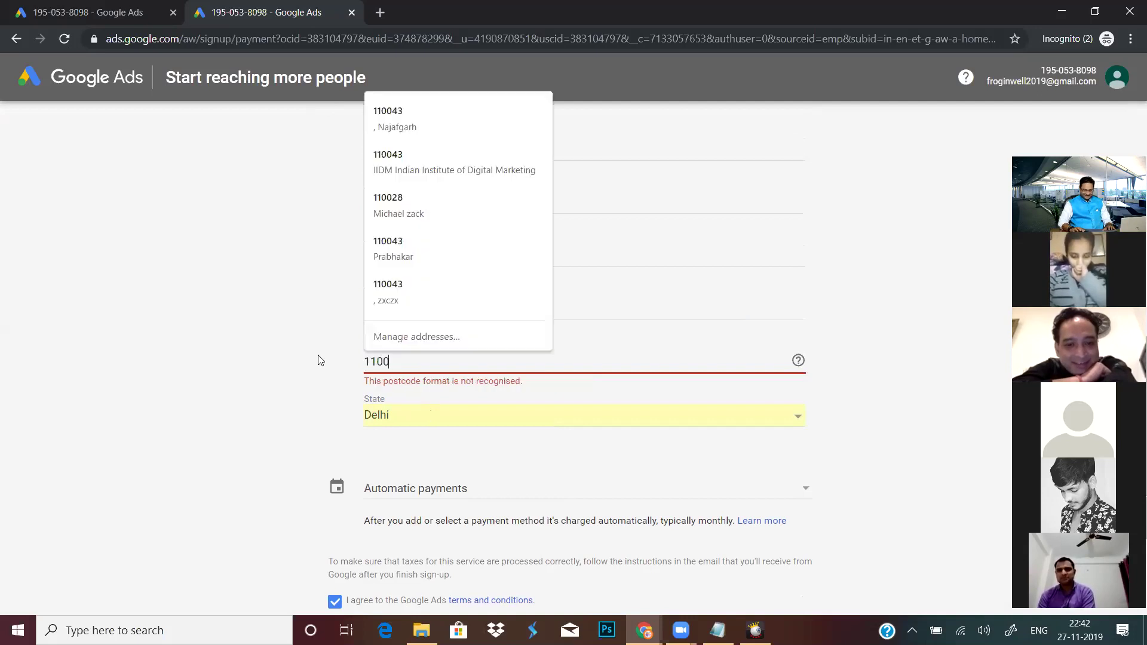
text(43)
click(318, 360)
Submit the billing details, enter the card security code, and submit again
scroll(362, 447, down, 3)
click(362, 450)
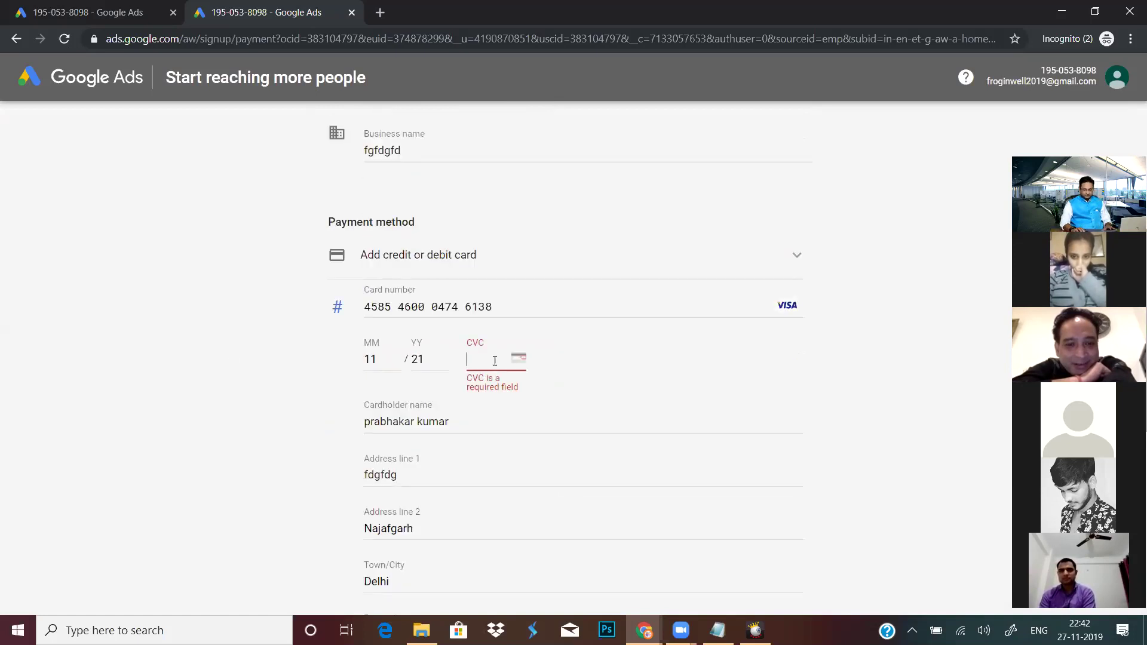
scroll(435, 384, down, 5)
scroll(396, 441, up, 3)
scroll(369, 475, down, 6)
click(358, 472)
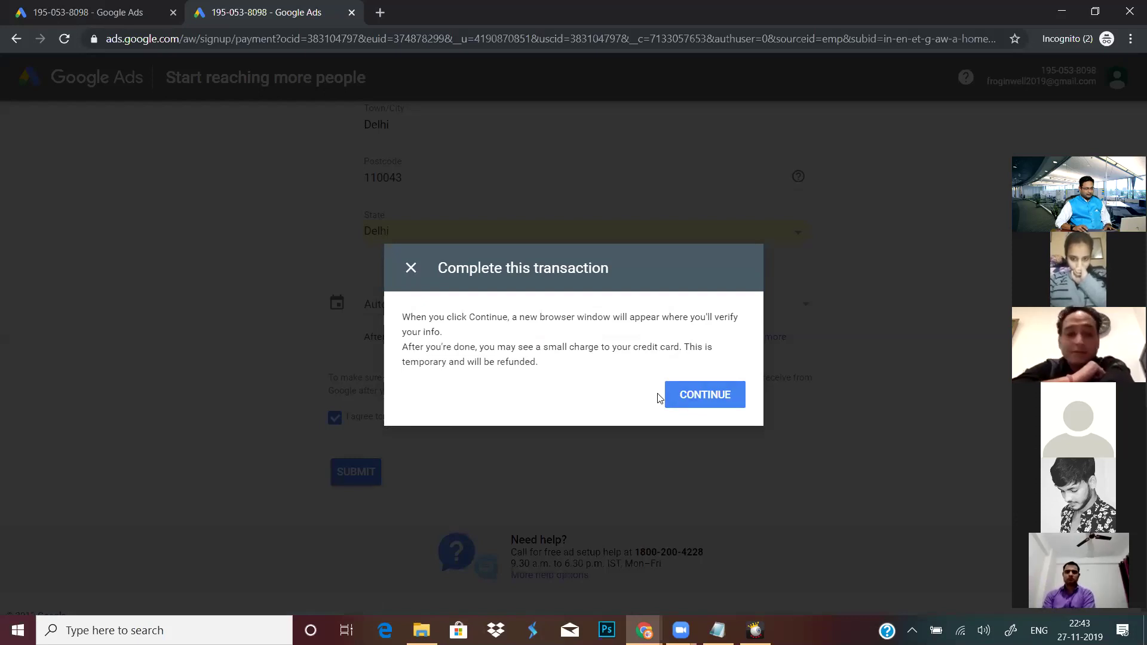
Close the Complete this transaction prompt, then open and dismiss the account menu
click(411, 269)
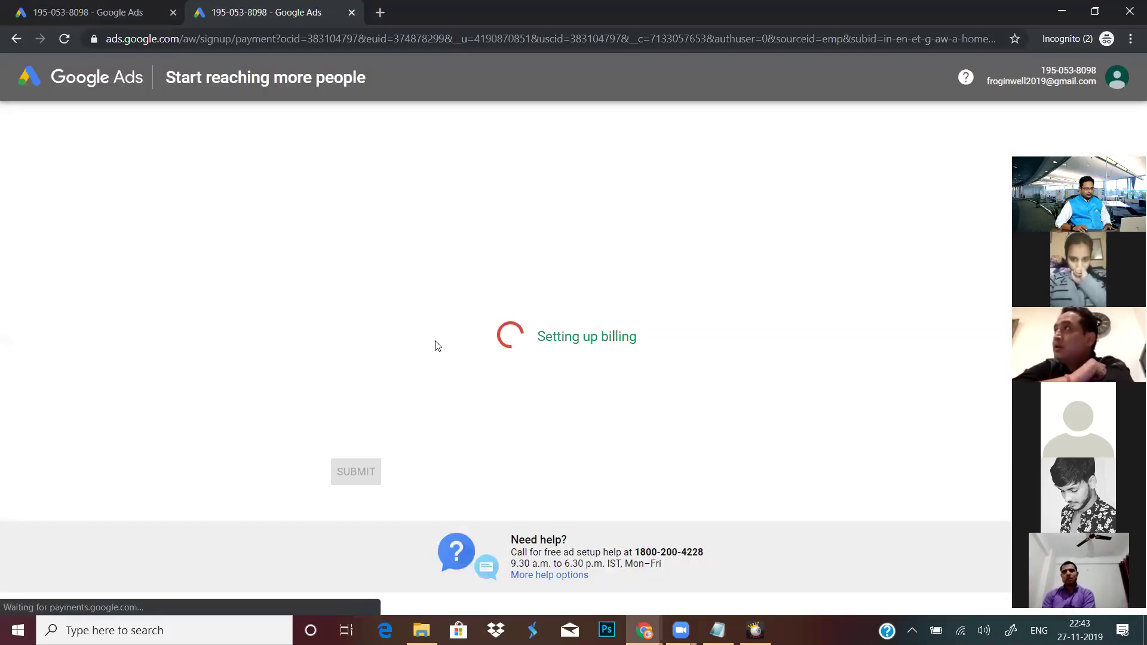
scroll(352, 394, up, 5)
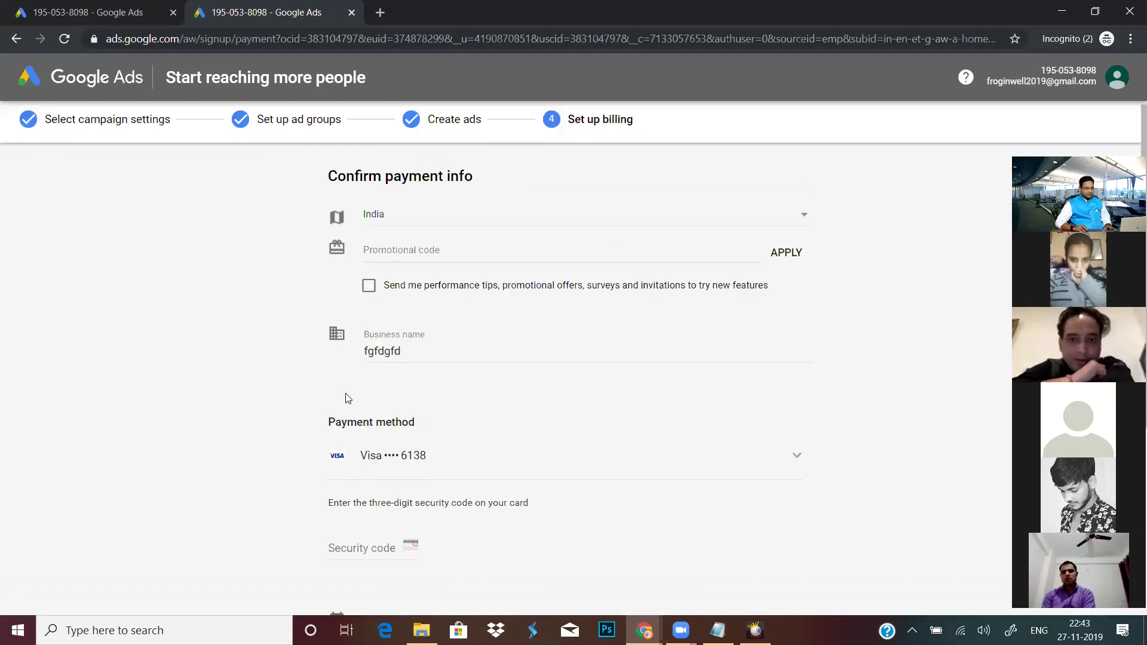
click(1116, 76)
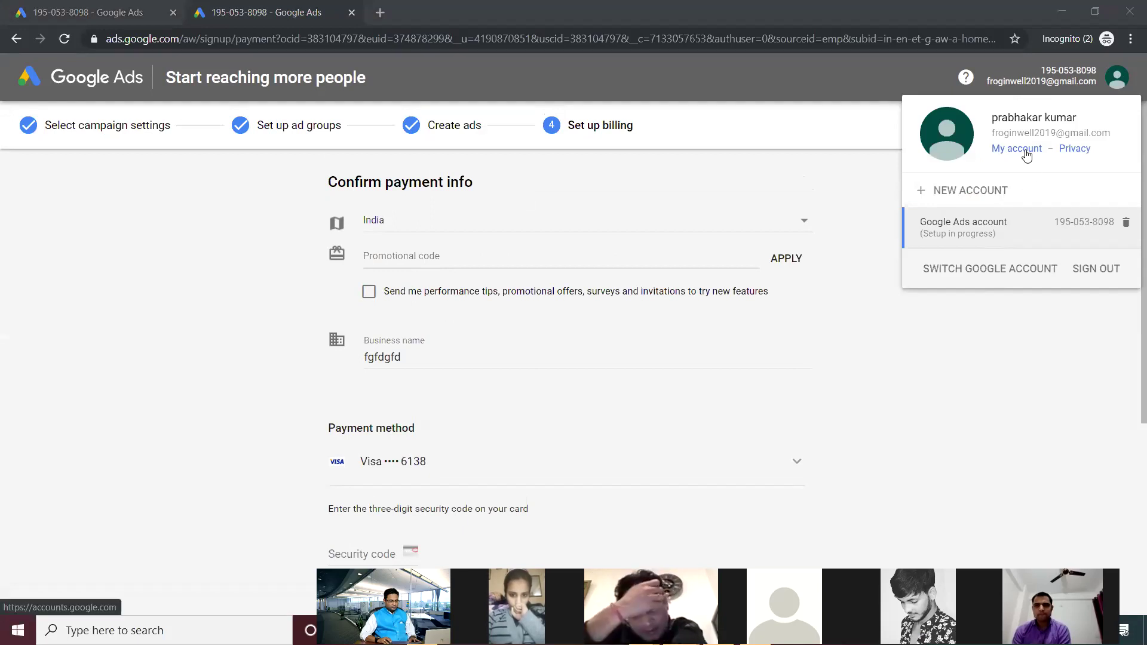
click(256, 269)
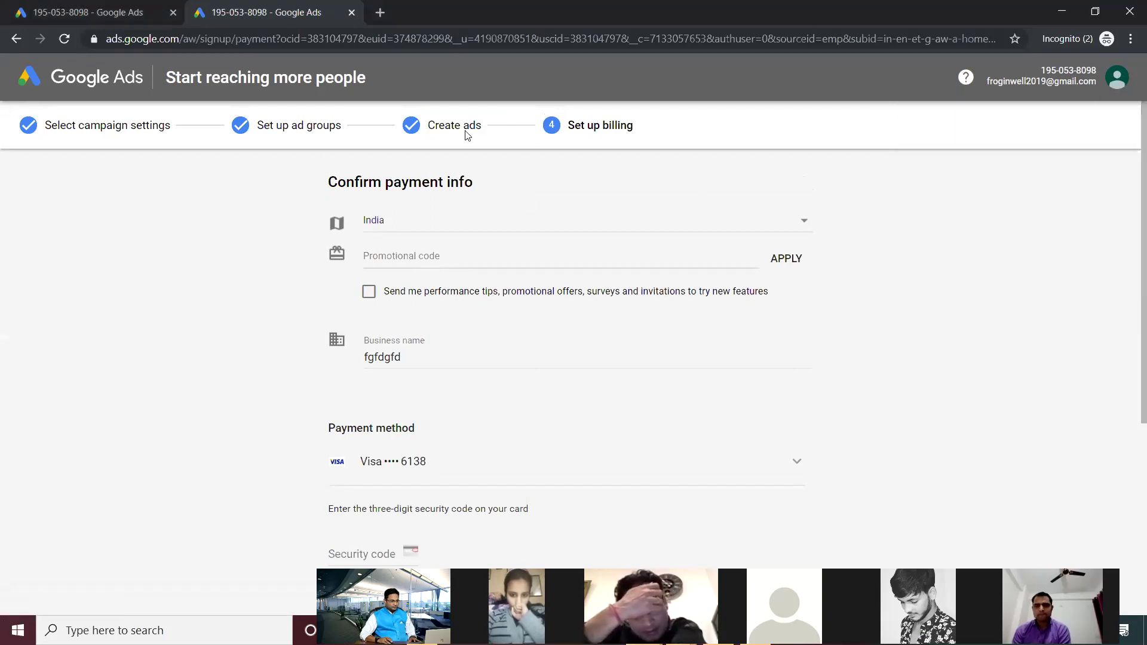
Go to the IIDM manager account's Overview showing today's clicks, impressions and cost
click(167, 86)
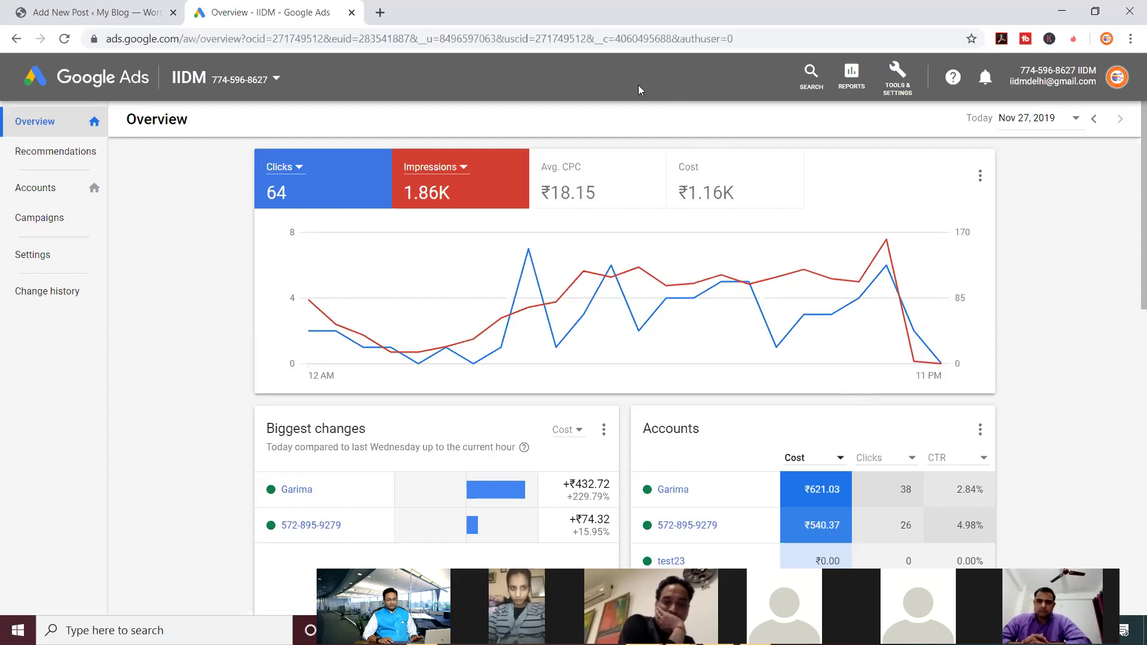
Open Keyword Planner from Tools & Settings > Planning for the first managed account
click(894, 89)
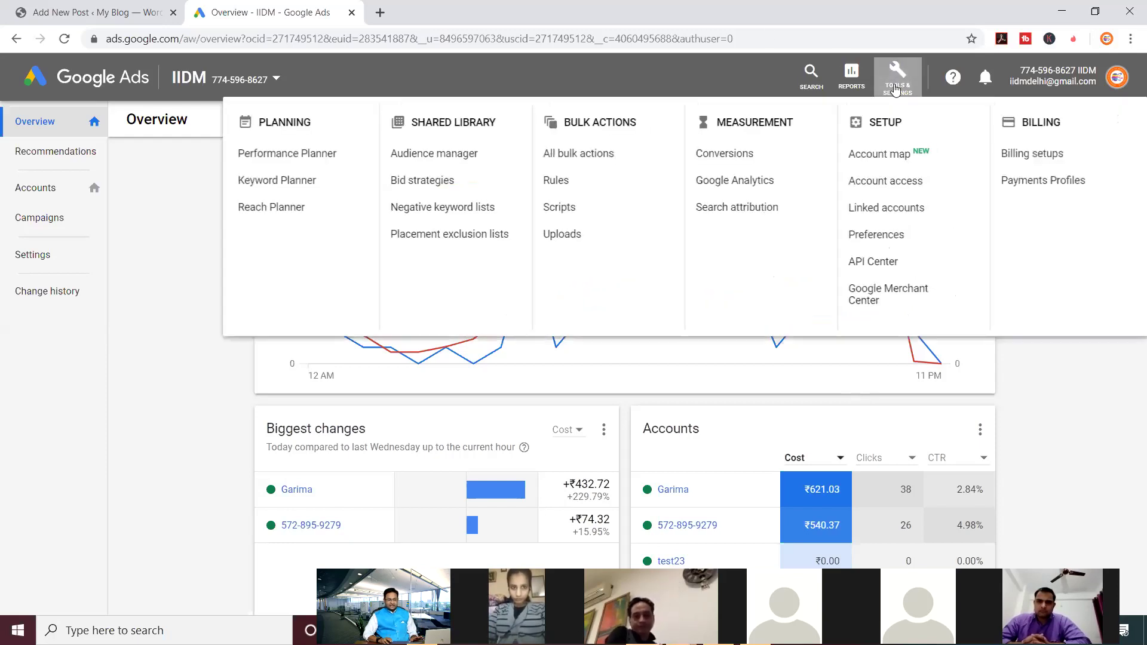
click(265, 184)
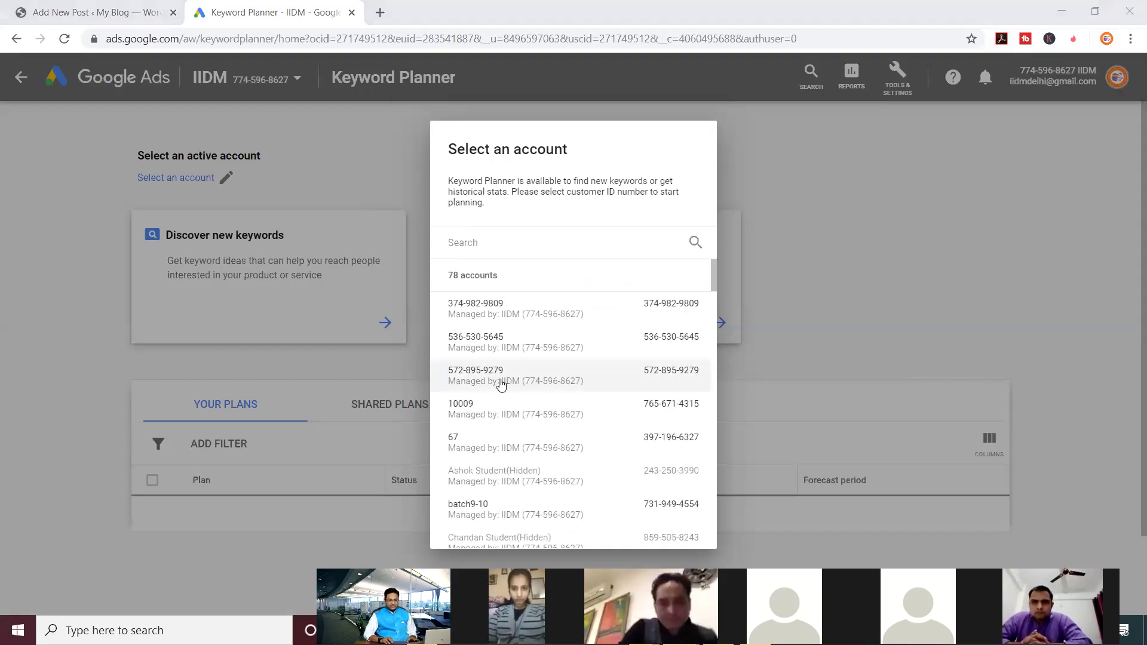
click(513, 306)
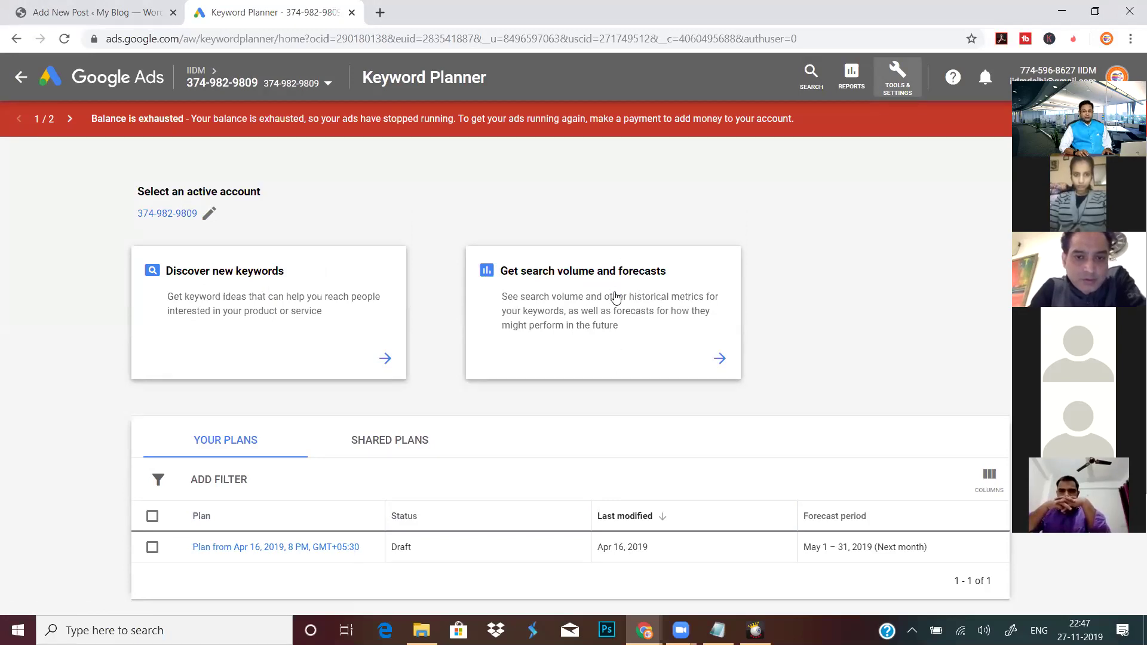
Choose Discover new keywords and enter the seed 'yoga schools in rishikesh'
click(282, 308)
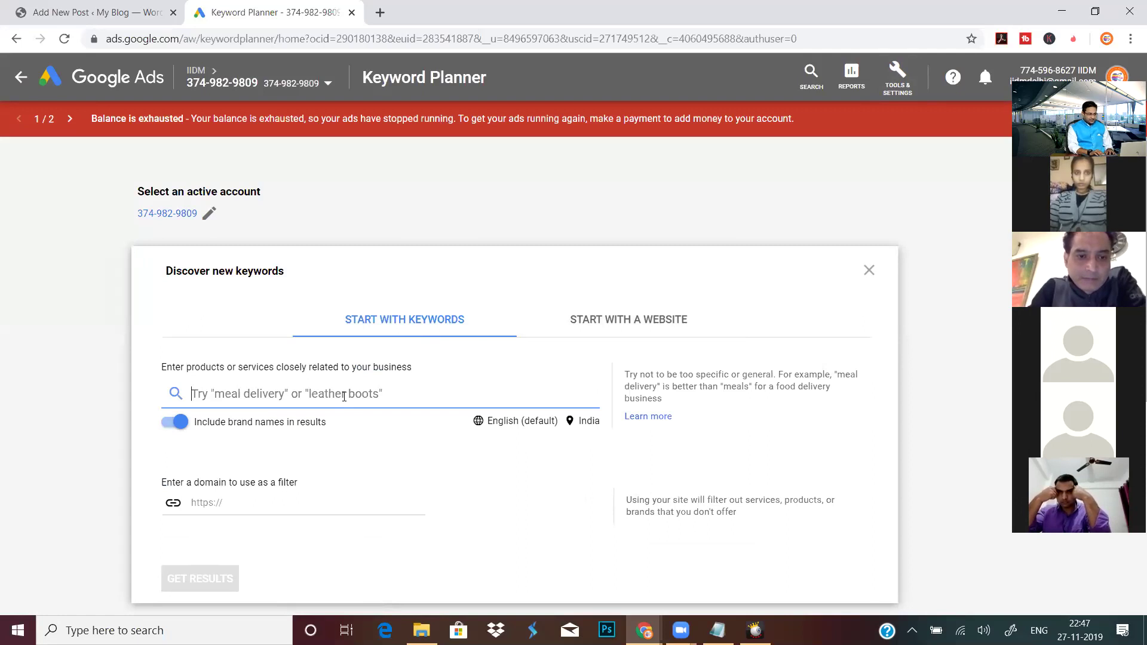
text(yoga )
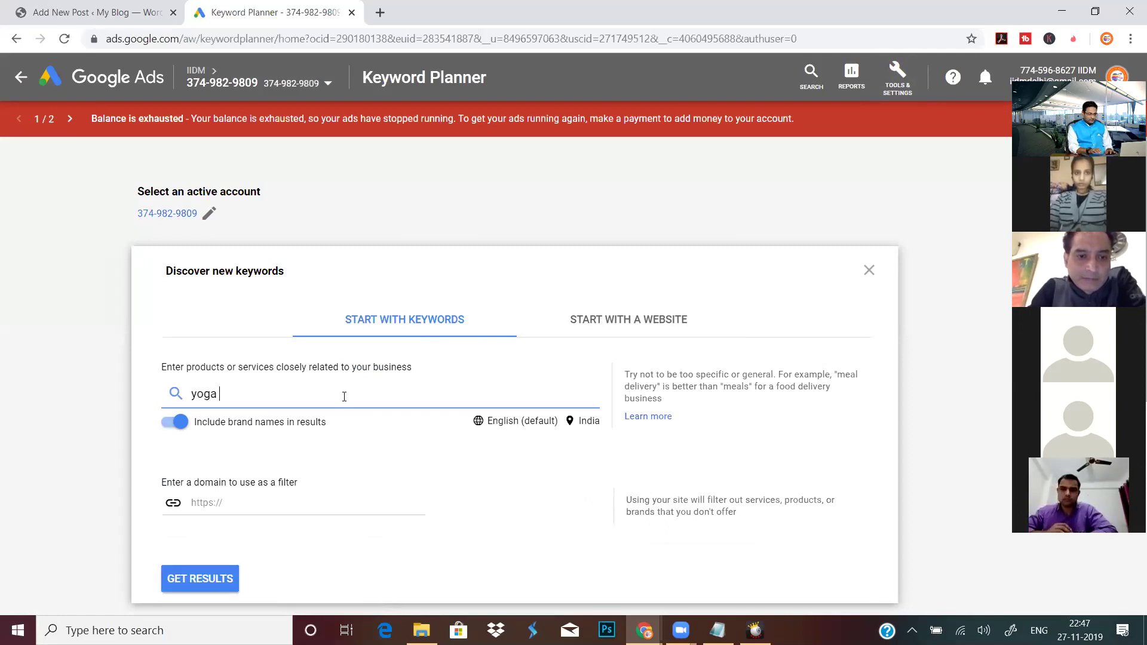
text(schools in rish)
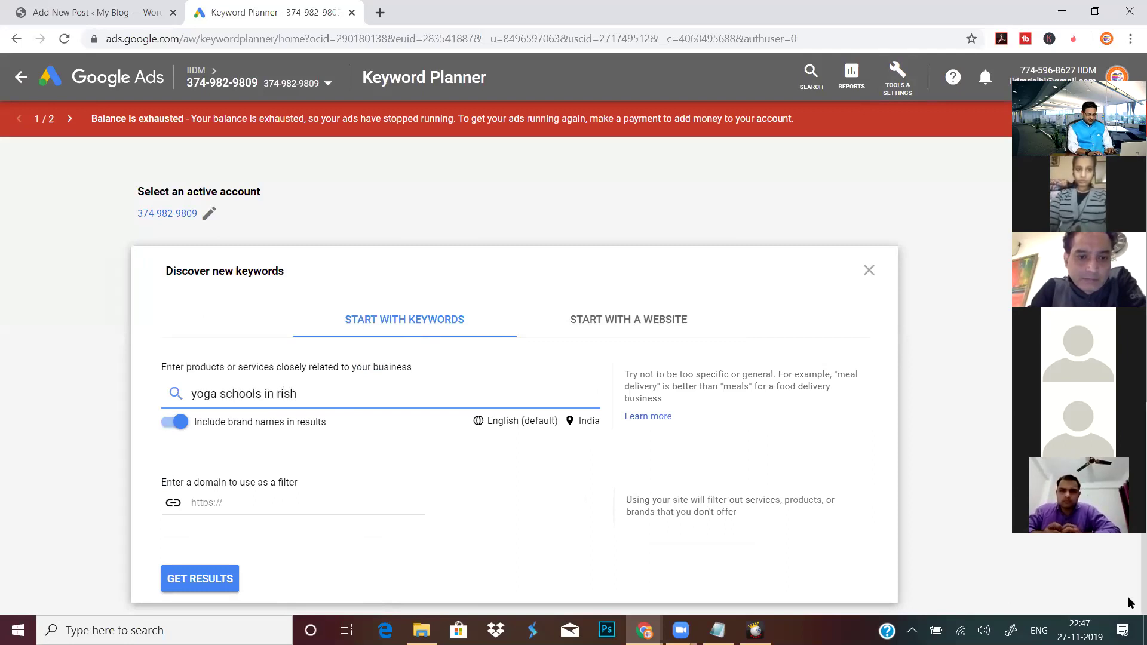
text(ikesh)
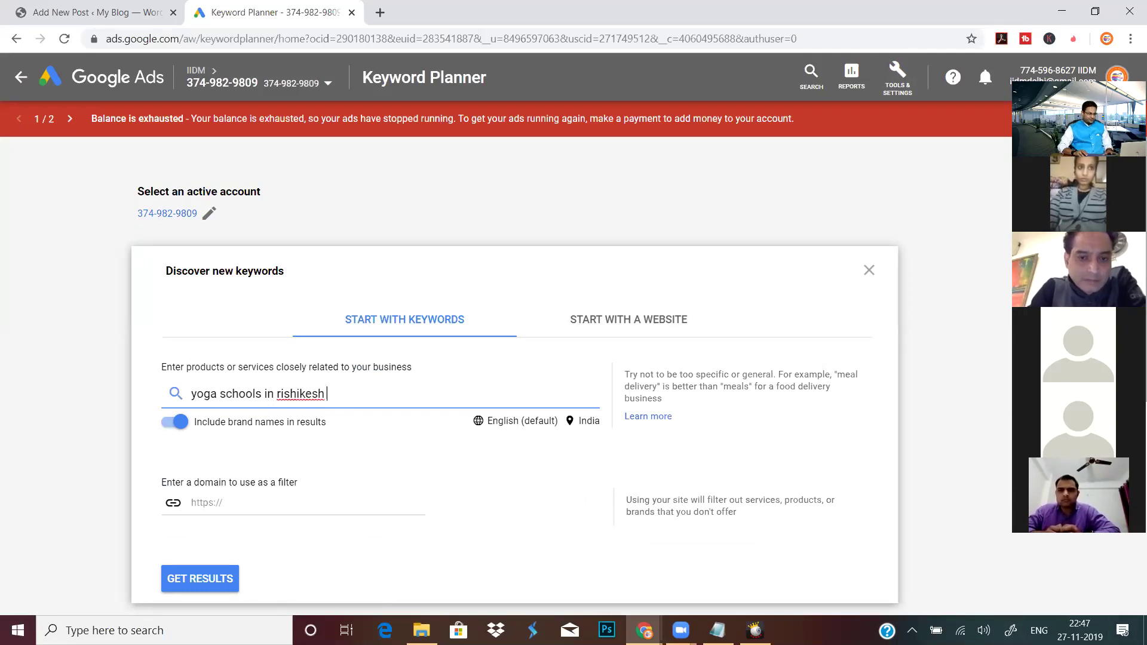
Fetch results for the seed, review the search volume trend bars, and scroll to the ideas table
click(225, 578)
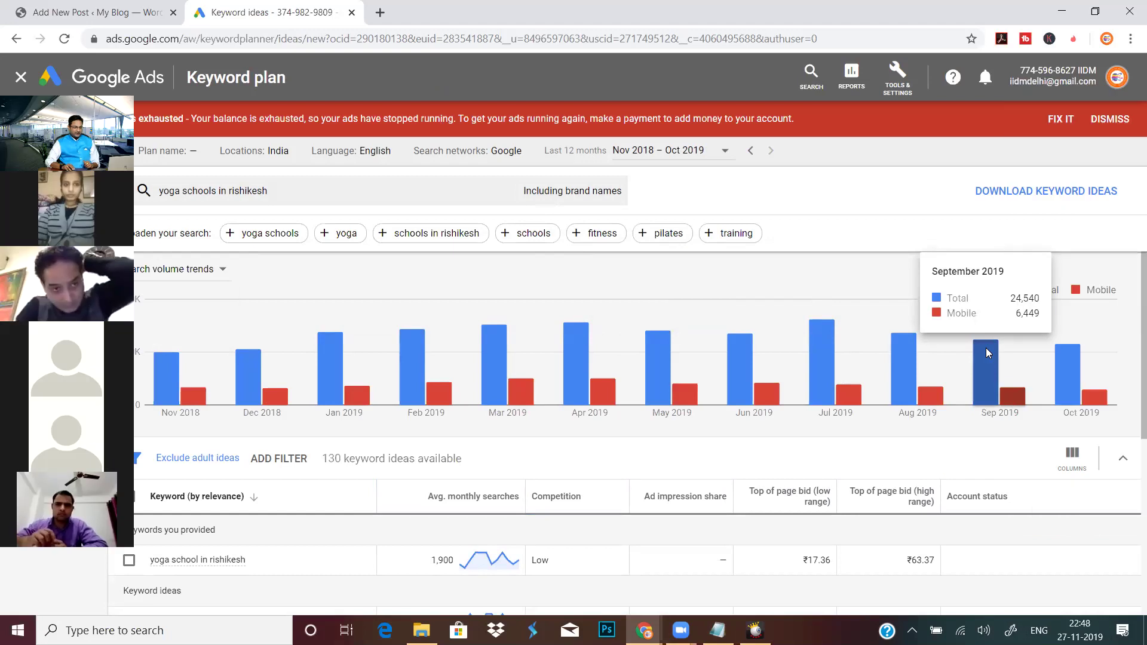
scroll(327, 410, down, 5)
scroll(327, 409, up, 2)
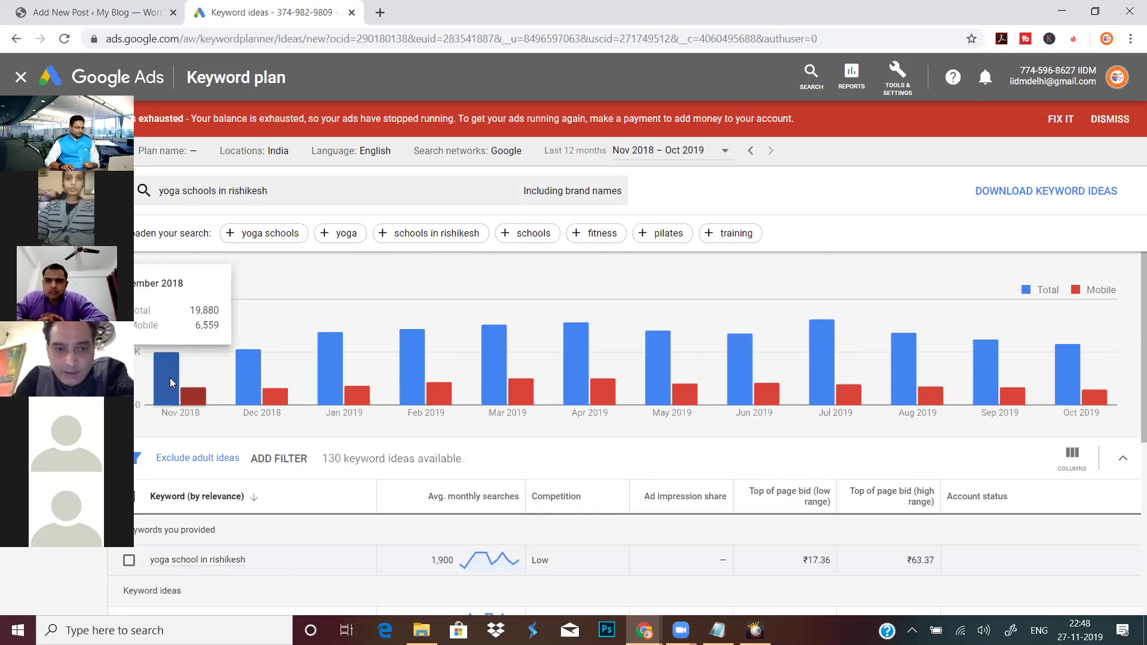
mouse_move(233, 371)
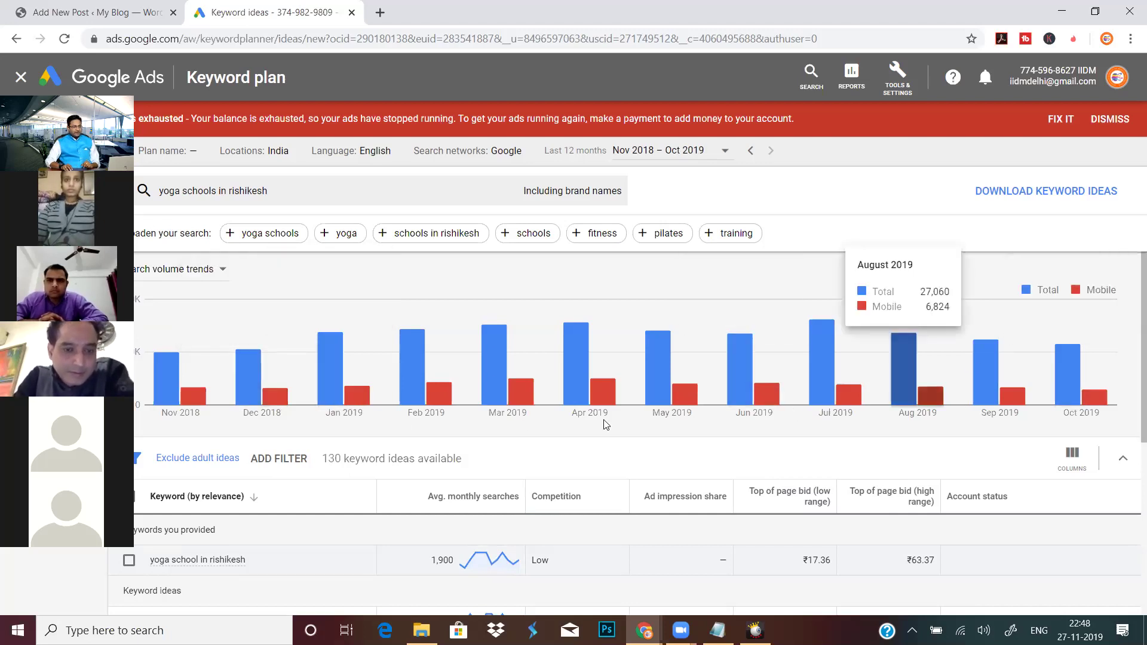
scroll(298, 425, down, 2)
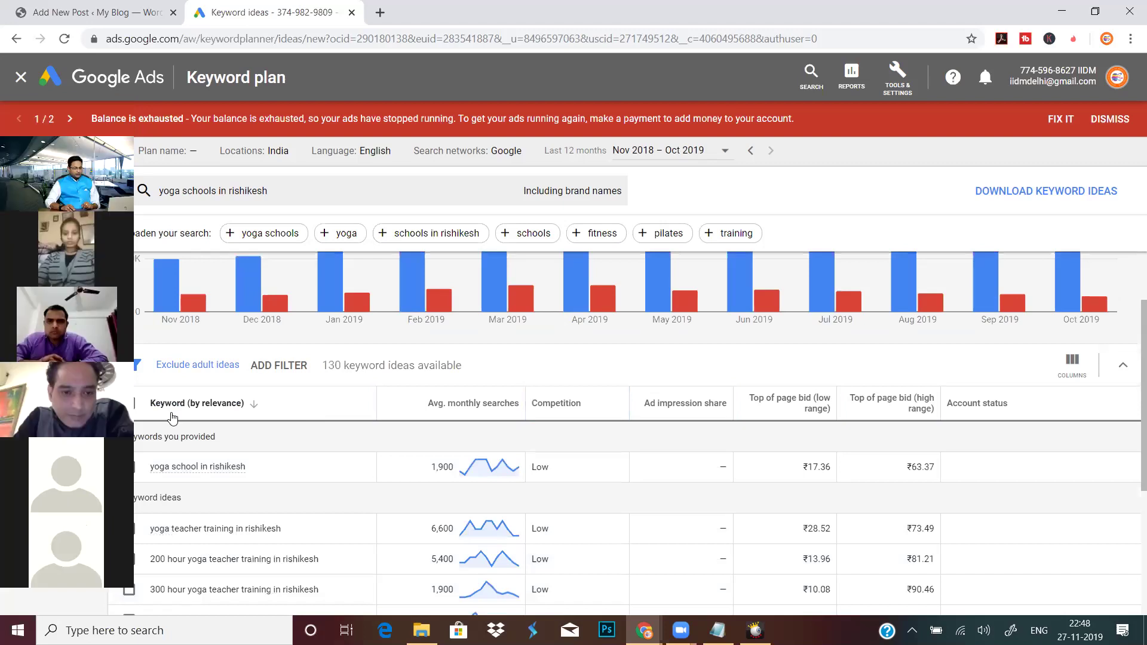
Circle the Competition, Avg. monthly searches and Keyword (by relevance) headings in purple ink
scroll(172, 416, down, 4)
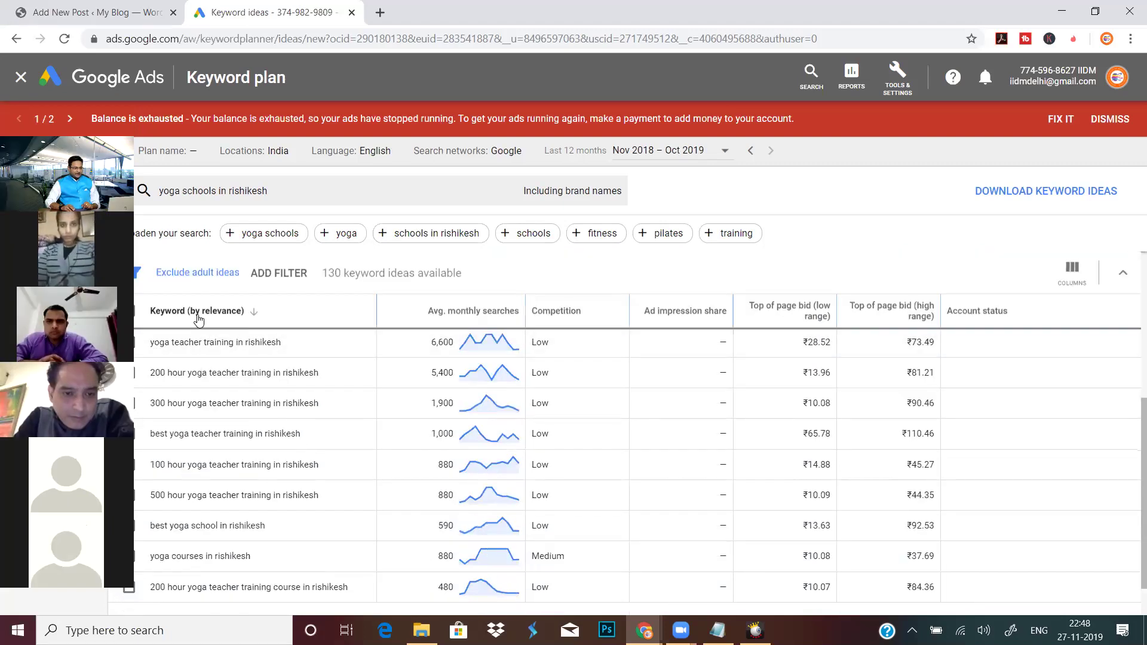
mouse_move(505, 320)
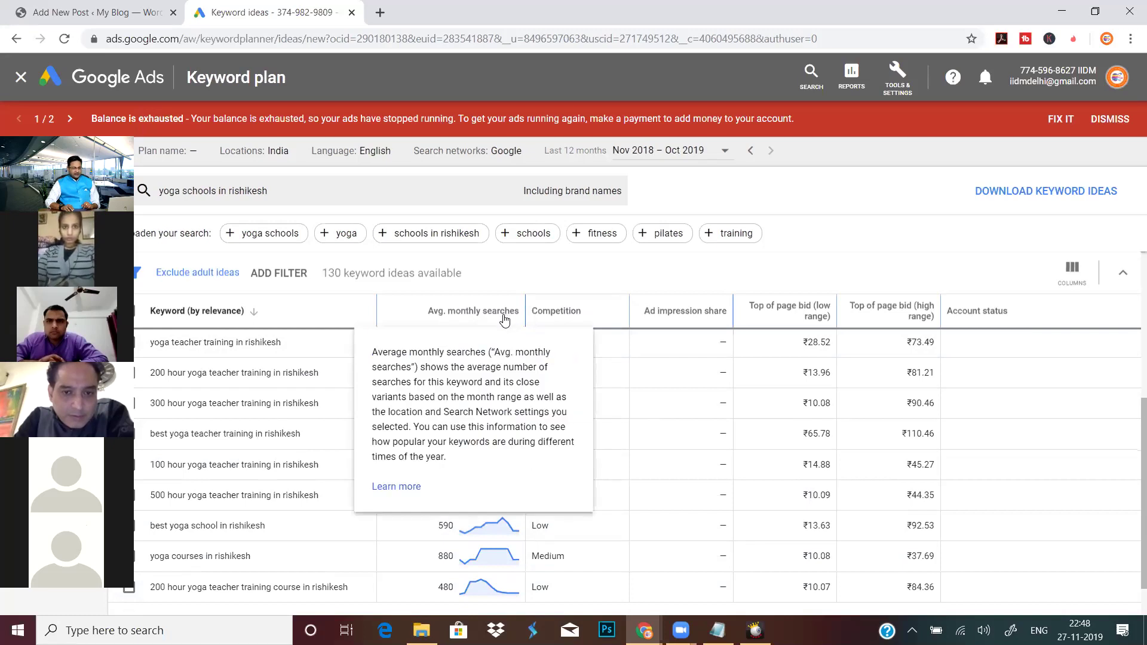
mouse_move(571, 320)
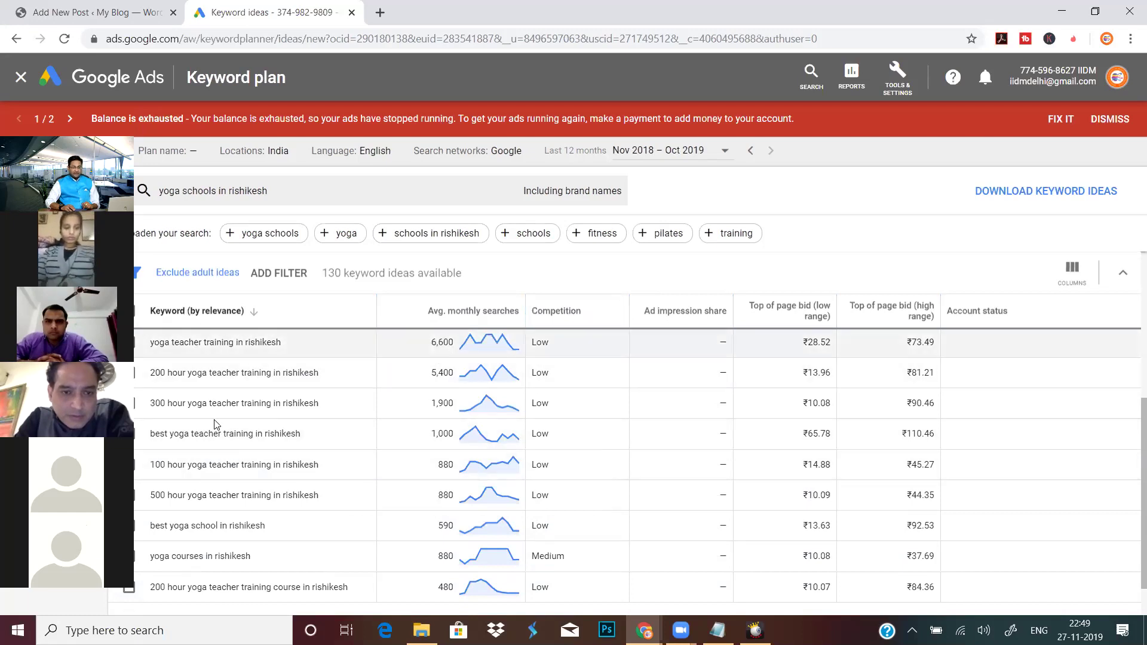
mouse_move(492, 341)
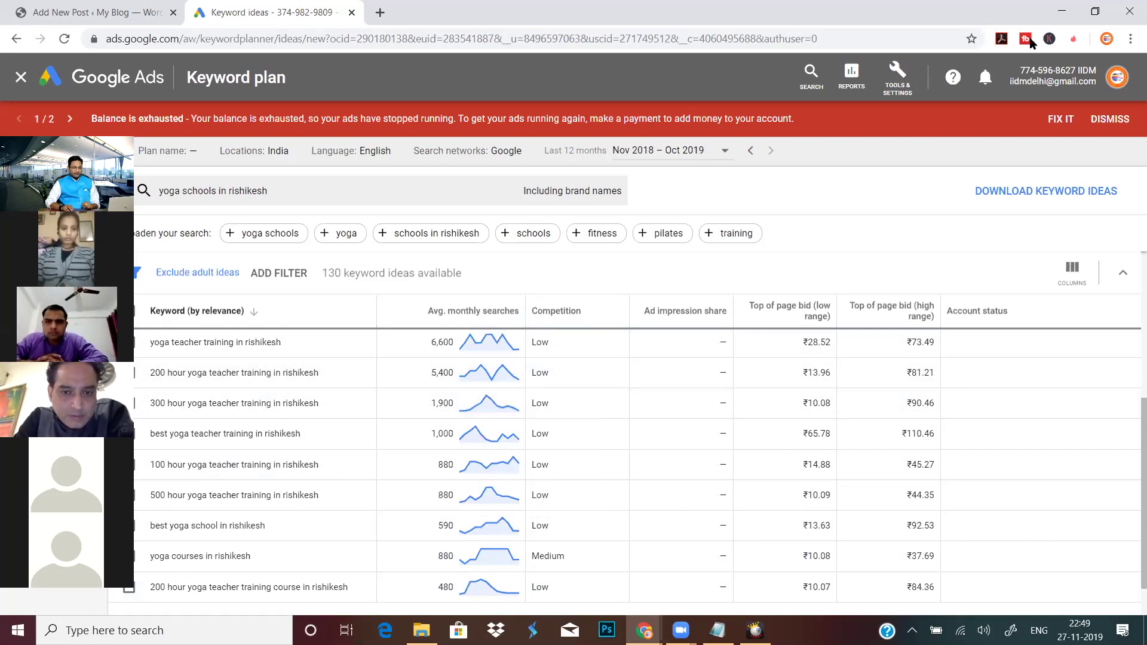
mouse_move(560, 297)
mouse_down()
mouse_move(563, 332)
mouse_move(568, 293)
mouse_up()
mouse_move(440, 301)
mouse_down()
mouse_move(478, 268)
mouse_move(469, 292)
mouse_up()
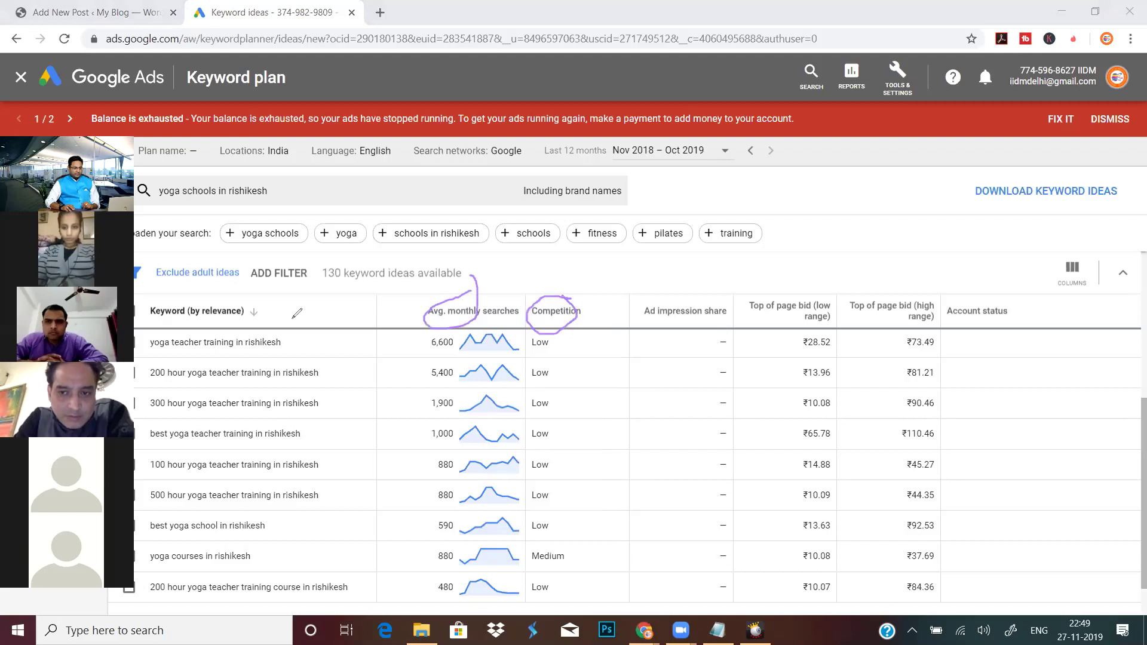
mouse_move(251, 301)
mouse_down()
mouse_move(226, 341)
mouse_move(264, 316)
mouse_move(256, 301)
mouse_up()
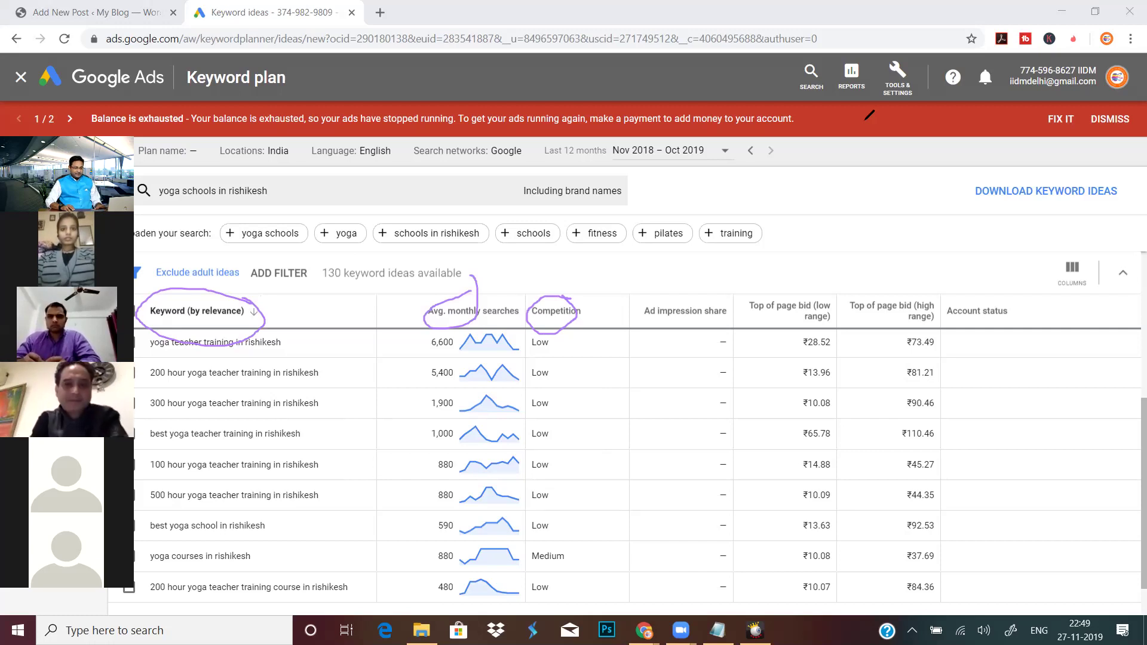
Erase all the purple ink annotations and return focus to the browser window
key(e)
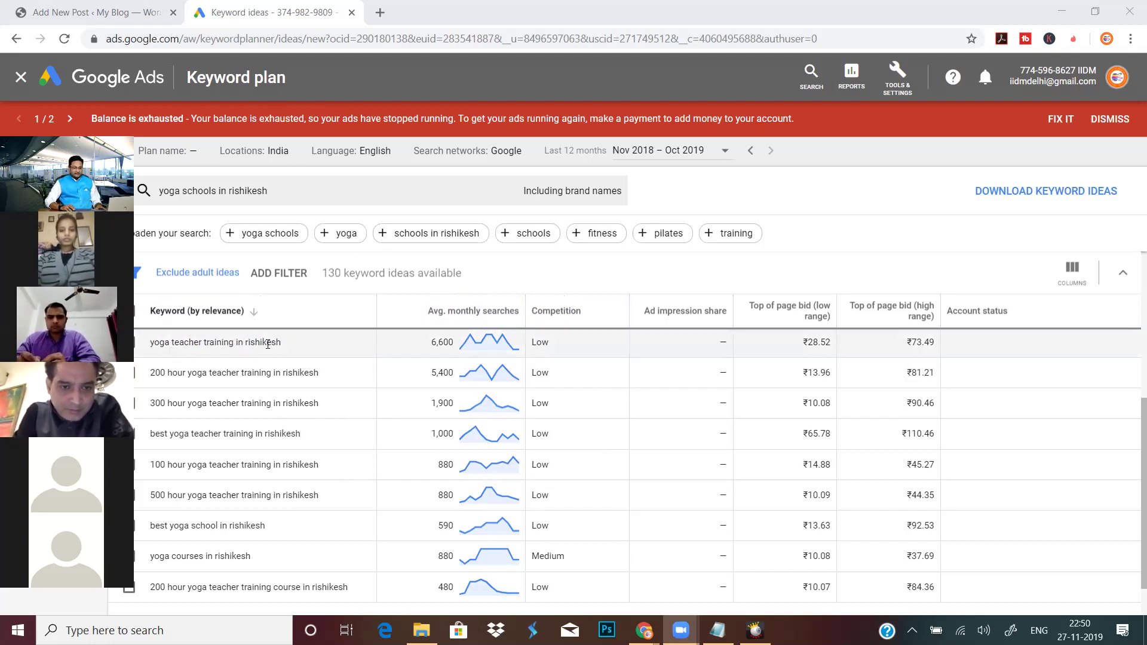
mouse_move(420, 322)
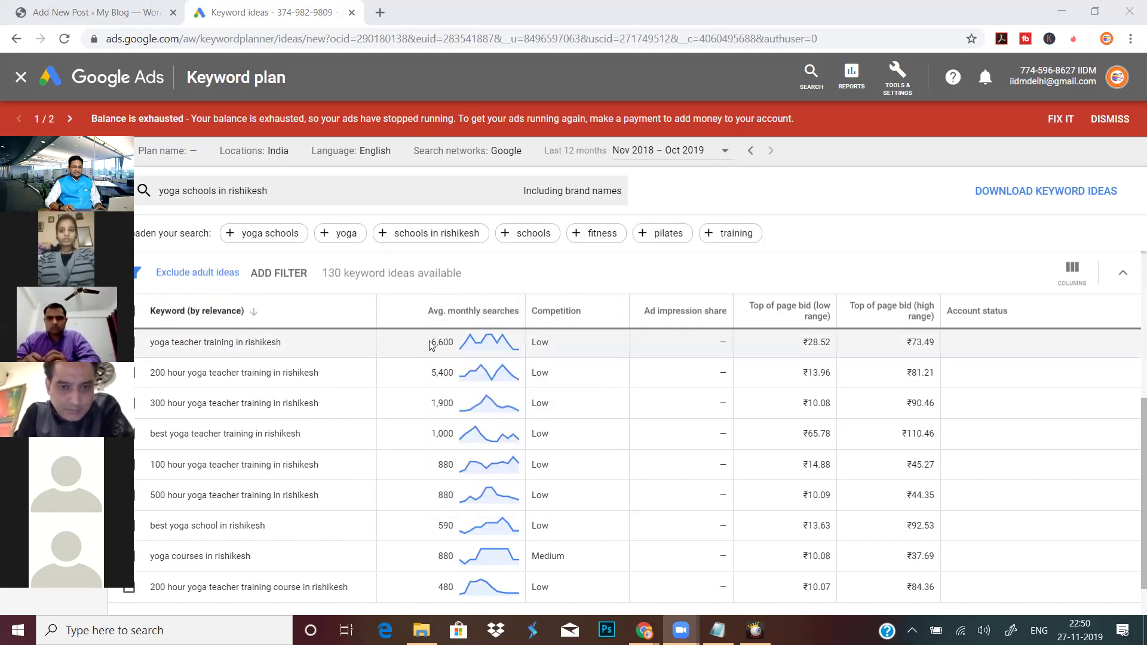
click(431, 346)
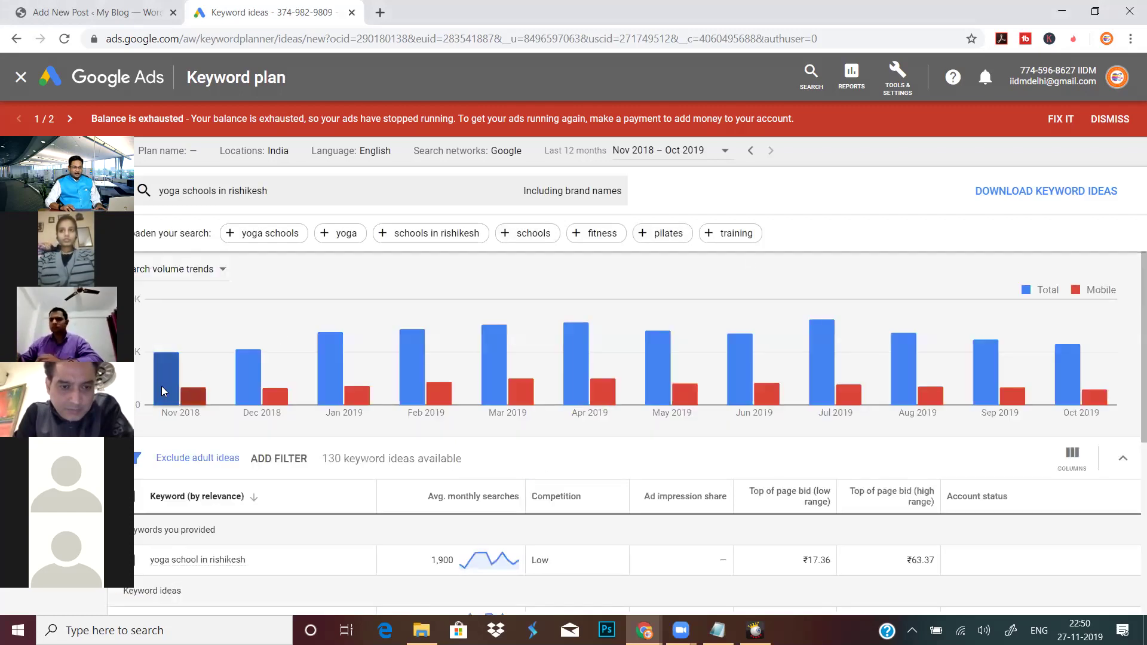
Highlight the 6,600 searches and Low competition values, then the rows through the 500 hour row
scroll(692, 423, down, 5)
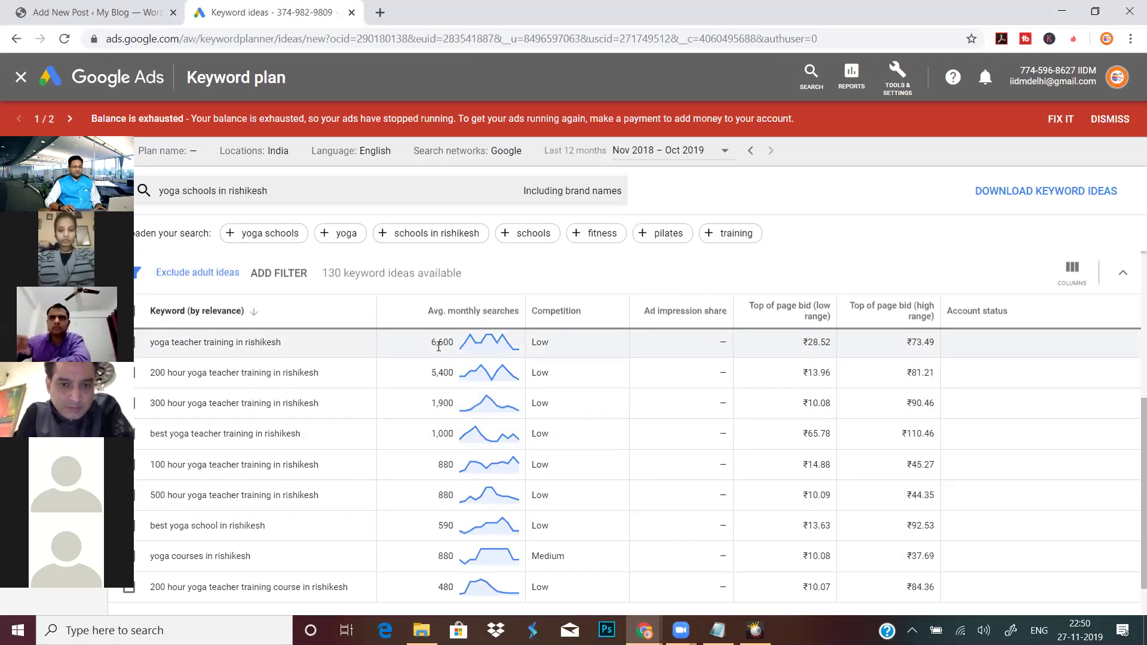
double_click(440, 341)
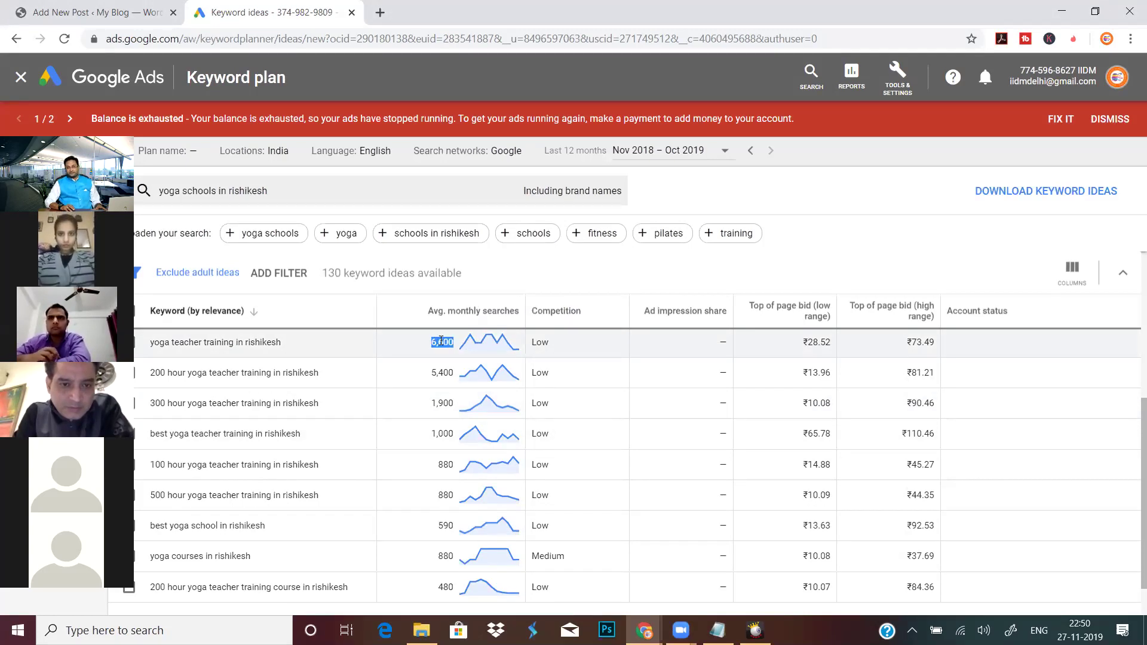
double_click(536, 342)
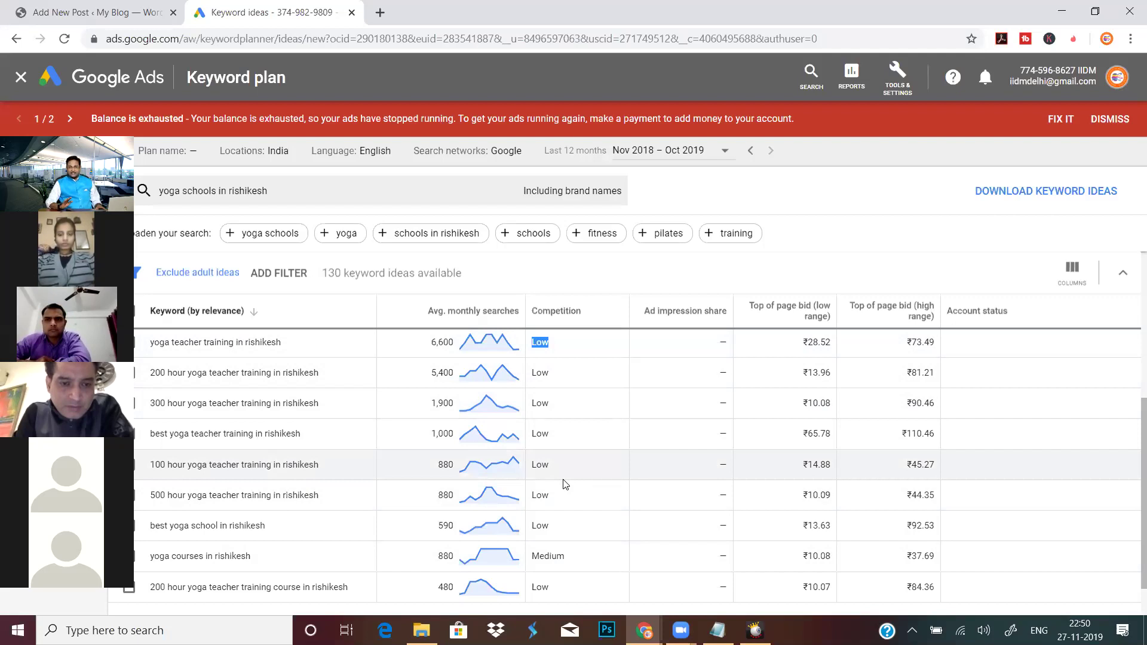
mouse_move(612, 300)
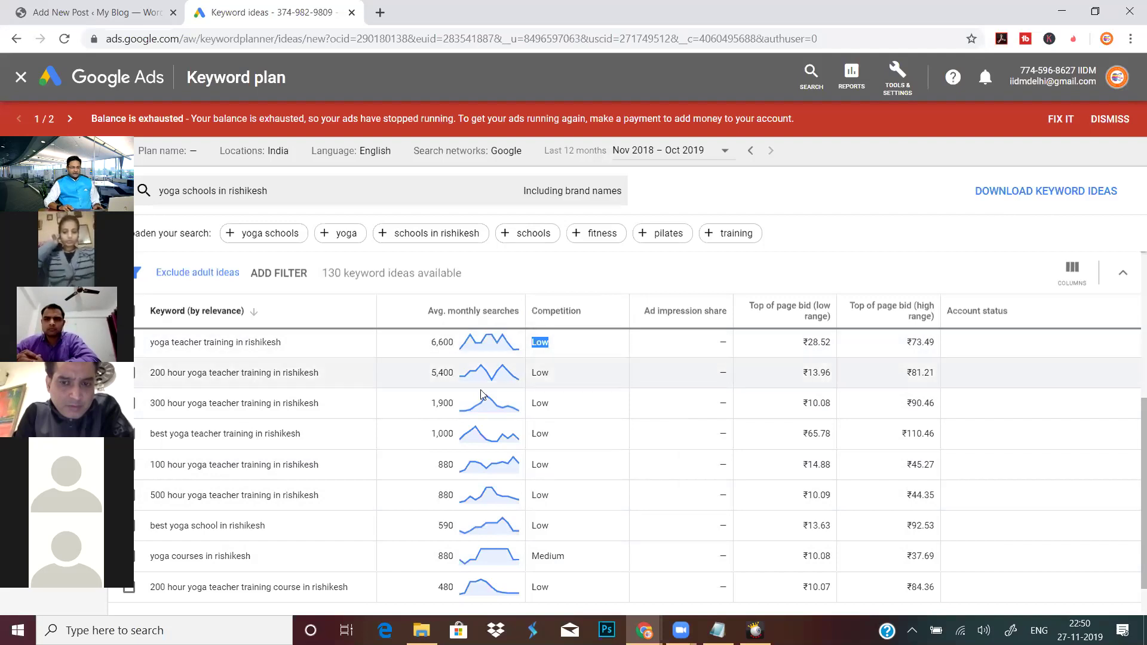
click(444, 361)
drag(443, 361, 607, 283)
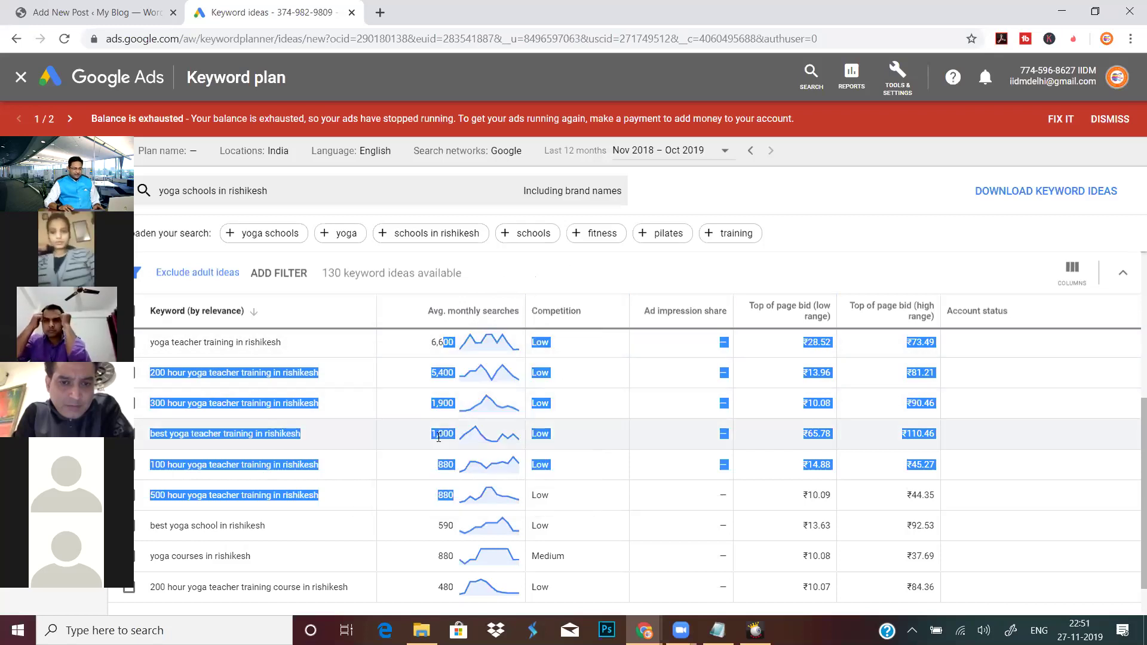
scroll(418, 442, down, 2)
scroll(212, 532, up, 5)
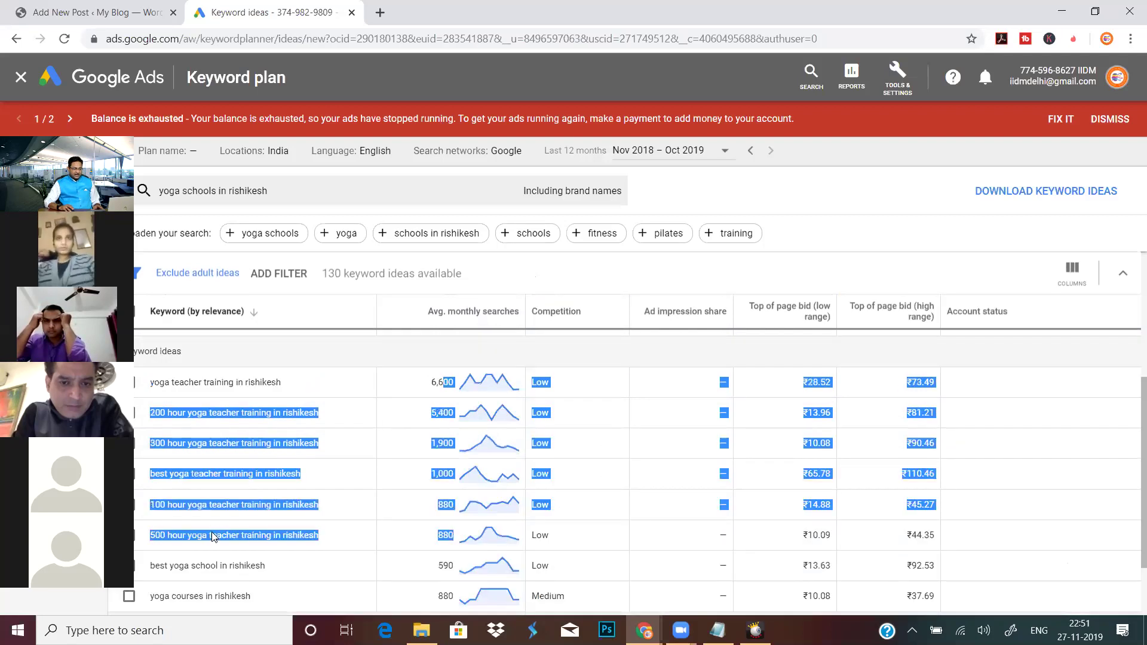
scroll(205, 443, down, 2)
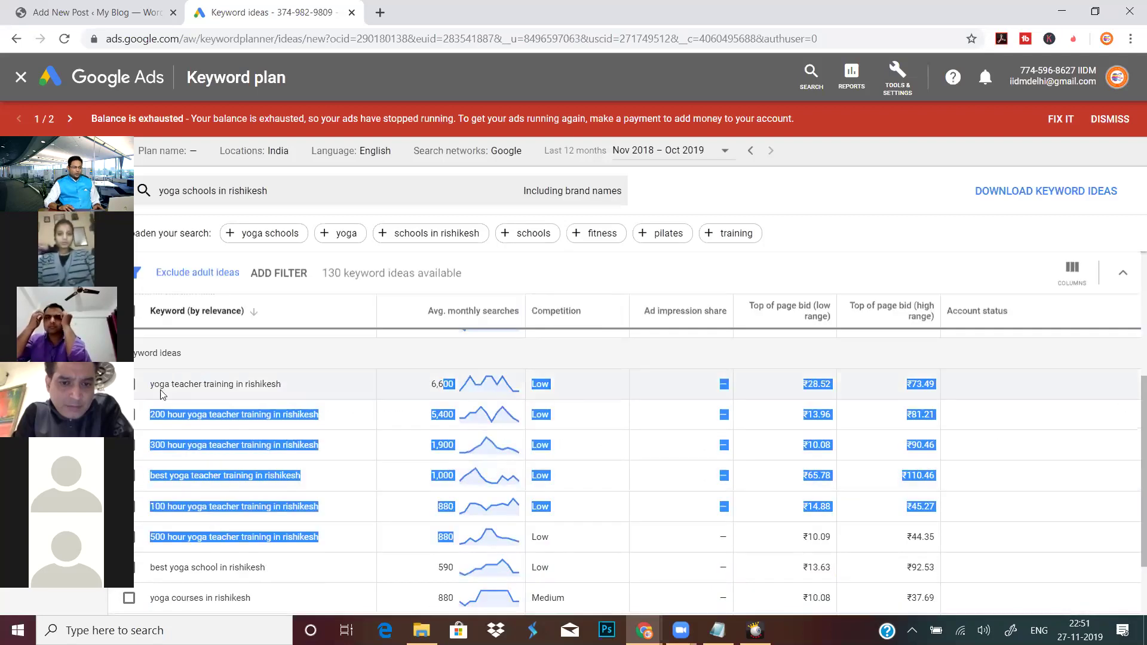
drag(151, 384, 299, 394)
click(151, 418)
drag(152, 420, 332, 424)
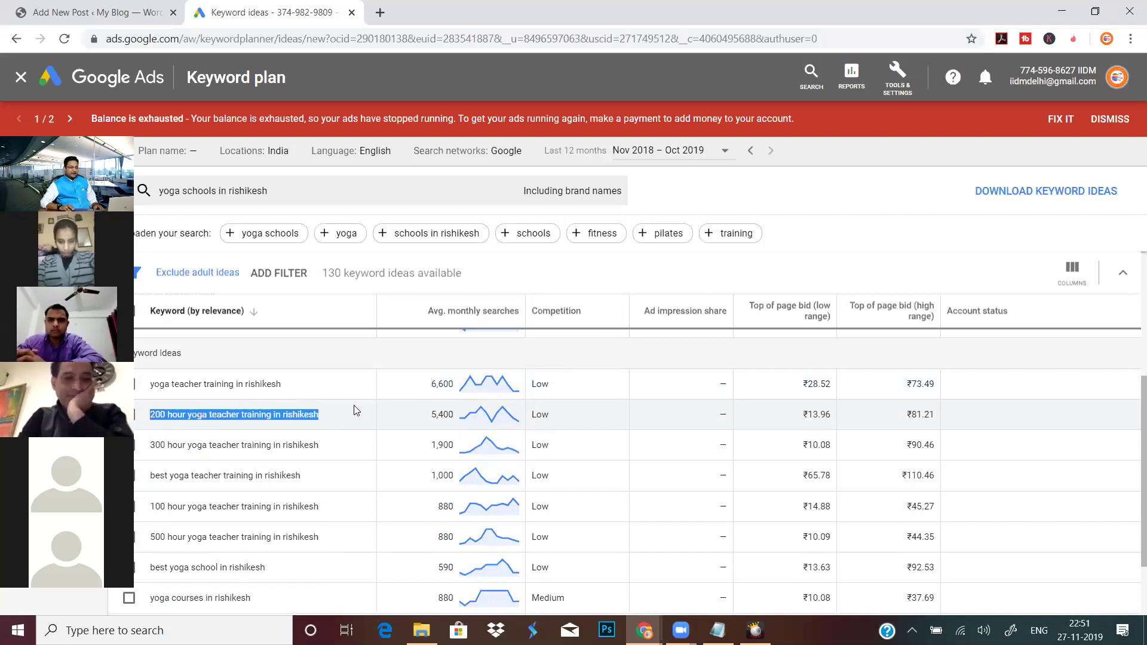
click(437, 385)
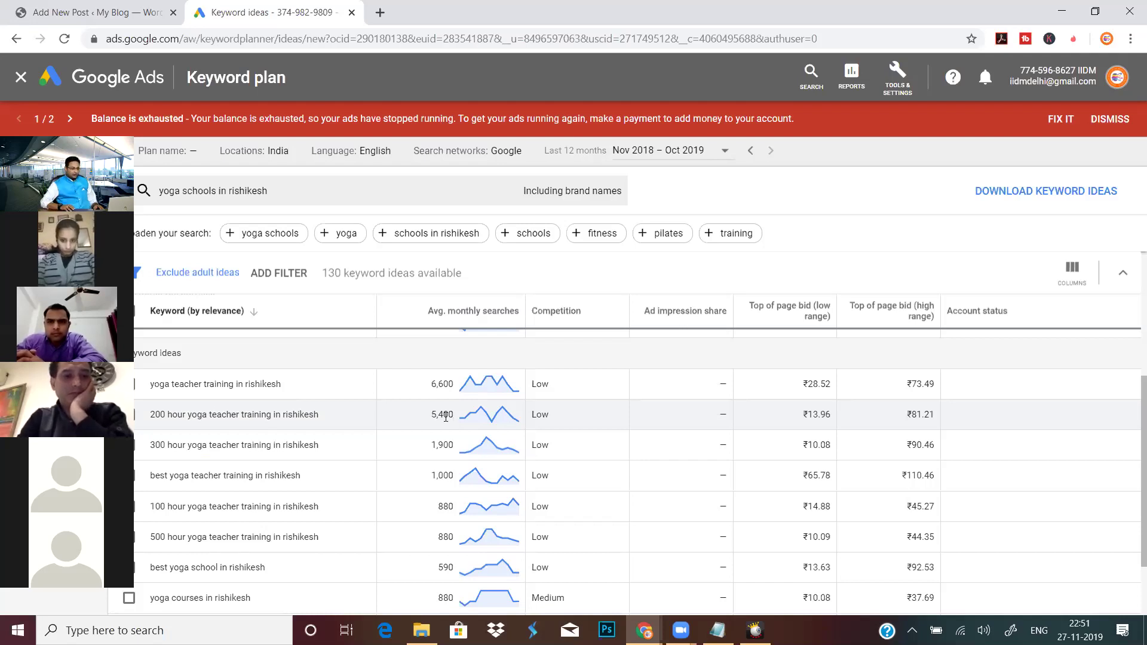
scroll(204, 436, down, 2)
scroll(209, 455, up, 4)
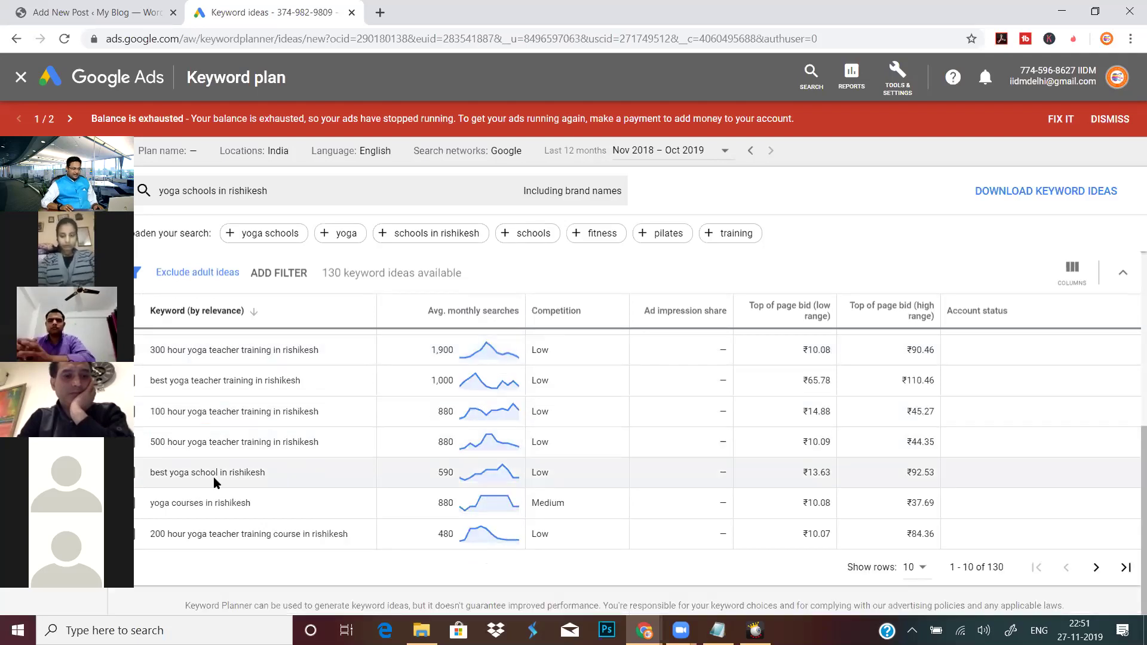
mouse_move(213, 471)
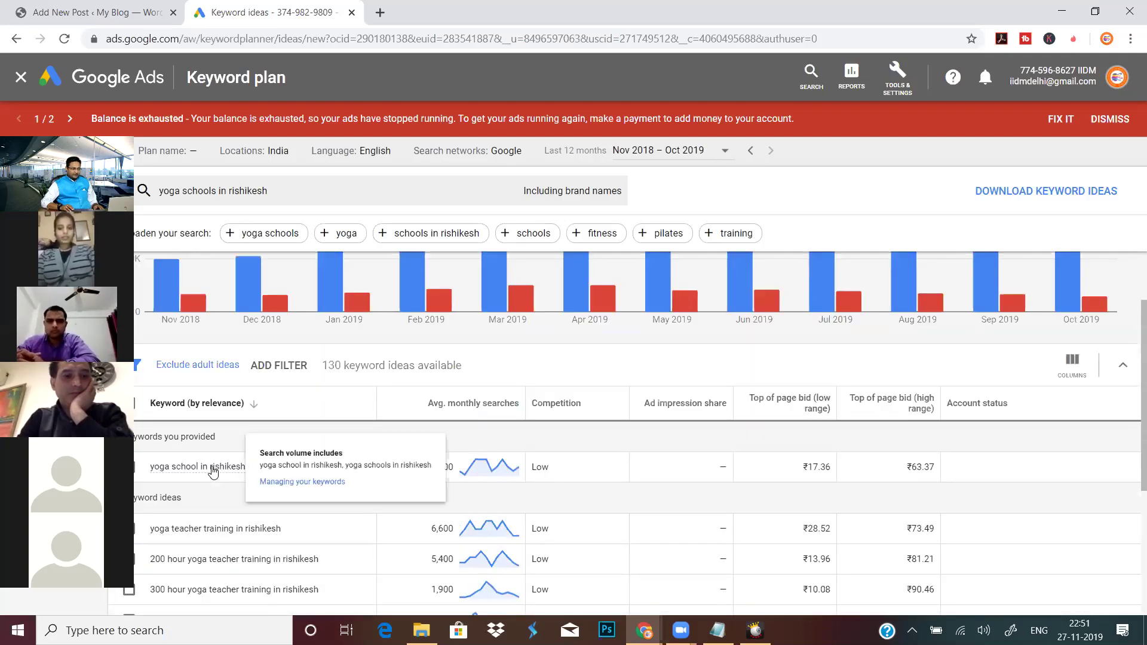
scroll(203, 358, up, 2)
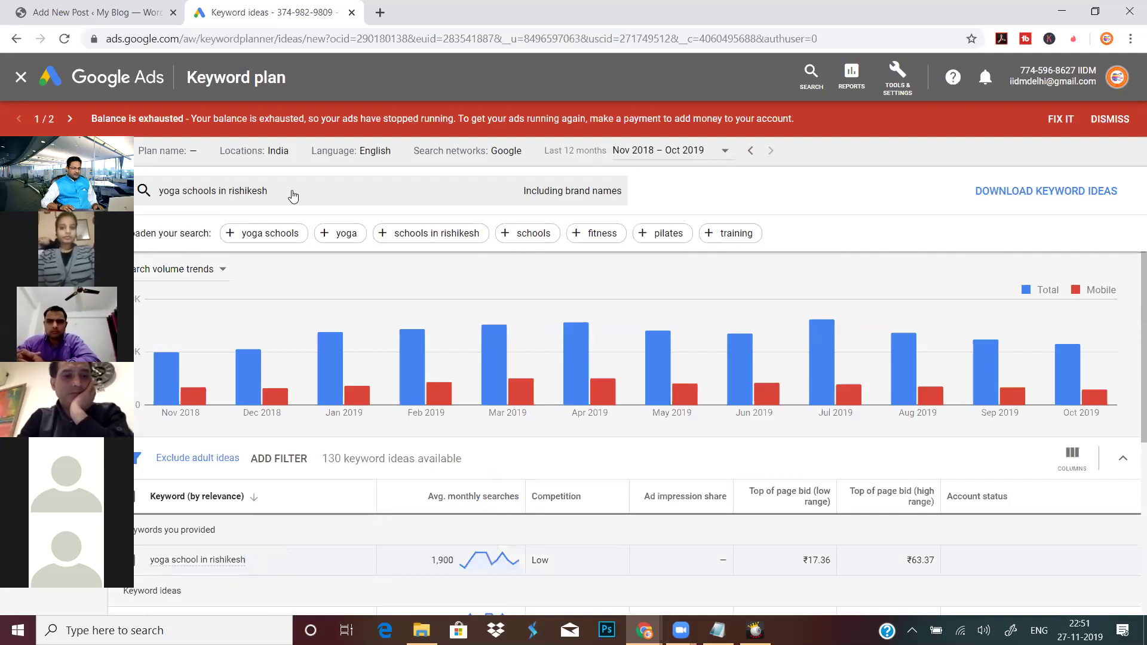
Re-enter 'yoga schools in rishikesh' as the seed keyword and get the 130 keyword ideas
click(229, 188)
click(306, 265)
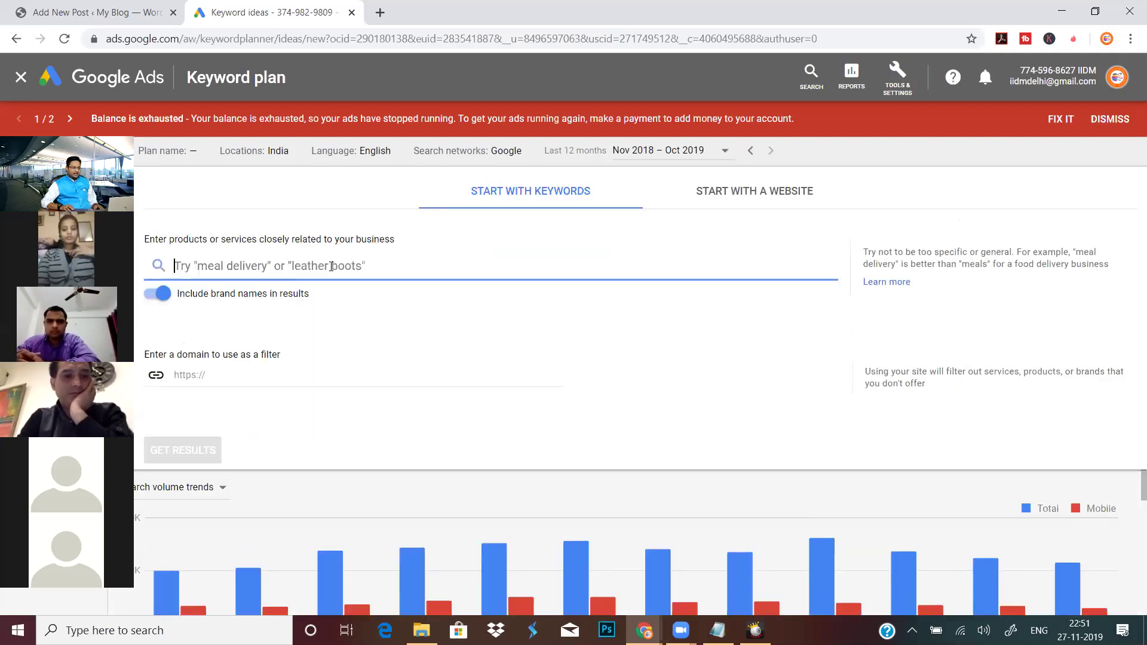
text(yoga)
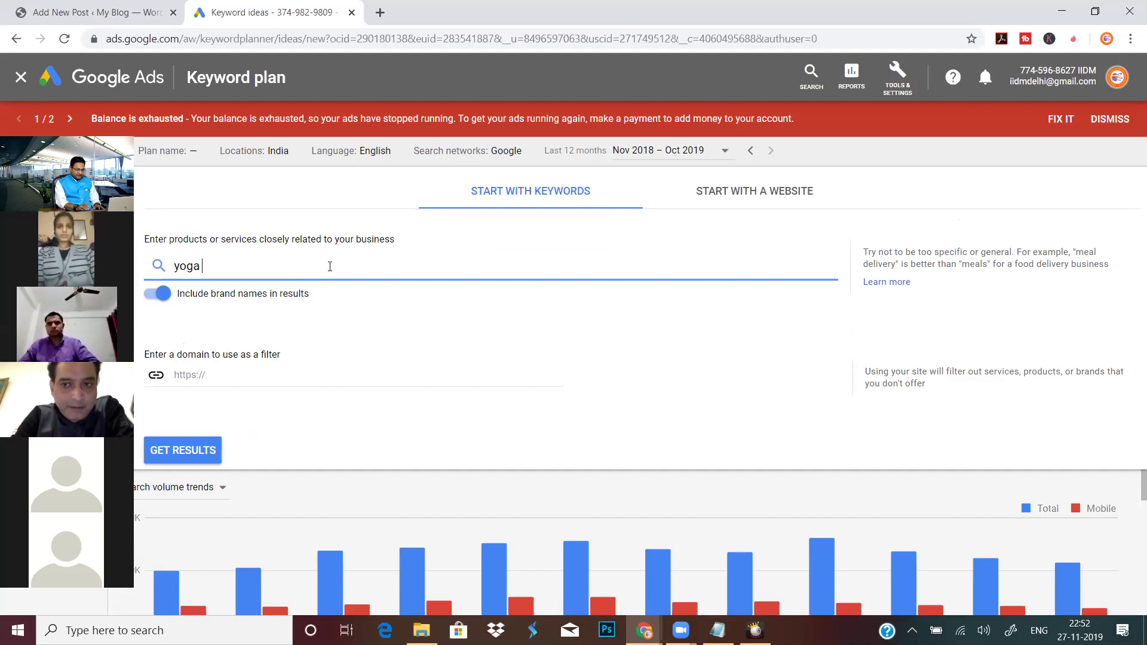
key(BackSpace)
key(BackSpace)
key(BackSpace)
key(BackSpace)
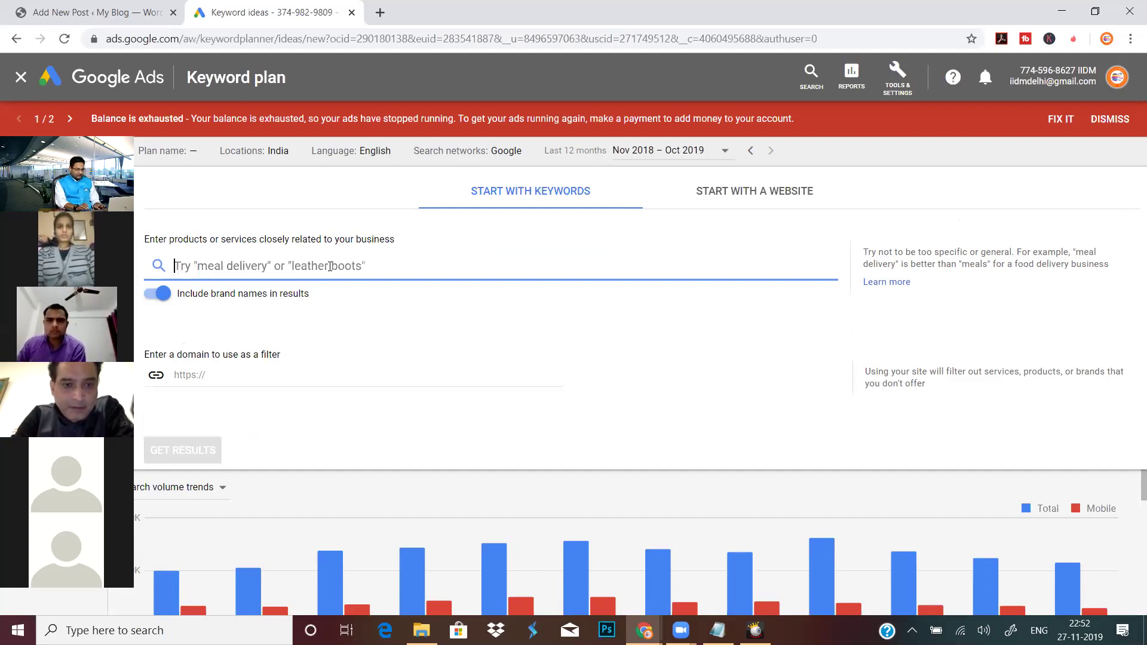
text(y)
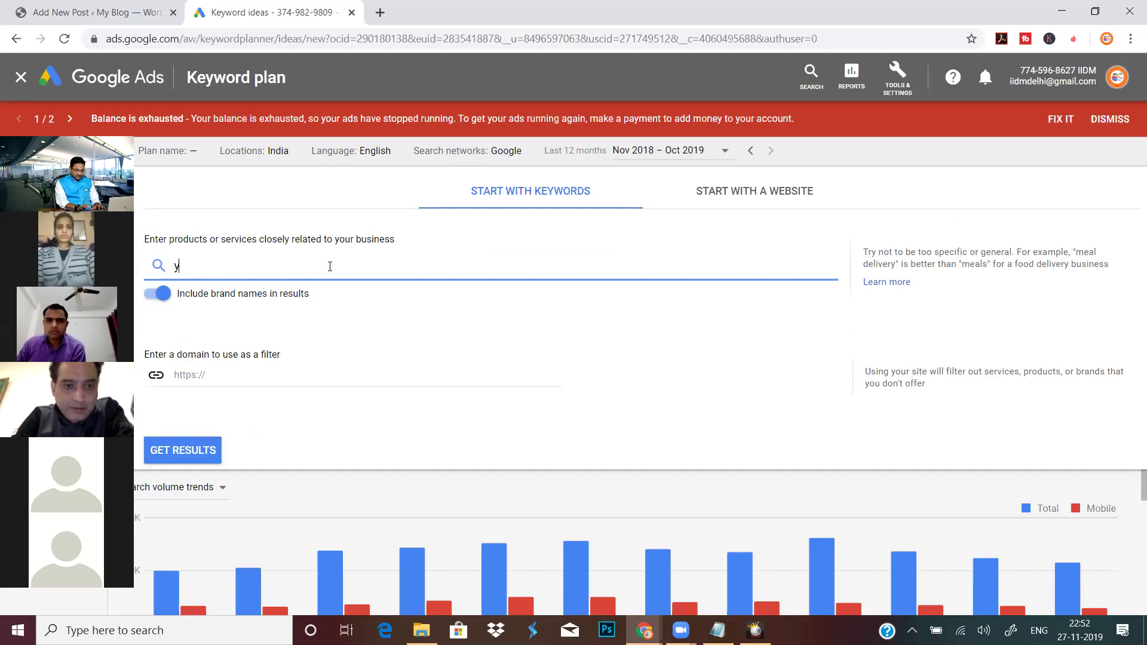
text(oga sch)
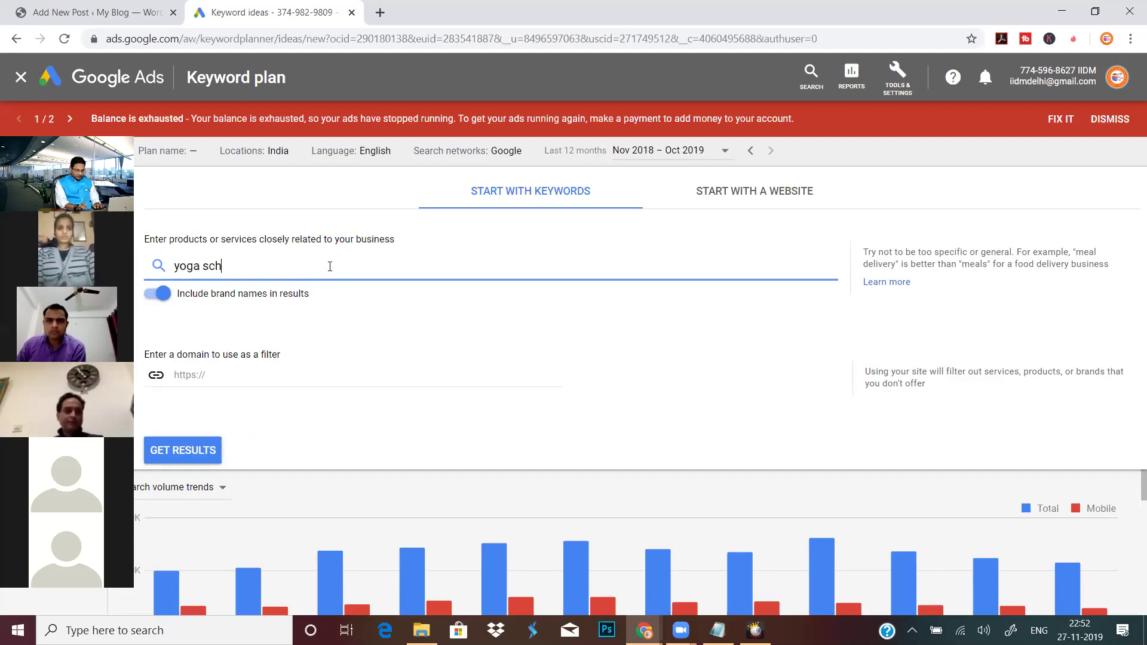
text(ools in)
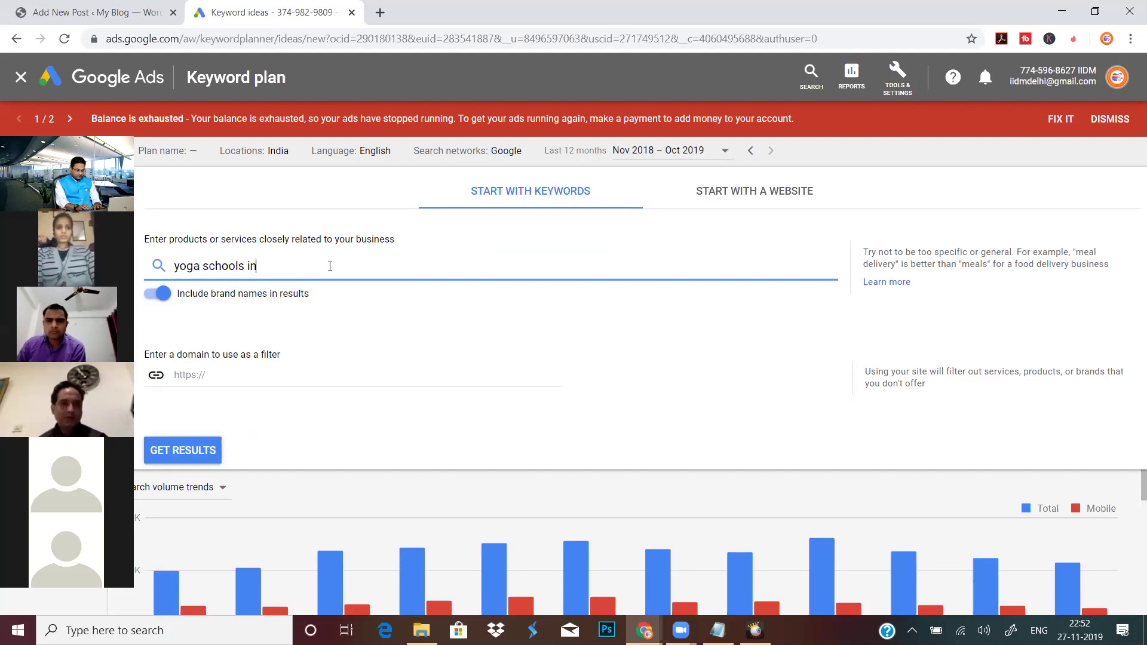
text( rishikesh)
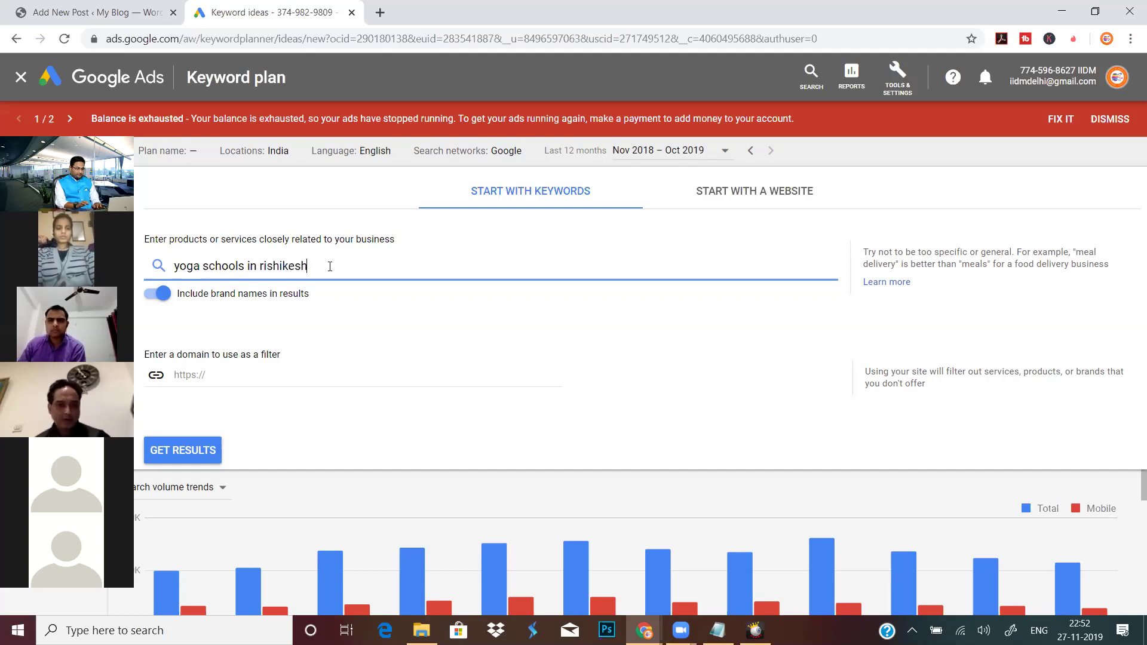
click(289, 192)
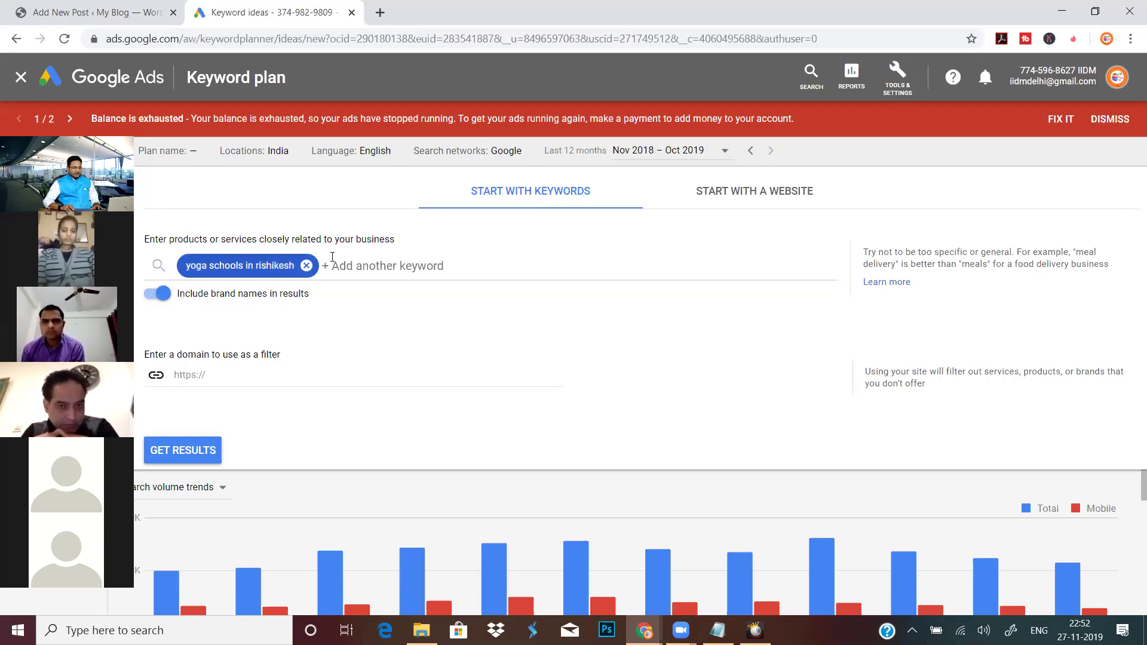
click(203, 447)
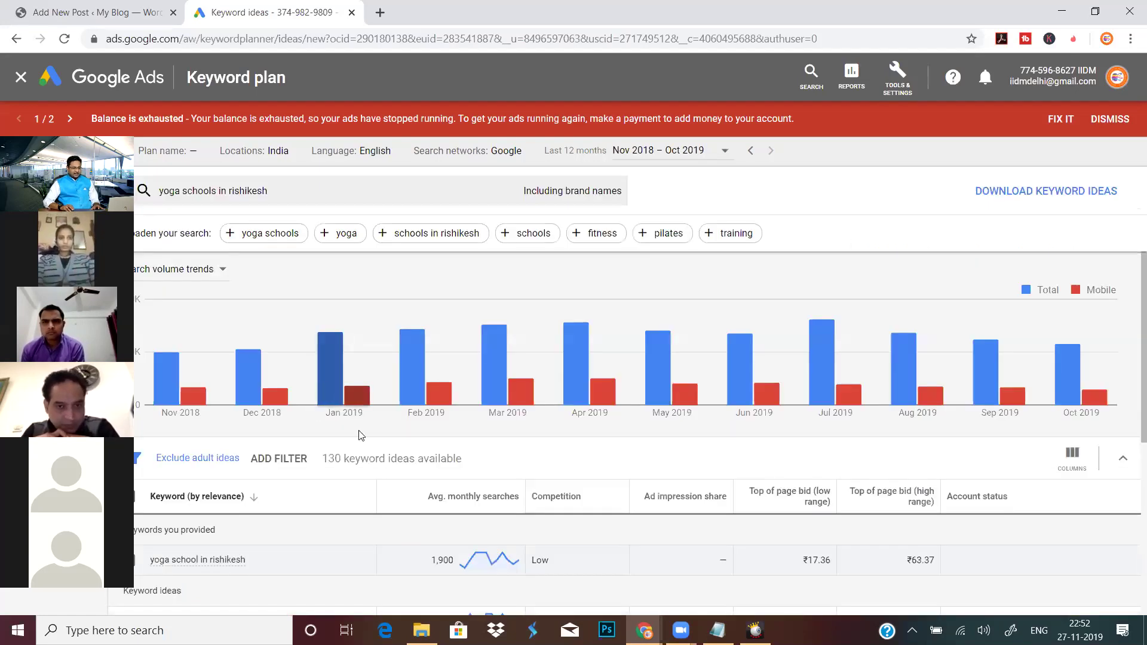
scroll(401, 439, down, 3)
scroll(400, 439, up, 2)
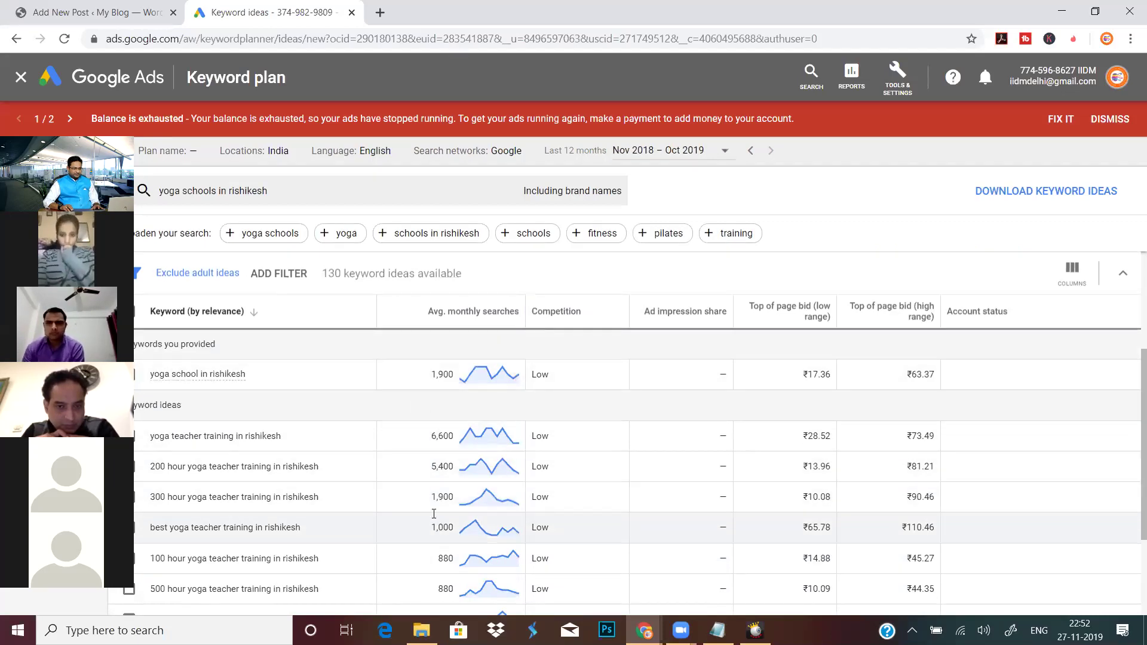
drag(258, 377, 150, 388)
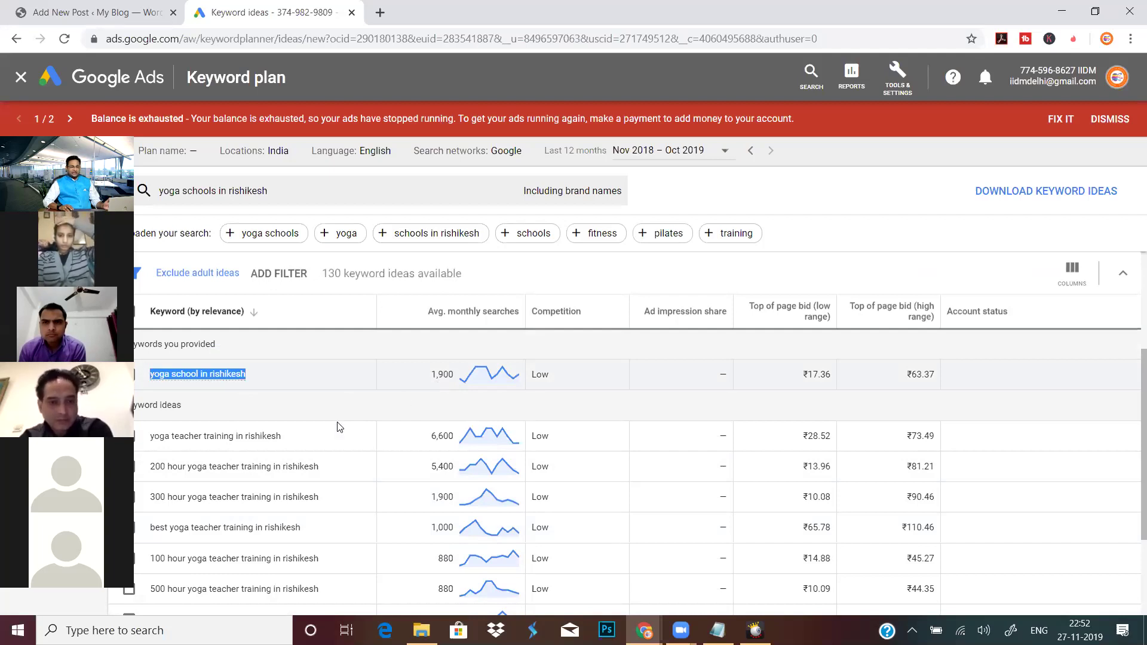
drag(326, 468, 138, 469)
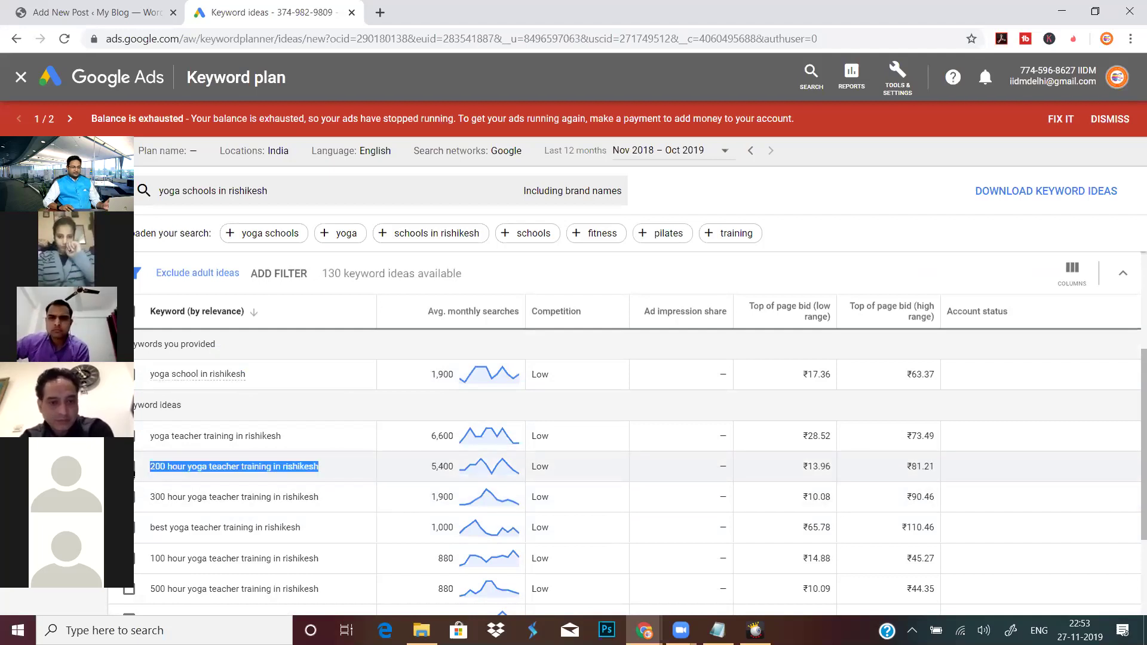
click(133, 471)
click(134, 472)
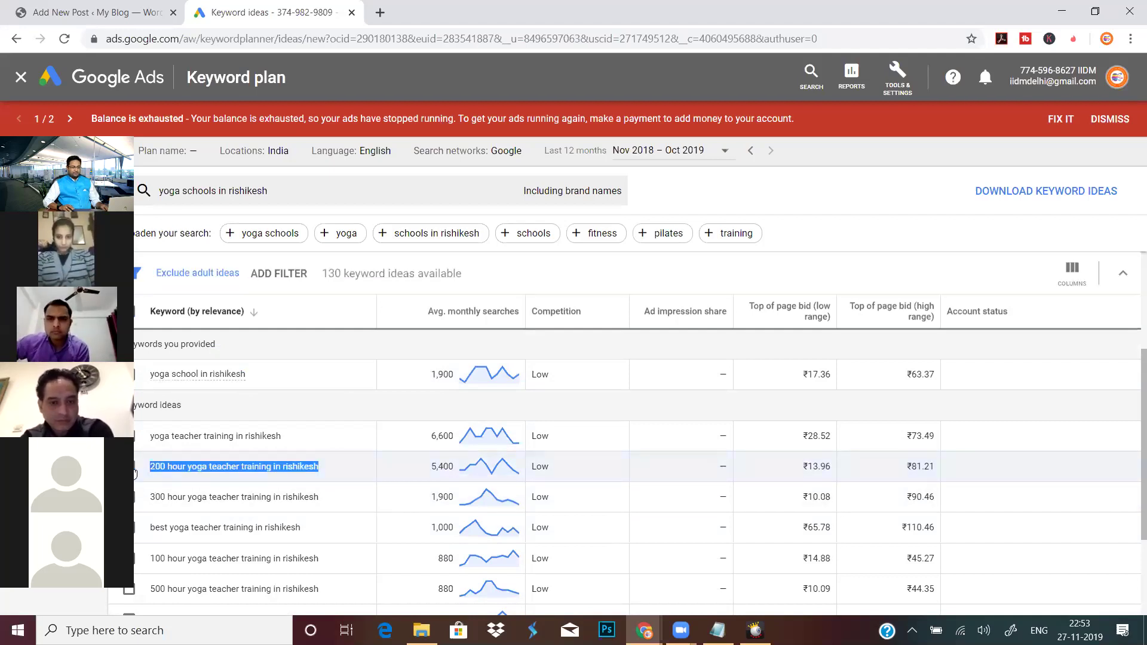
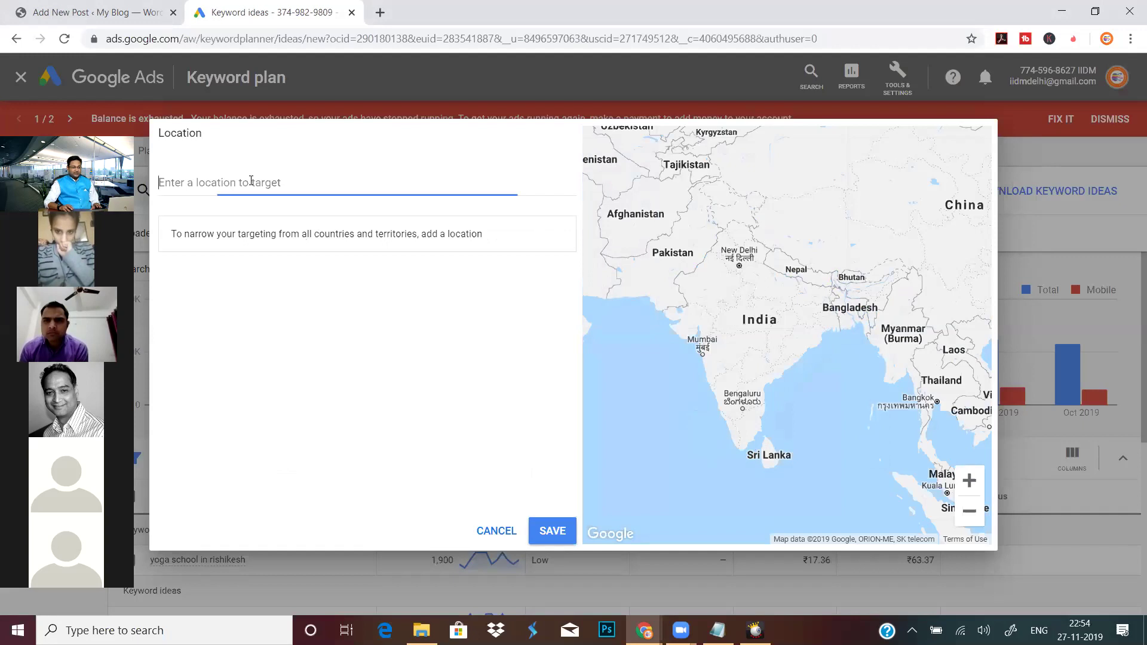
Search for location 110043, find no match, and save to keep All locations targeted
text(1)
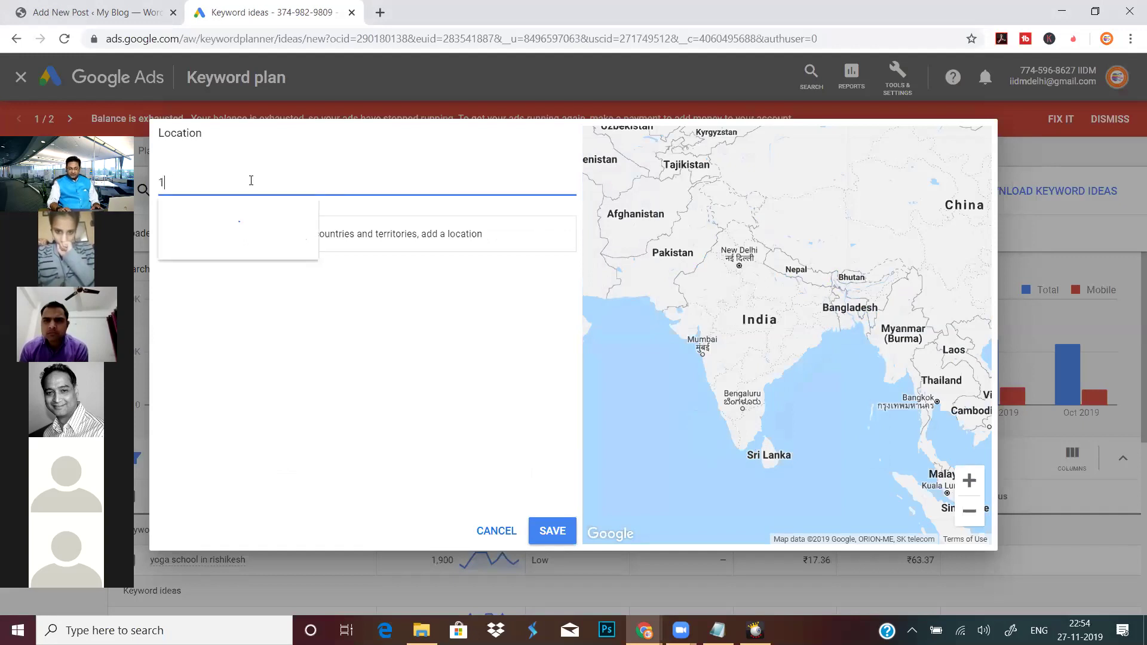
text(10043)
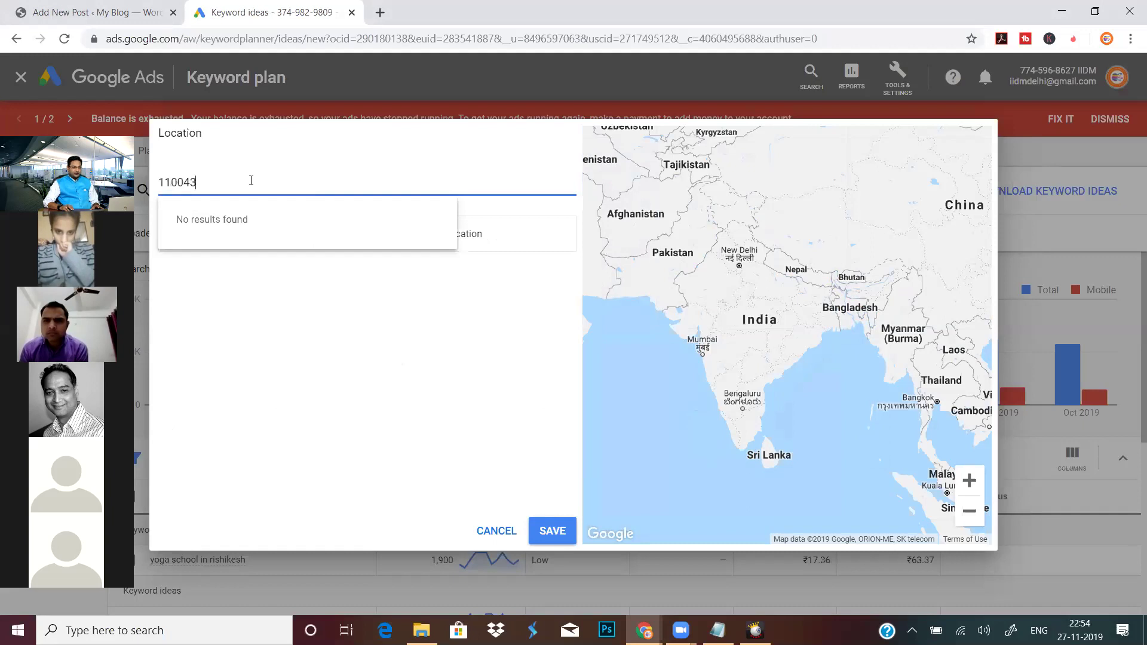
click(548, 533)
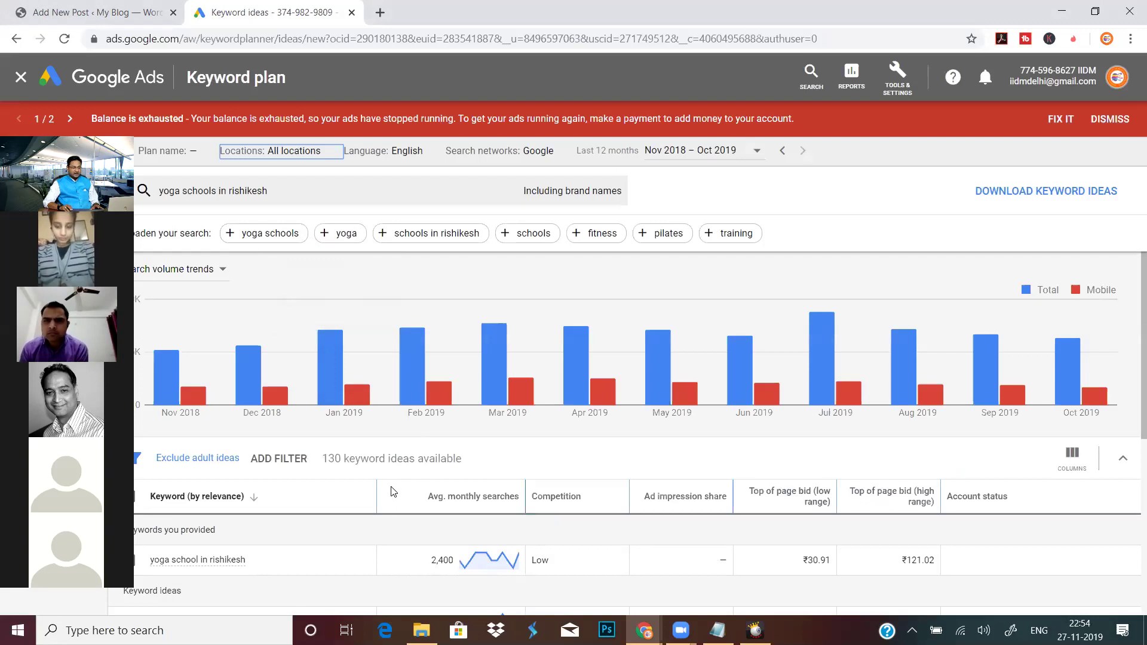
scroll(393, 492, down, 3)
scroll(431, 472, down, 5)
scroll(430, 487, up, 8)
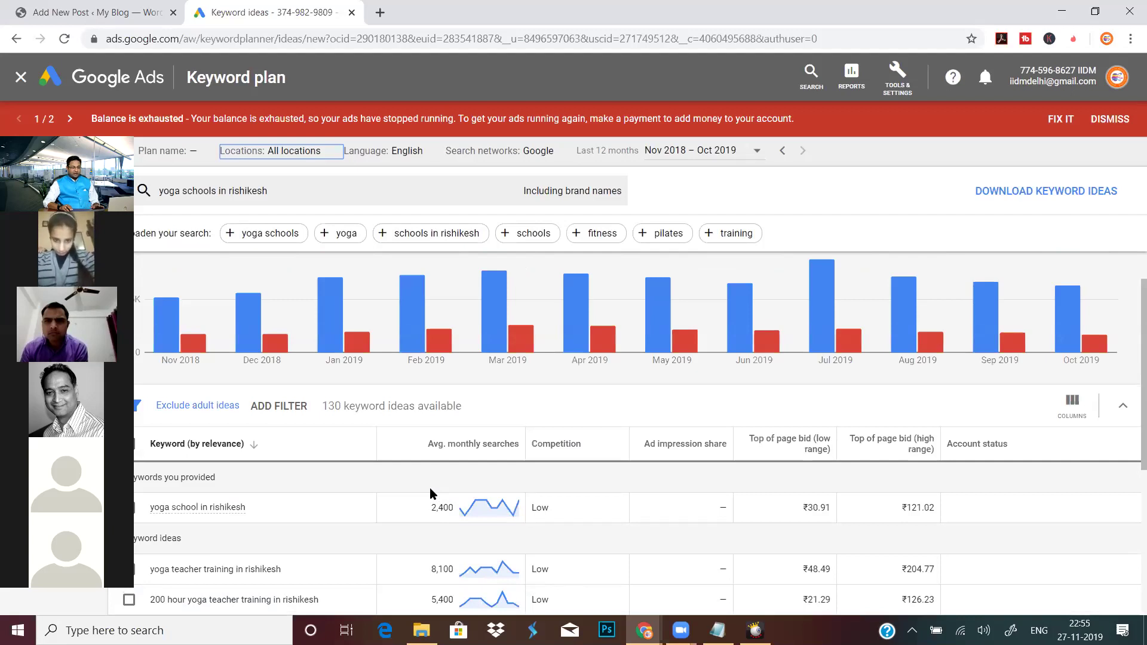
scroll(429, 488, up, 1)
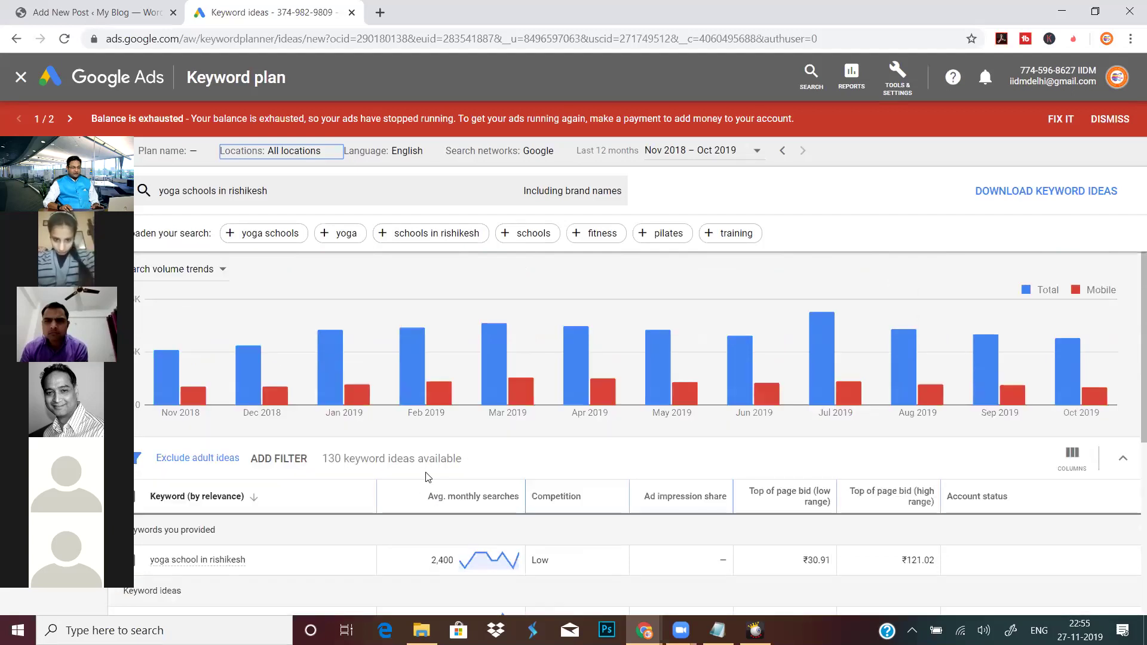
Target Delhi, India union territory and check 'yoga school in rishikesh' drops to 140 searches
click(317, 154)
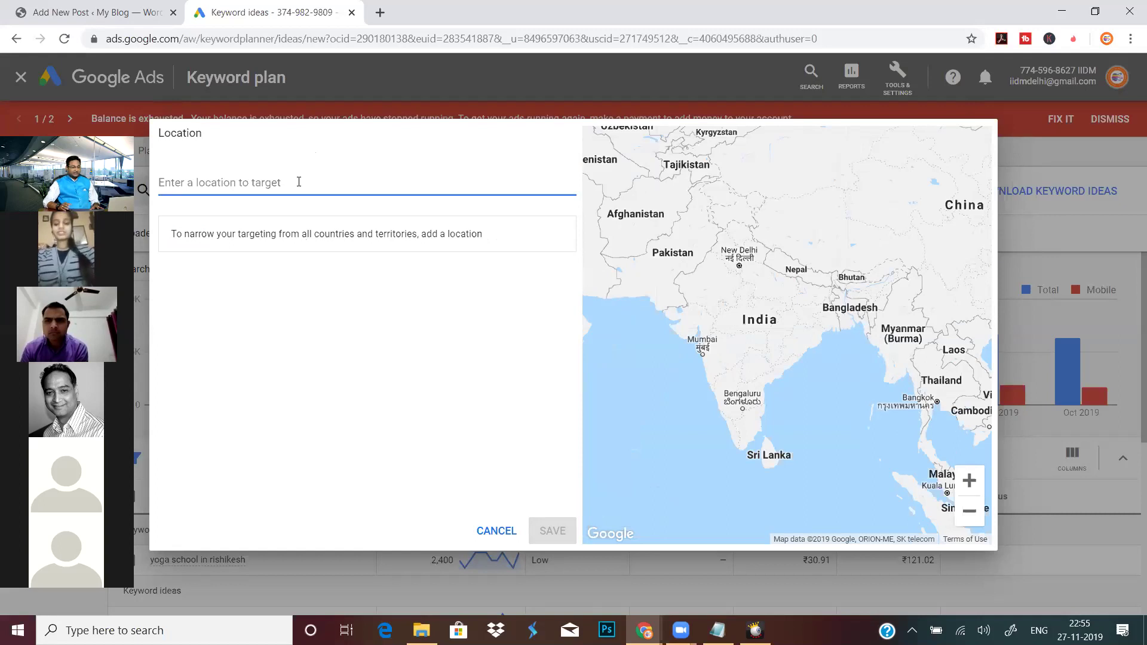
text(de)
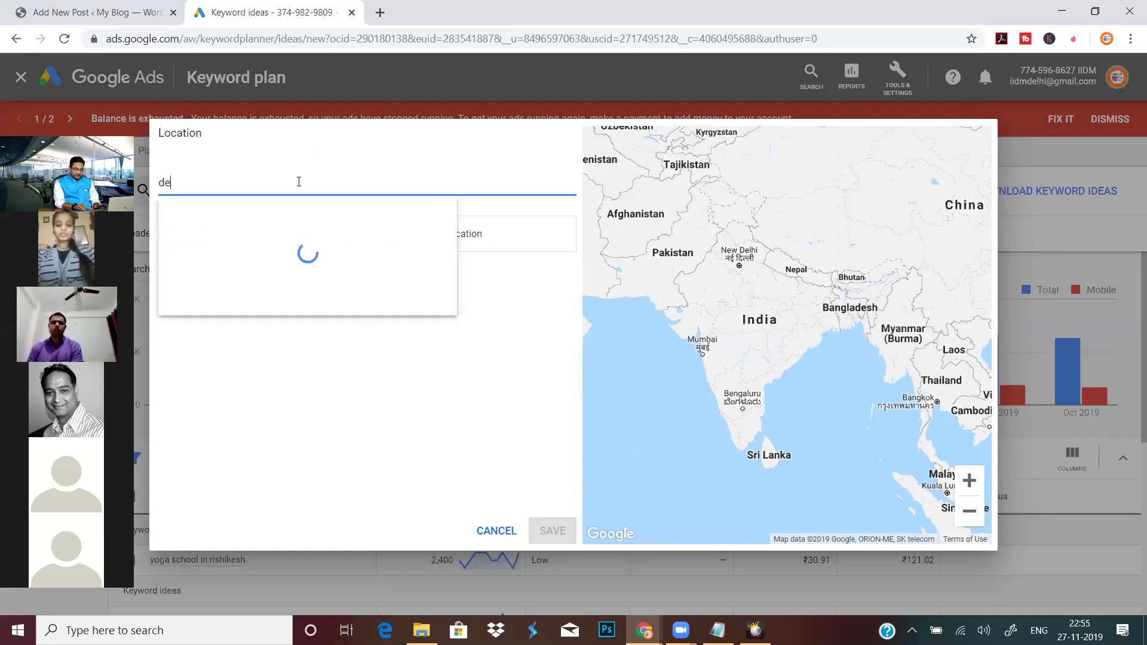
text(lhi)
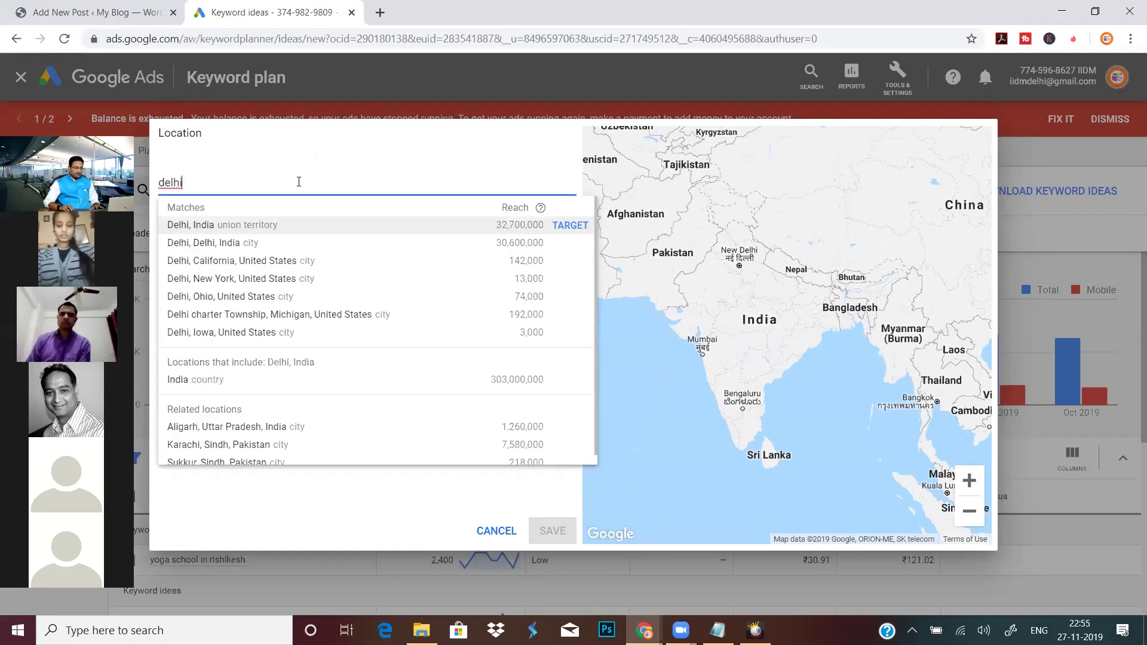
click(195, 227)
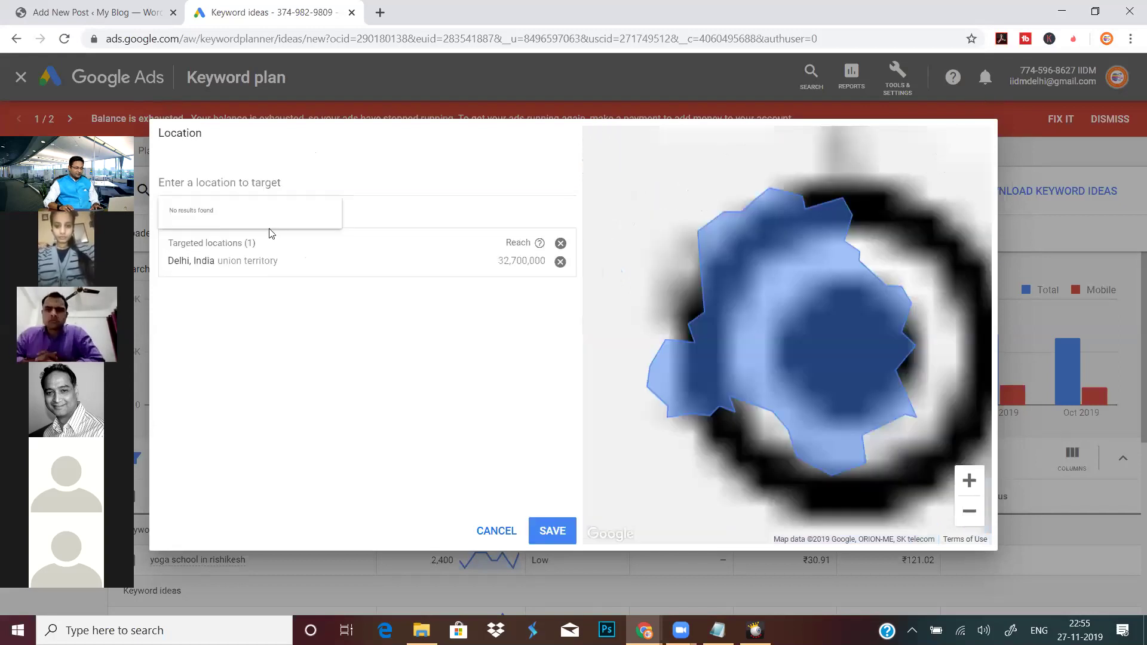
click(551, 531)
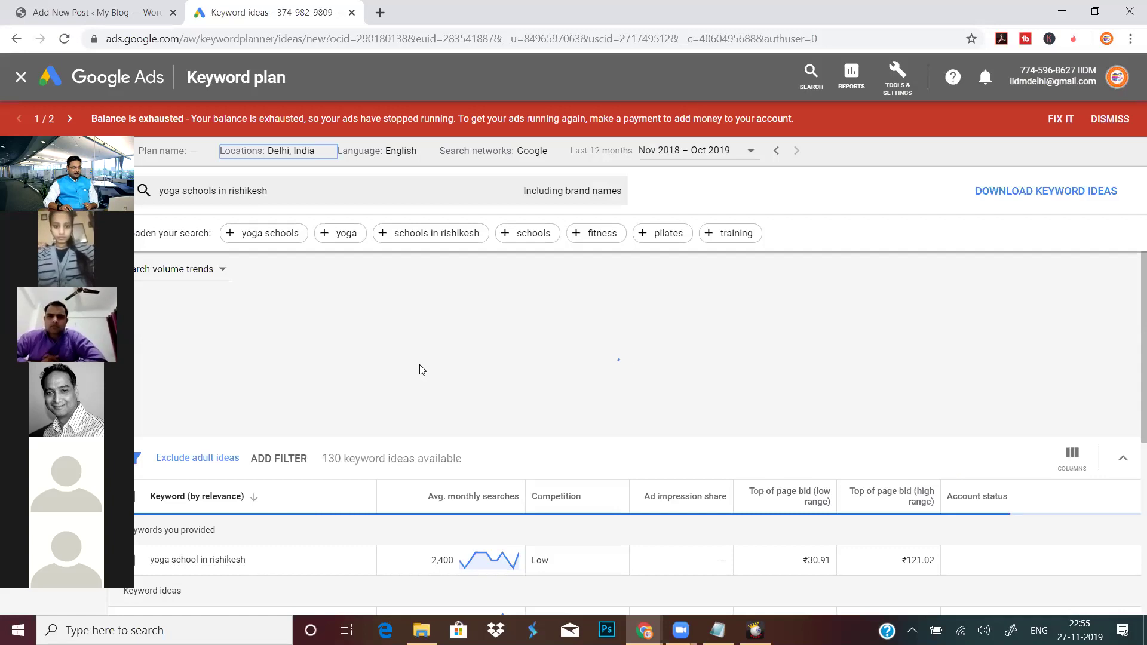
scroll(419, 370, down, 5)
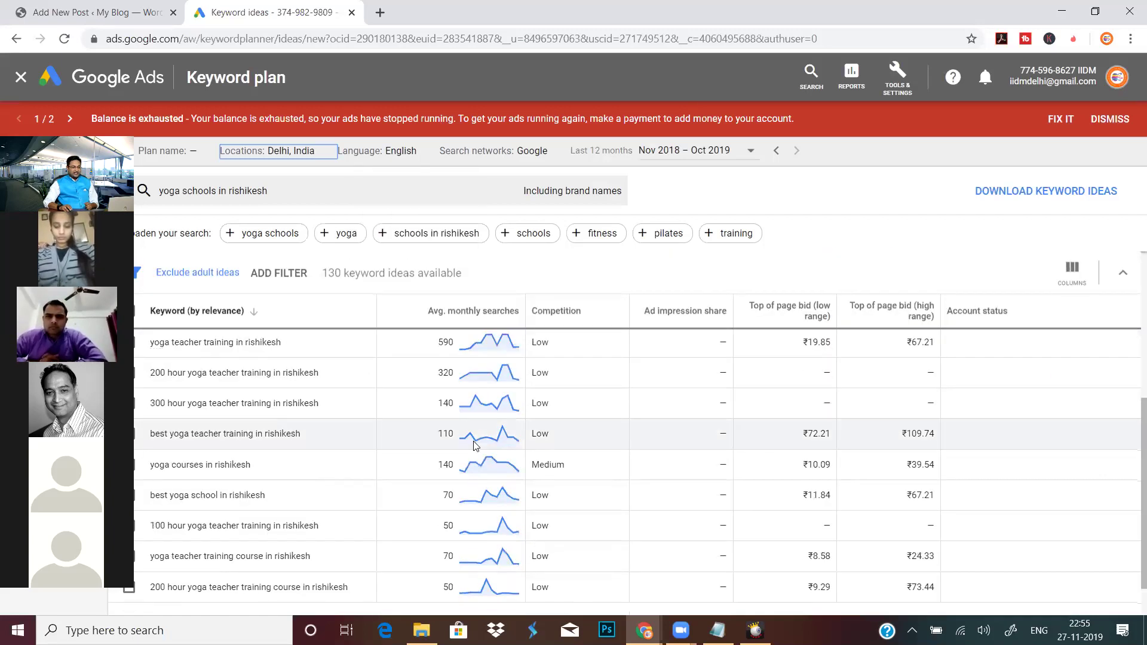
scroll(485, 376, up, 2)
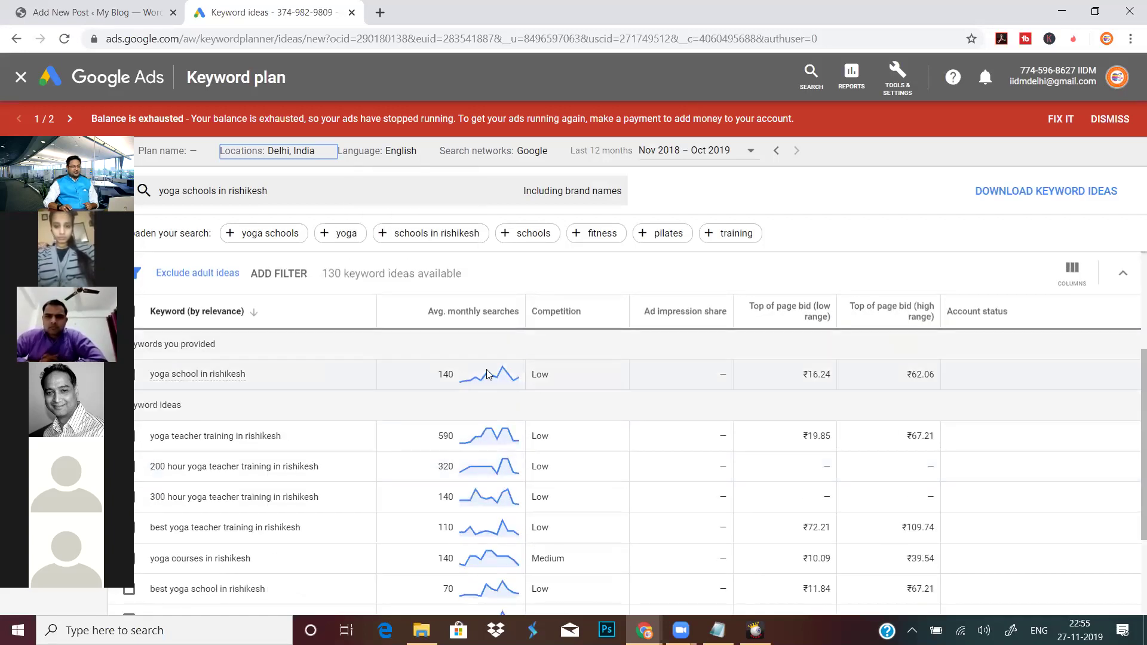
mouse_move(487, 375)
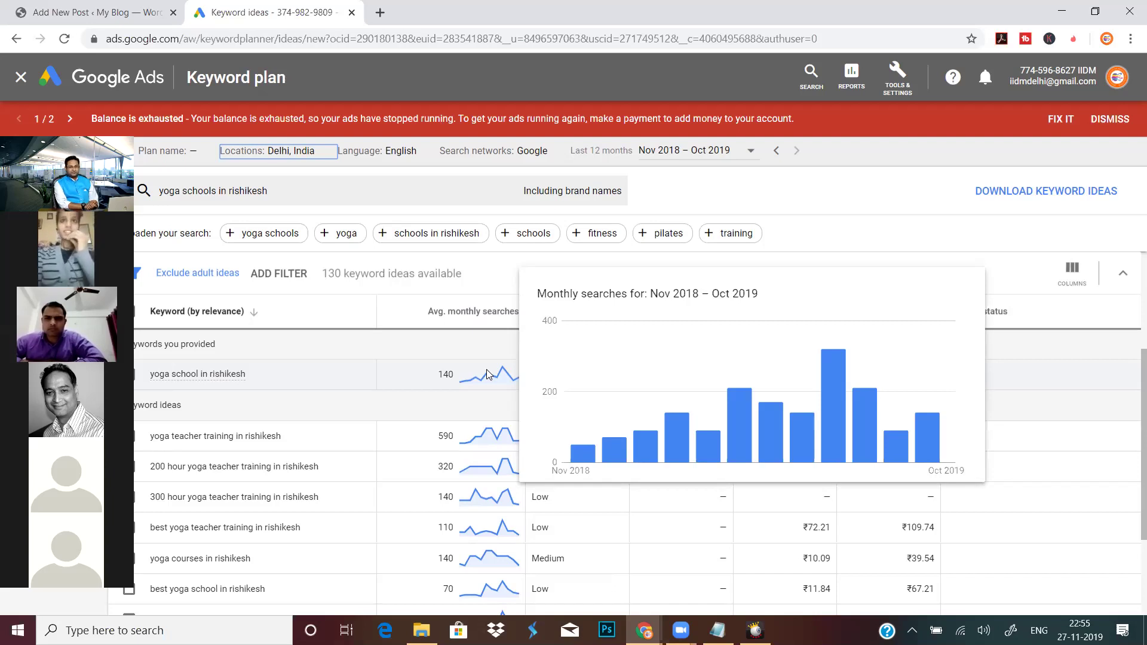
Close the monthly searches popup chart for 'yoga school in rishikesh'
click(728, 198)
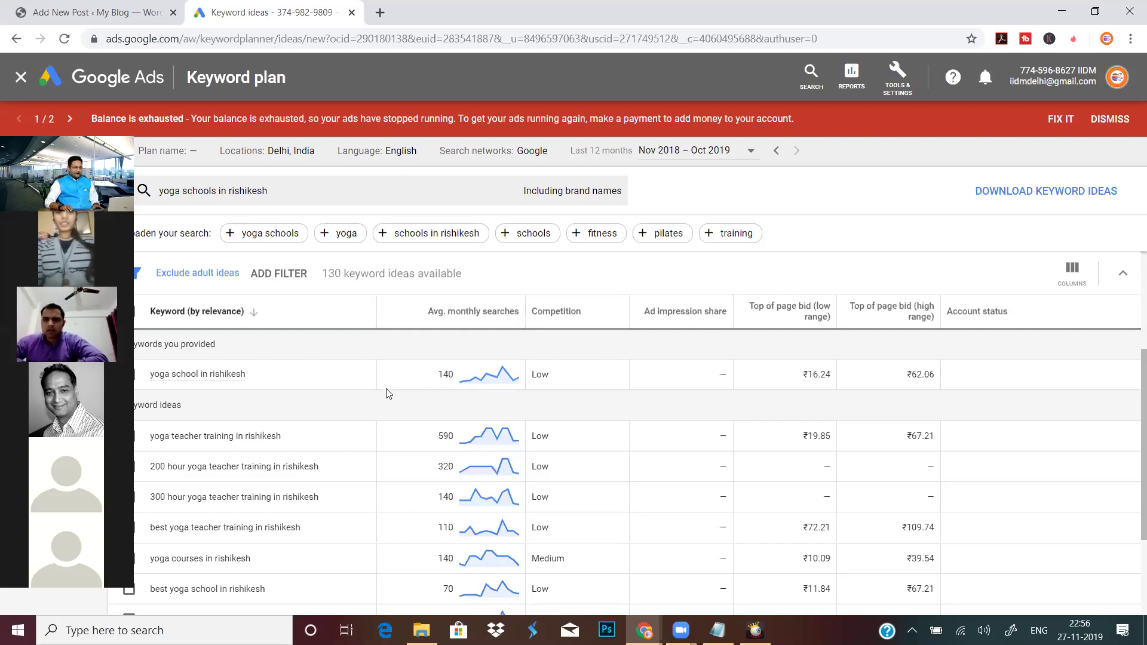
Replace Delhi with the city of Dubai, United Arab Emirates as the target location
click(319, 153)
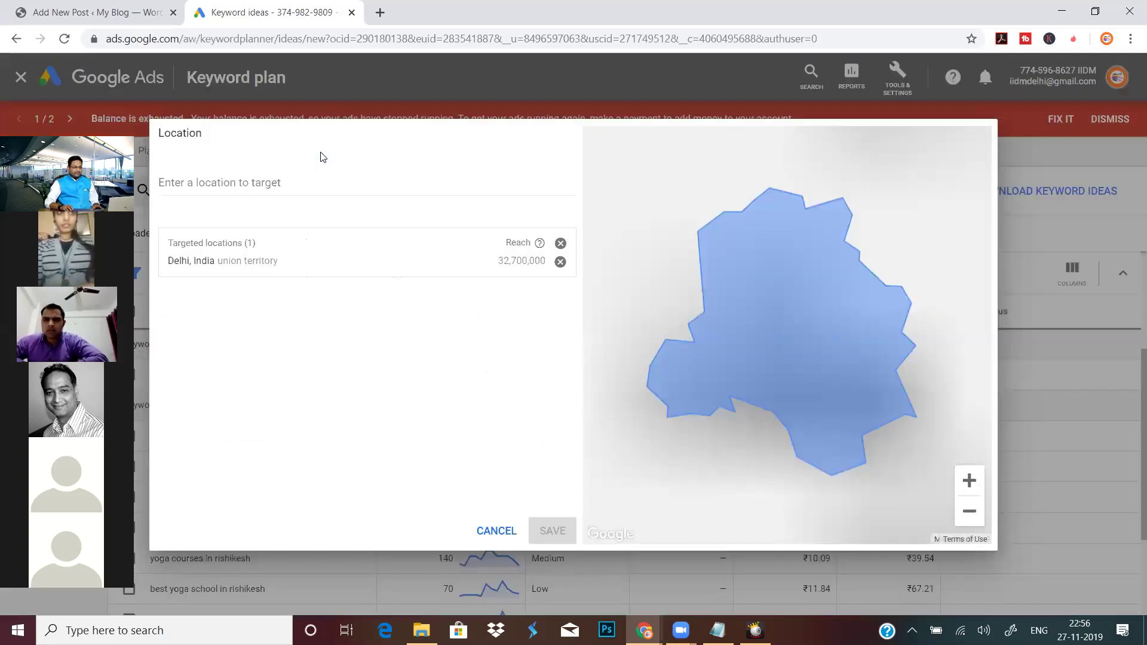
click(561, 261)
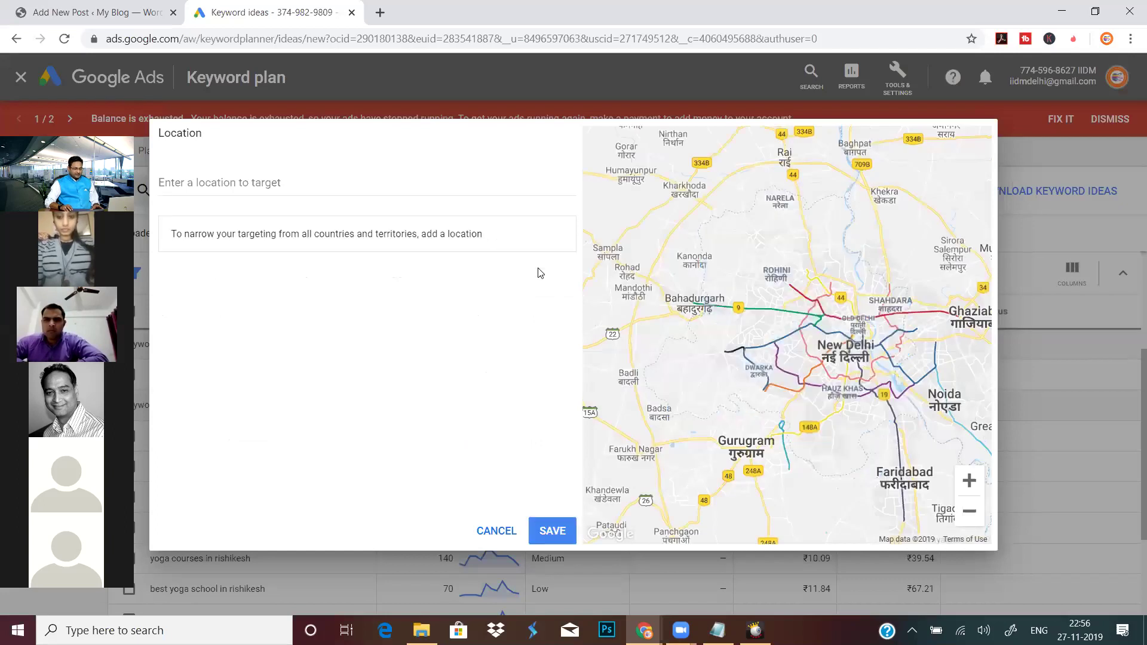
click(280, 193)
text(dubai)
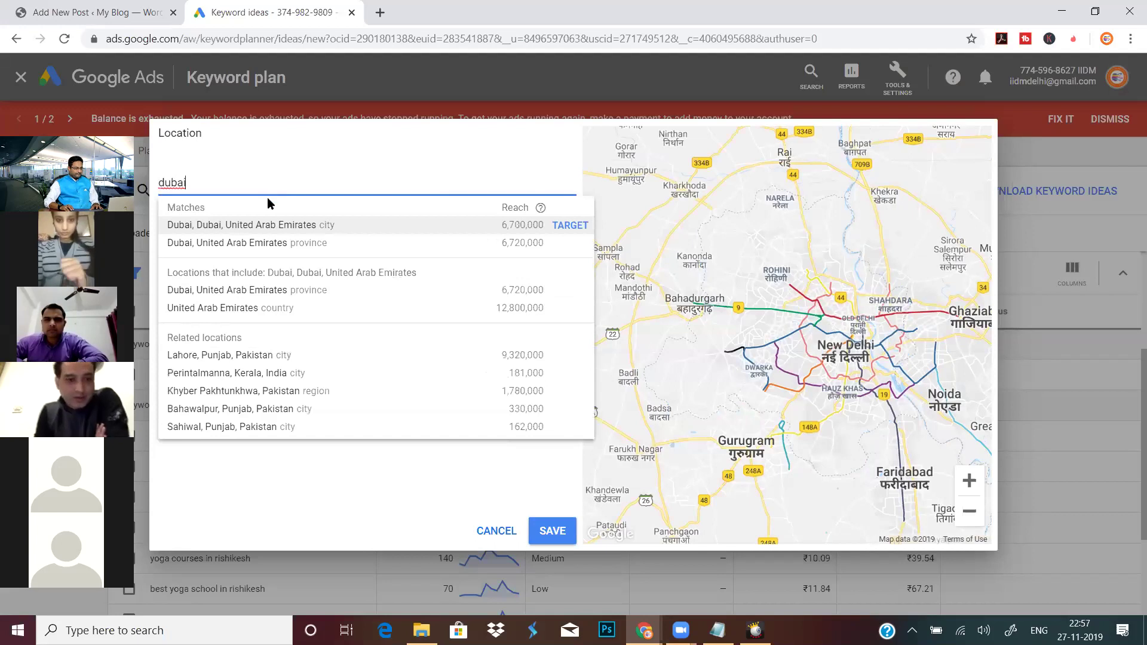
click(263, 224)
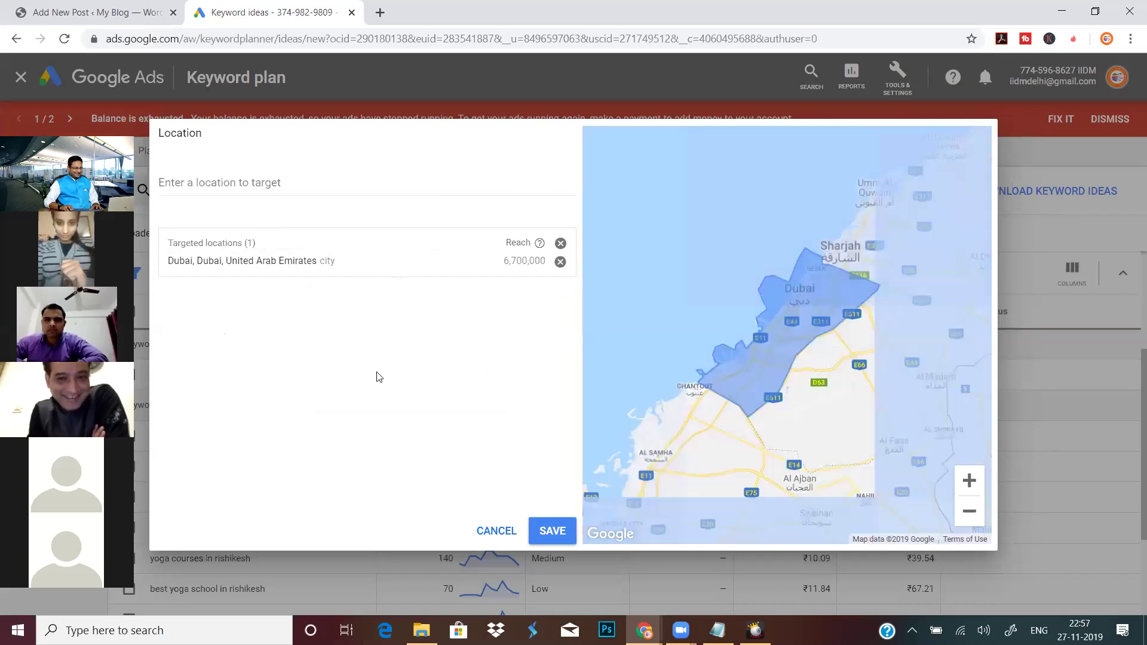
click(551, 531)
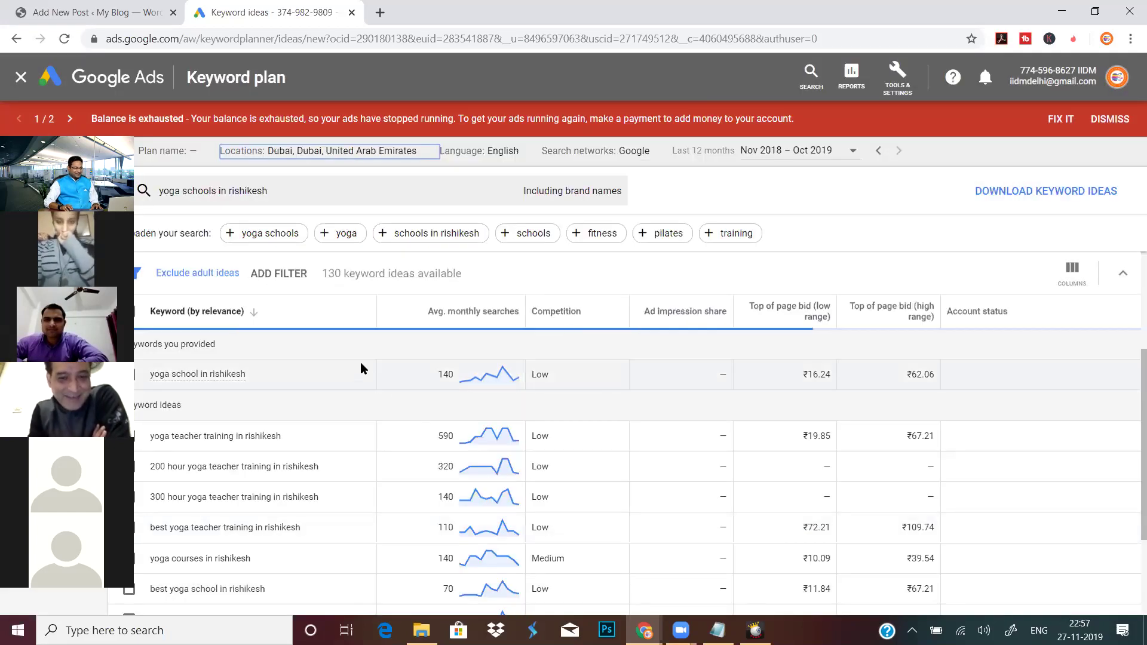
Scroll the Dubai results, where 'yoga school in rishikesh' shows 10 monthly searches
scroll(362, 374, down, 3)
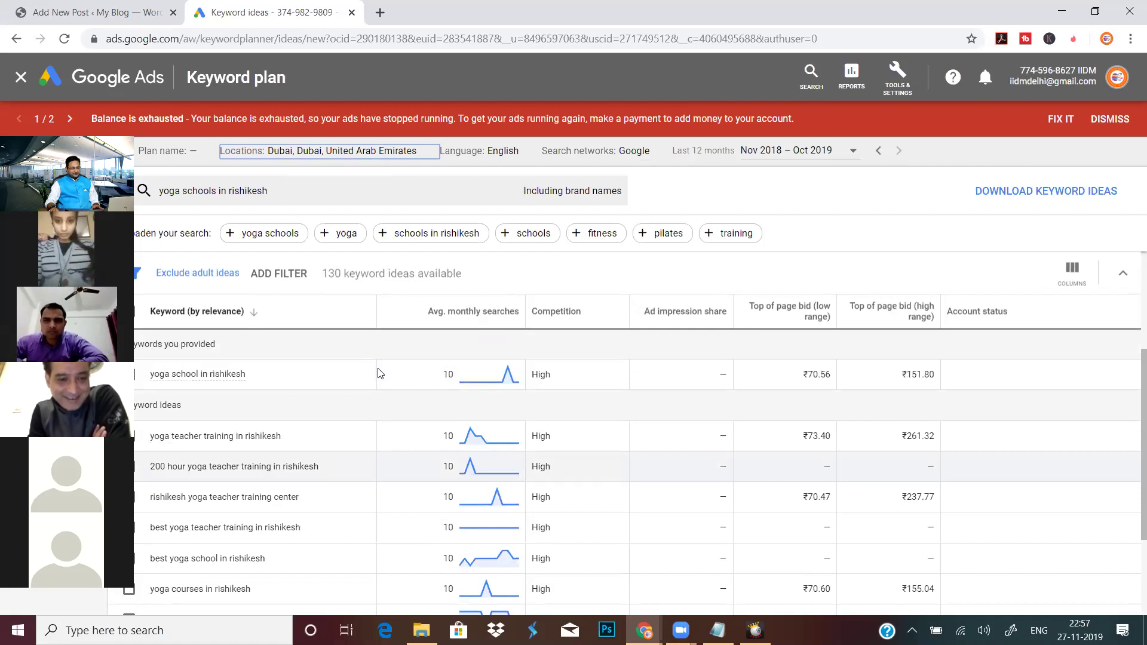
scroll(380, 375, down, 3)
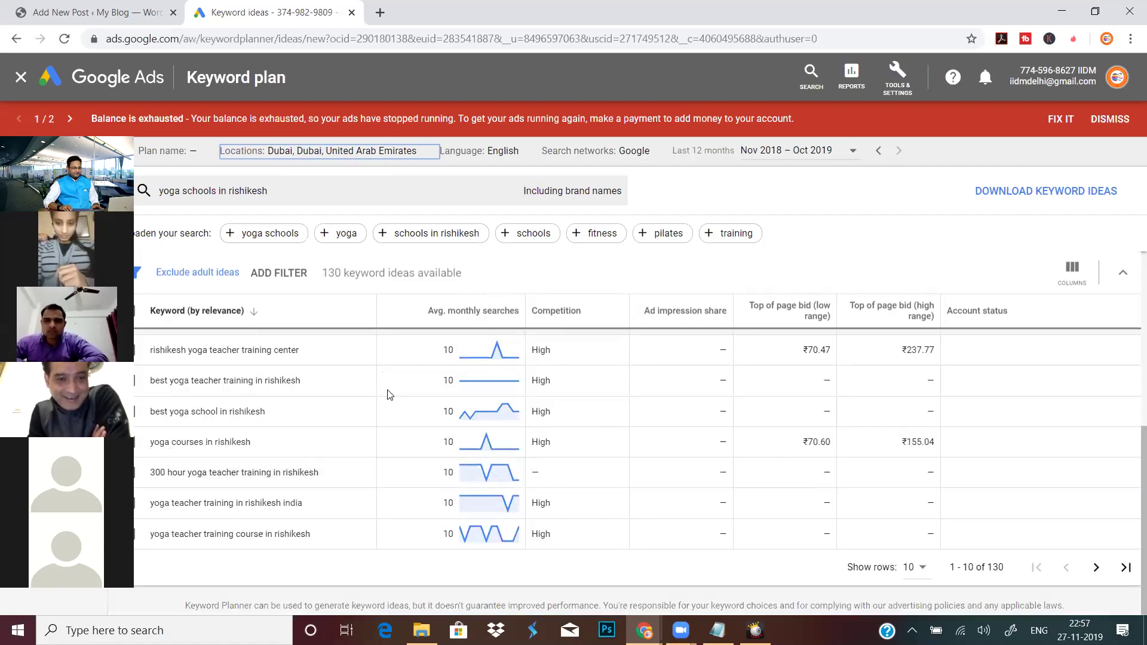
scroll(390, 396, up, 2)
scroll(389, 396, up, 3)
scroll(389, 396, down, 3)
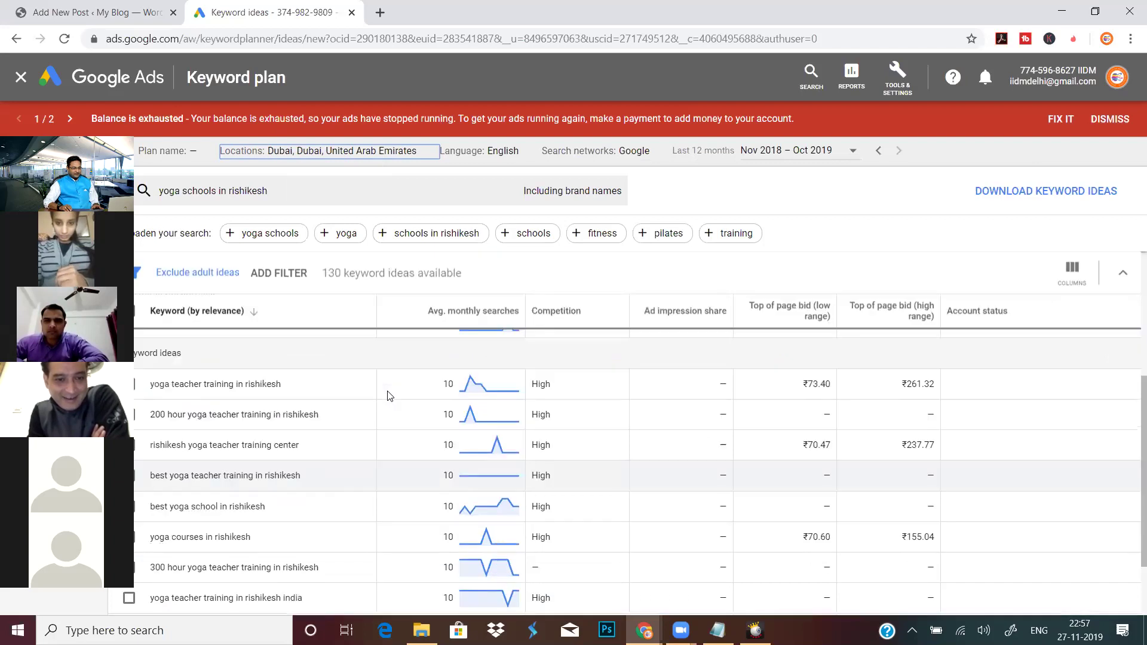
scroll(390, 396, down, 2)
scroll(390, 396, up, 3)
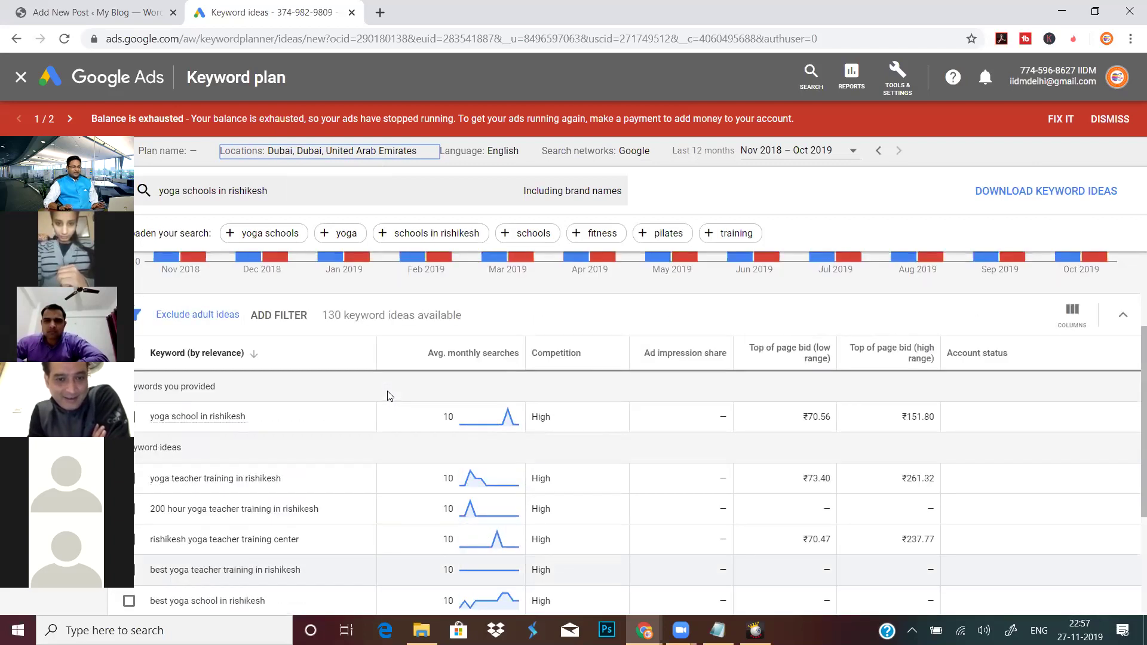
scroll(389, 397, up, 3)
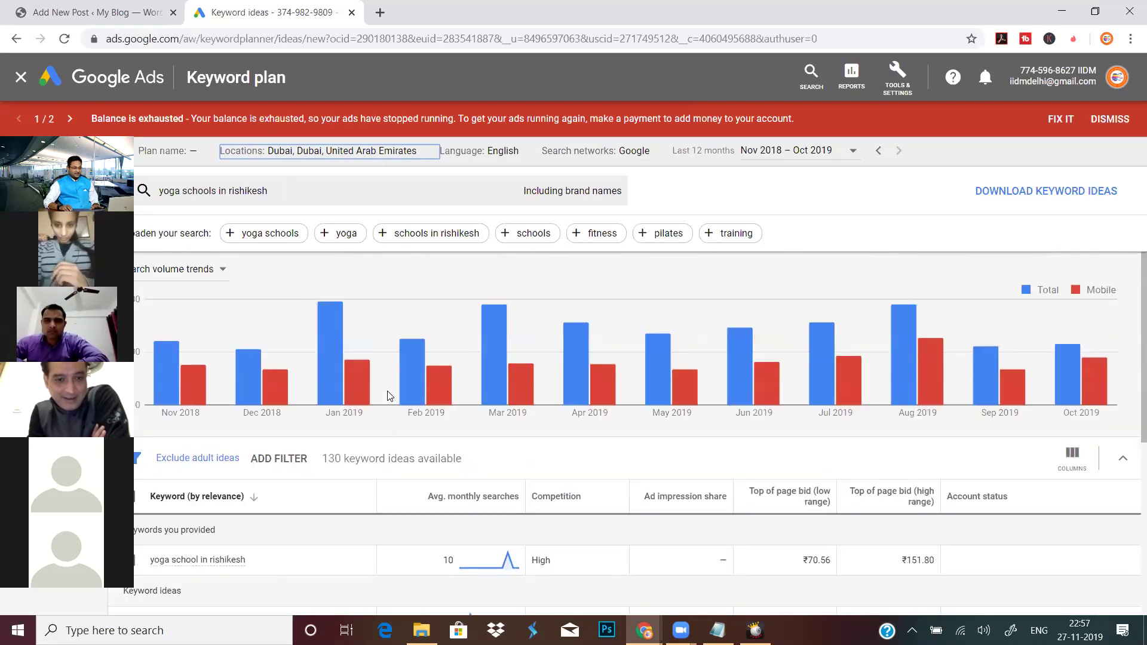
Replace the seed keyword 'yoga schools in rishikesh' with 'agile training' and get results
click(305, 197)
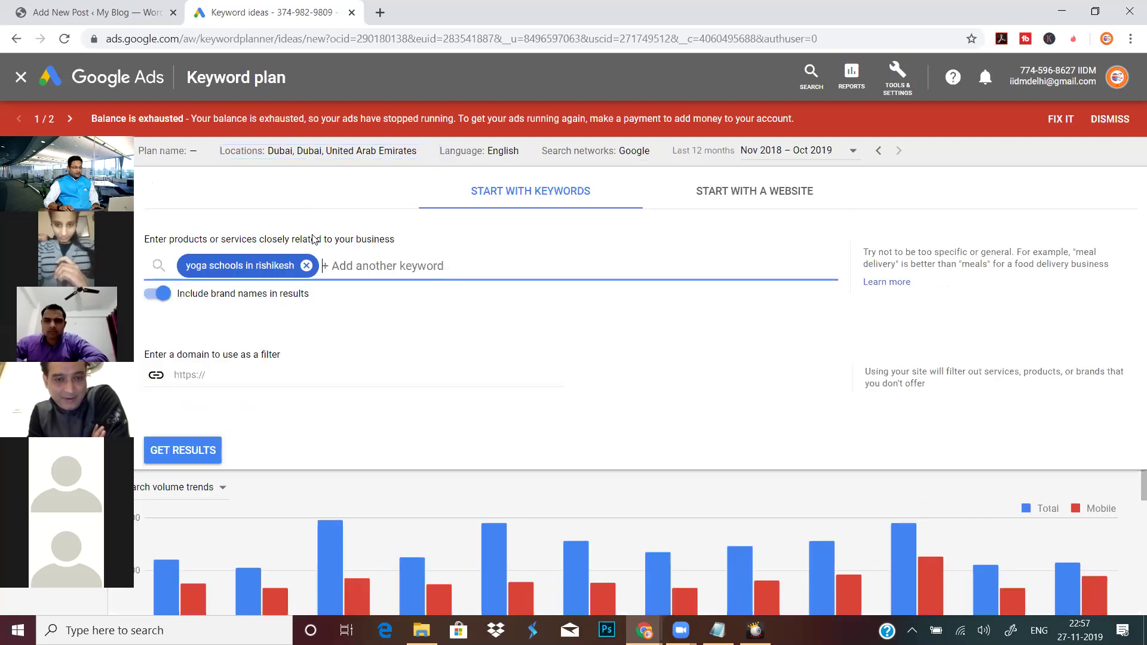
click(307, 266)
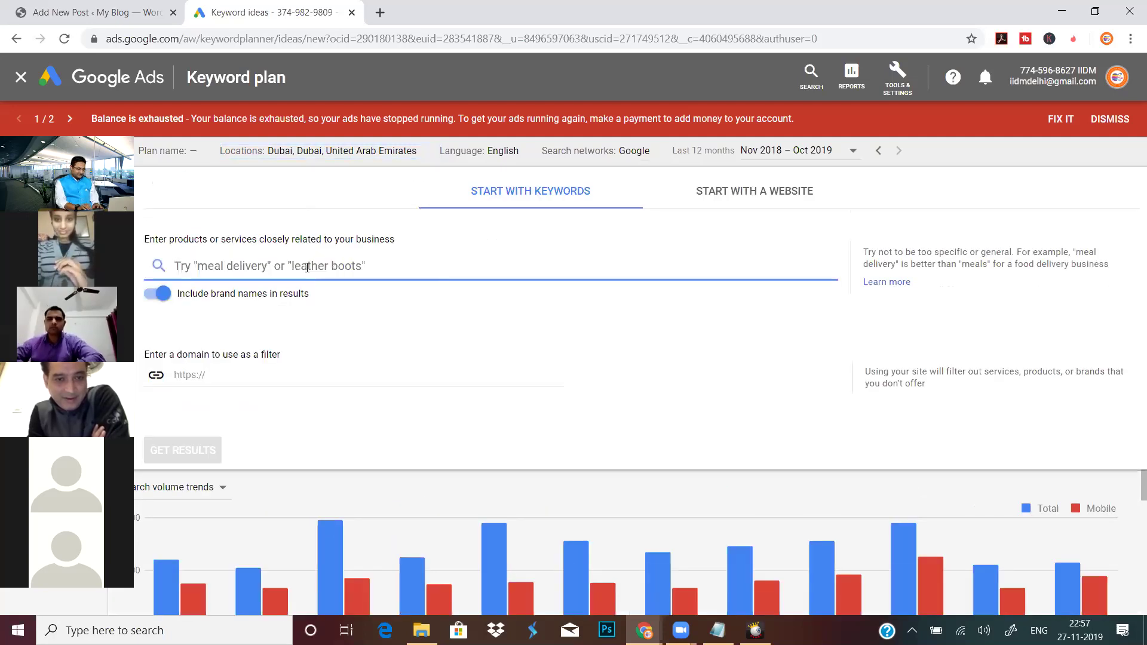
text(a)
text(z)
text(i)
key(BackSpace)
key(BackSpace)
text(gile training)
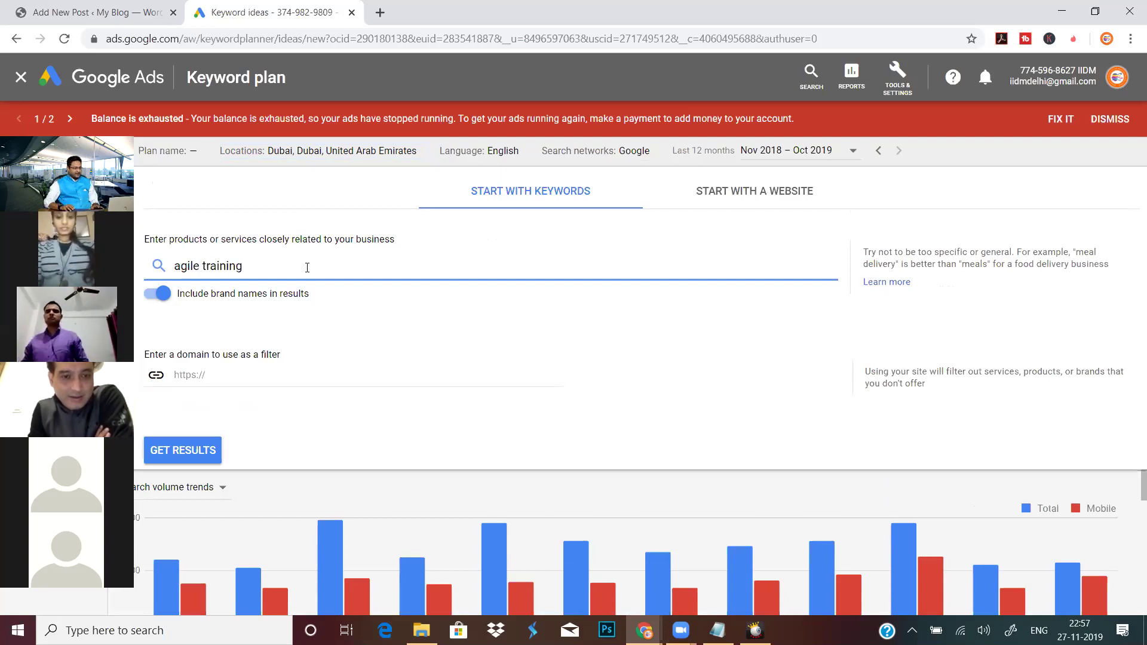
click(186, 453)
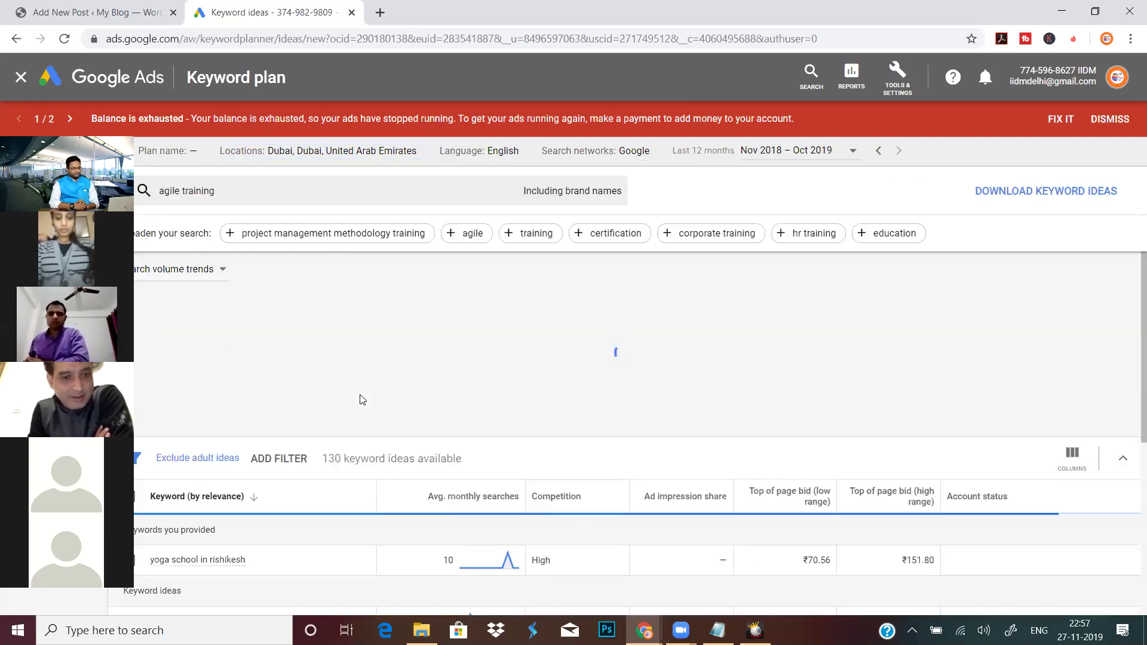
Browse the 830 Dubai keyword ideas, selecting the 'scrum master certification' keyword text
scroll(381, 418, down, 3)
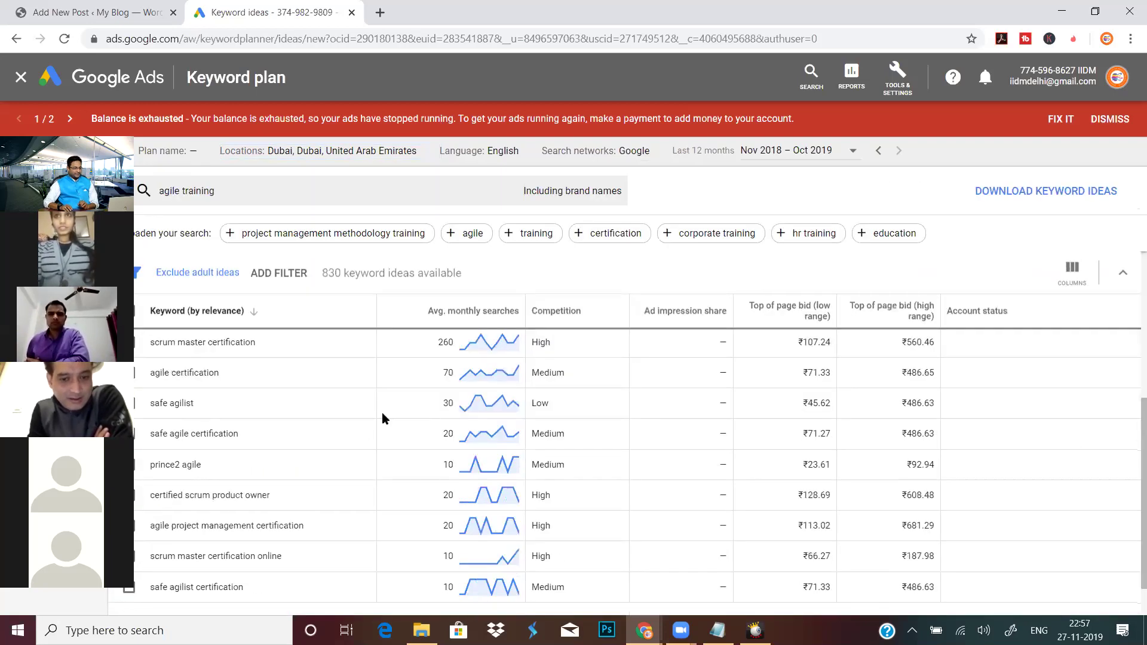
scroll(392, 374, up, 2)
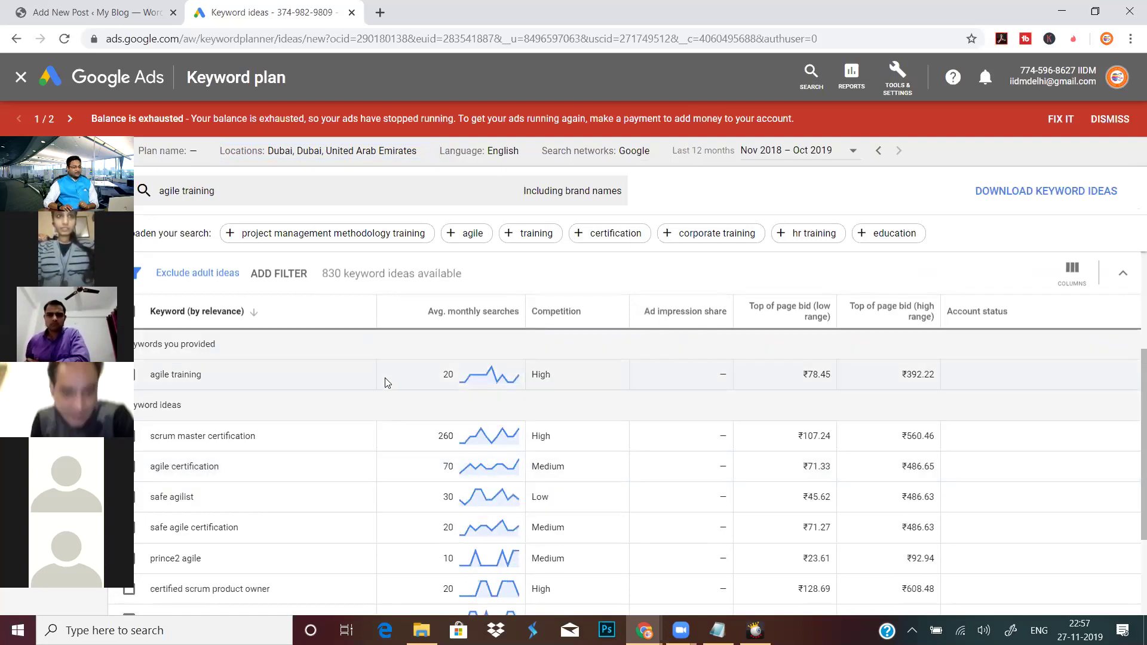
drag(268, 439, 142, 439)
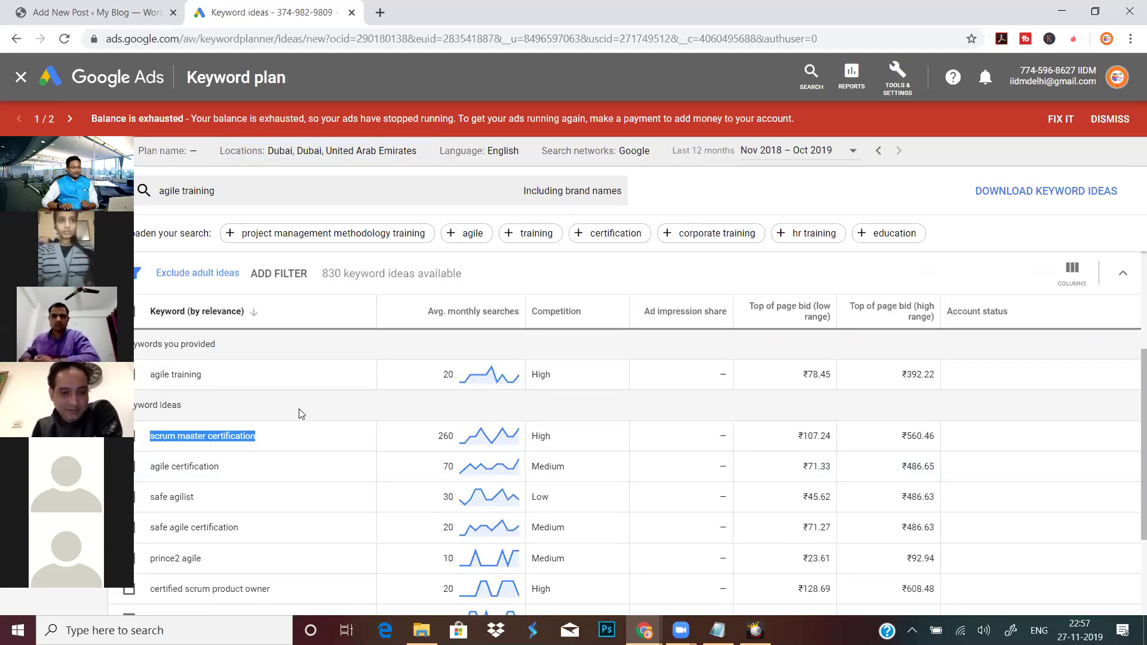
scroll(297, 410, up, 3)
scroll(266, 479, down, 2)
drag(202, 467, 148, 466)
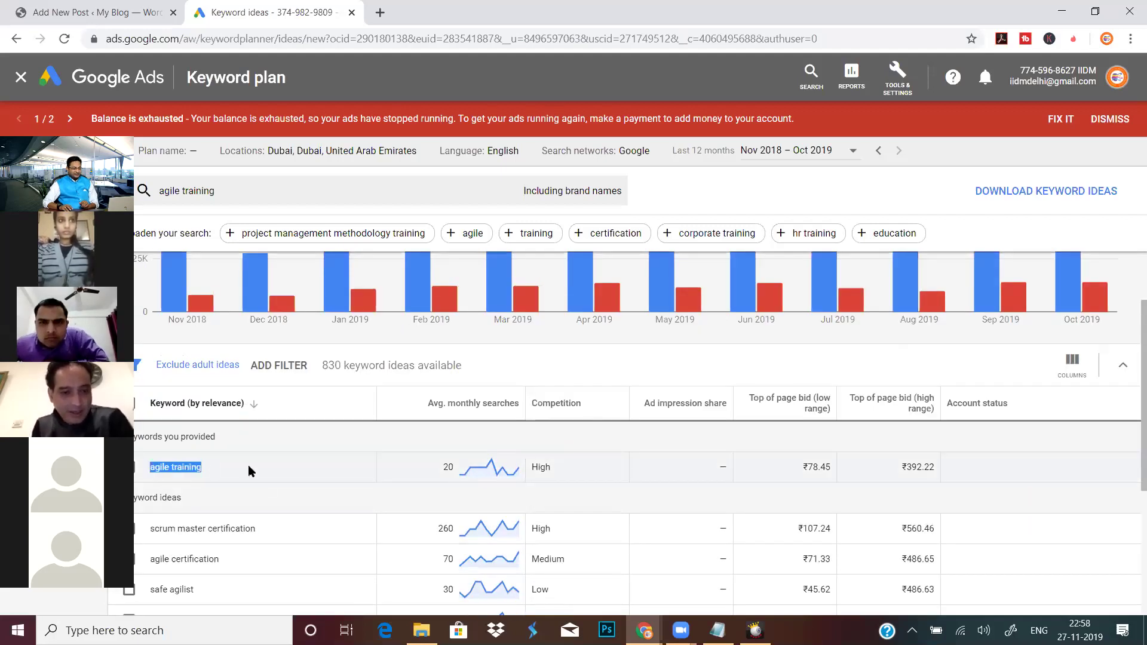
scroll(249, 465, down, 2)
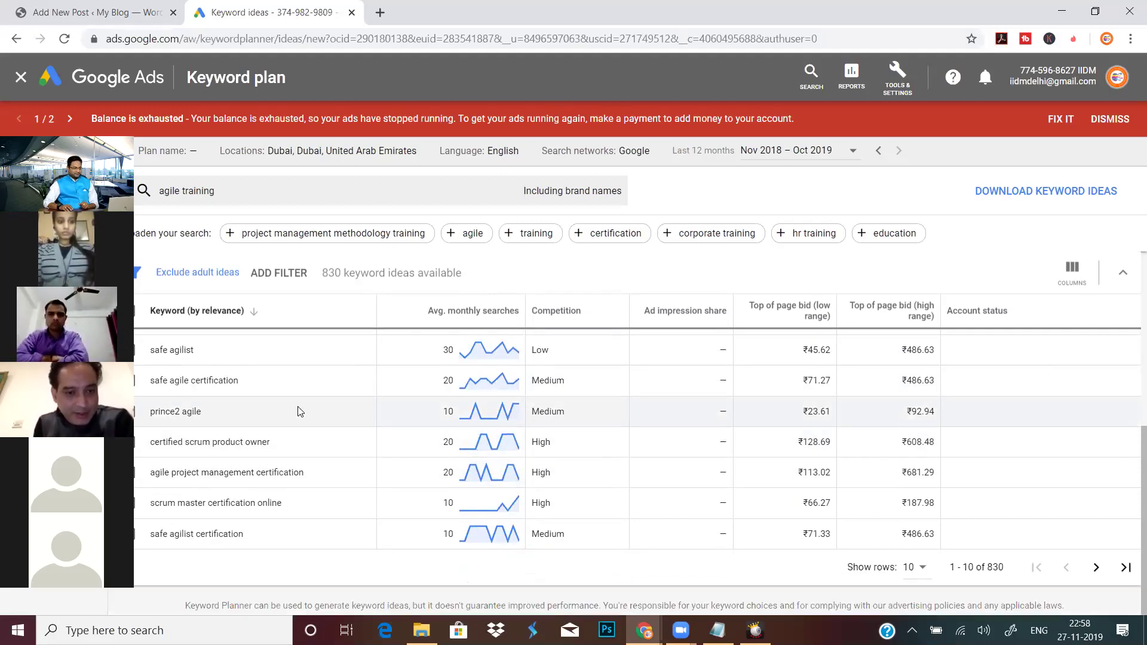
scroll(298, 411, up, 3)
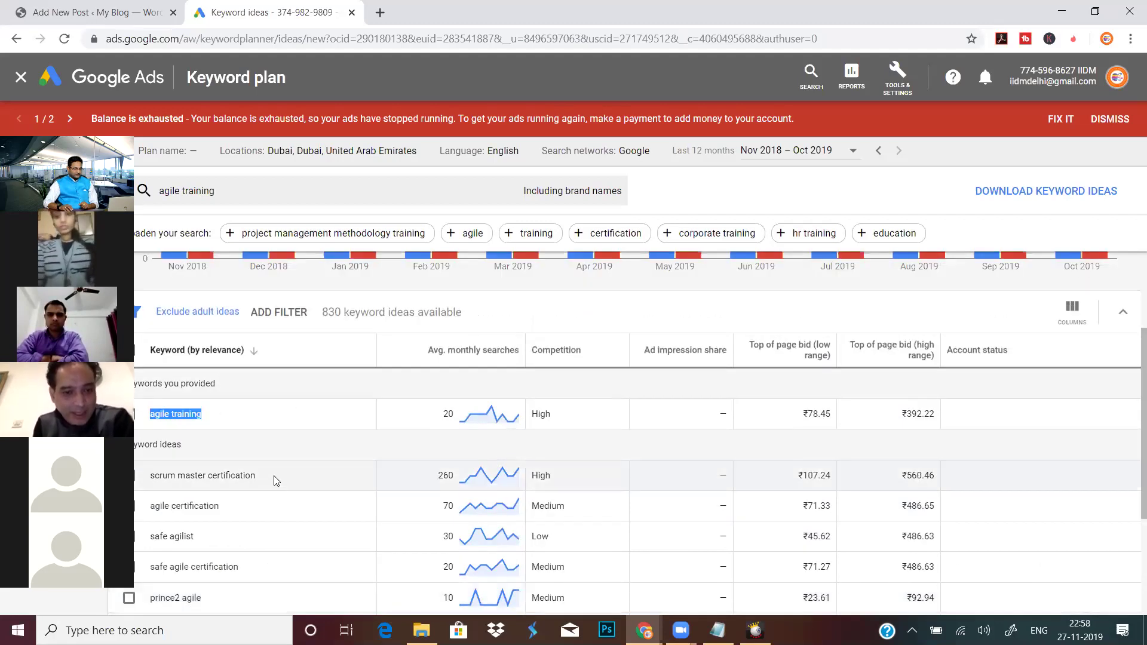
scroll(276, 481, down, 3)
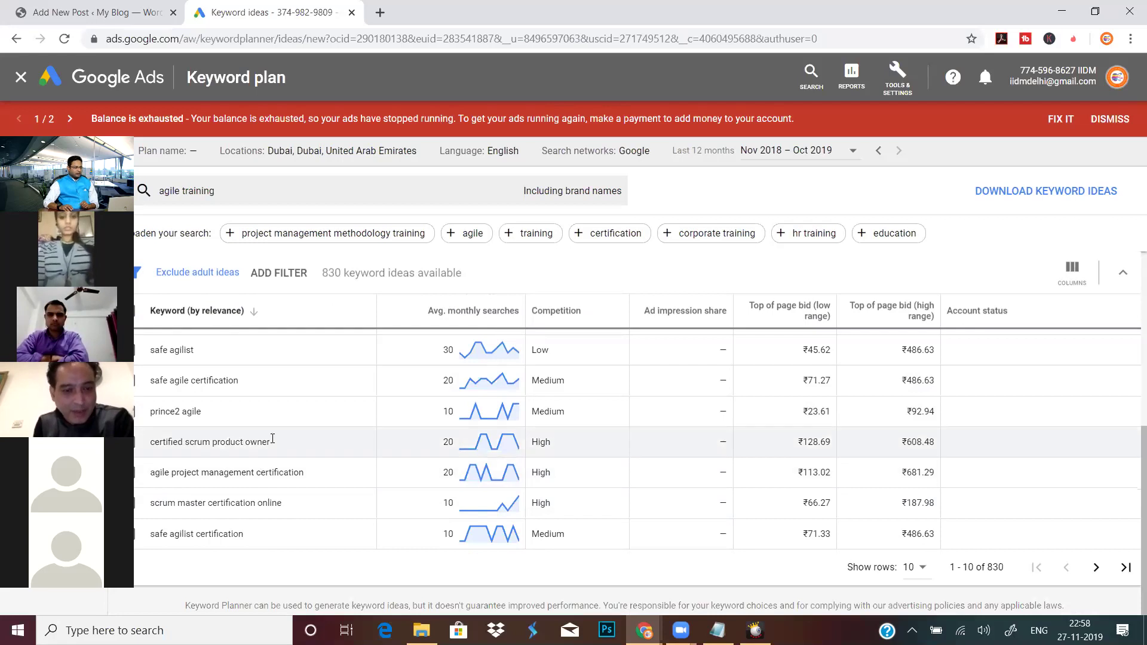
scroll(280, 444, up, 3)
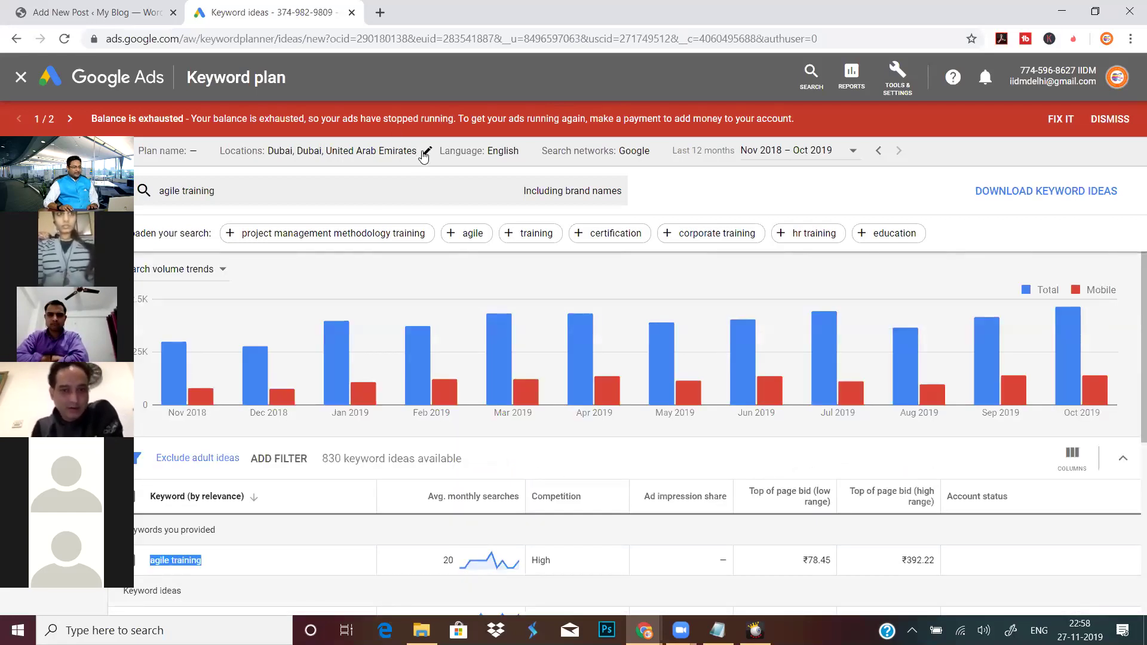
Swap the Dubai location for the whole United Arab Emirates, found by searching 'uae'
click(425, 153)
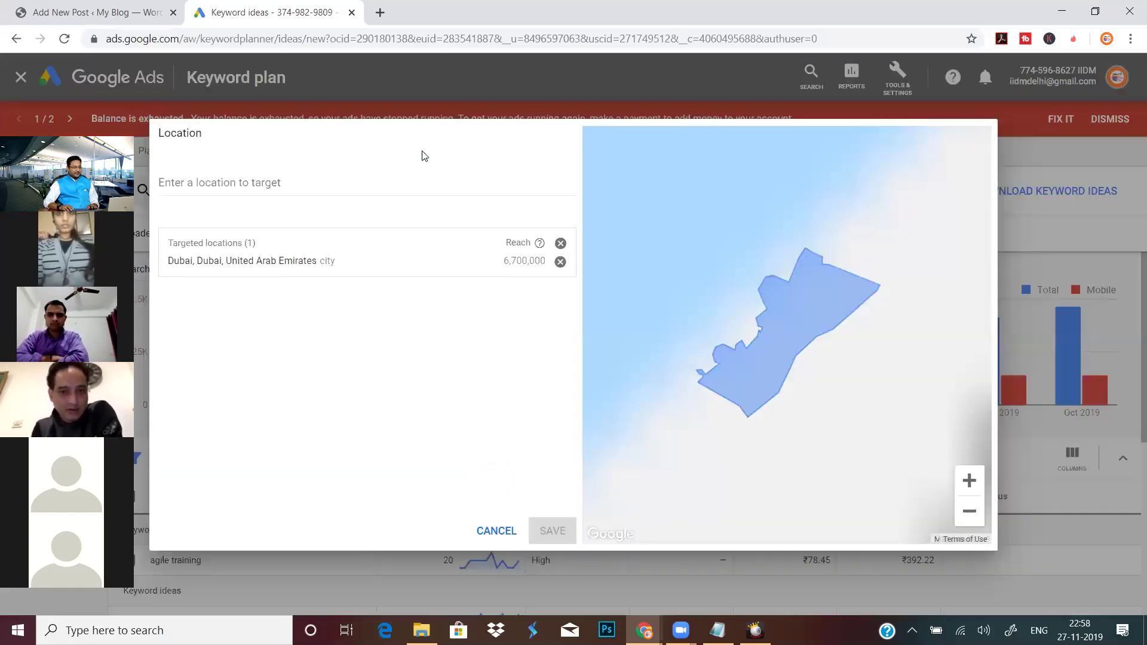
click(561, 261)
click(318, 184)
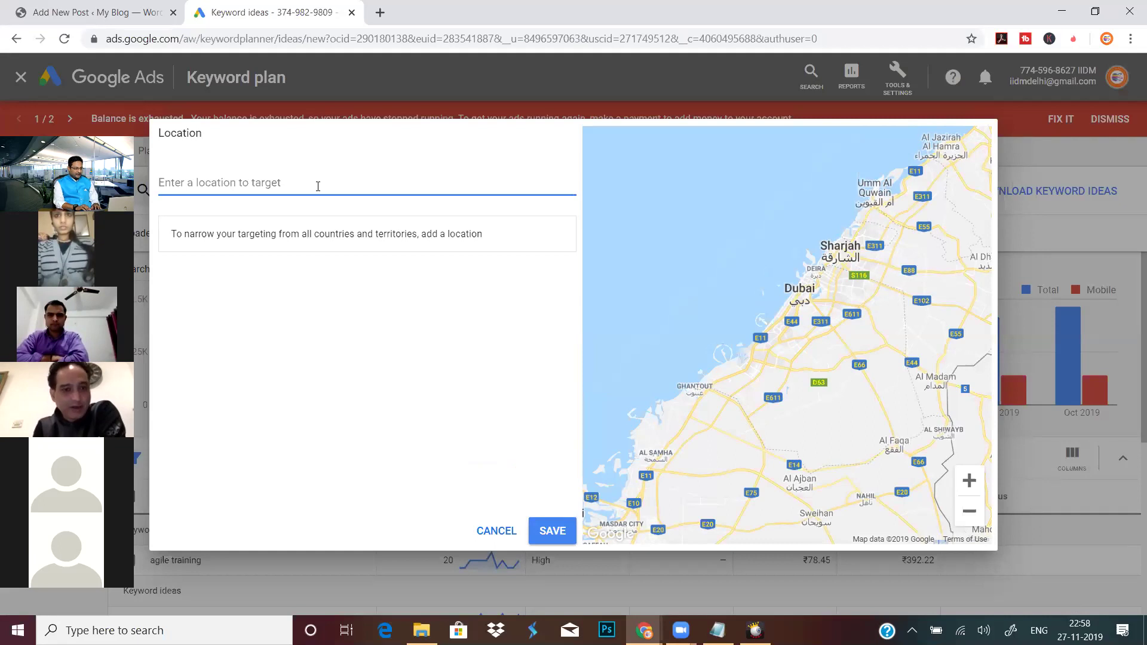
text(u)
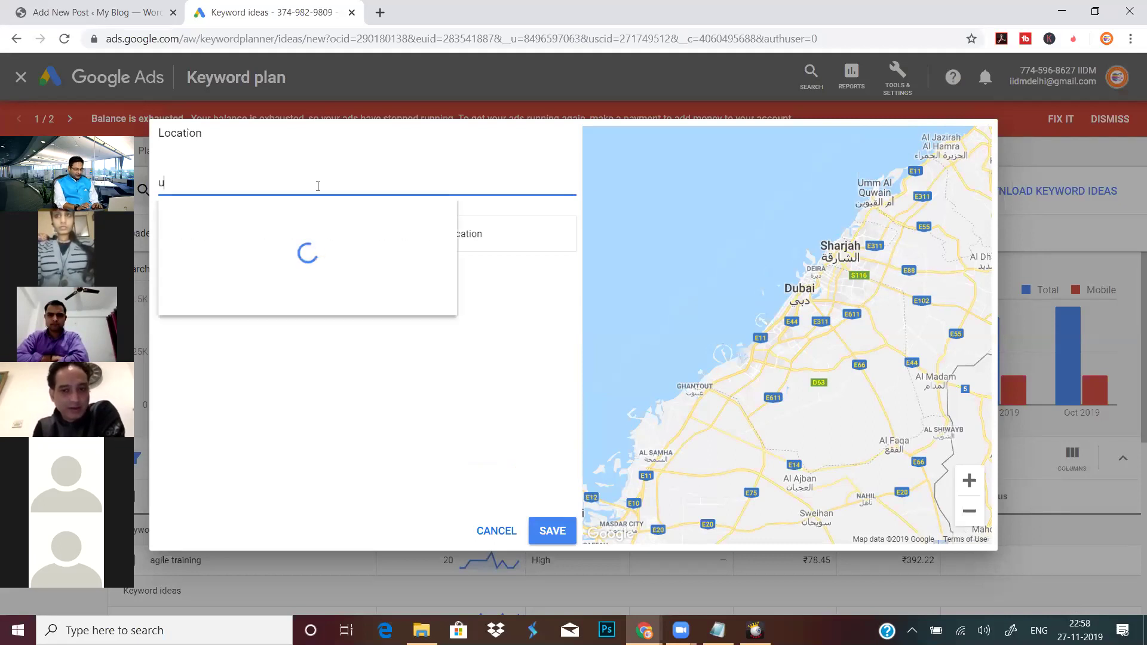
text(ae)
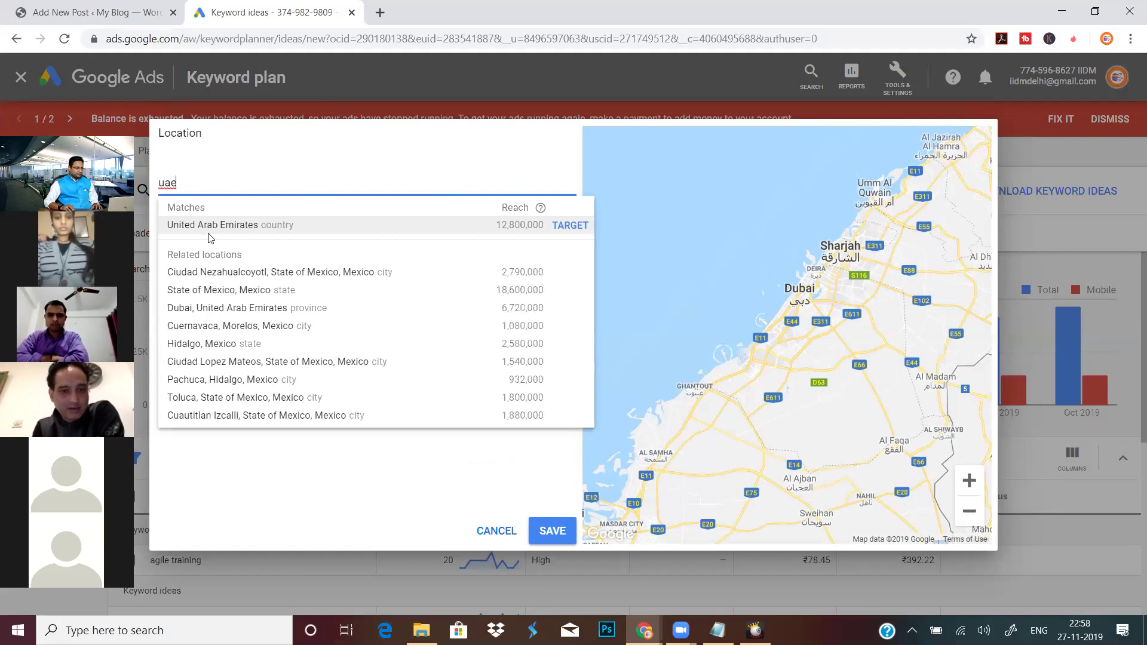
click(210, 231)
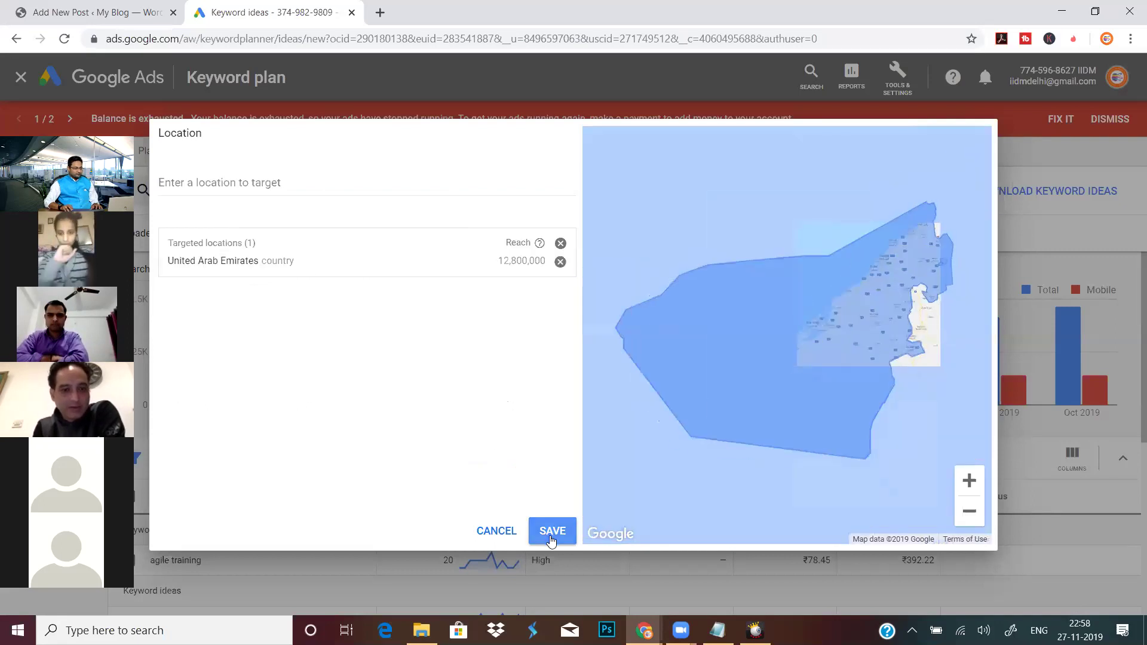
click(552, 530)
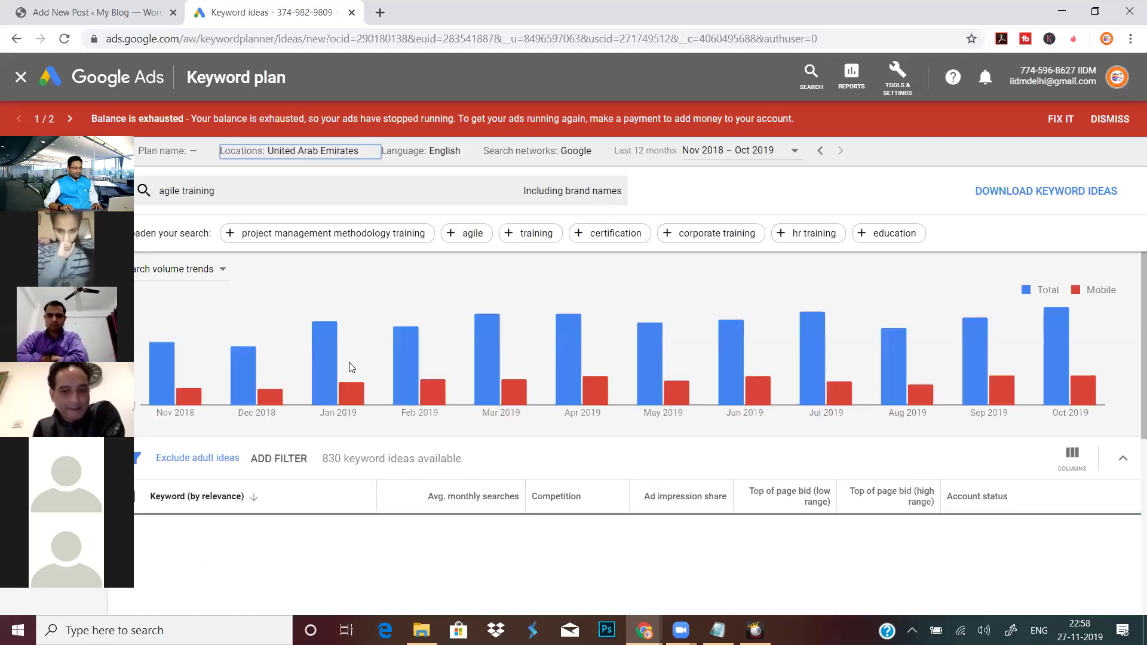
Scroll the UAE results, where 'scrum master certification' leads at 390 monthly searches
scroll(351, 366, down, 5)
scroll(352, 367, up, 2)
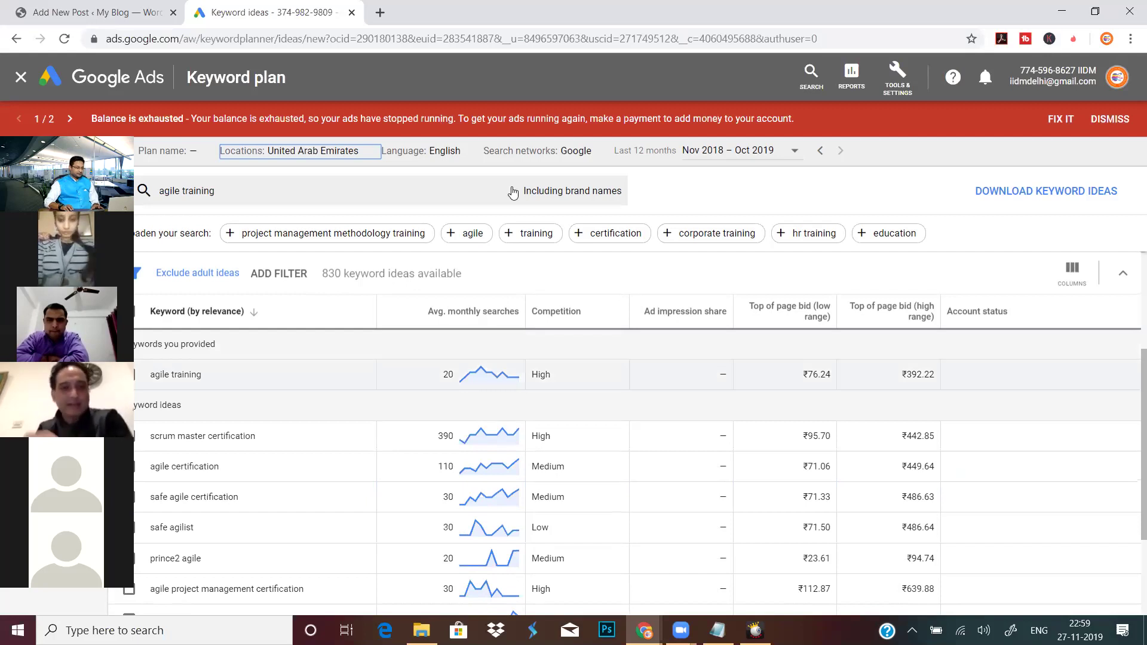
Replace United Arab Emirates with United States as the targeted location
click(366, 153)
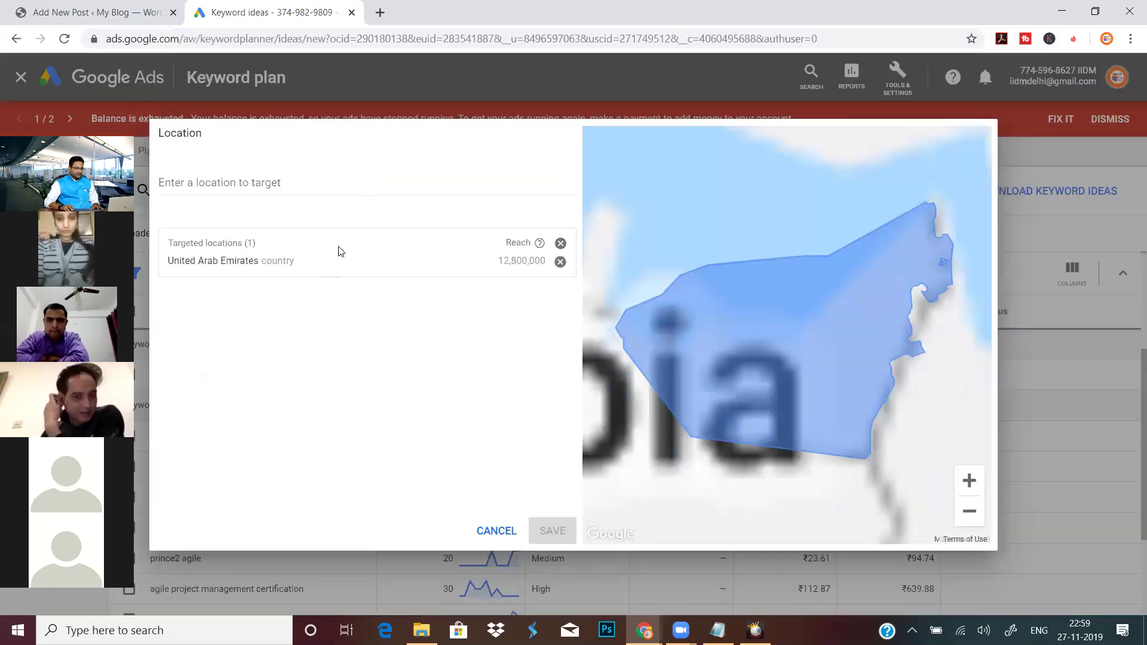
click(560, 260)
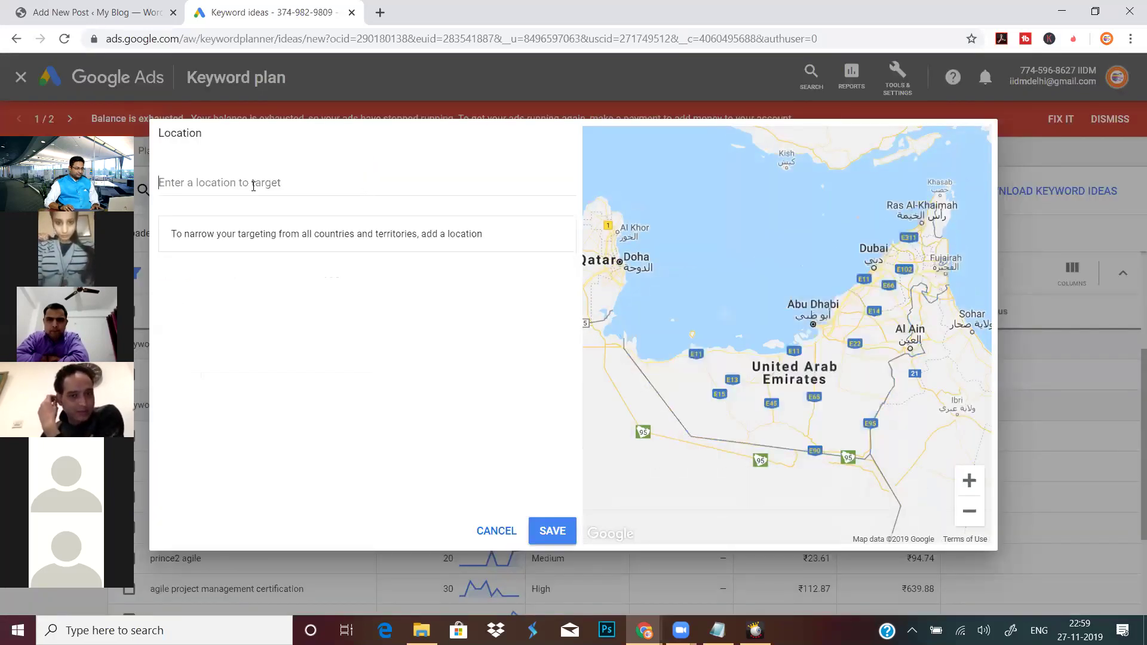
text(unit)
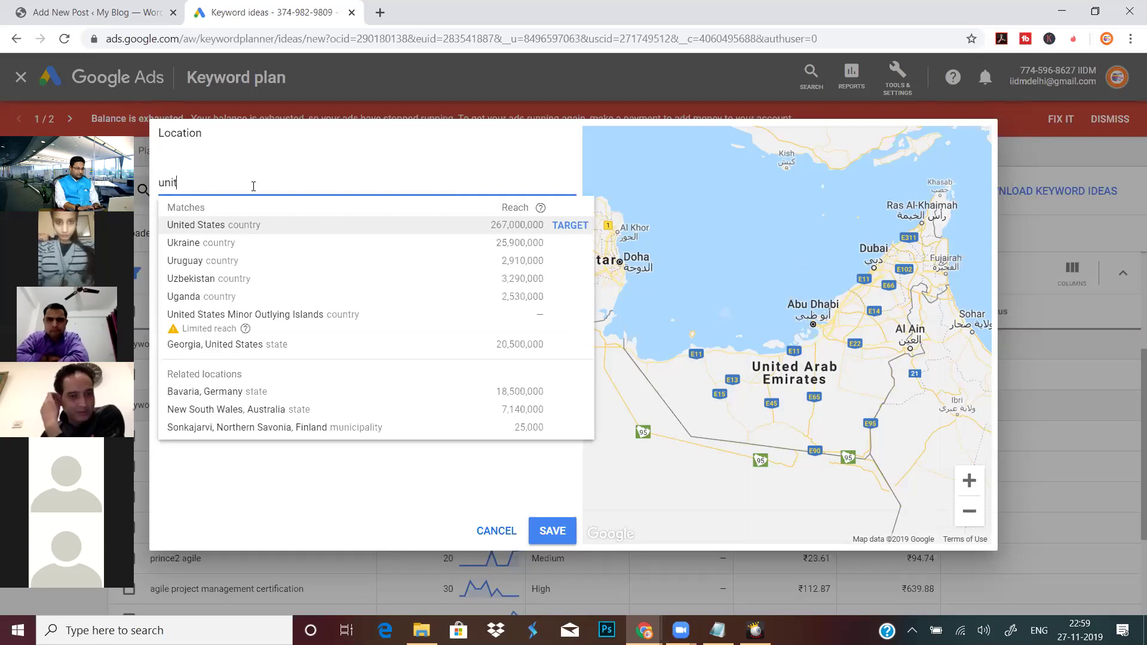
text(ed)
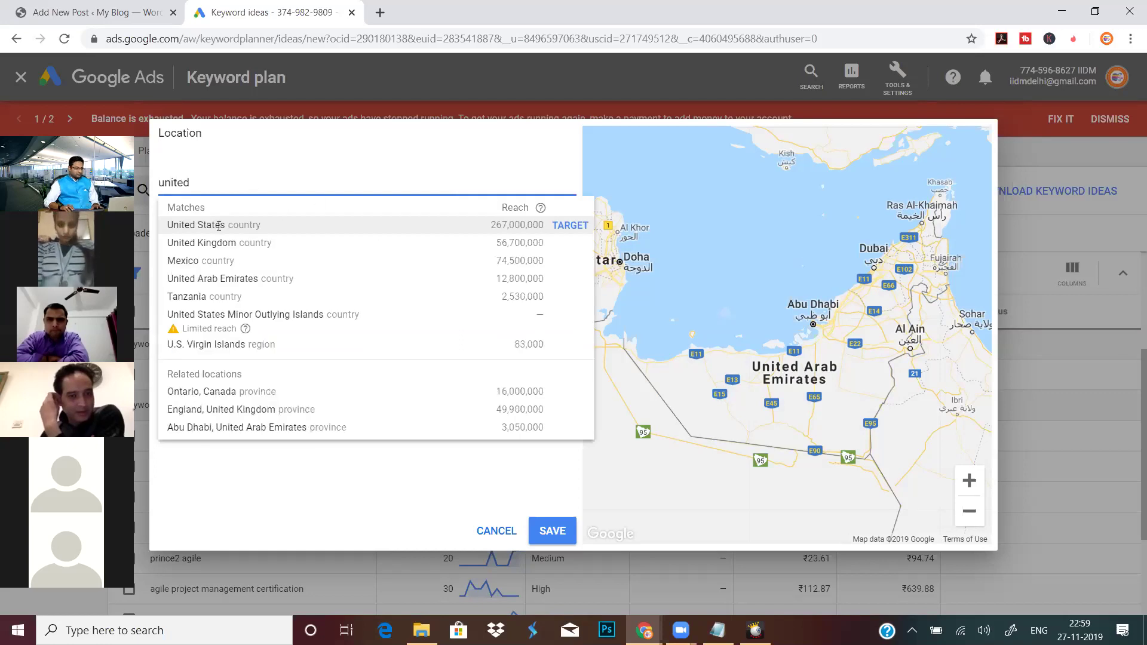
click(221, 226)
click(566, 537)
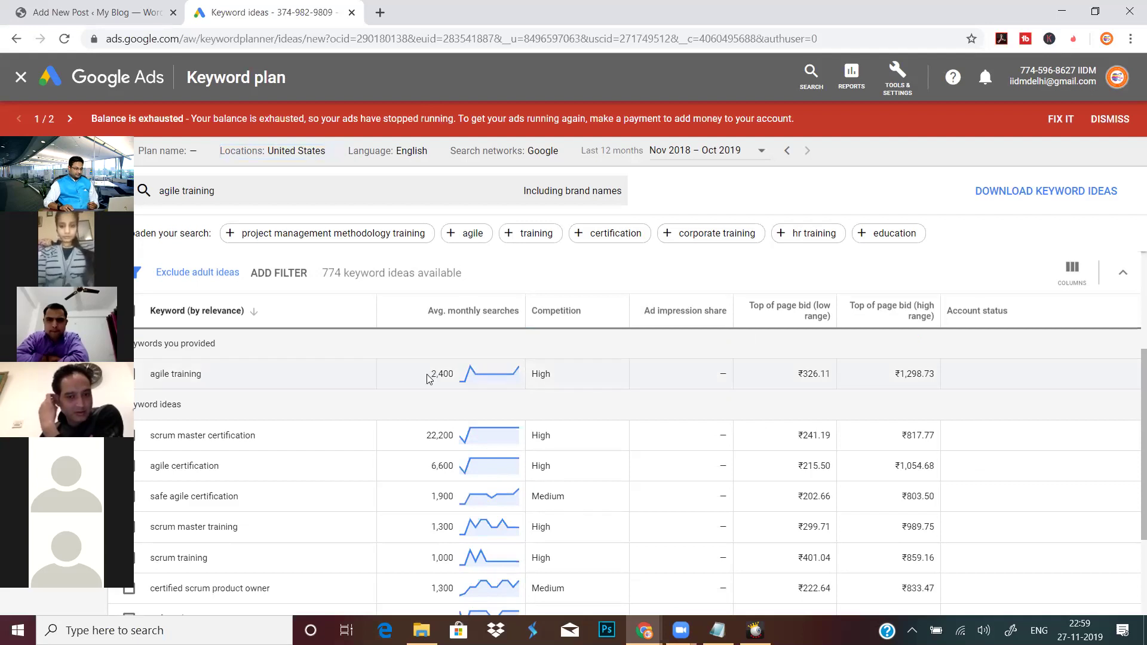
mouse_move(474, 377)
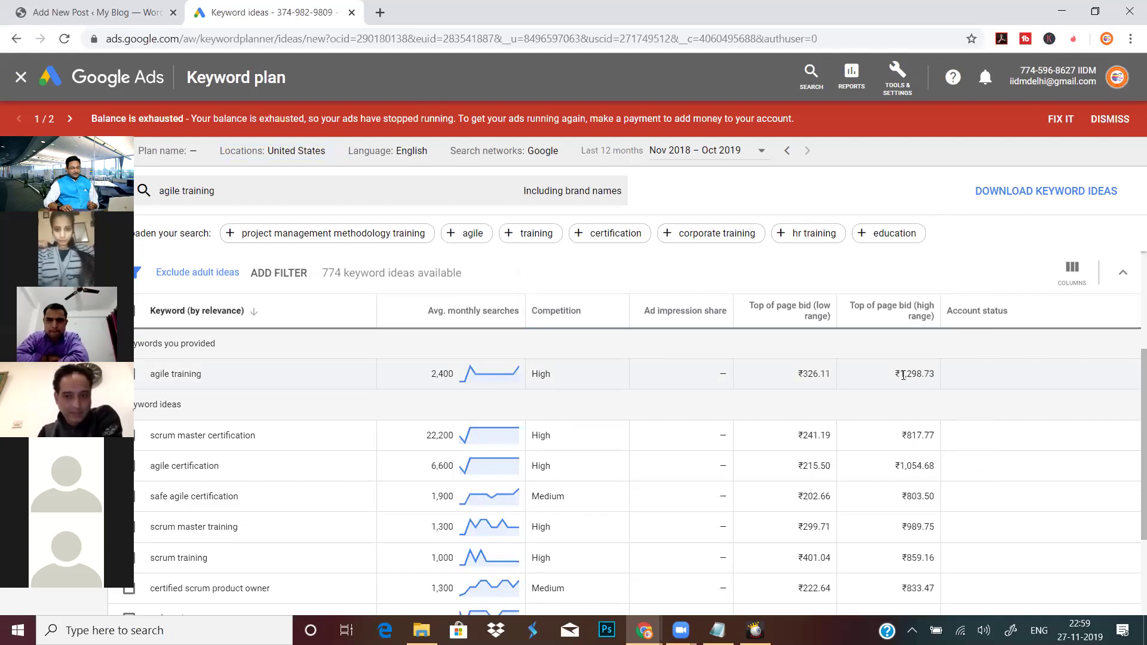
double_click(917, 373)
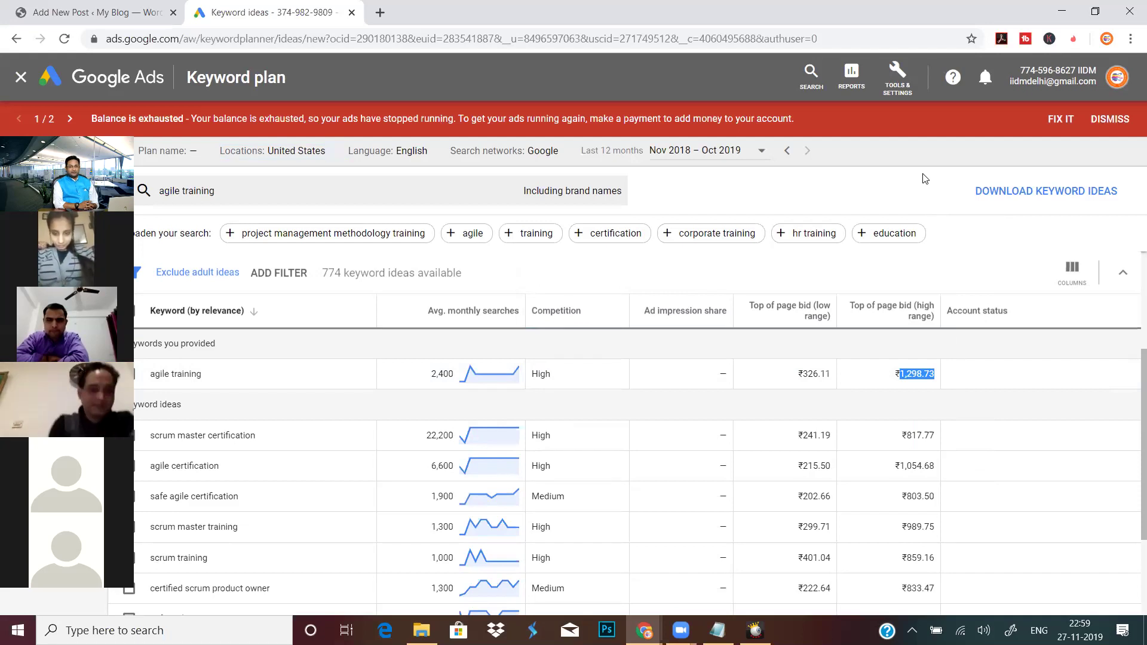
click(912, 199)
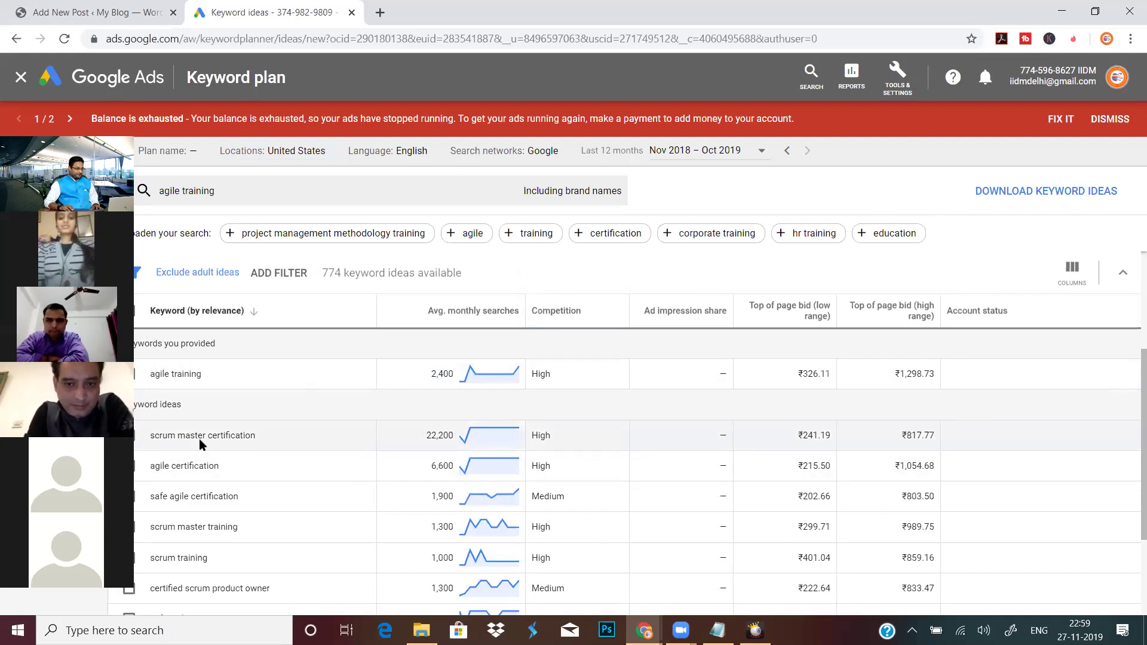
scroll(200, 439, up, 2)
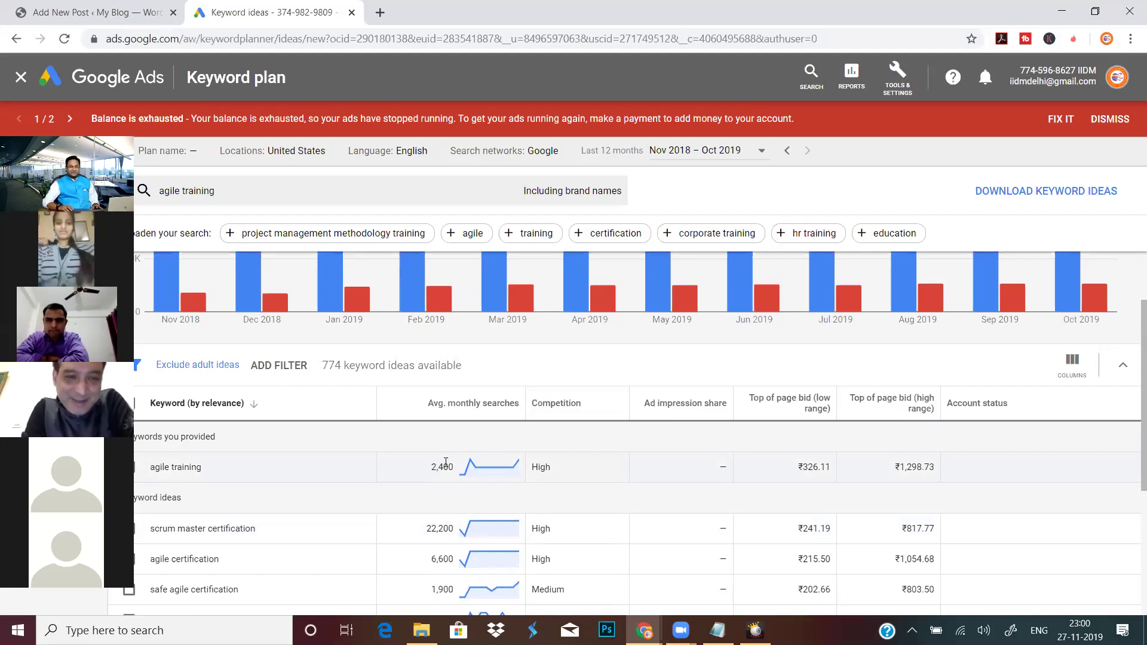
scroll(446, 463, down, 2)
scroll(443, 470, down, 2)
scroll(440, 478, up, 6)
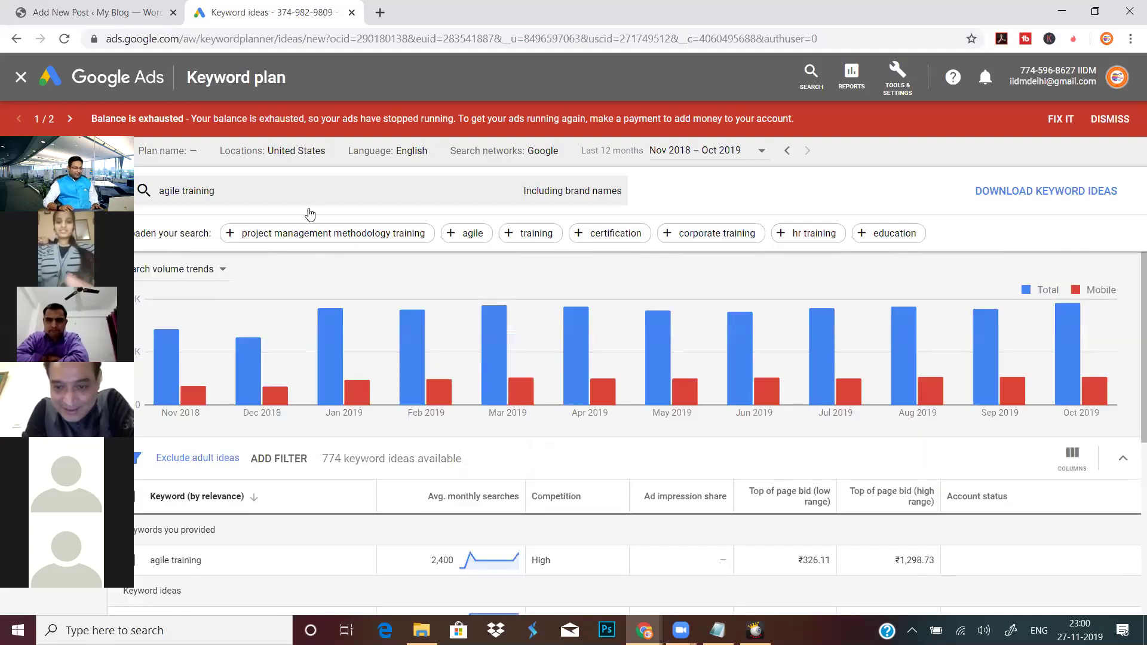
Replace United States with New York state as the target location, confirming with Enter
click(338, 154)
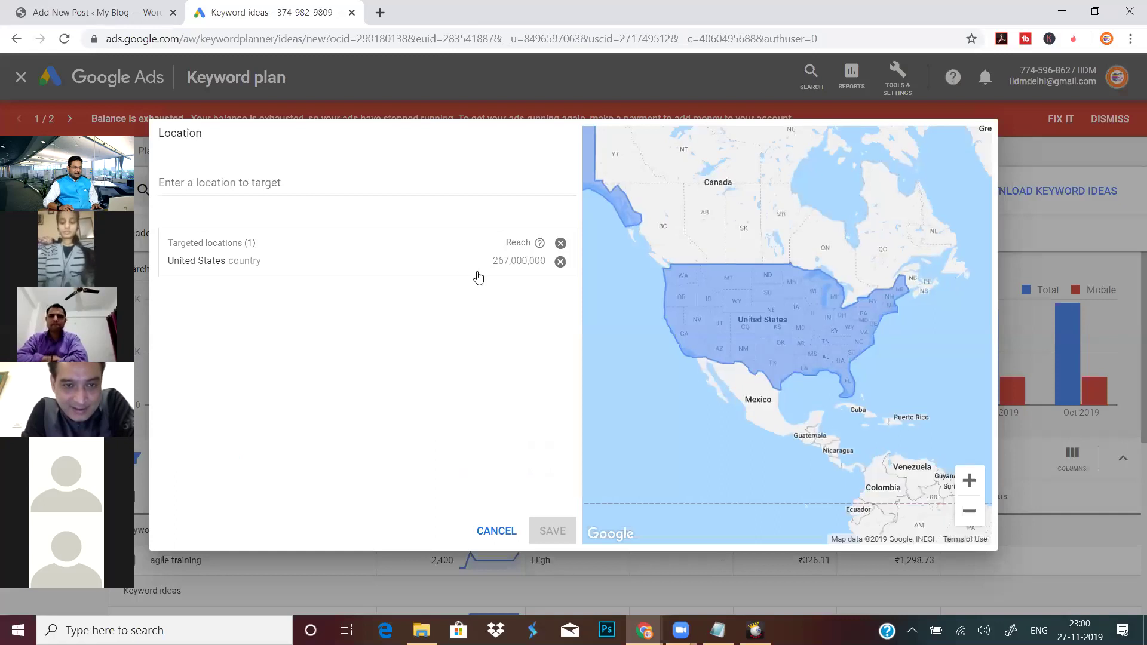
click(559, 261)
click(351, 185)
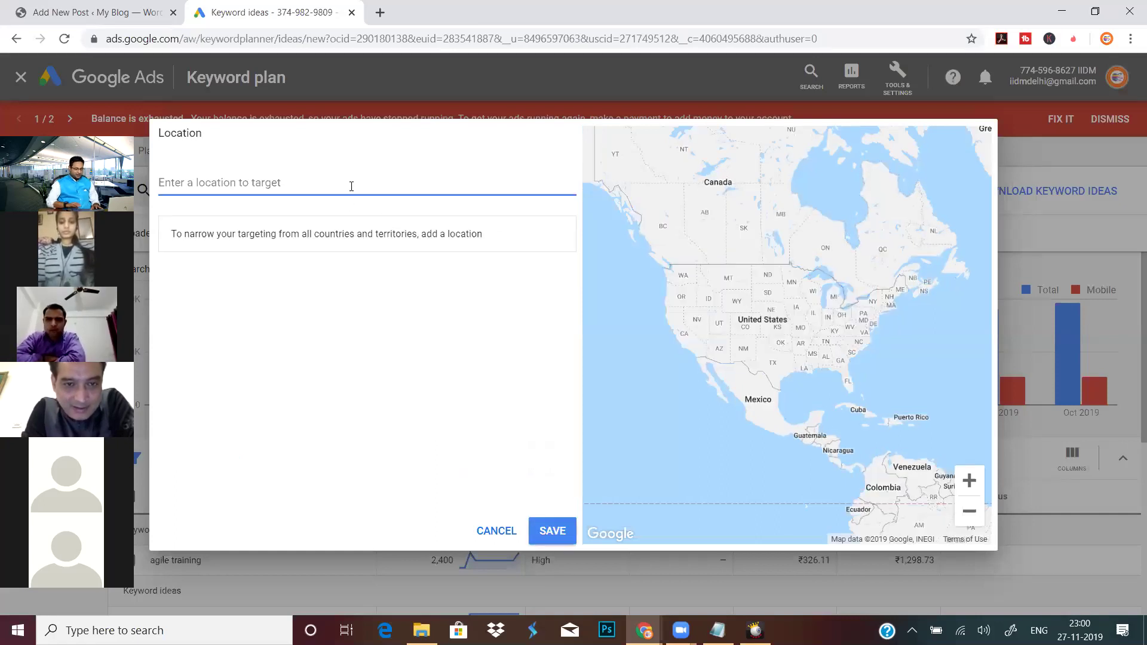
text(new)
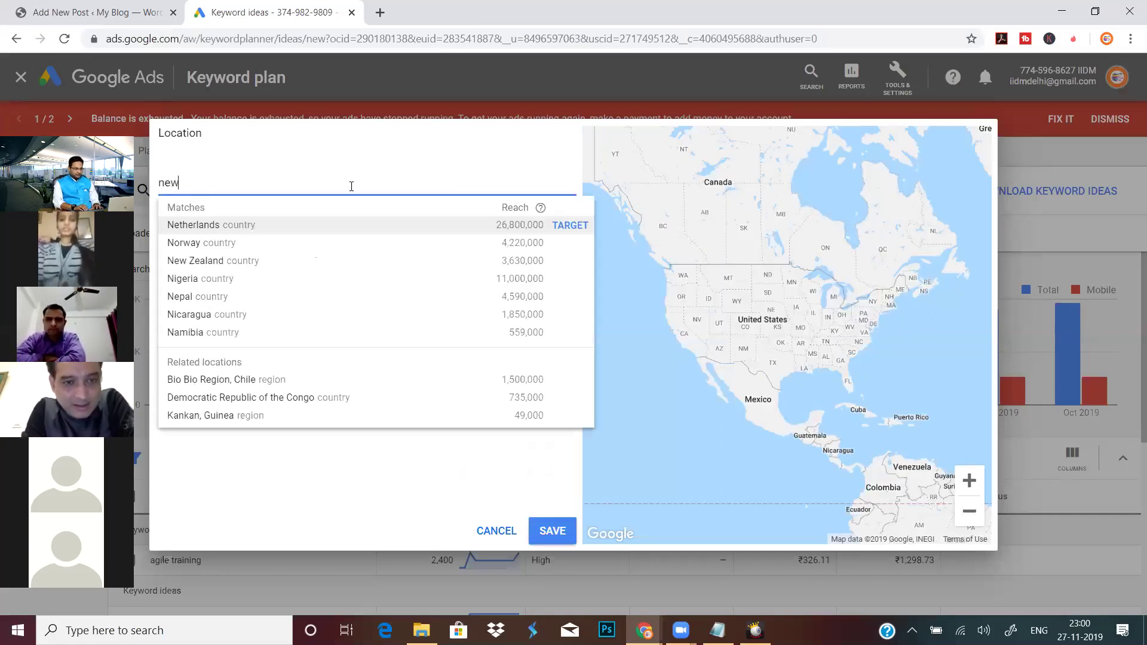
text( yor)
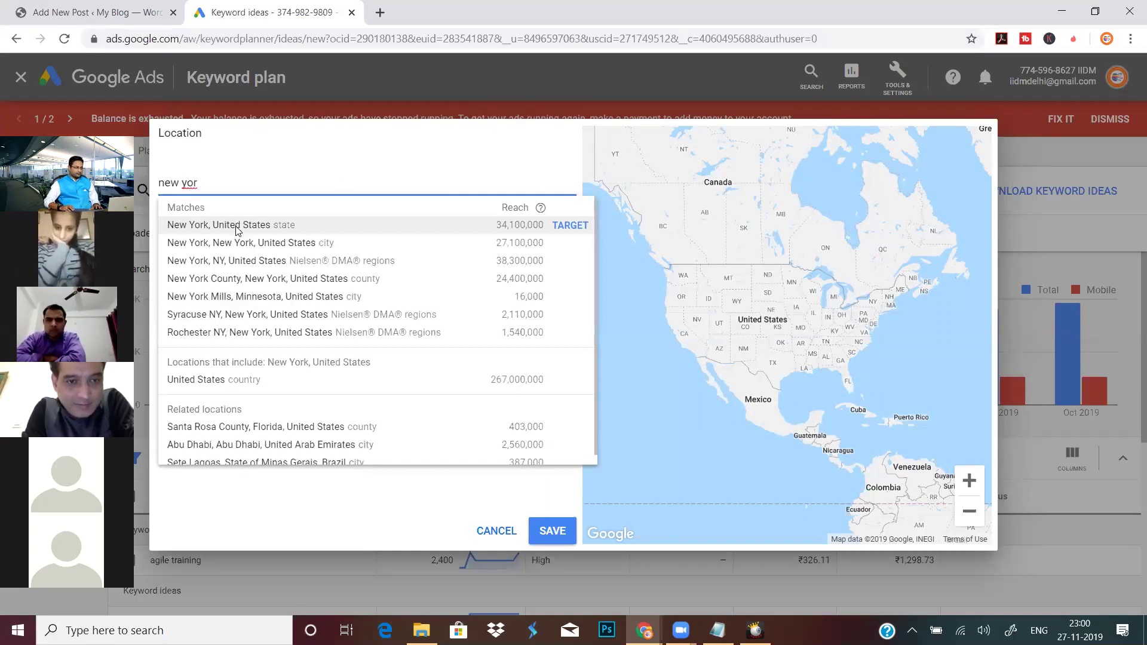
click(237, 231)
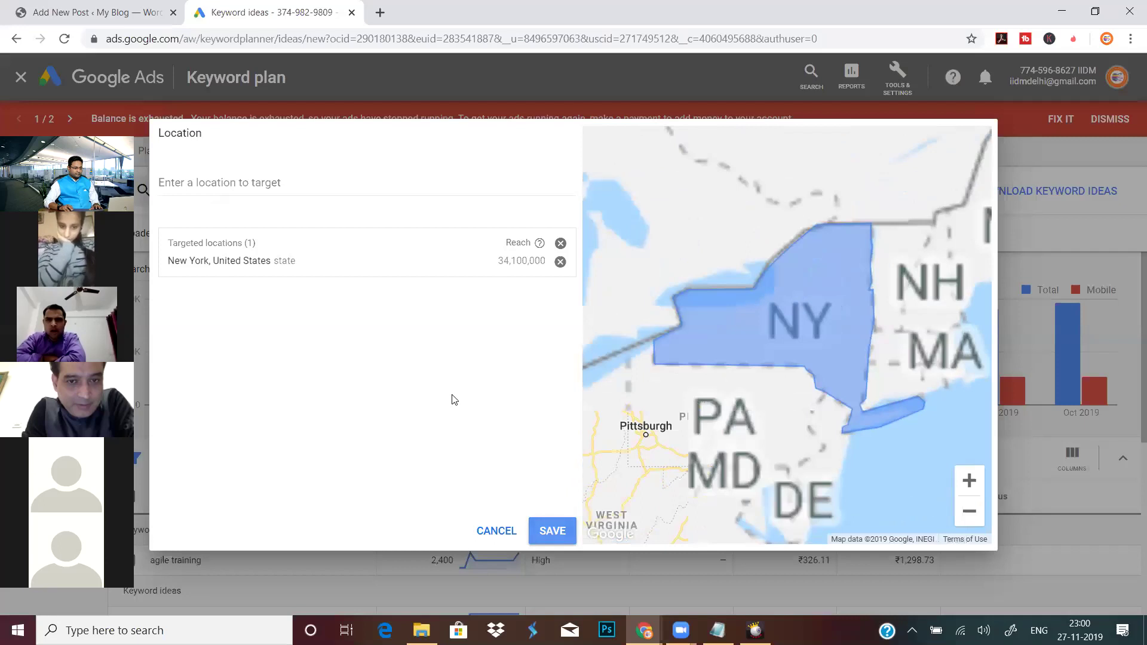
key(Return)
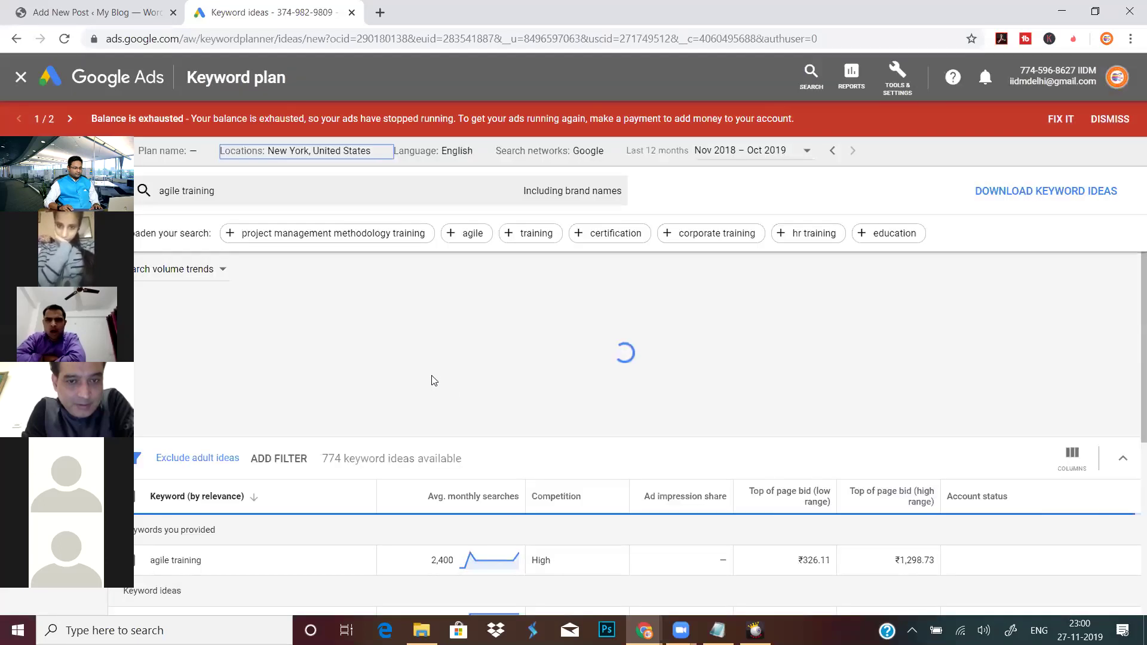
Scroll the New York results and highlight the 'scrum master certification' keyword
scroll(434, 380, down, 3)
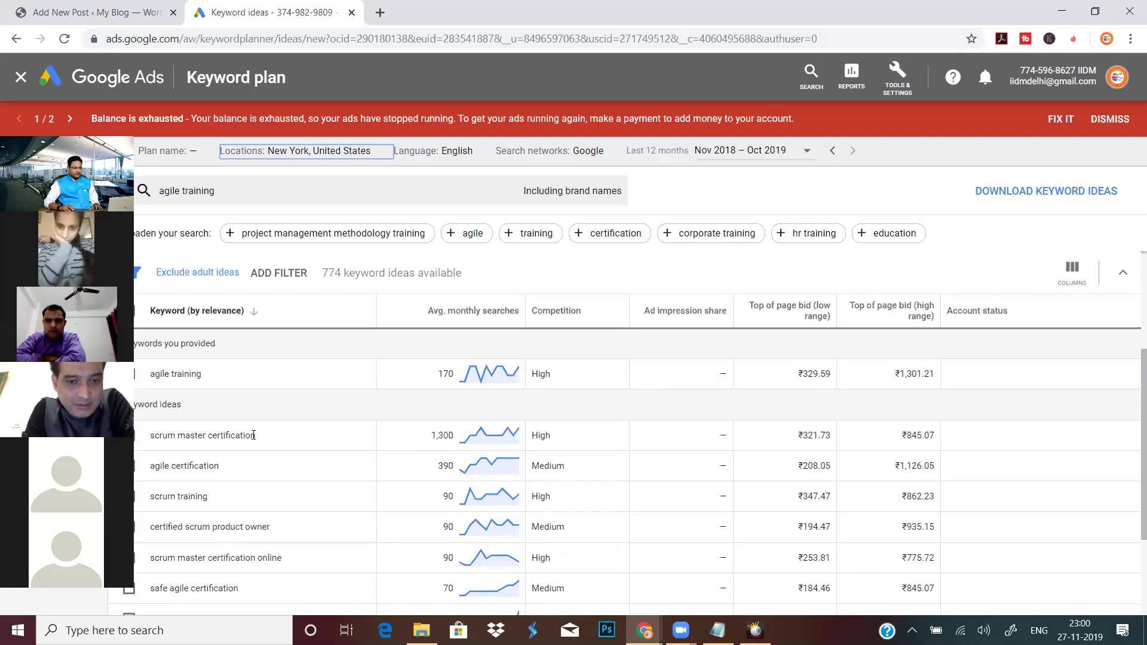
drag(262, 437, 152, 435)
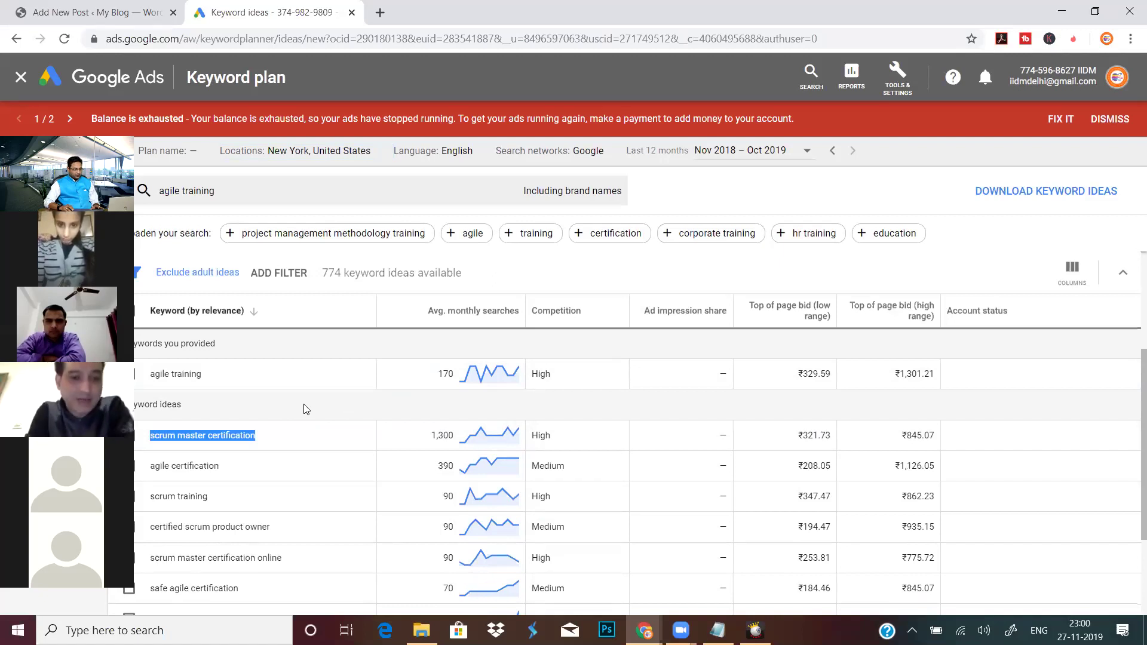
scroll(305, 408, up, 3)
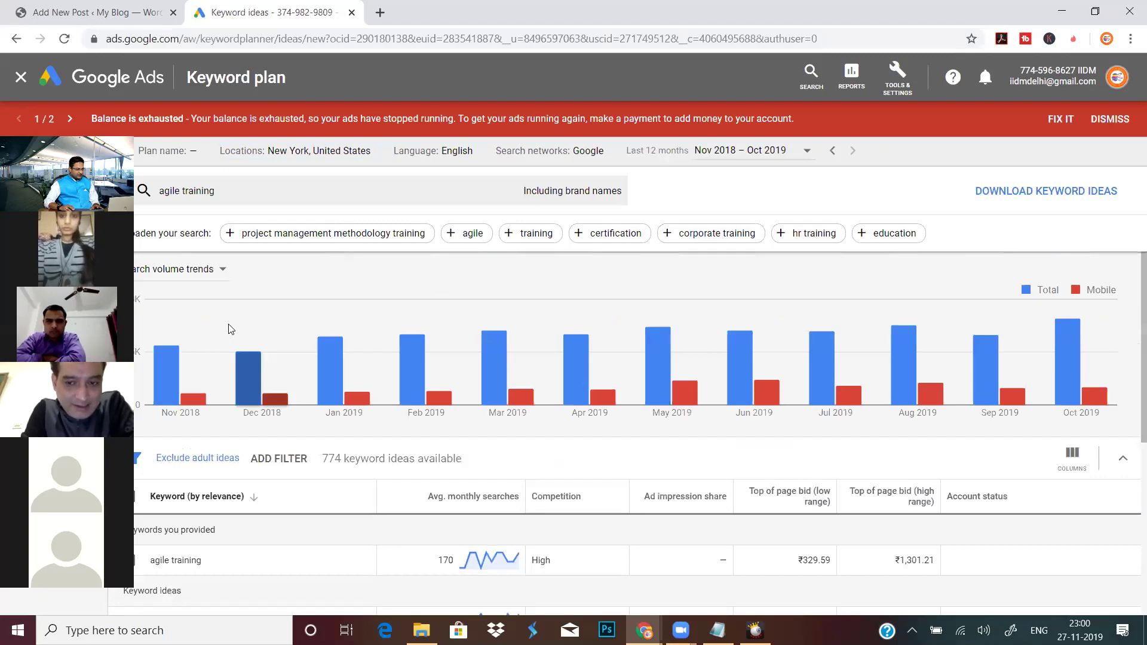
Reopen the seed keyword editor and select the 'agile training' keyword text
click(238, 190)
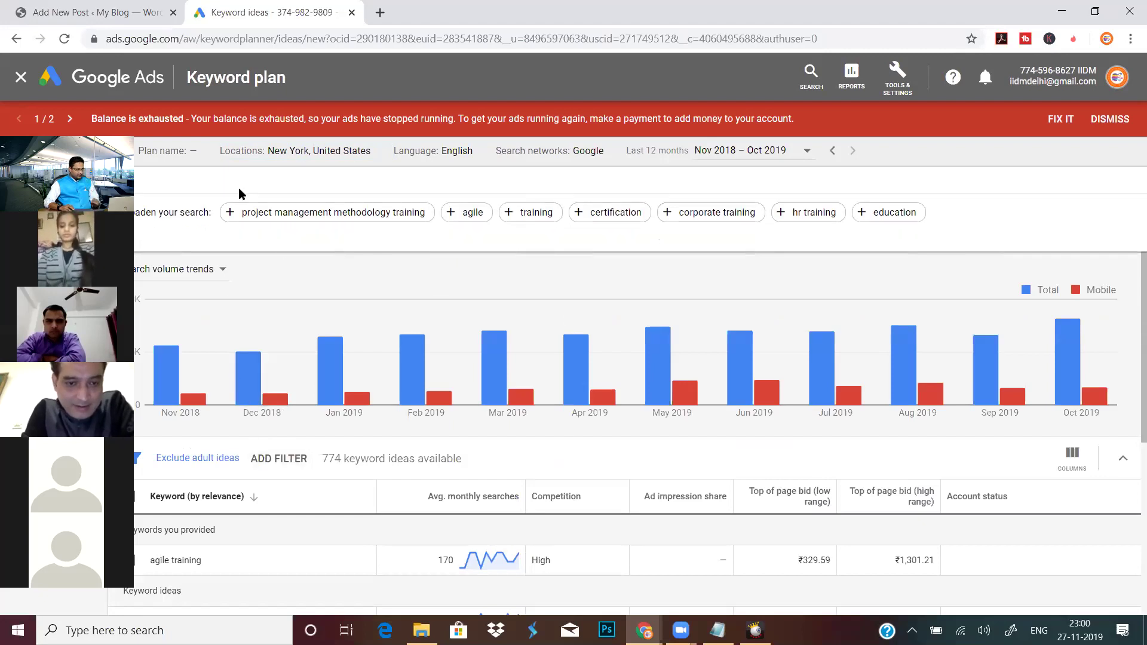
click(185, 269)
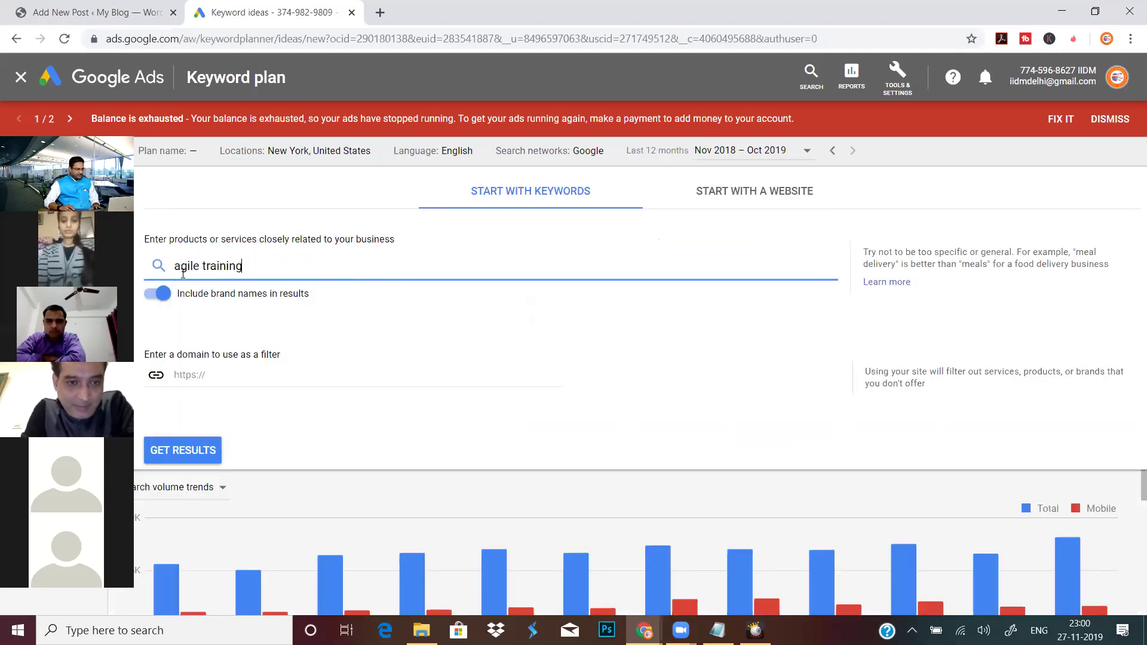
click(177, 269)
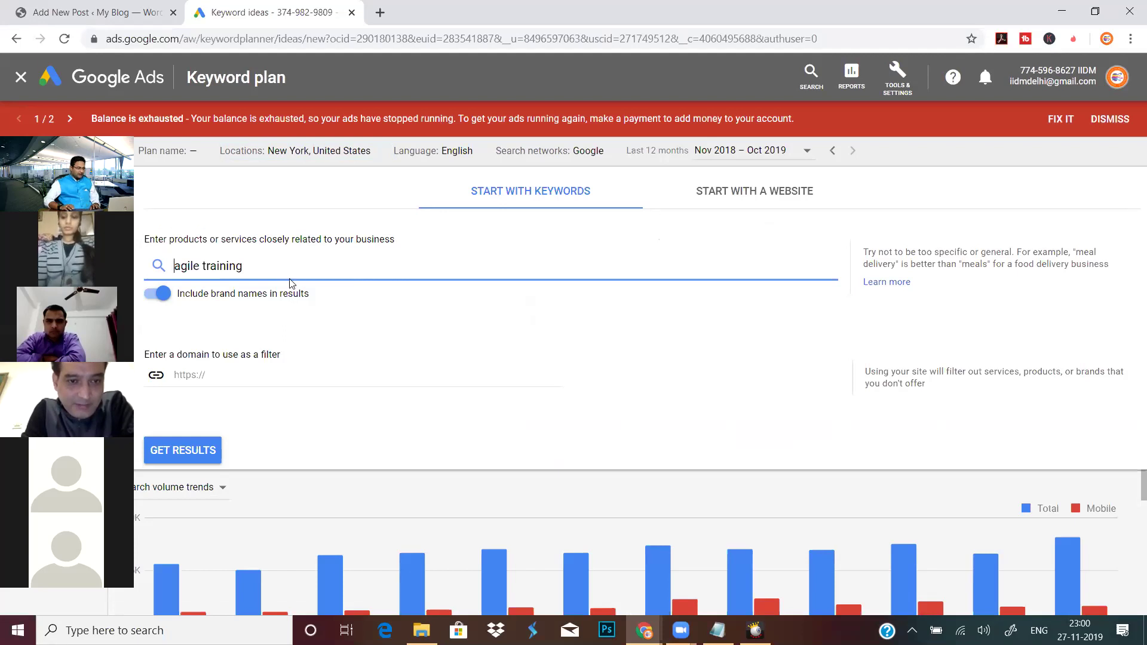
drag(243, 267, 144, 261)
key(ctrl+c)
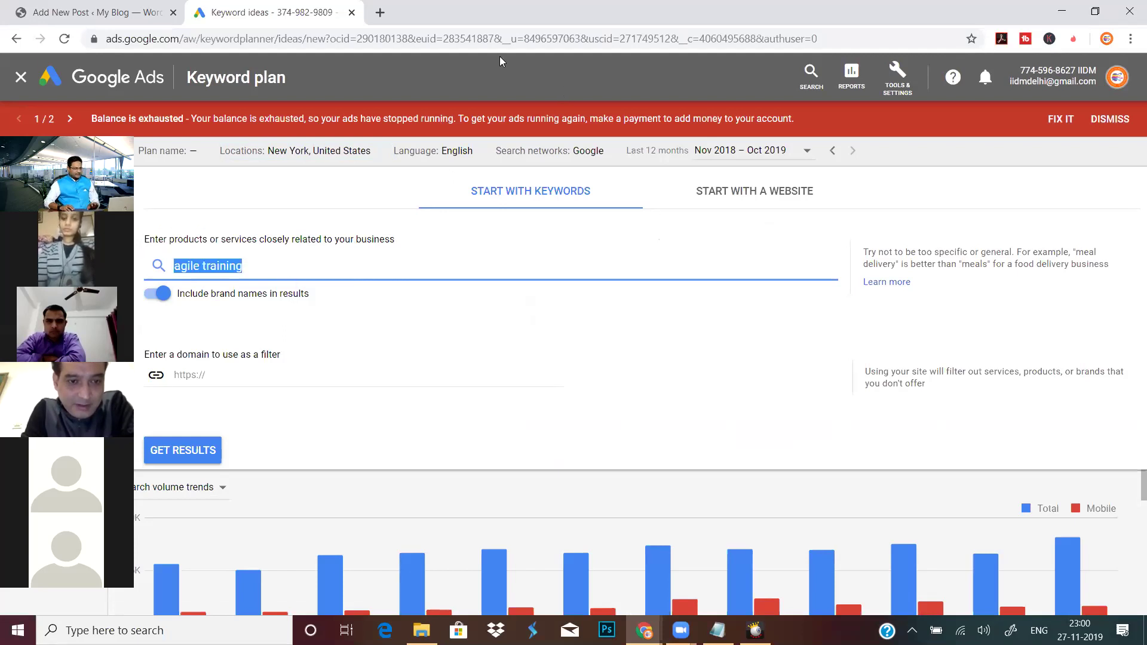
In a new tab, search Google for the 'agile training certification' suggestion and select the query text
click(380, 12)
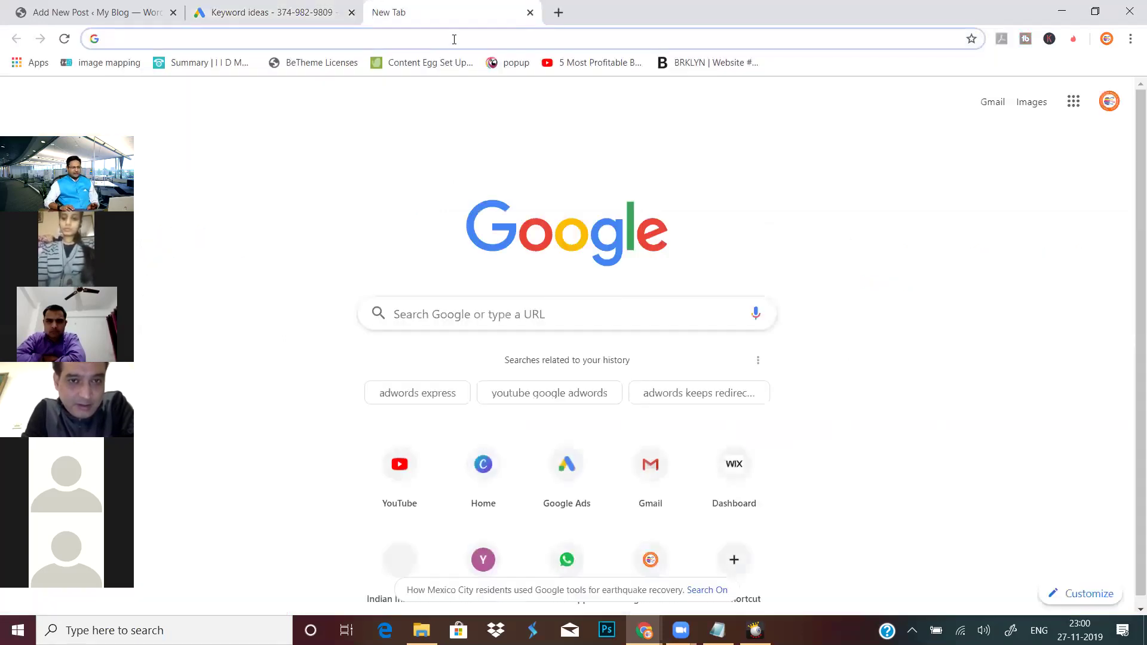
key(ctrl+v)
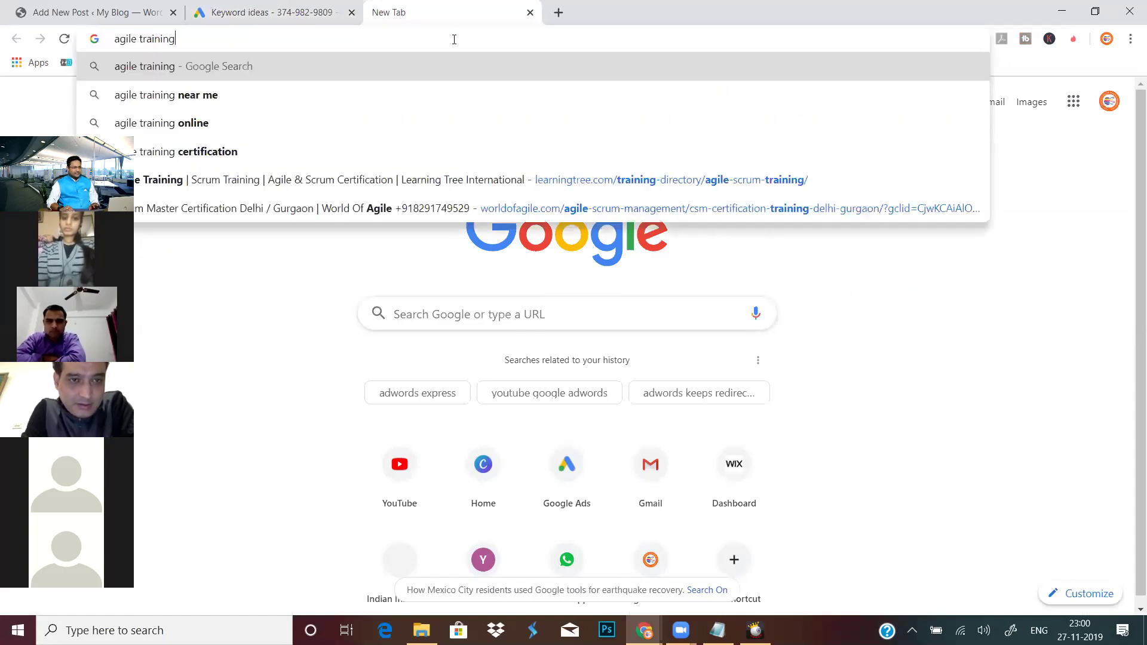
key(Down)
key(Down)
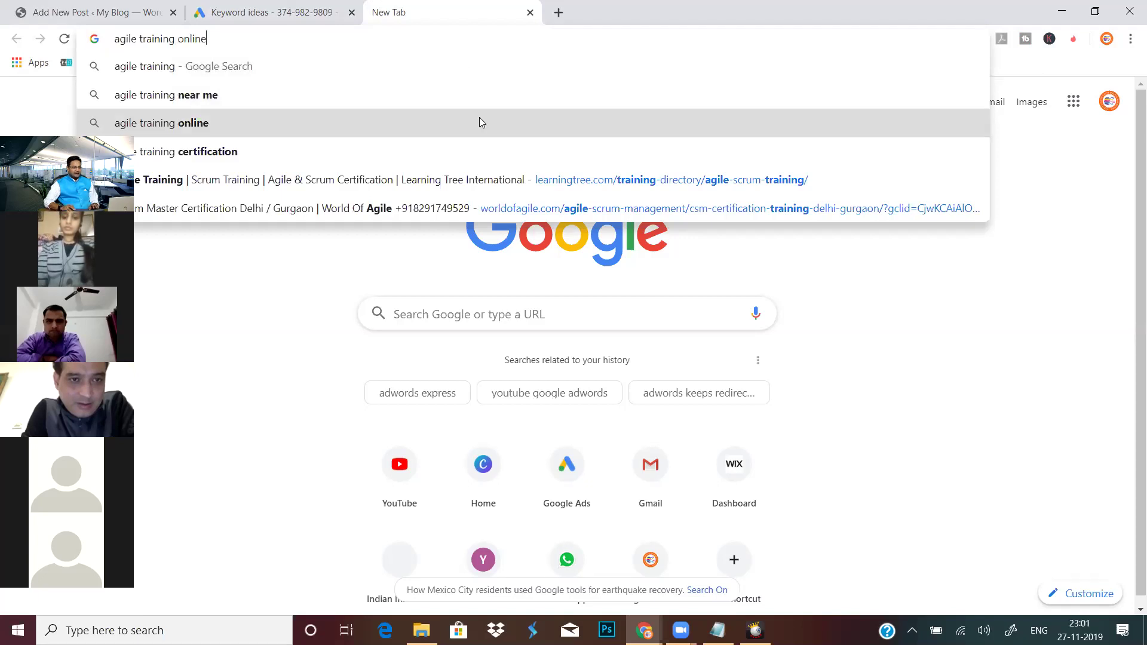
click(307, 163)
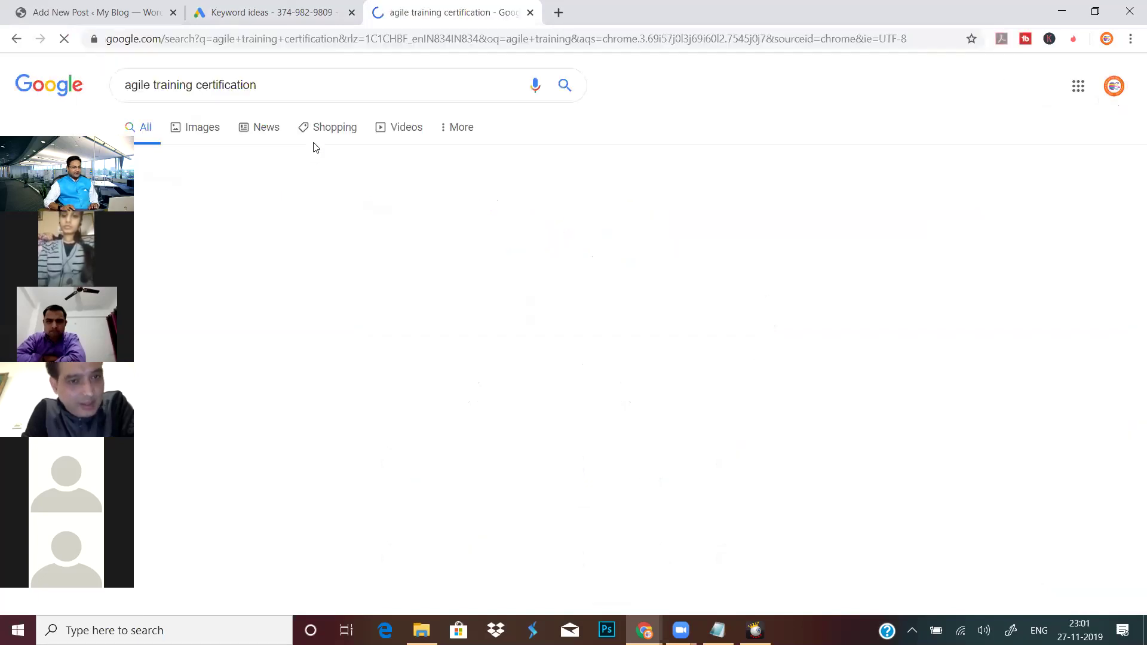
drag(275, 86, 113, 85)
key(ctrl+c)
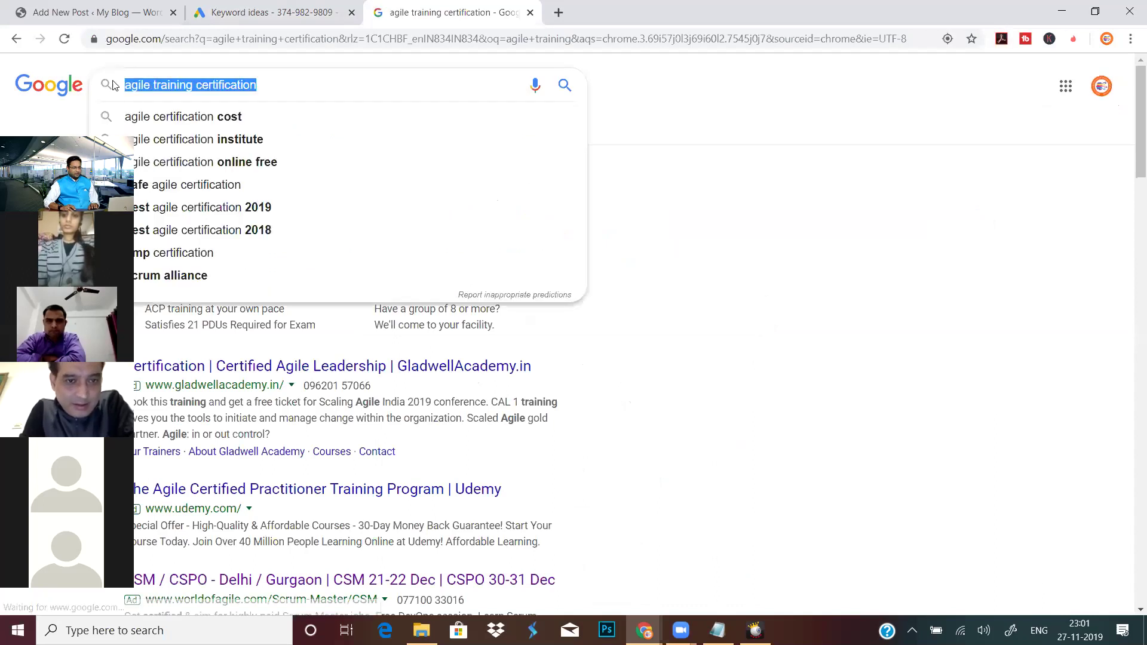
Swap the 'agile training' seed for 'agile training certification' and get its 668 keyword ideas
click(269, 12)
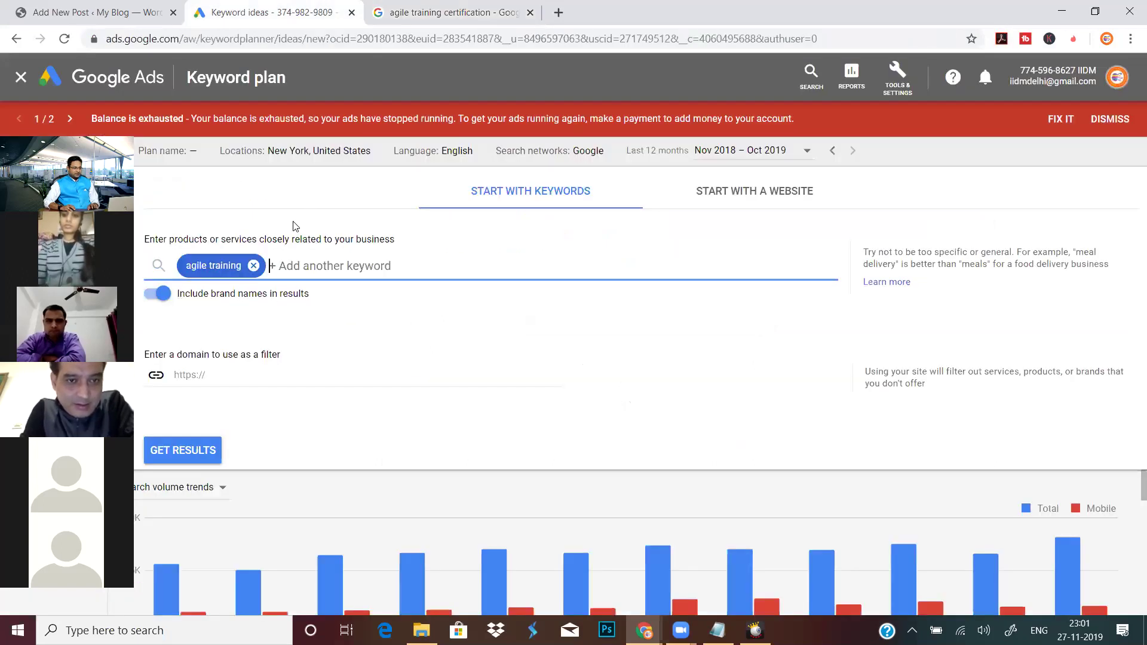
click(254, 266)
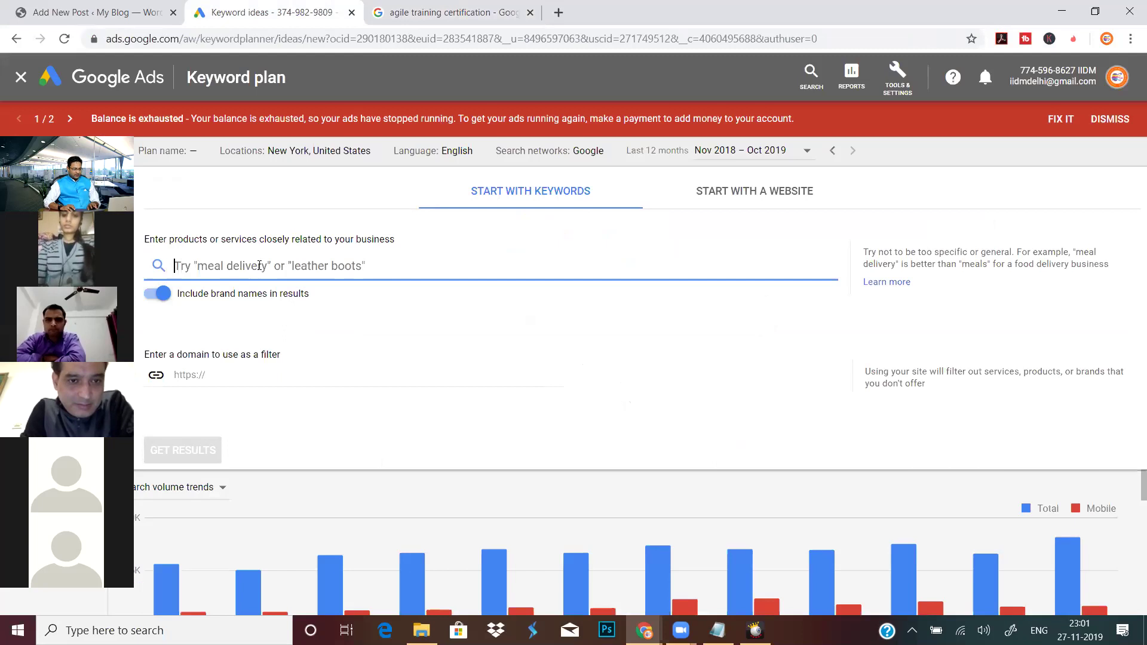
key(ctrl+v)
click(191, 453)
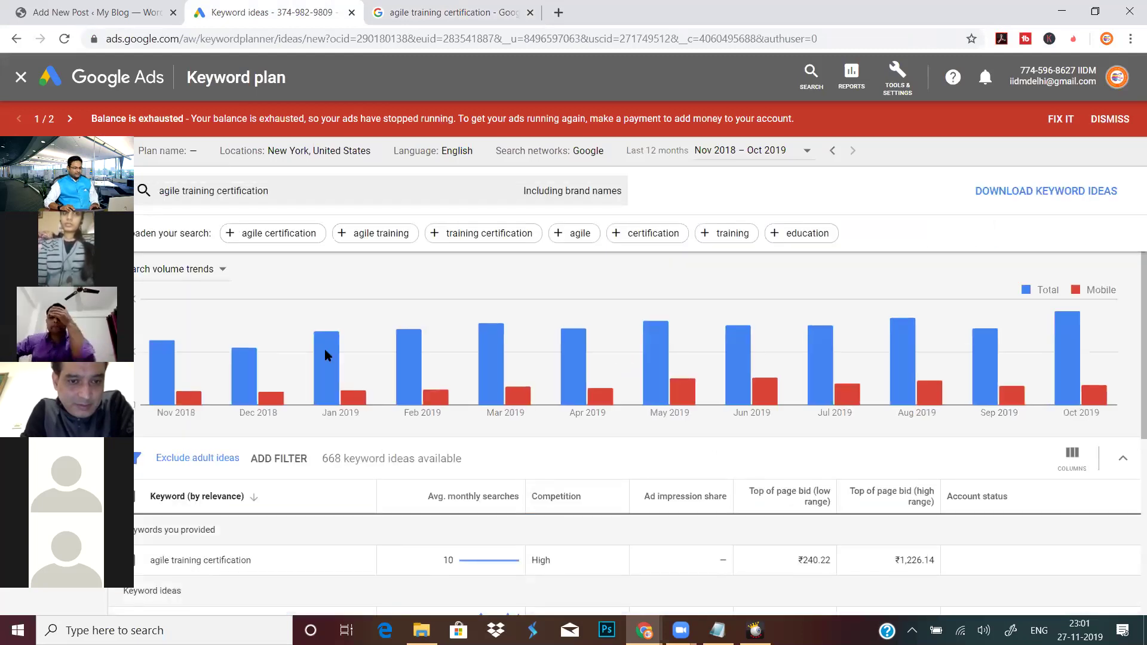
scroll(328, 356, down, 3)
scroll(324, 349, up, 3)
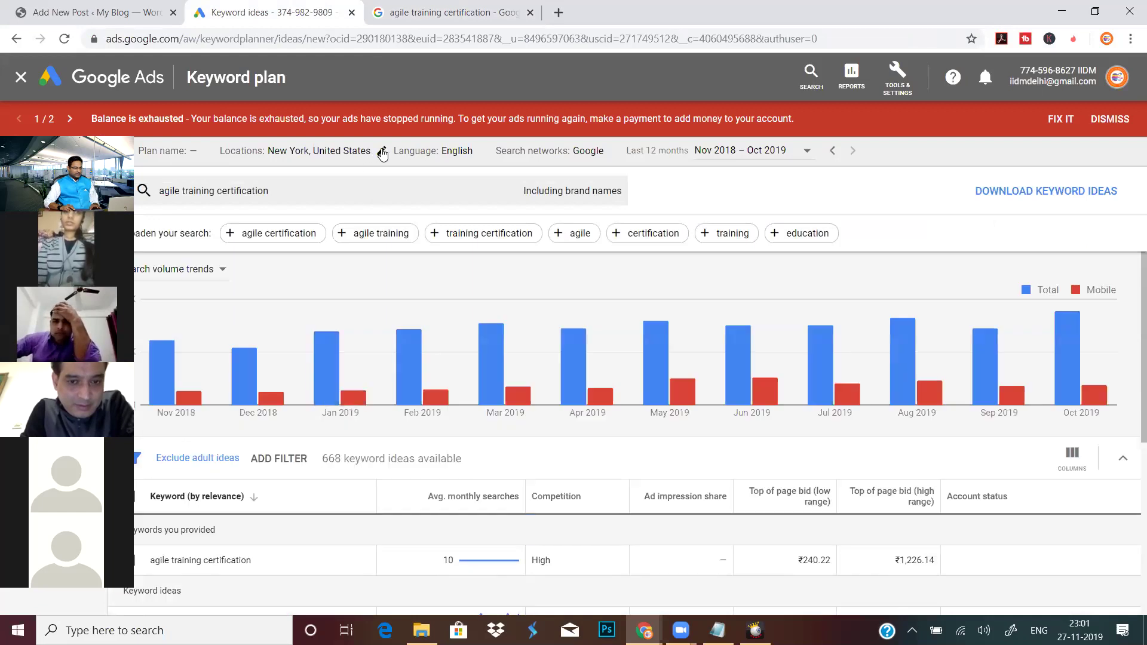
click(362, 155)
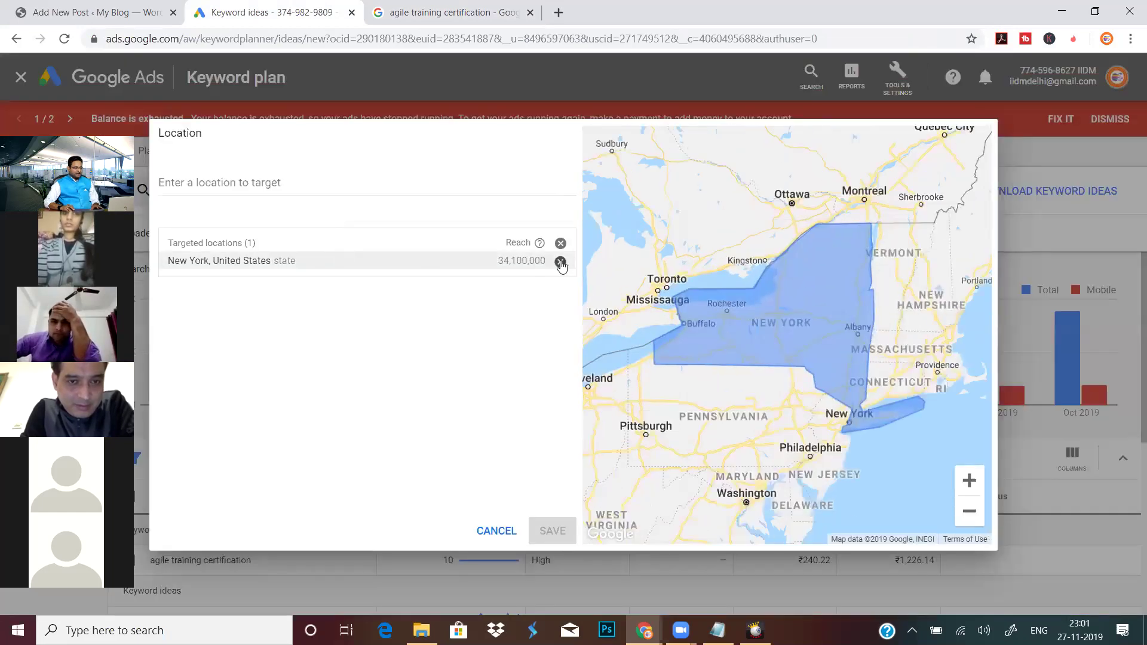
Replace the New York target location with the city of Dubai
click(559, 261)
click(314, 180)
text(d)
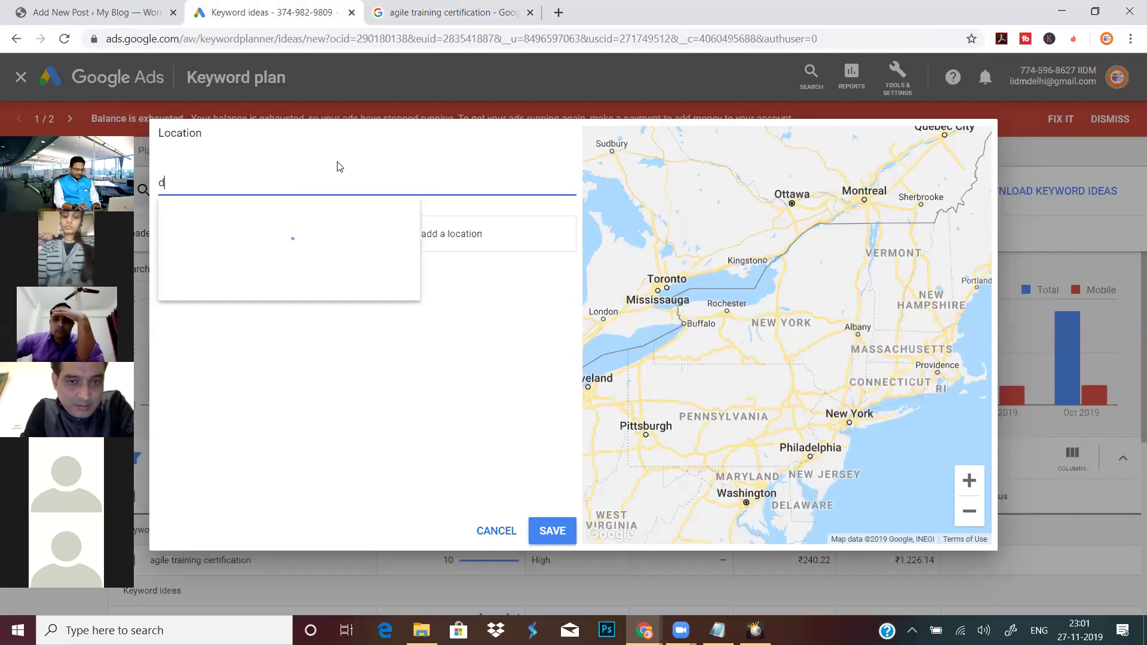
text(ubai)
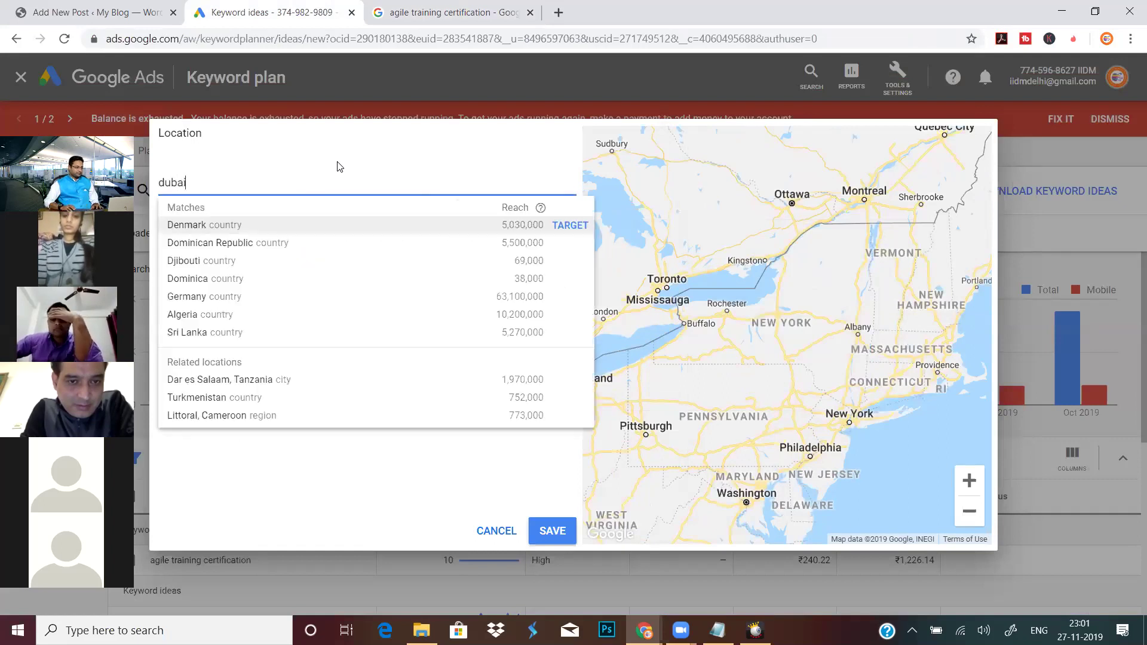
click(233, 228)
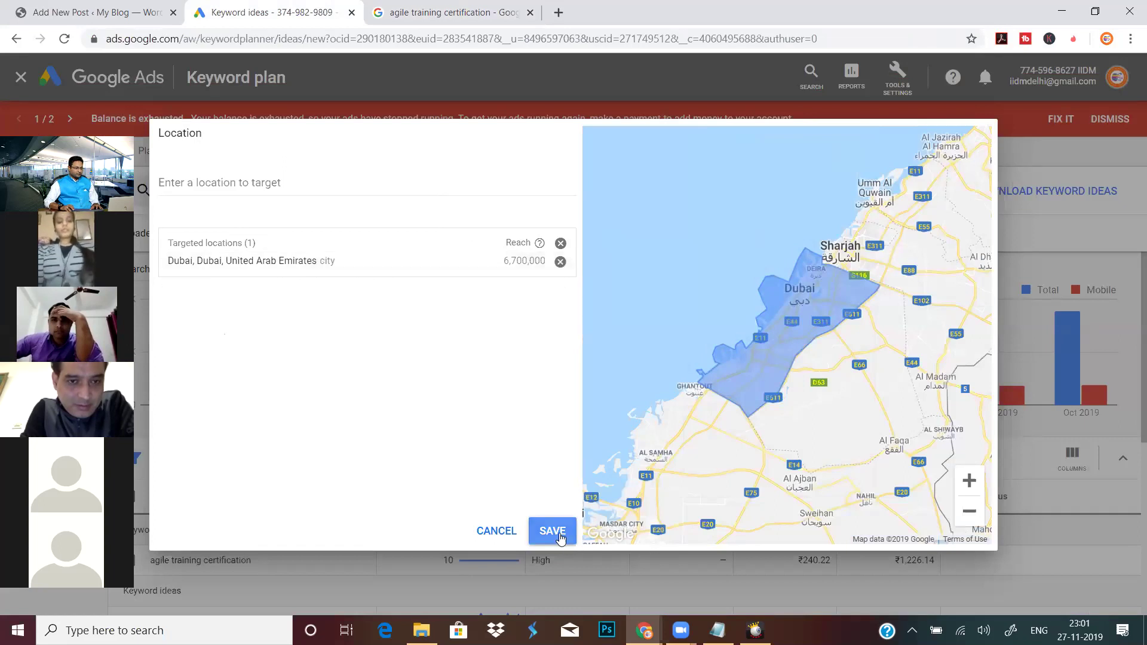
Switch the target from Dubai to the United Arab Emirates and apply, showing 712 ideas
click(559, 261)
click(284, 183)
text(uae)
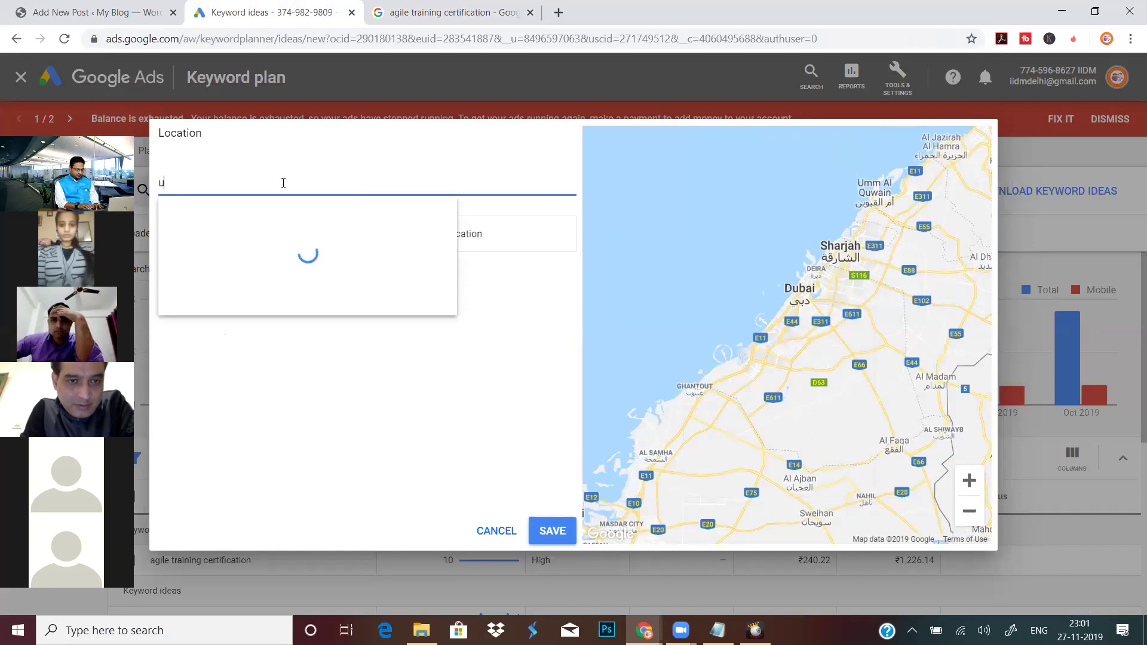
click(218, 225)
click(551, 538)
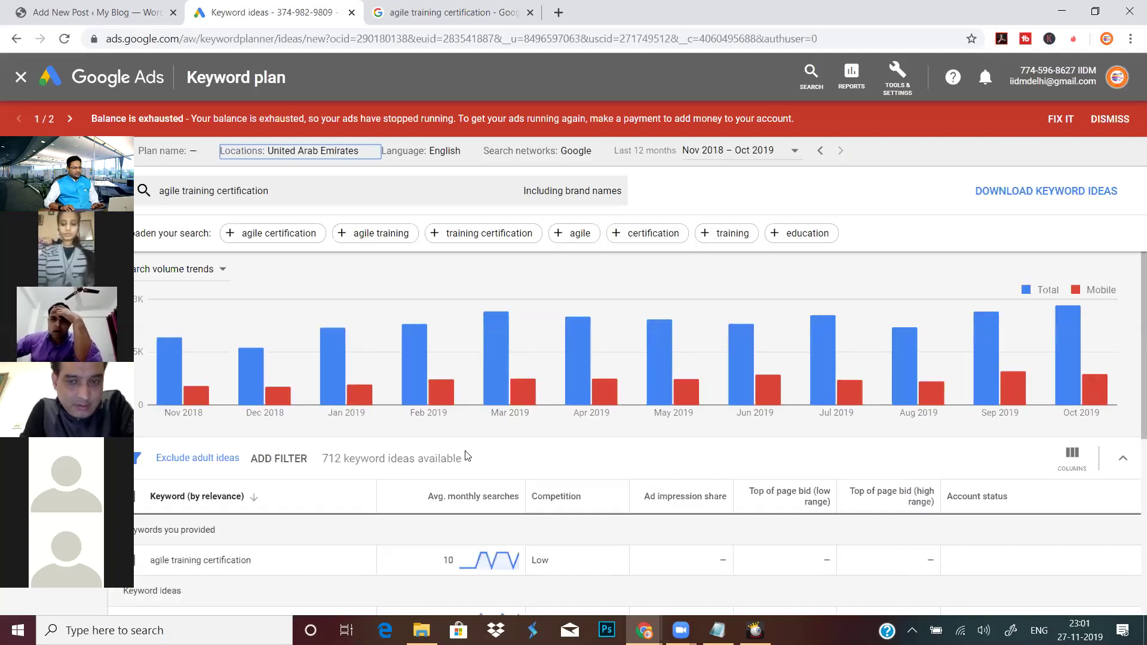
scroll(475, 445, down, 5)
scroll(486, 430, up, 2)
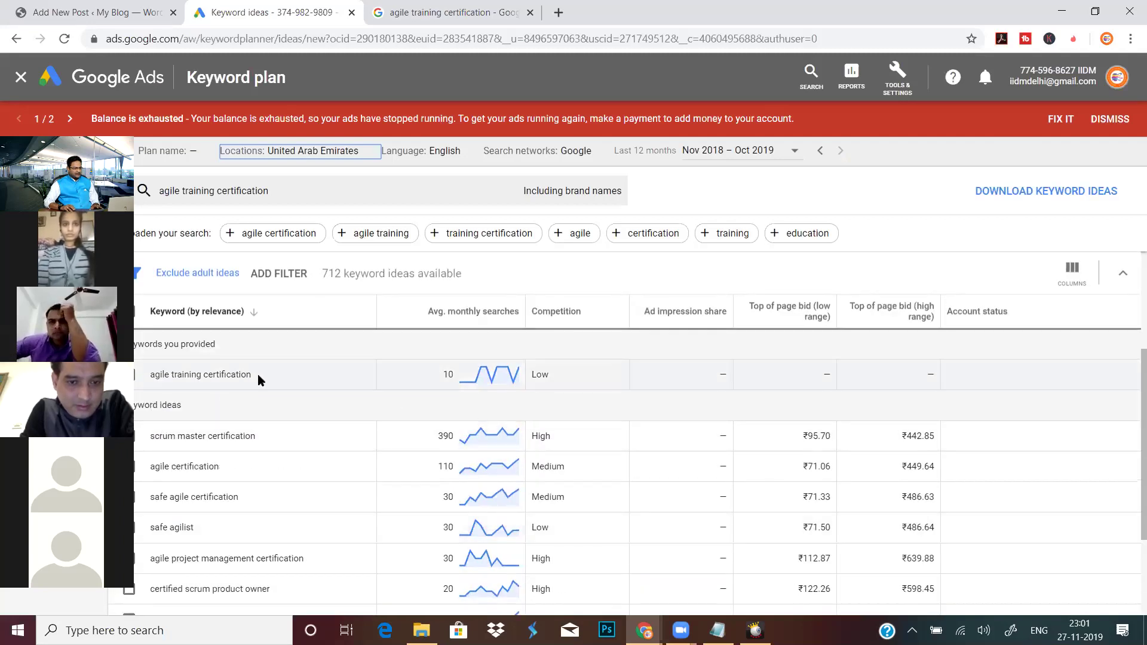
Highlight scrum master certification's 390 searches to show its Nov 2018 – Oct 2019 monthly chart
drag(257, 375, 153, 384)
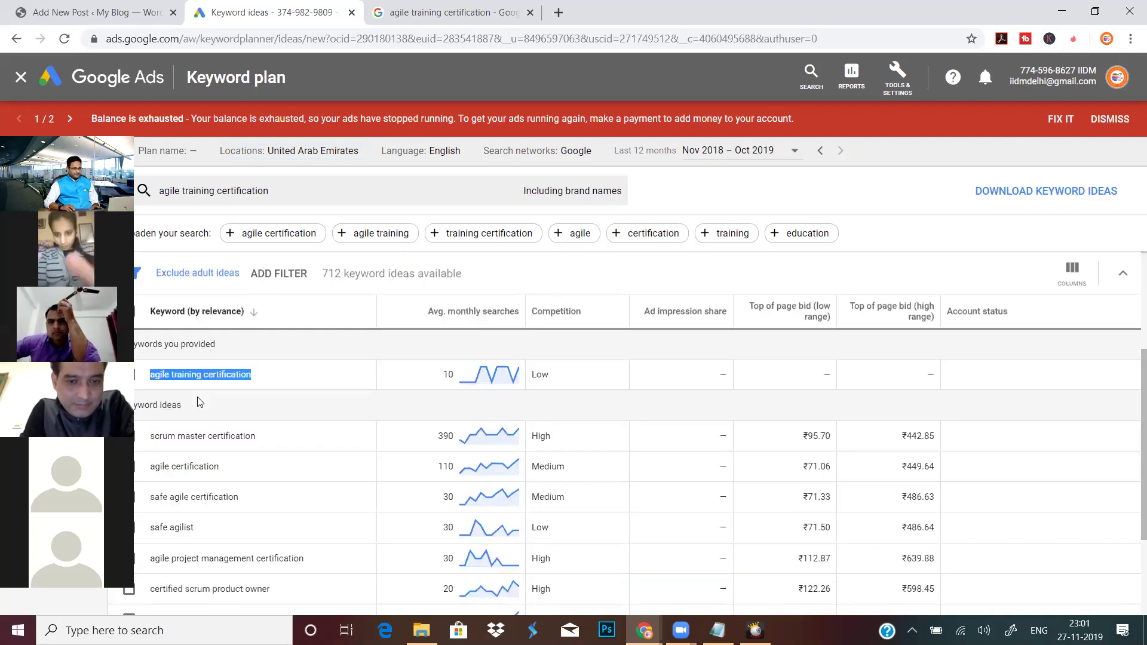
scroll(223, 423, down, 3)
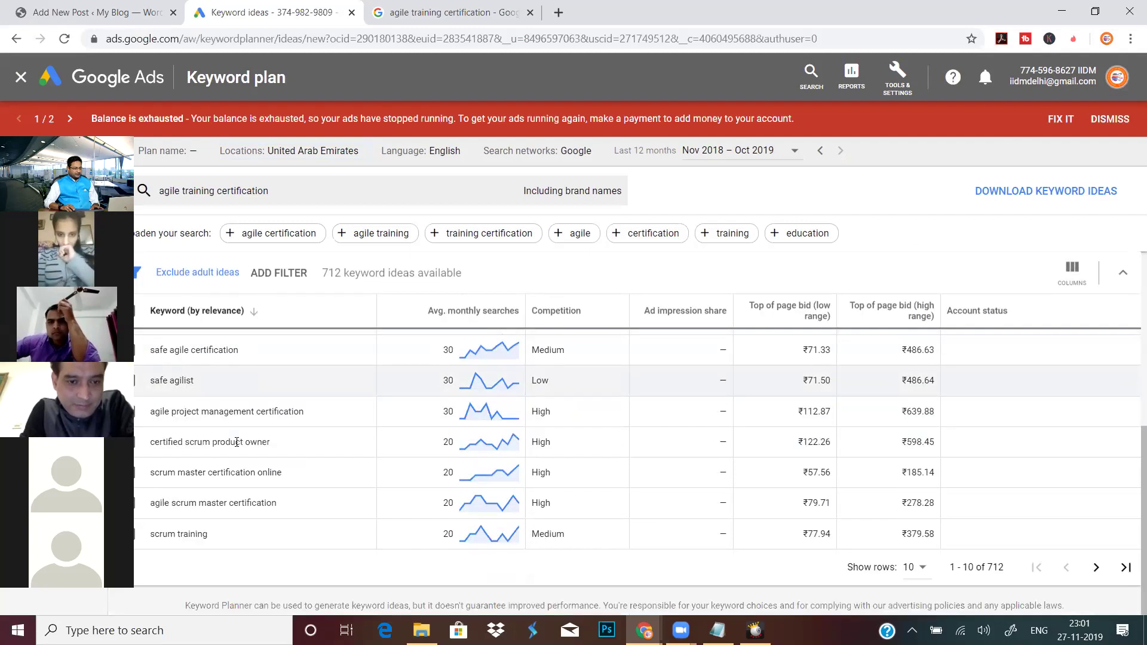
scroll(236, 442, up, 4)
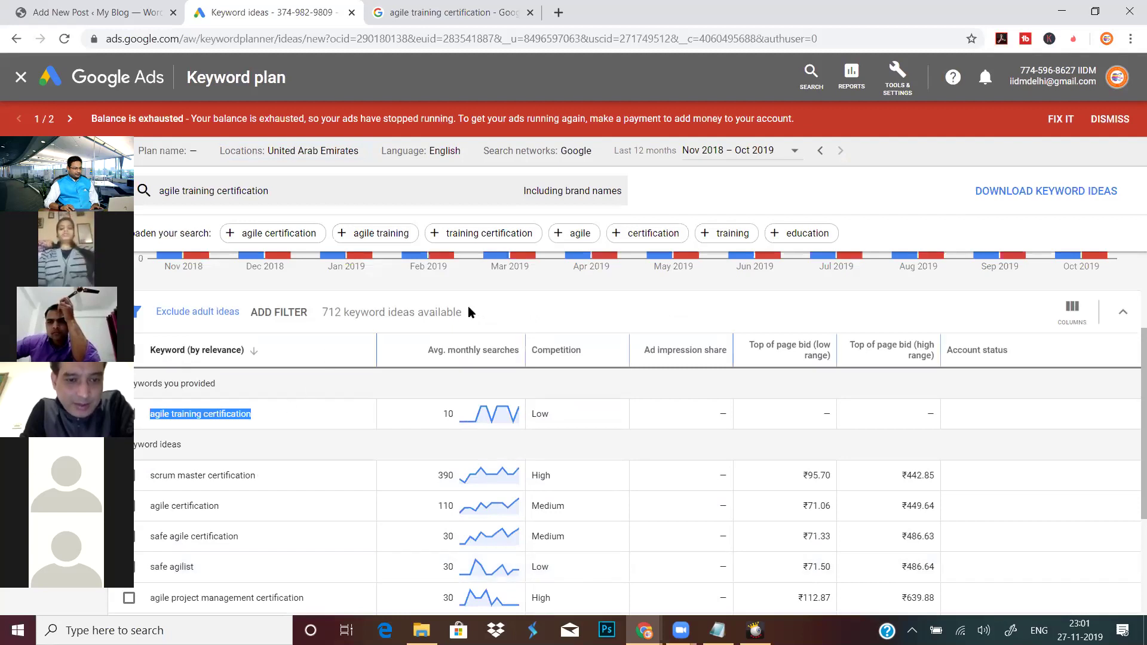
scroll(434, 382, down, 2)
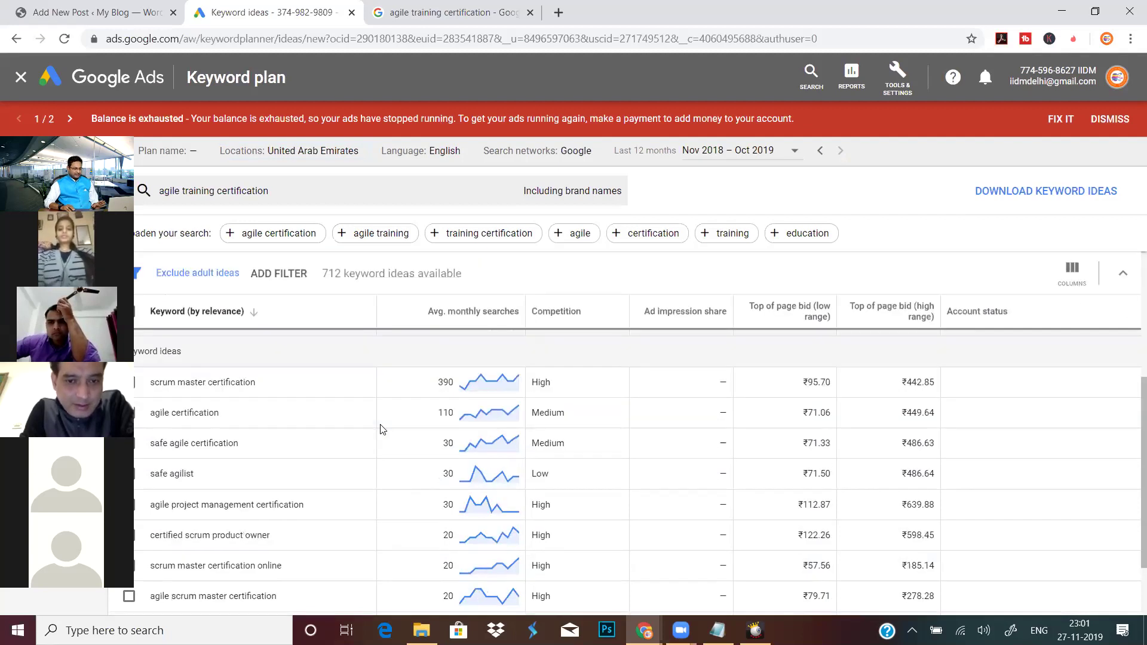
drag(438, 387, 464, 385)
mouse_move(463, 386)
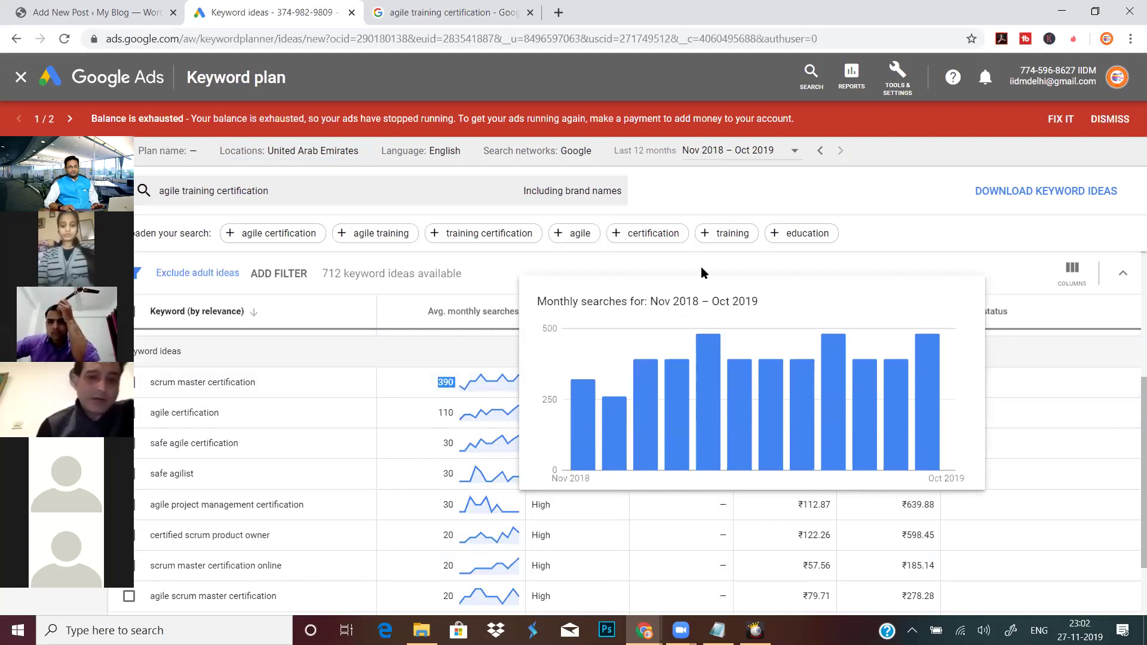
Close the monthly searches chart and tick the 'safe agilist' keyword idea
click(846, 194)
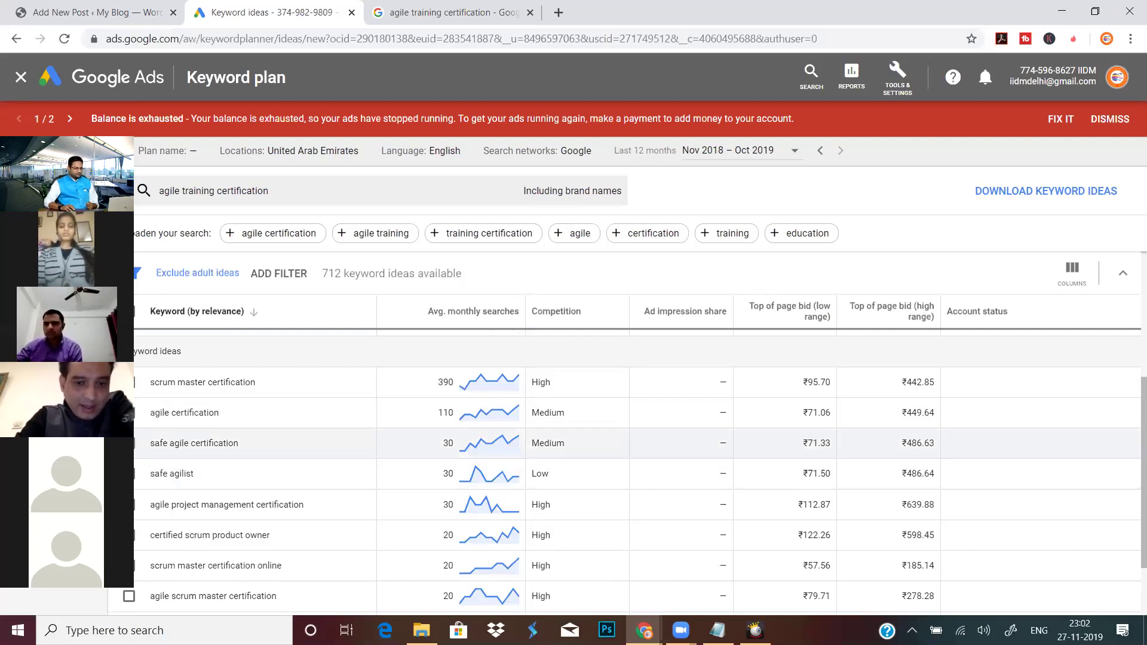
click(134, 478)
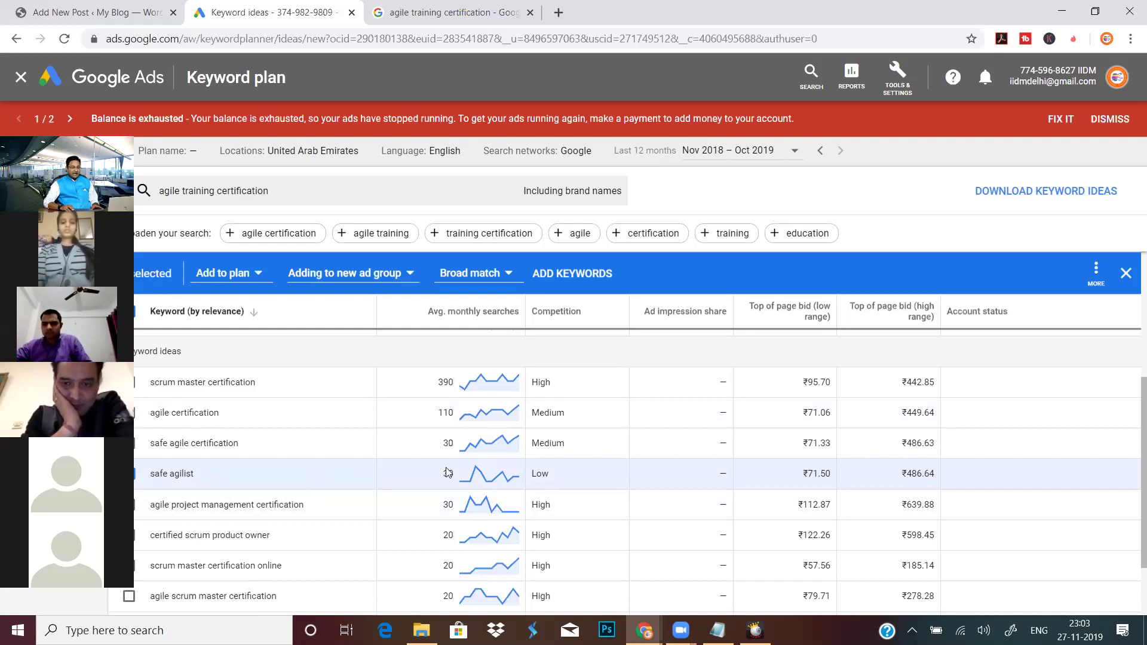
Highlight the safe agilist bid values, ₹71.50–₹486.64
drag(940, 475, 792, 480)
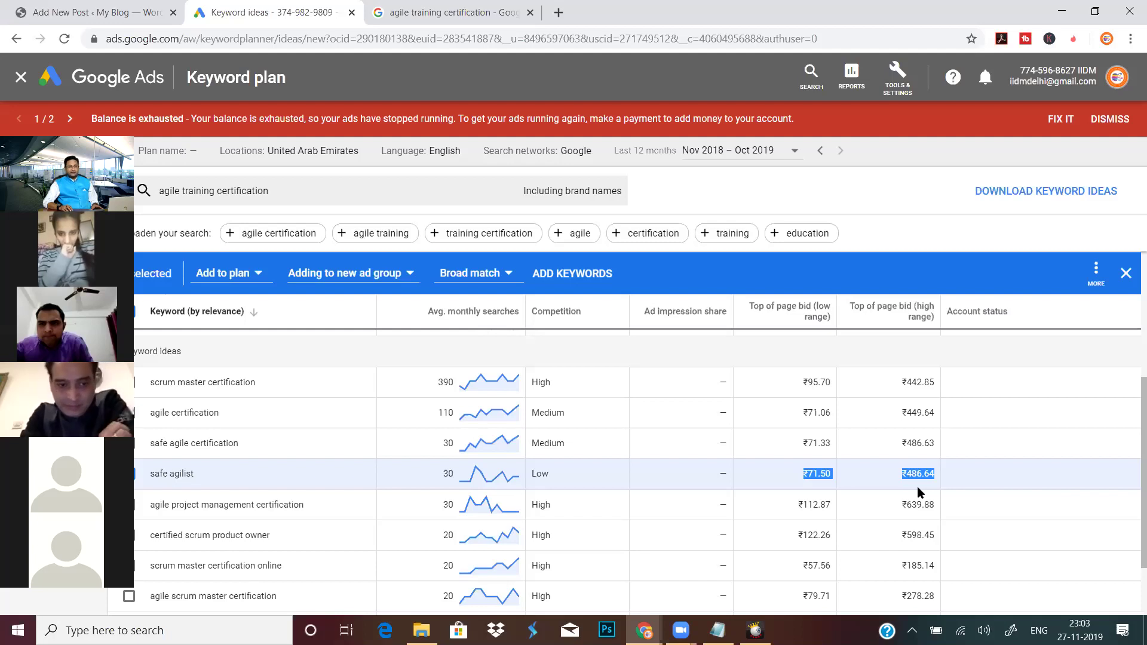
click(916, 486)
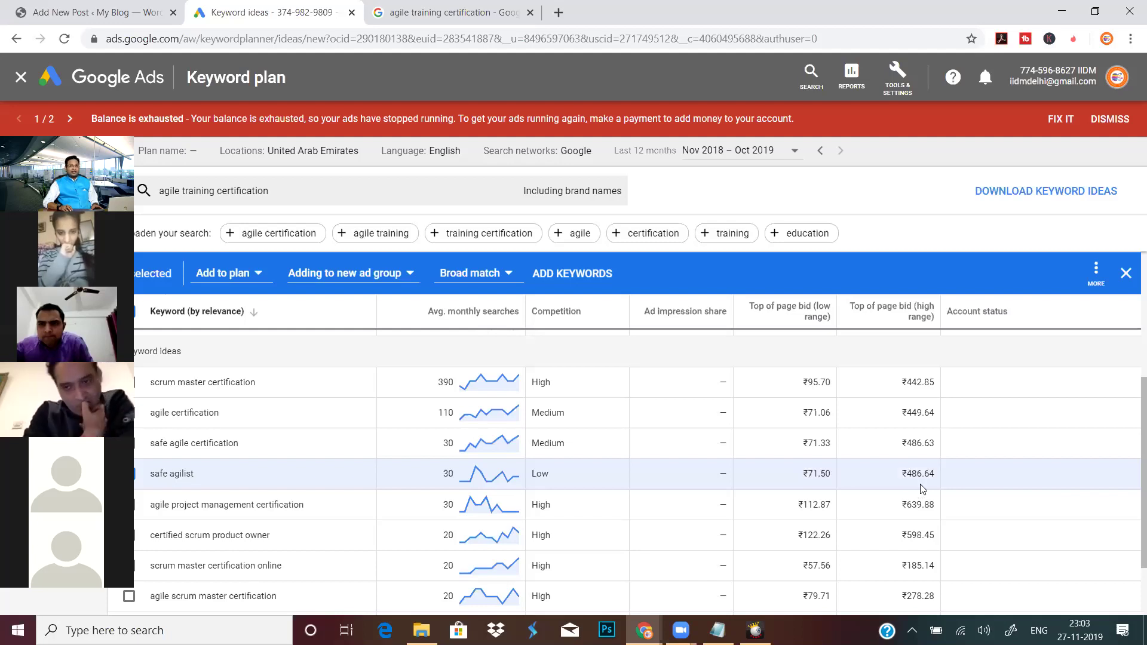
drag(938, 472, 785, 471)
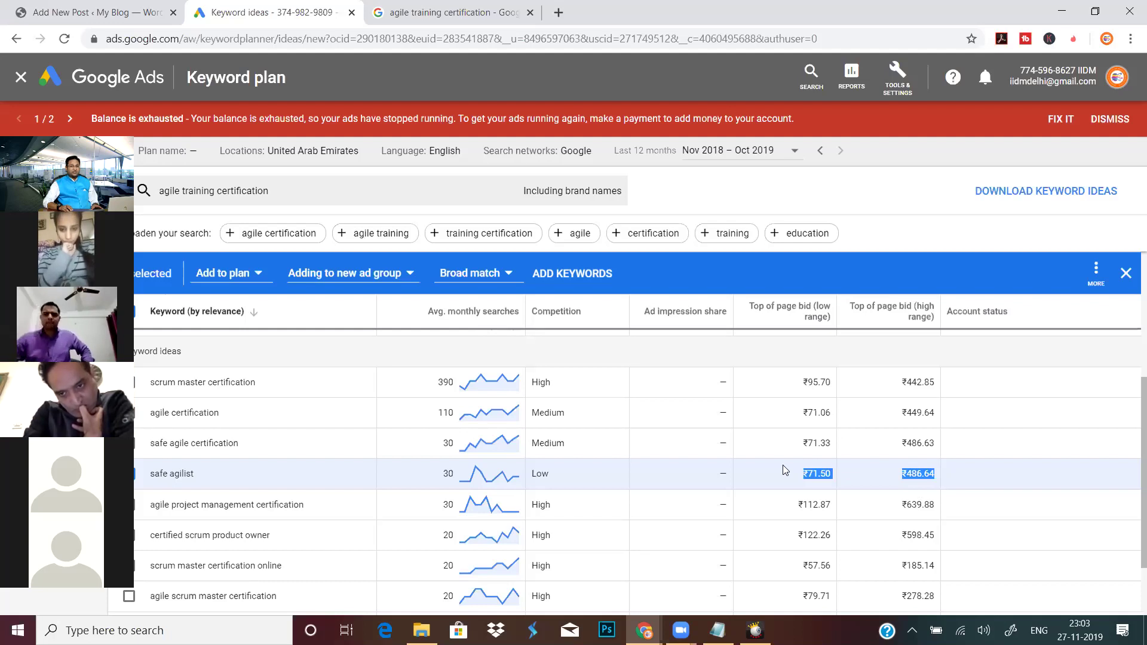
click(781, 474)
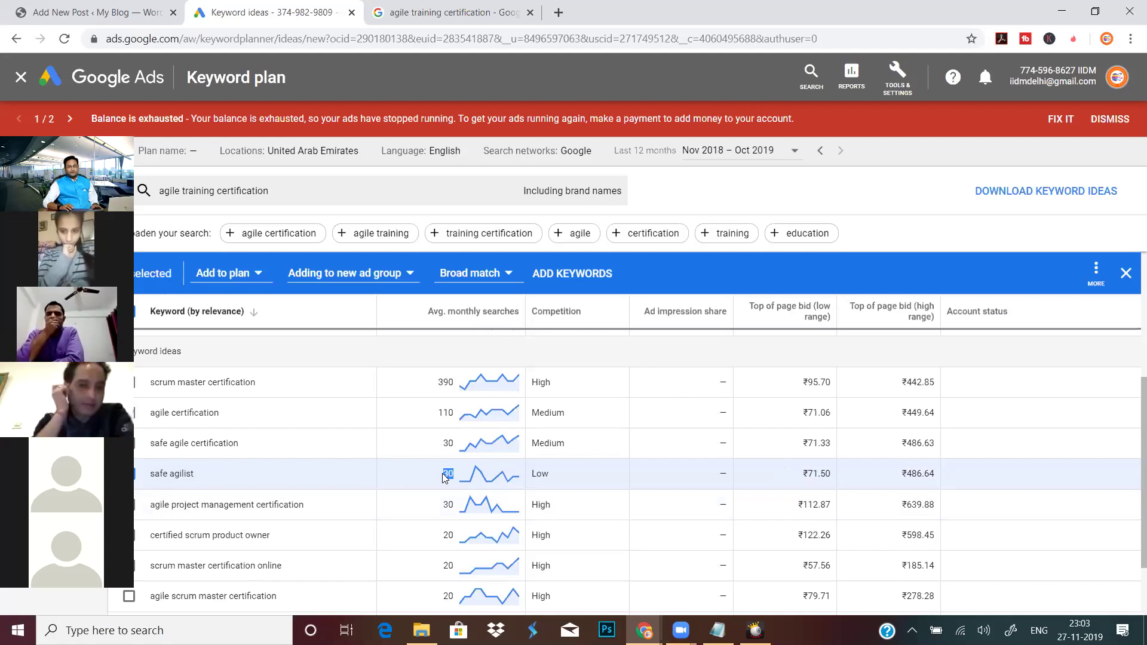
Untick 'safe agilist' and reopen the keyword entry form for 'agile training certification'
click(129, 473)
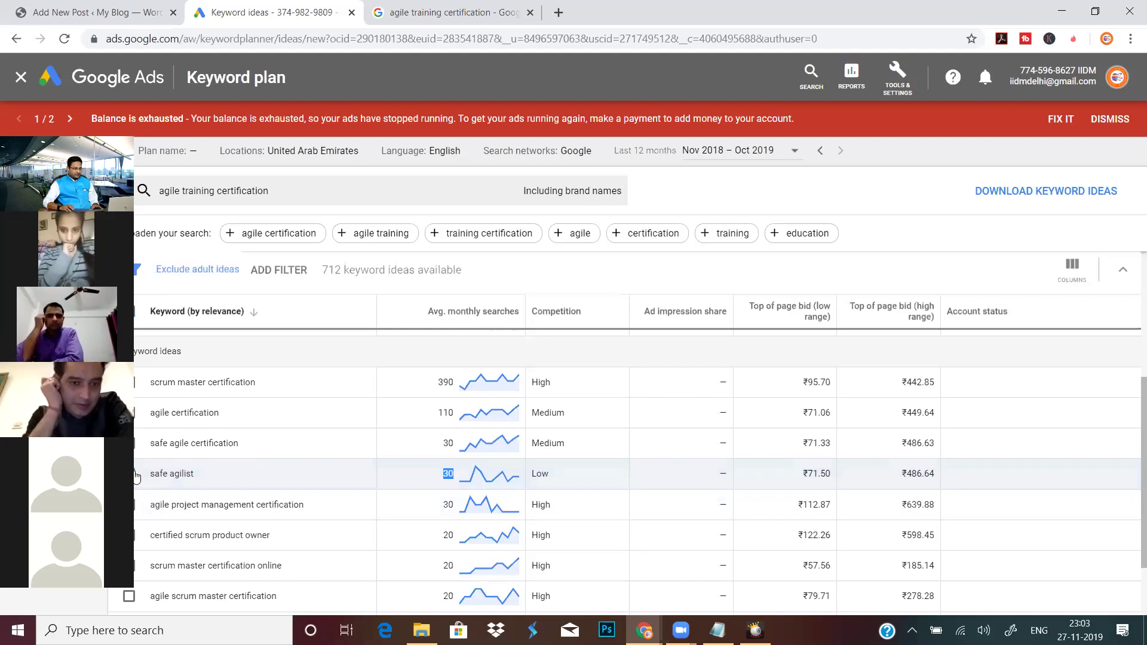
scroll(343, 162, up, 3)
click(309, 191)
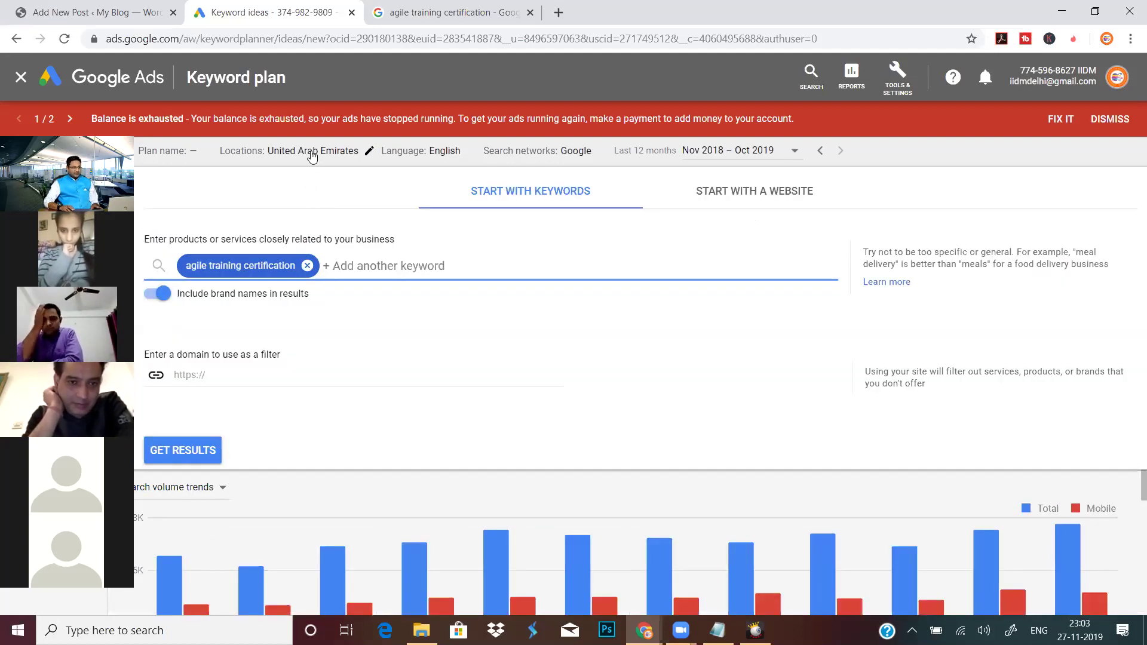
Replace the United Arab Emirates target location with India (country) and save
click(366, 153)
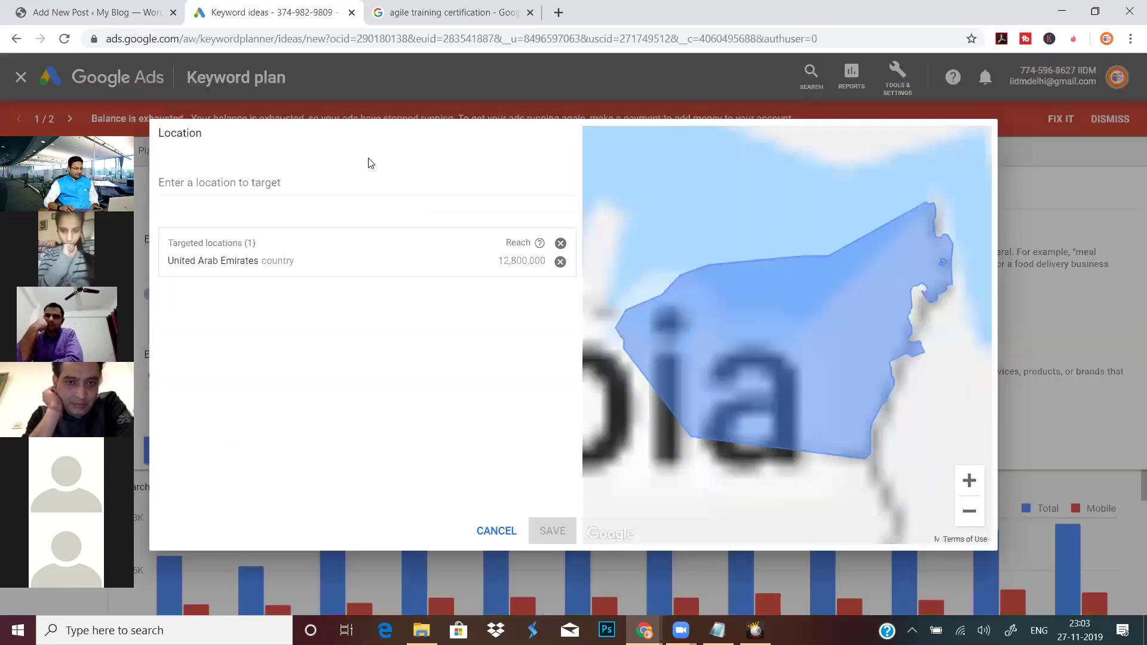
click(560, 262)
click(357, 188)
text(ind)
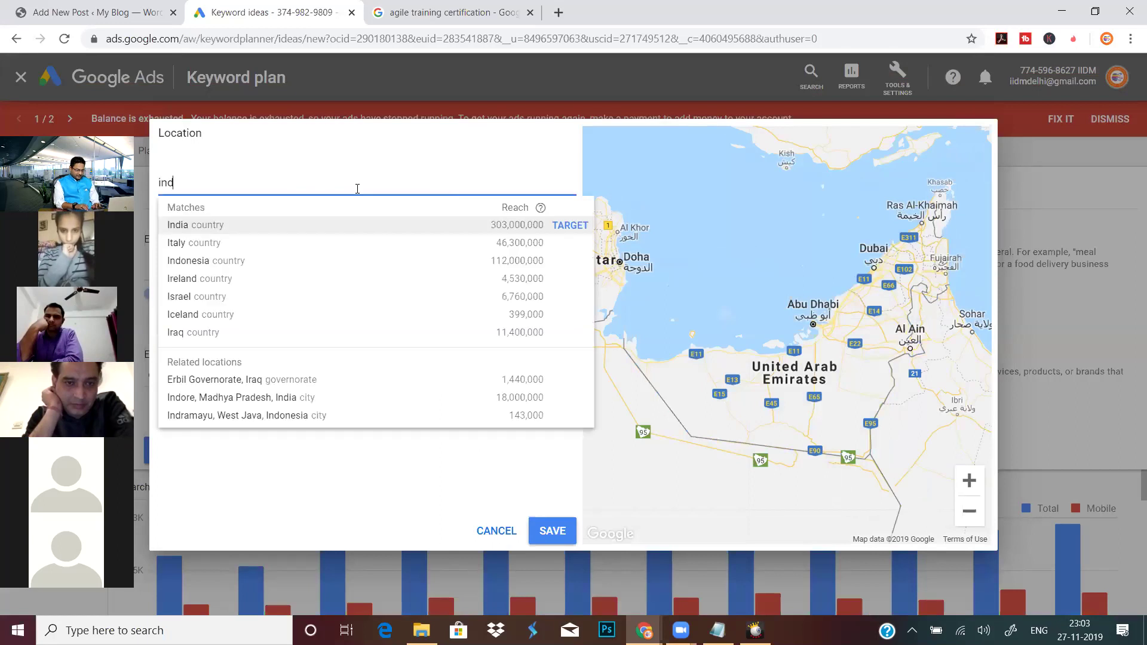
text(ian)
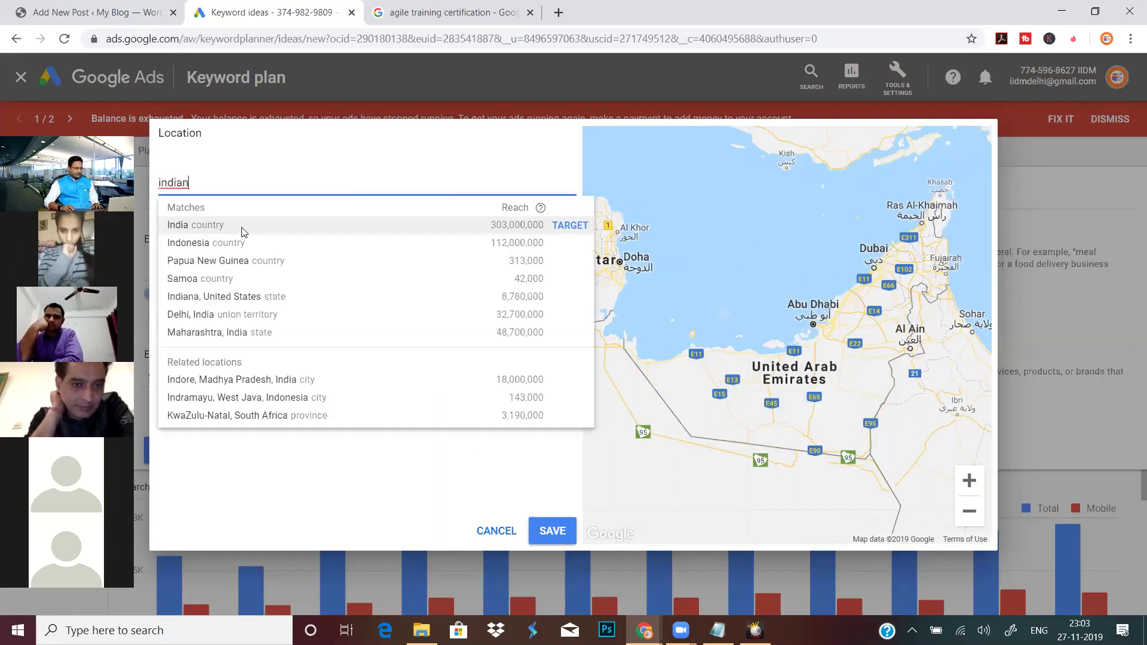
click(242, 230)
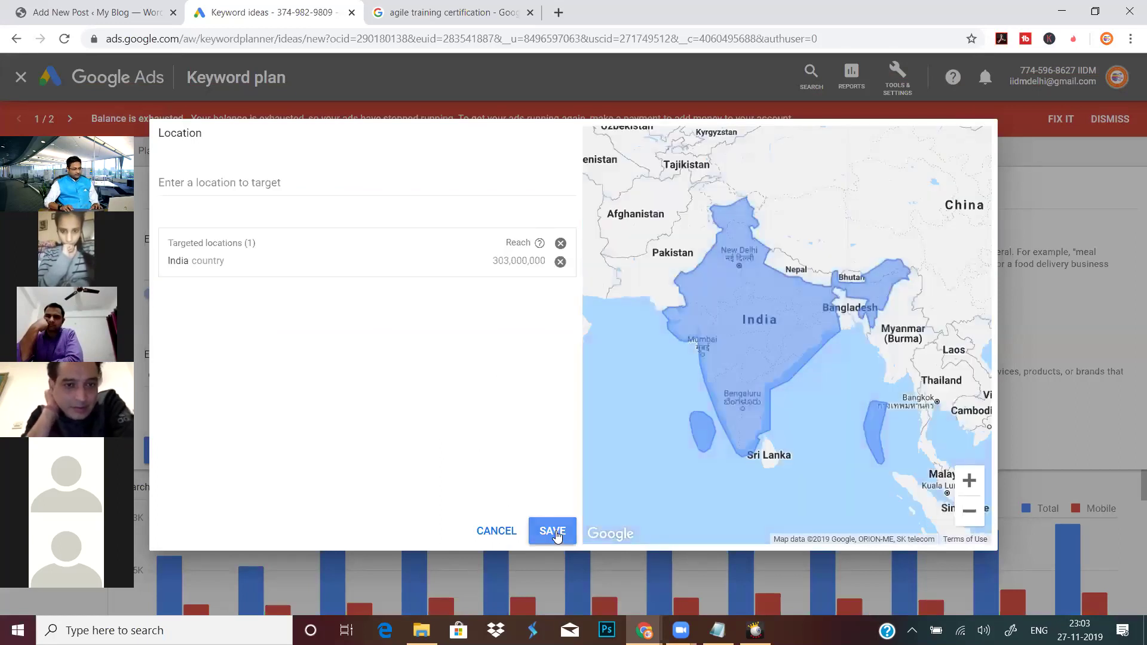
click(553, 531)
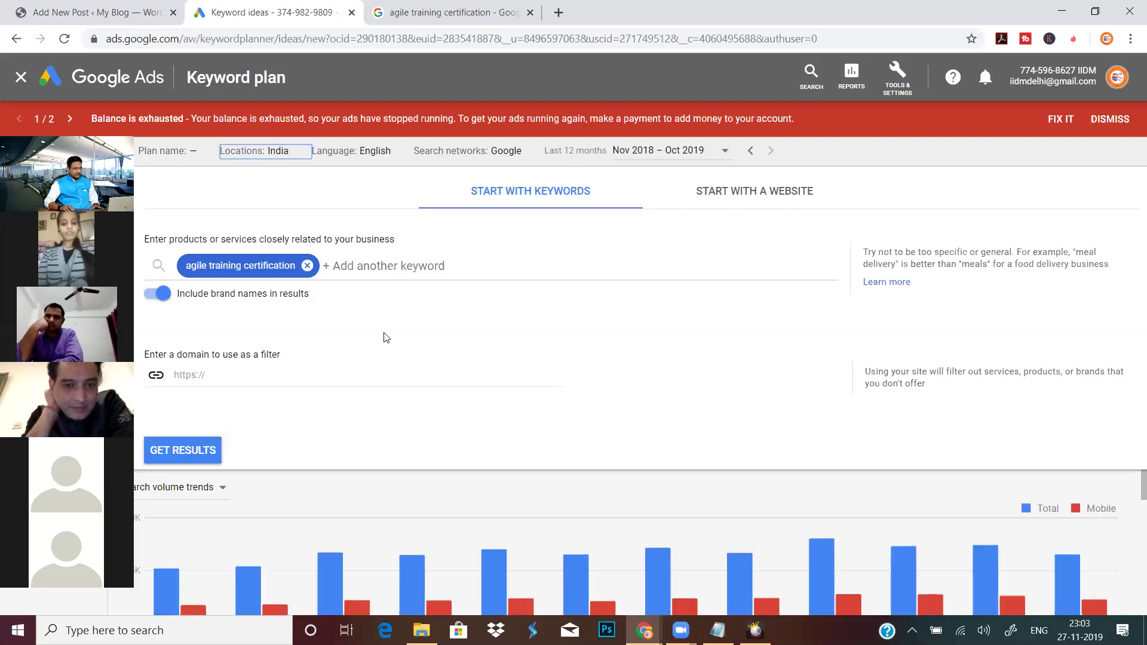
Get the 713 India keyword ideas and scroll between the ideas table and trends chart
click(186, 450)
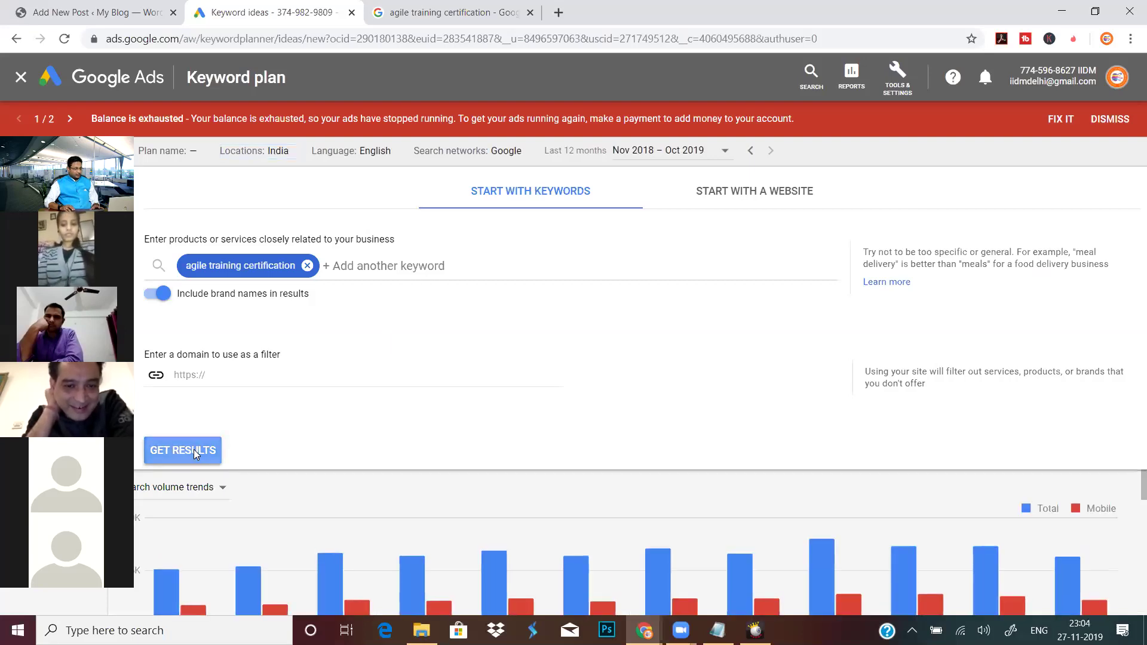
scroll(345, 417, down, 5)
scroll(347, 419, up, 2)
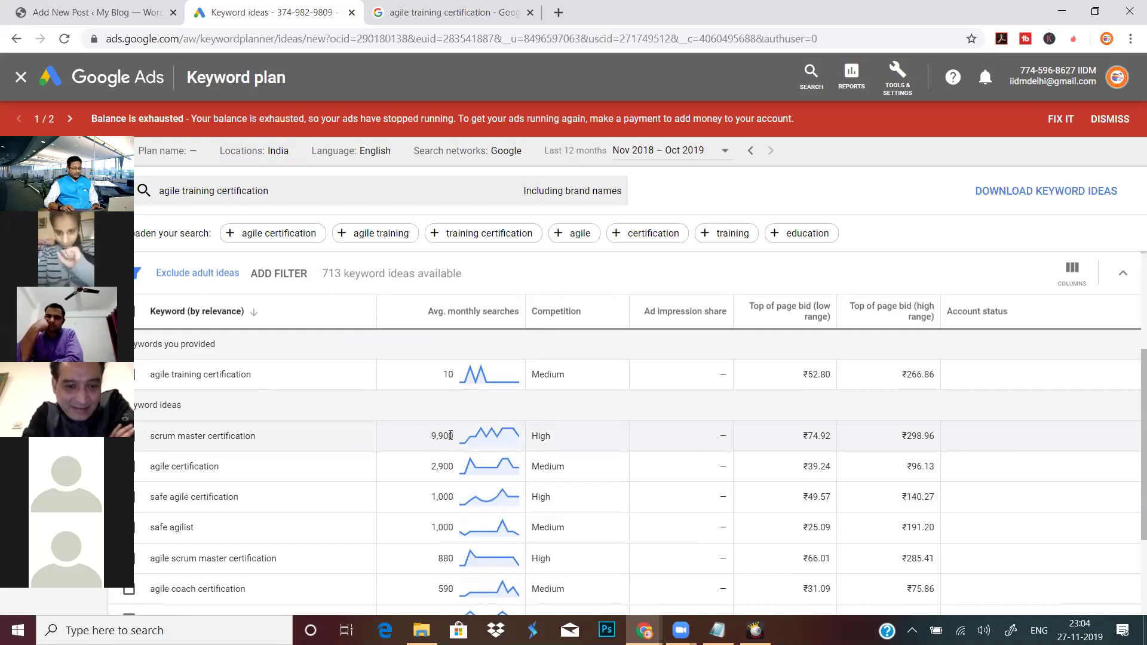
scroll(450, 435, up, 2)
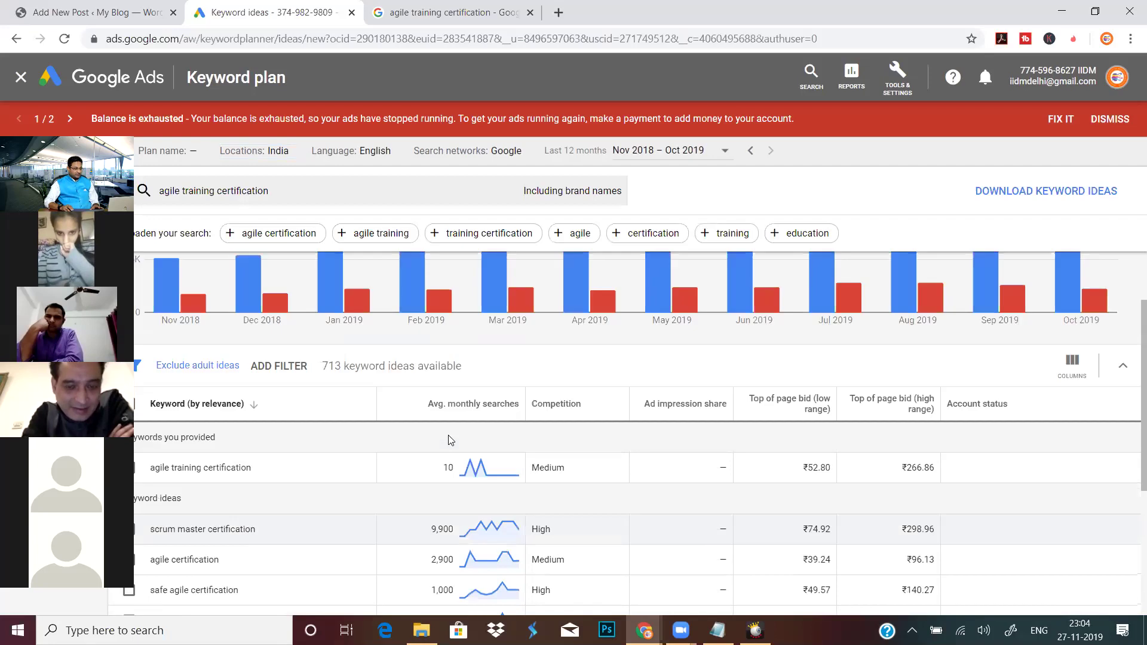
scroll(451, 440, down, 4)
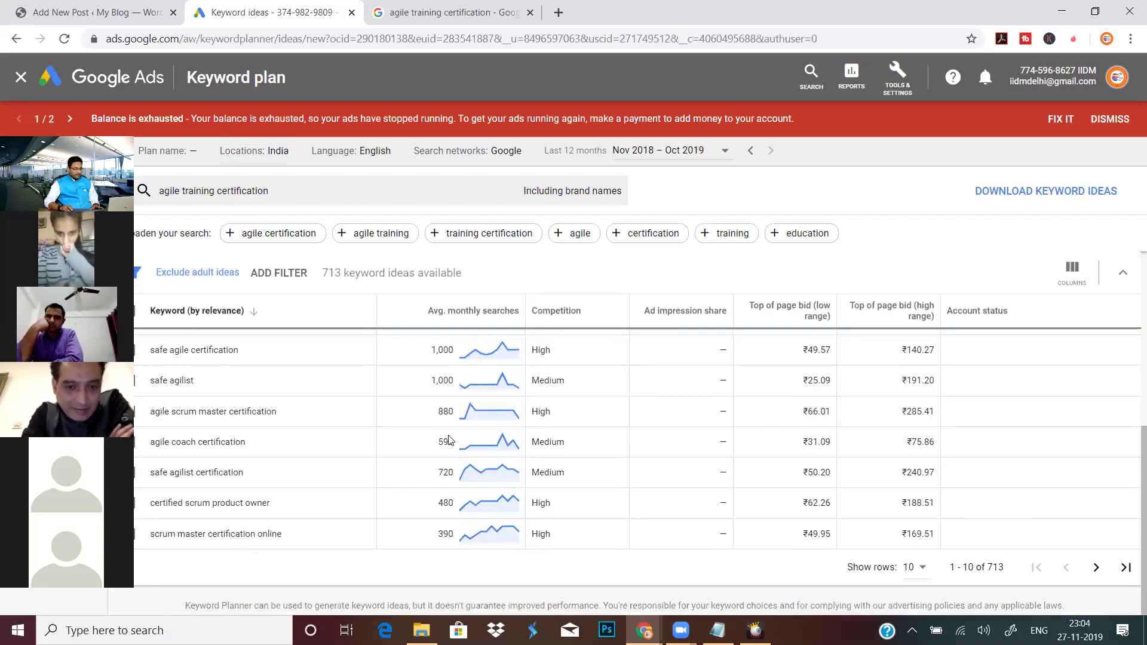
scroll(450, 441, up, 5)
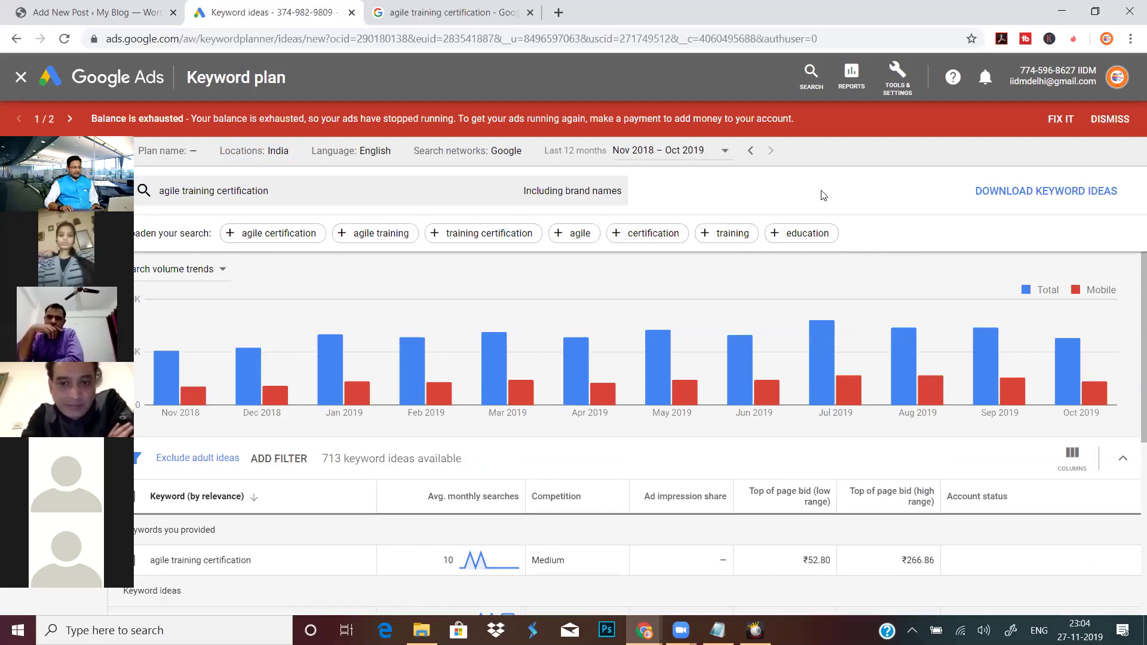
scroll(828, 302, down, 3)
scroll(602, 393, up, 3)
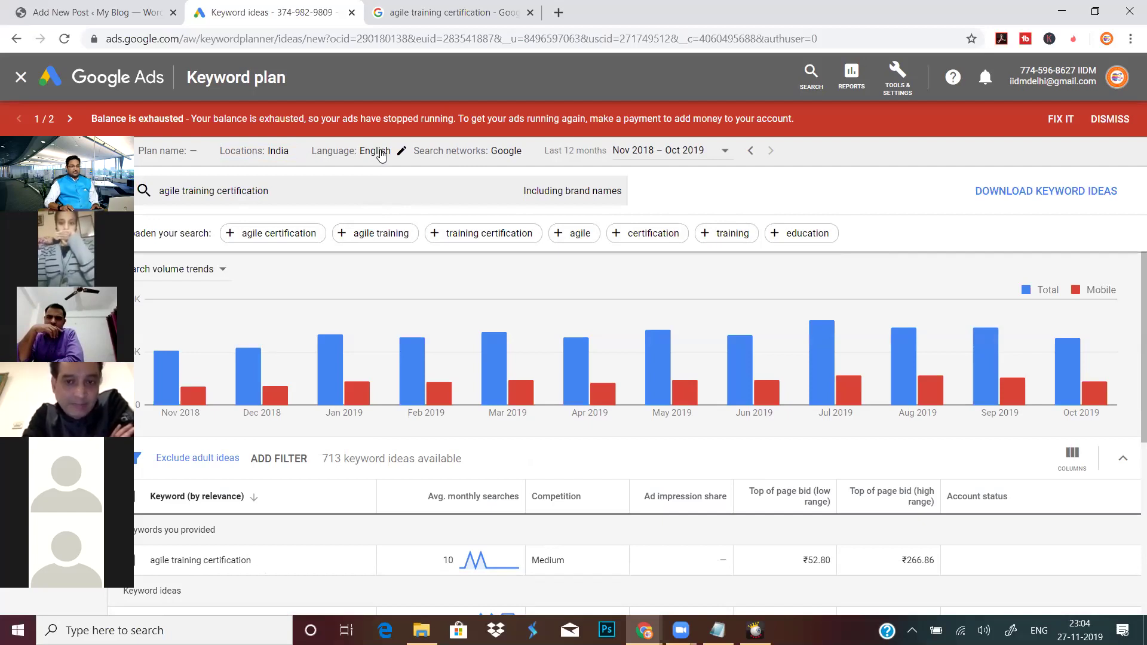
Swap India for Dubai, United Arab Emirates as the target location and save
click(279, 152)
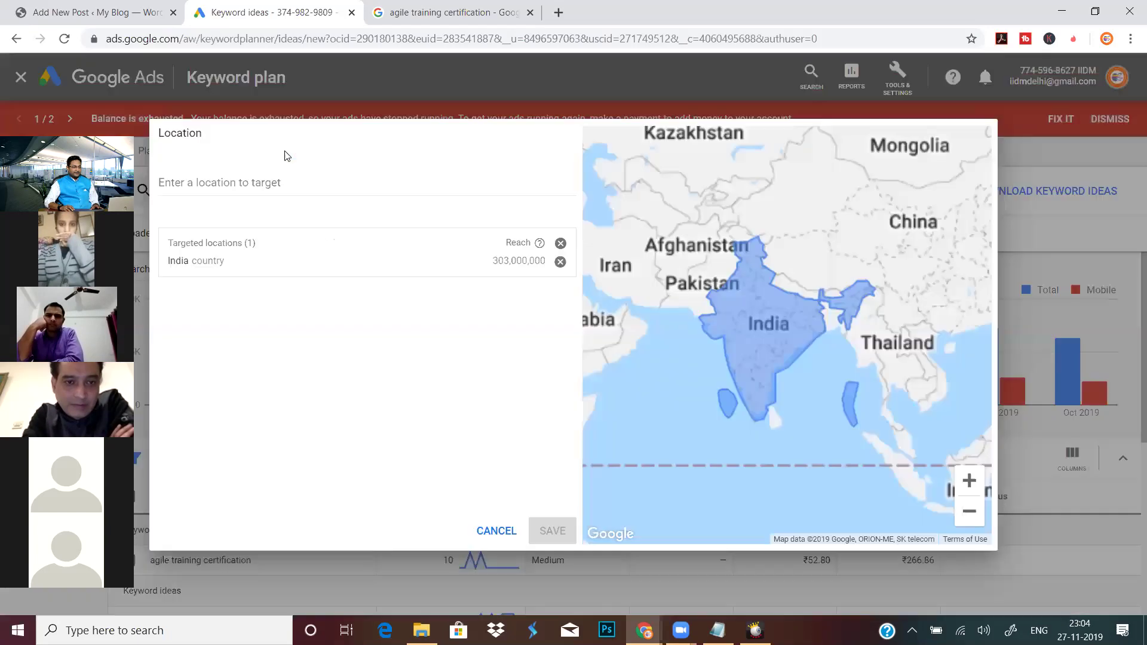
click(559, 262)
click(307, 184)
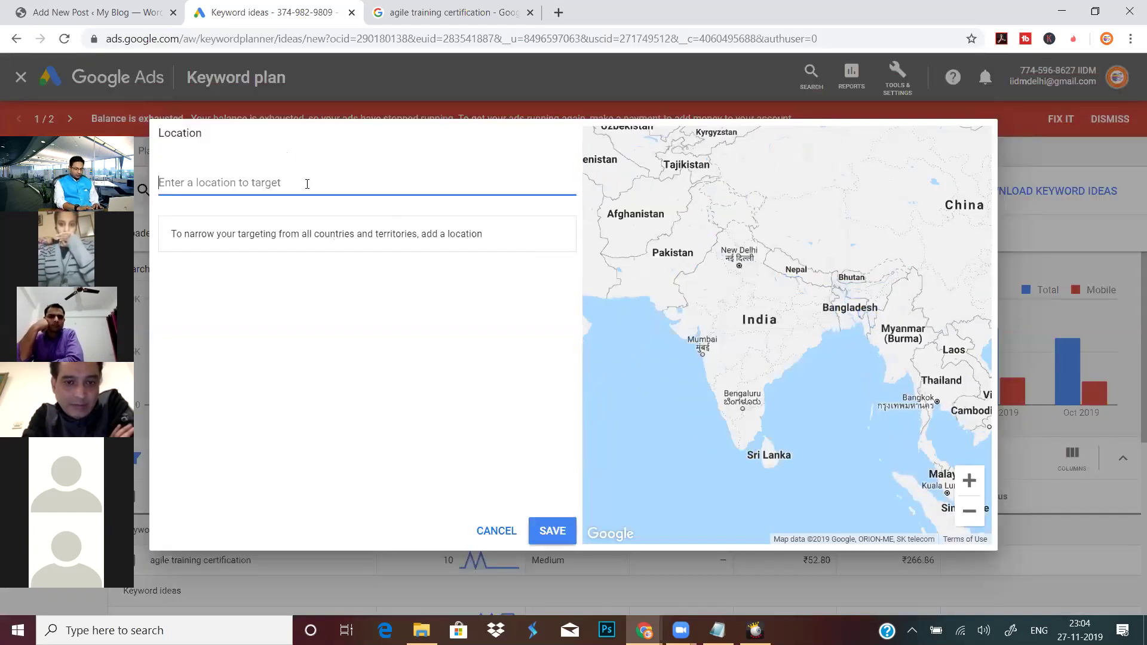
text(dubai)
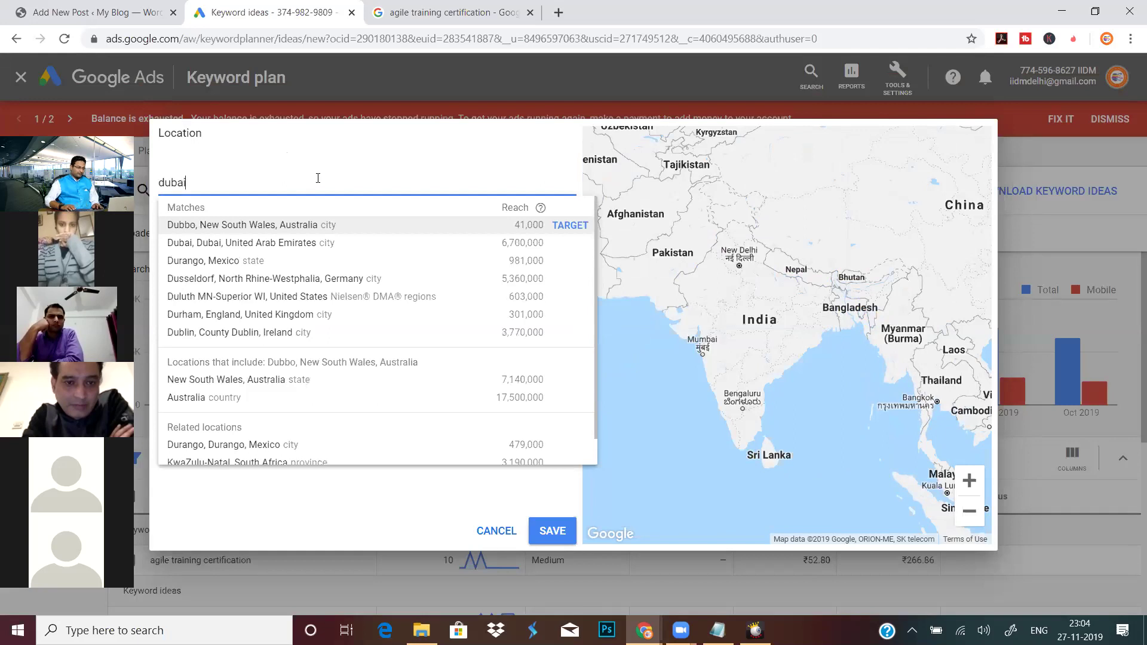
click(289, 225)
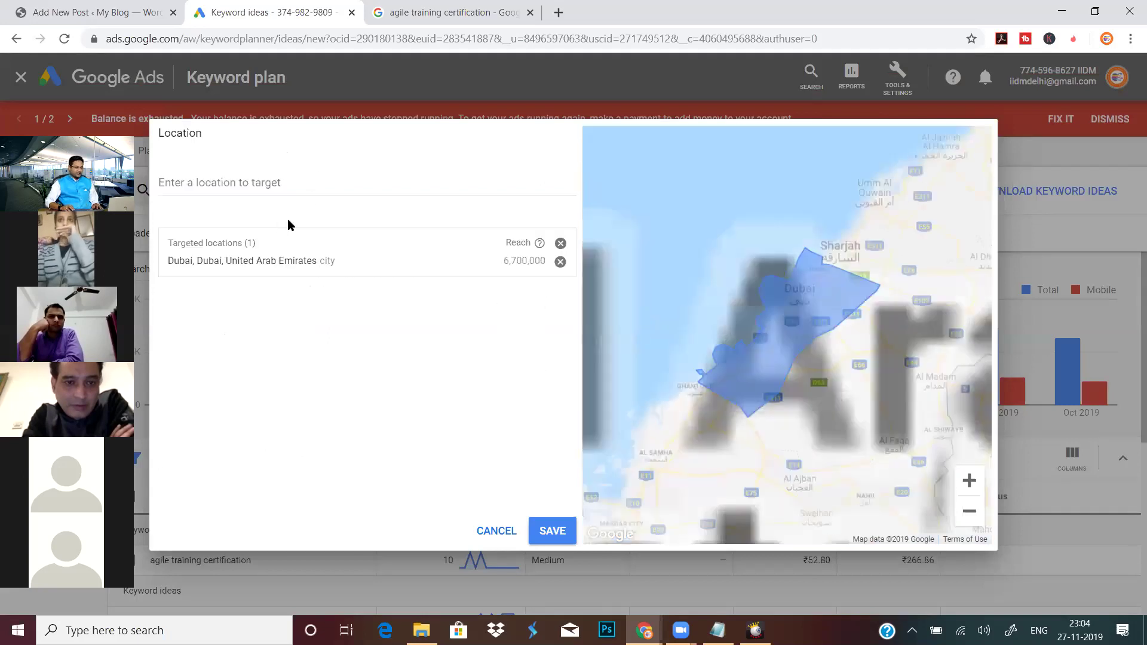
click(545, 532)
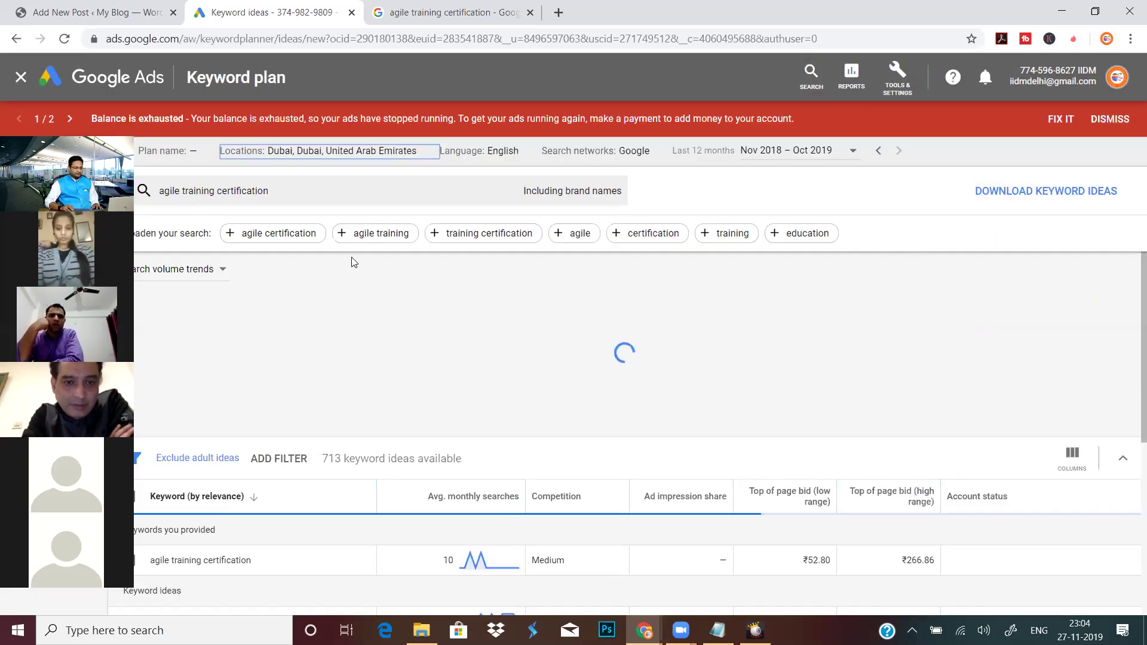
click(525, 151)
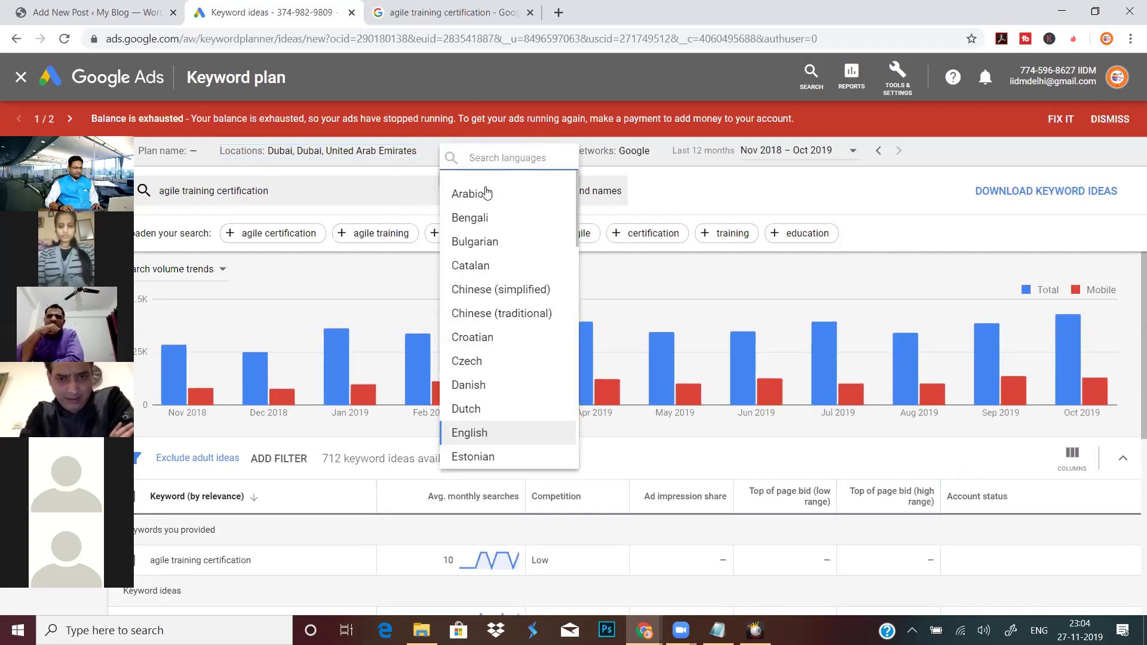
click(469, 193)
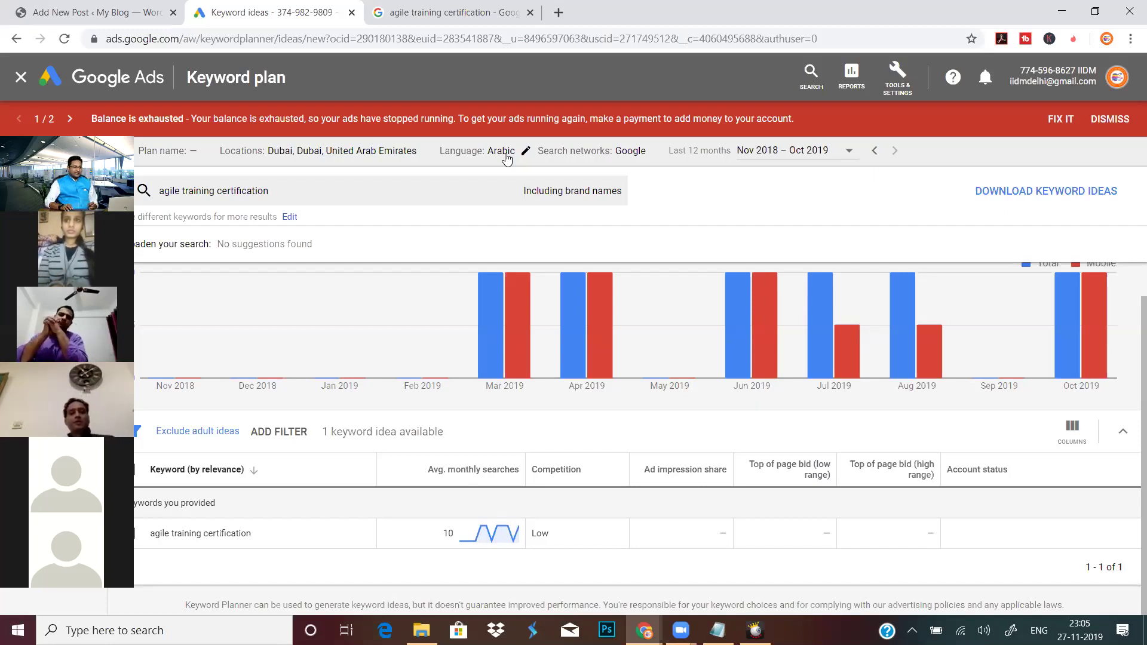
click(507, 156)
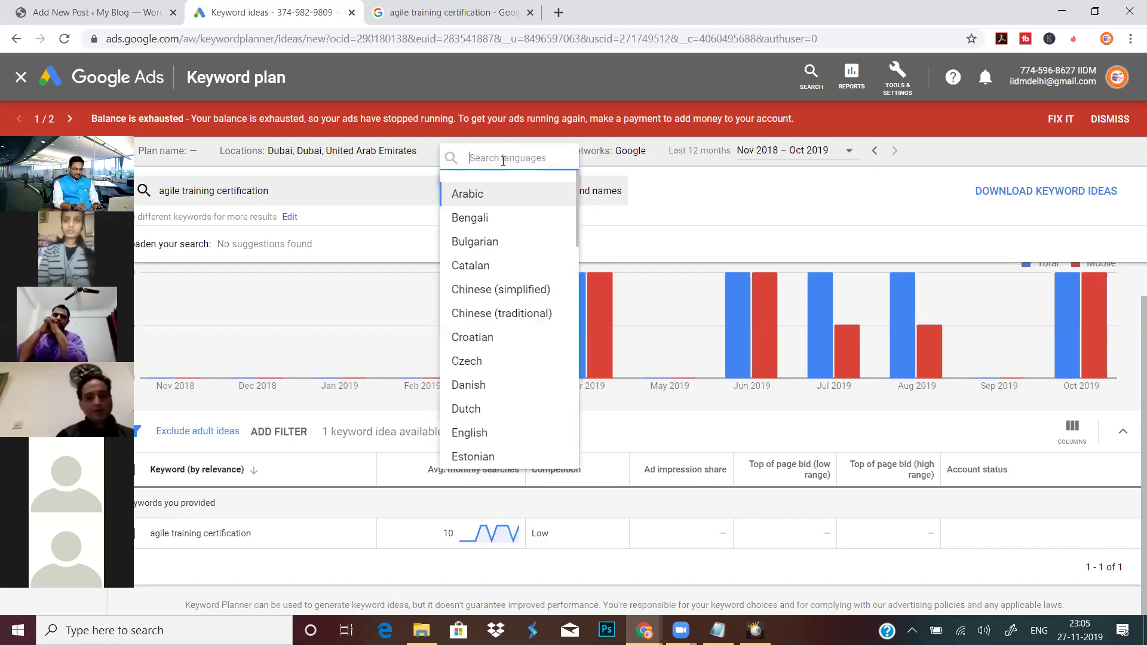
text(en)
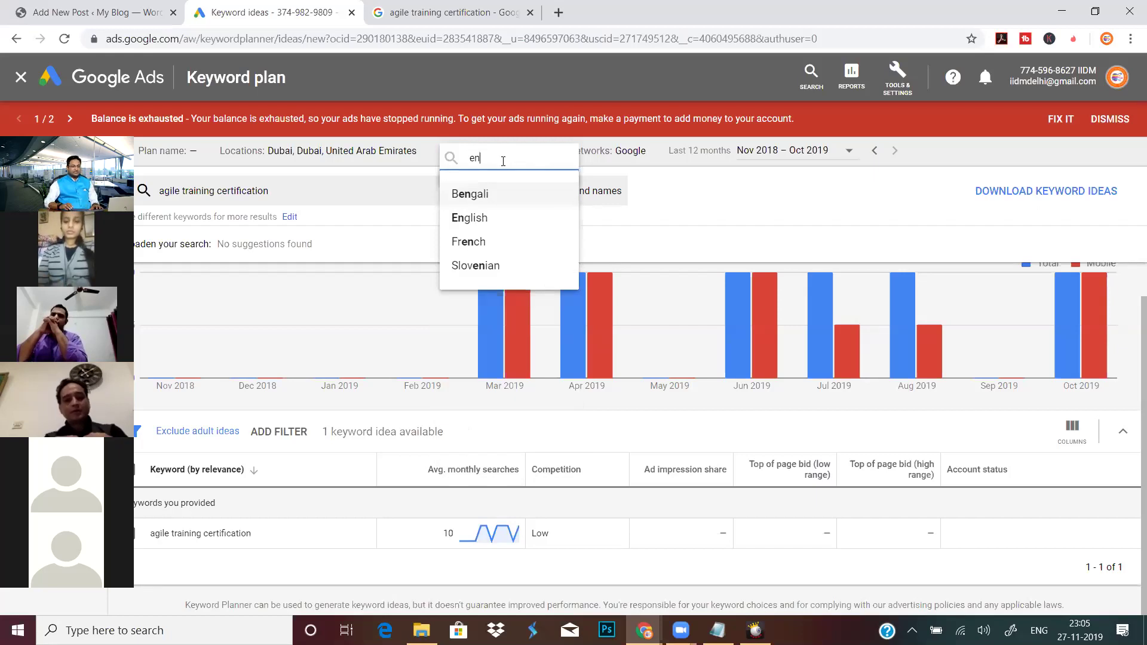
key(BackSpace)
key(BackSpace)
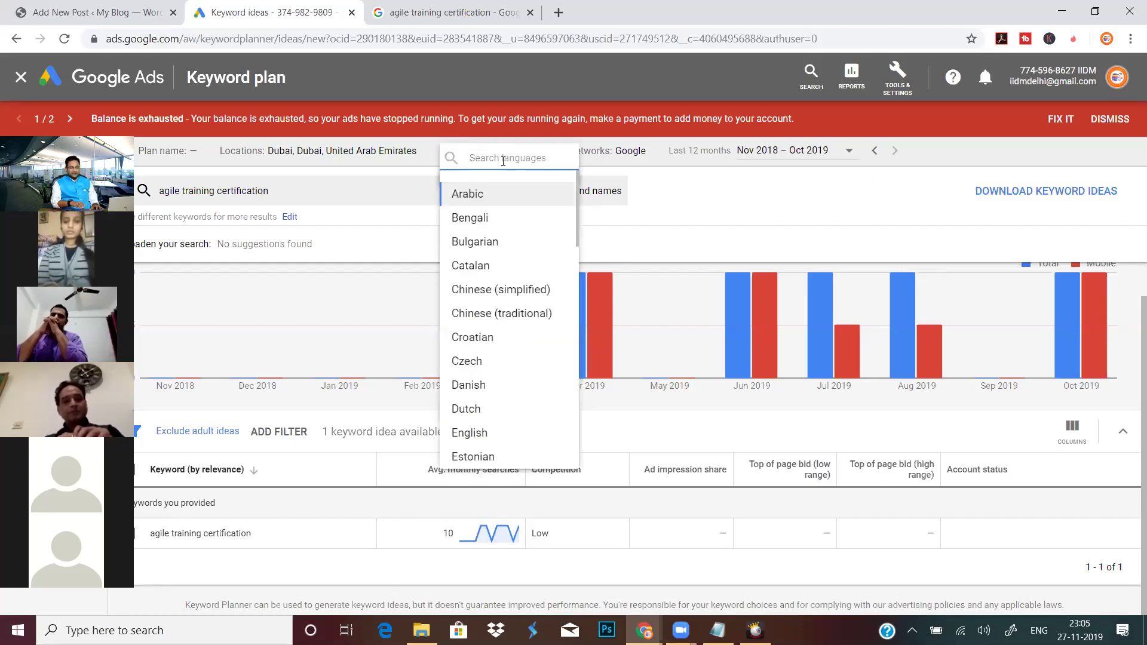
text(english)
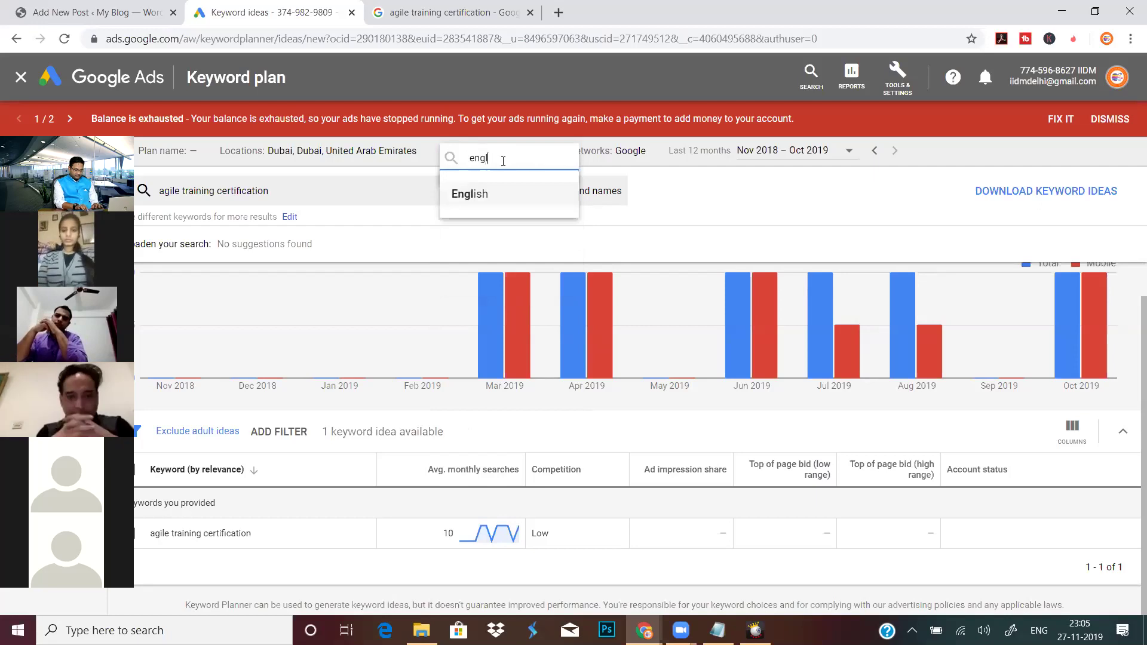
click(478, 195)
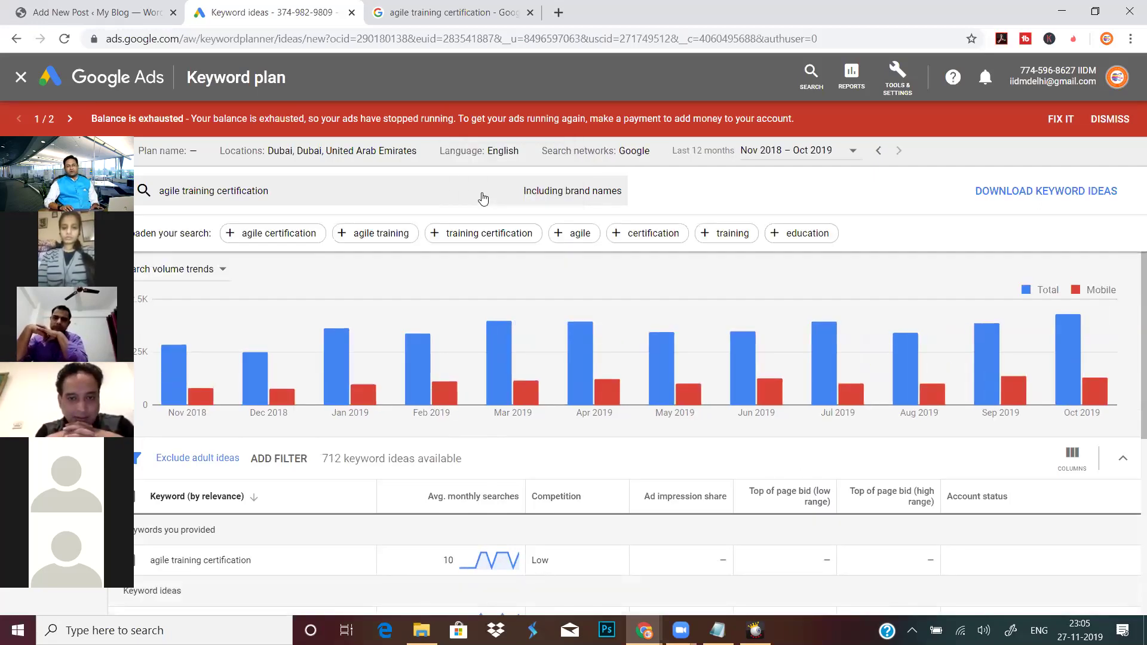
Highlight the 260 monthly searches and the 'scrum master certification' keyword in the table
scroll(403, 353, down, 4)
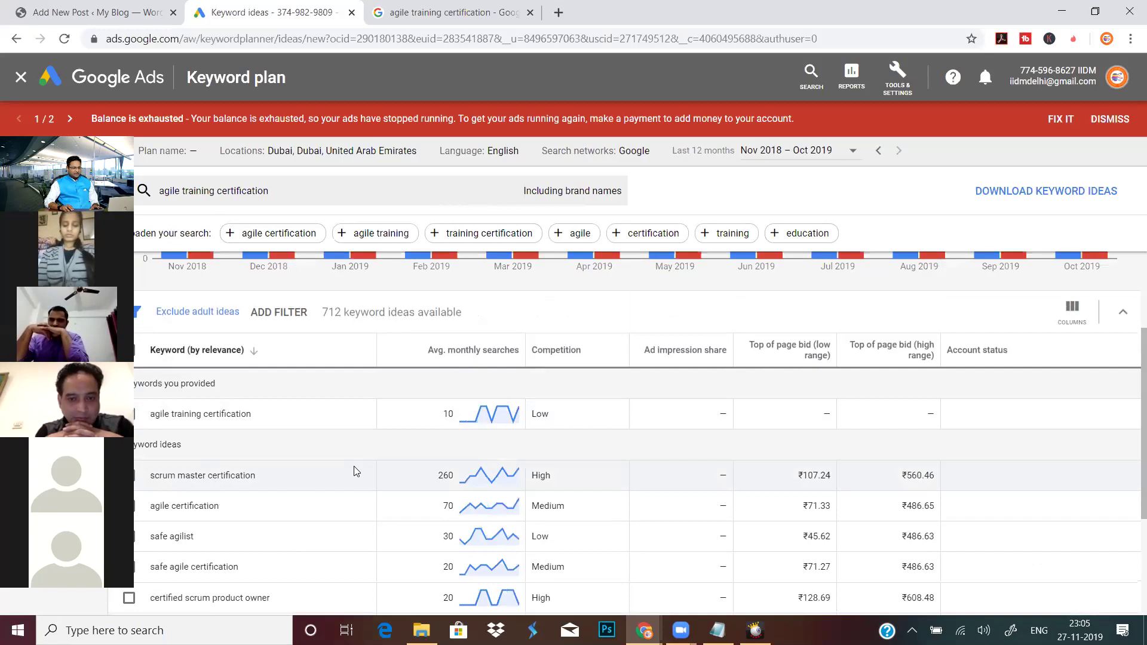
double_click(453, 475)
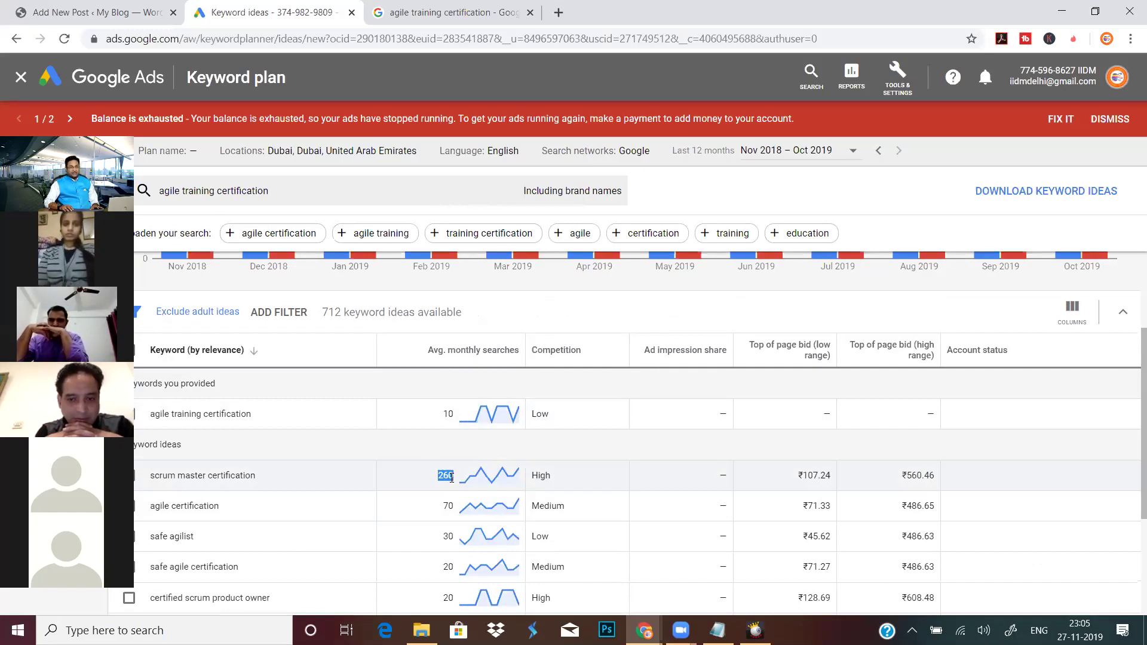
drag(260, 475, 150, 475)
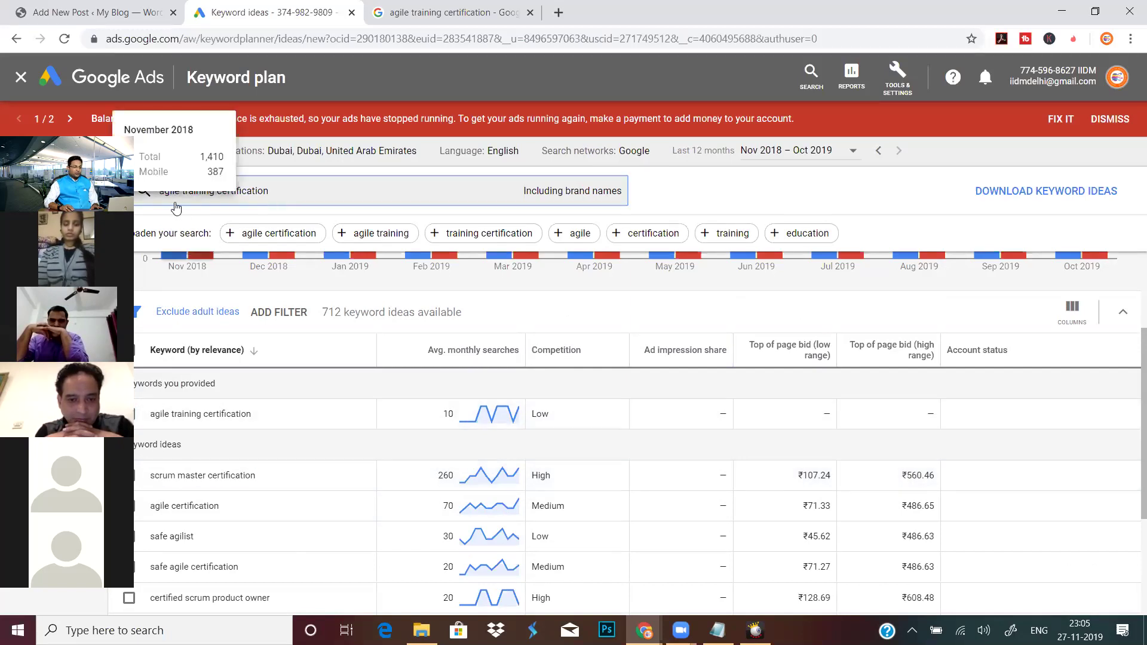
Rerun the 'agile training certification' keyword search and bring up the search networks choice
click(278, 192)
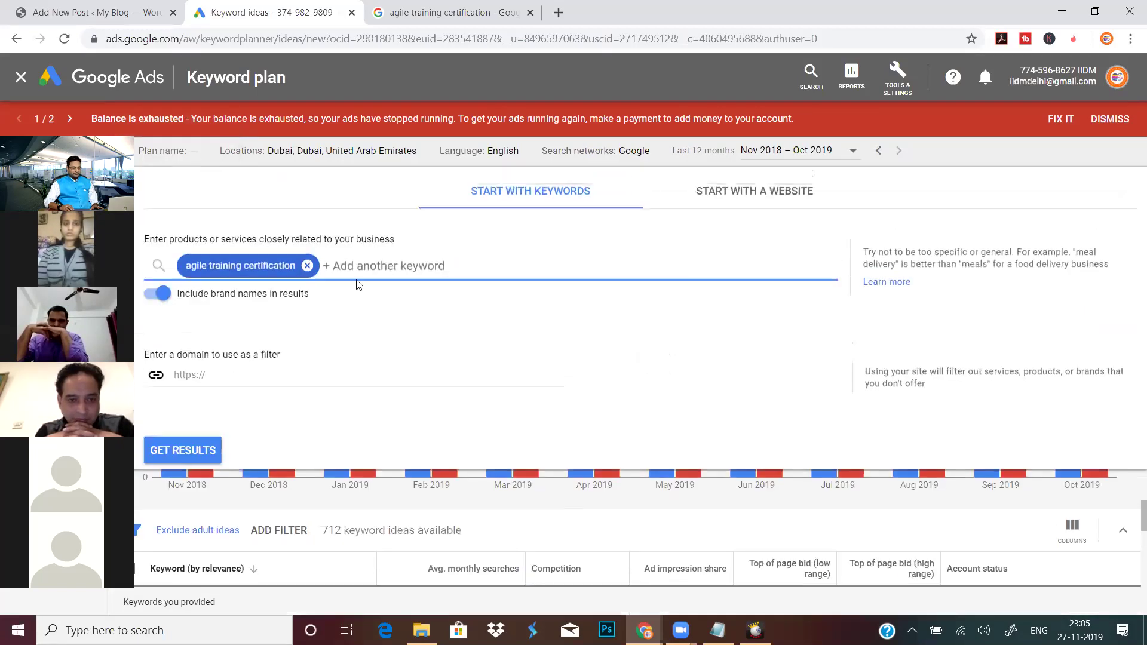
click(389, 358)
click(193, 449)
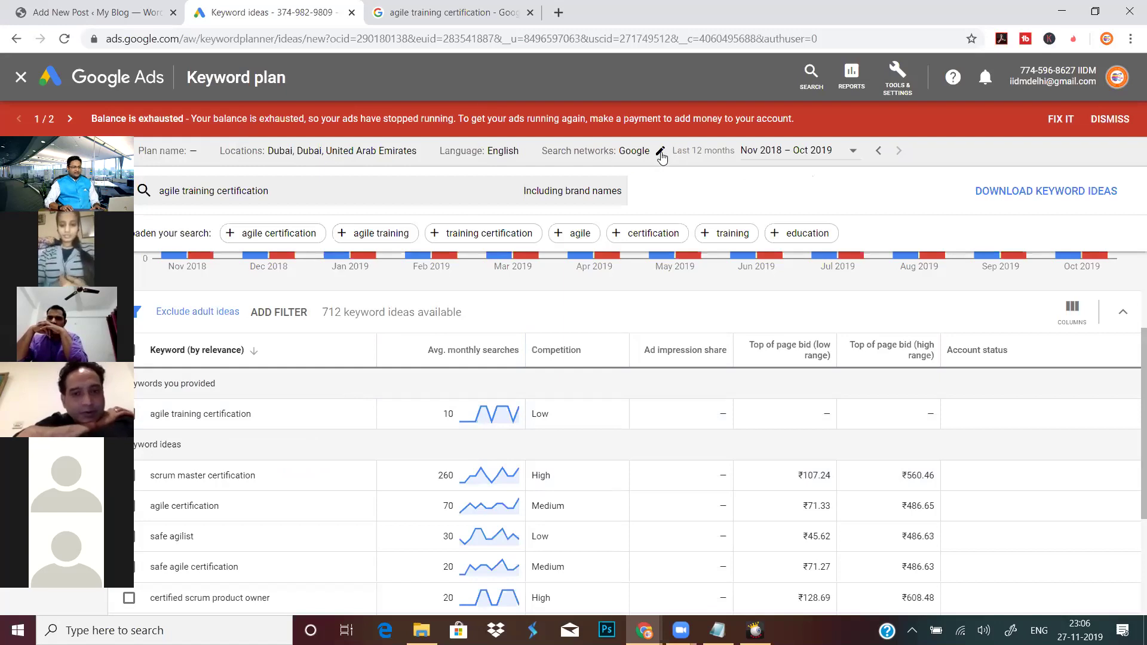
click(661, 153)
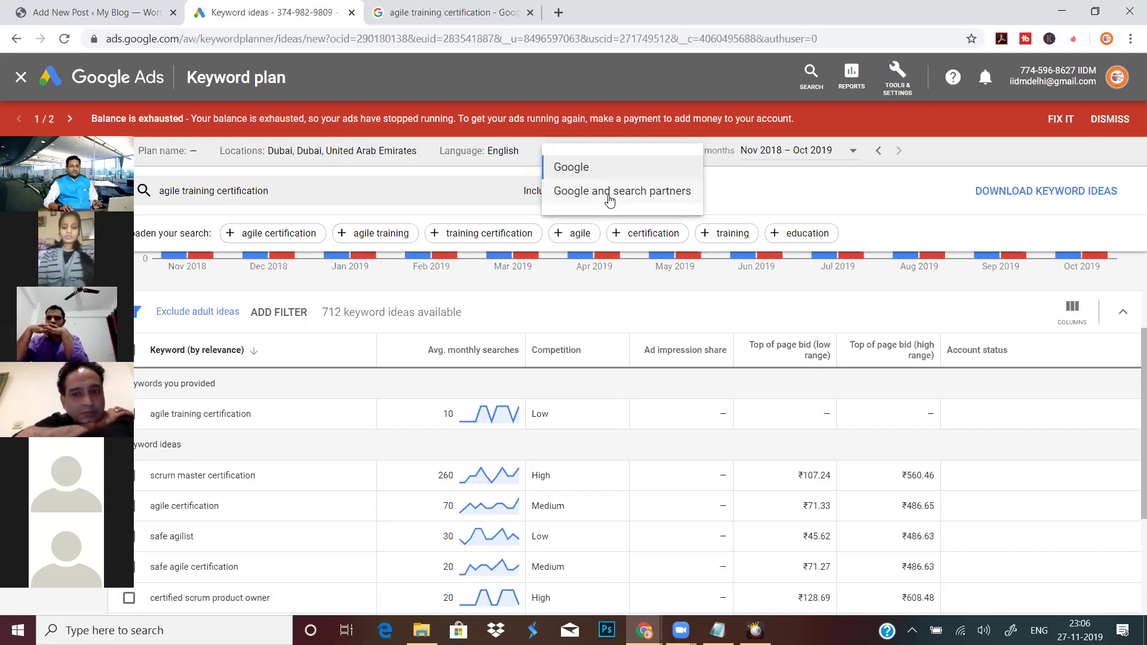
Try including Google search partners, then set the networks back to Google search only
click(609, 200)
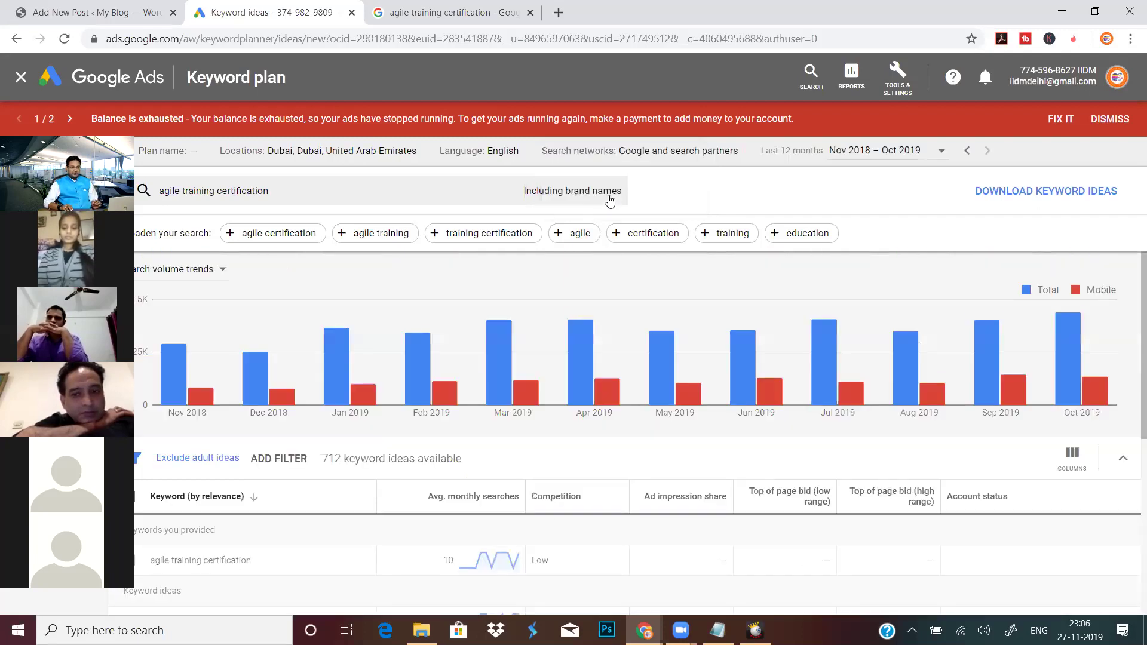
scroll(511, 327, down, 3)
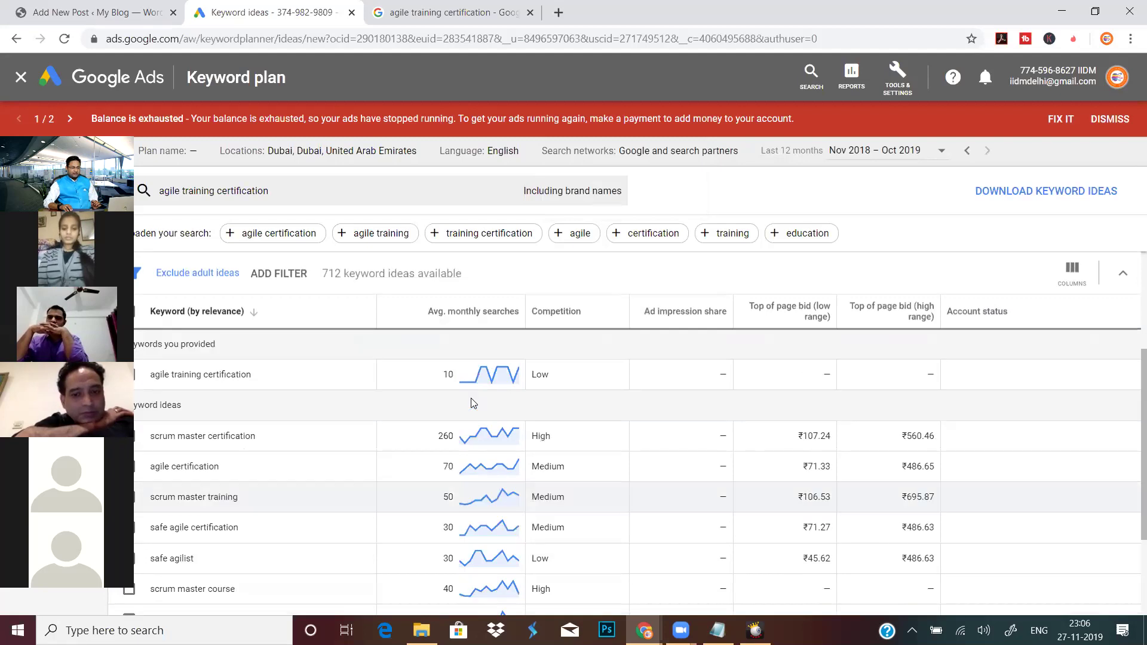
scroll(448, 463, up, 3)
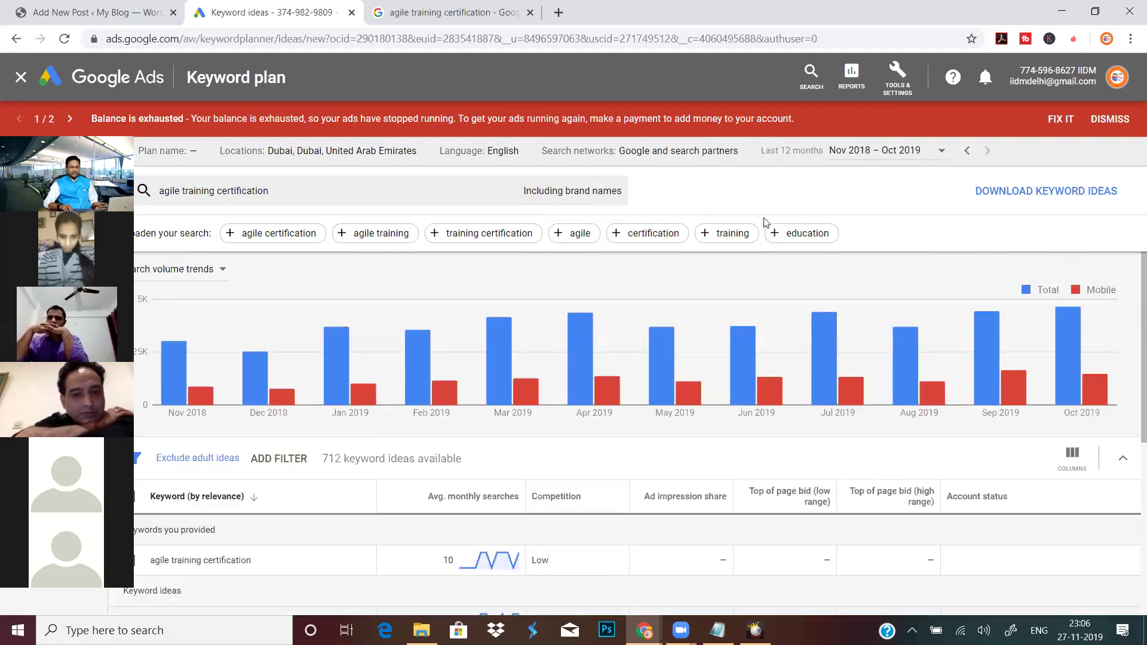
click(747, 151)
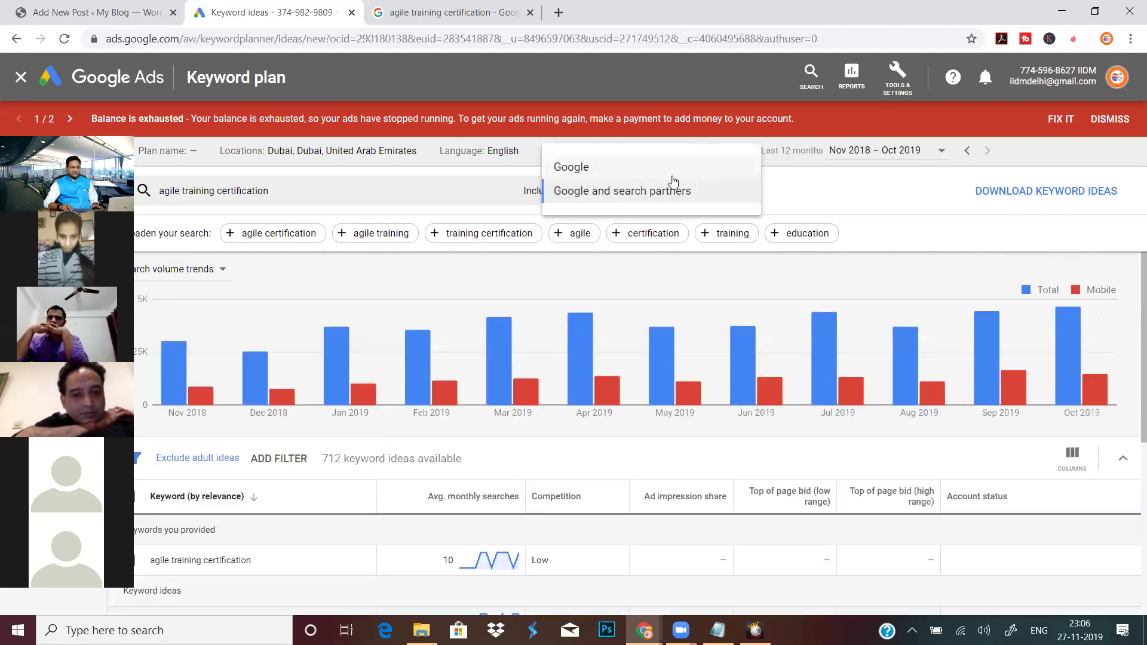
click(623, 173)
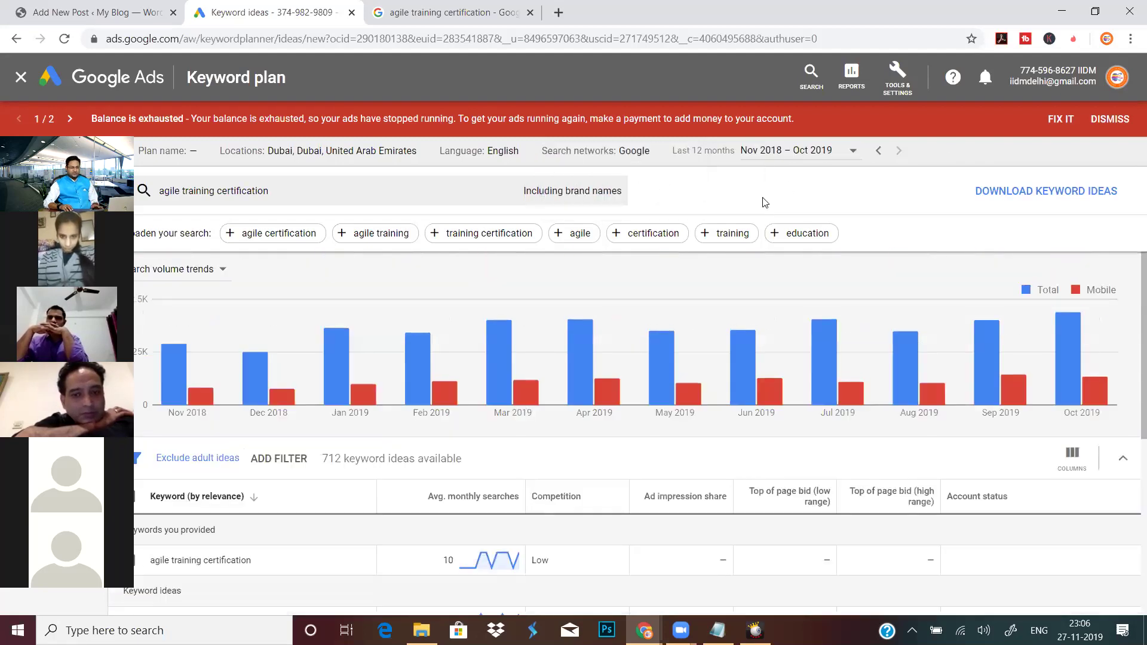
Narrow the date range to last month, then restore the last 12 months
click(844, 154)
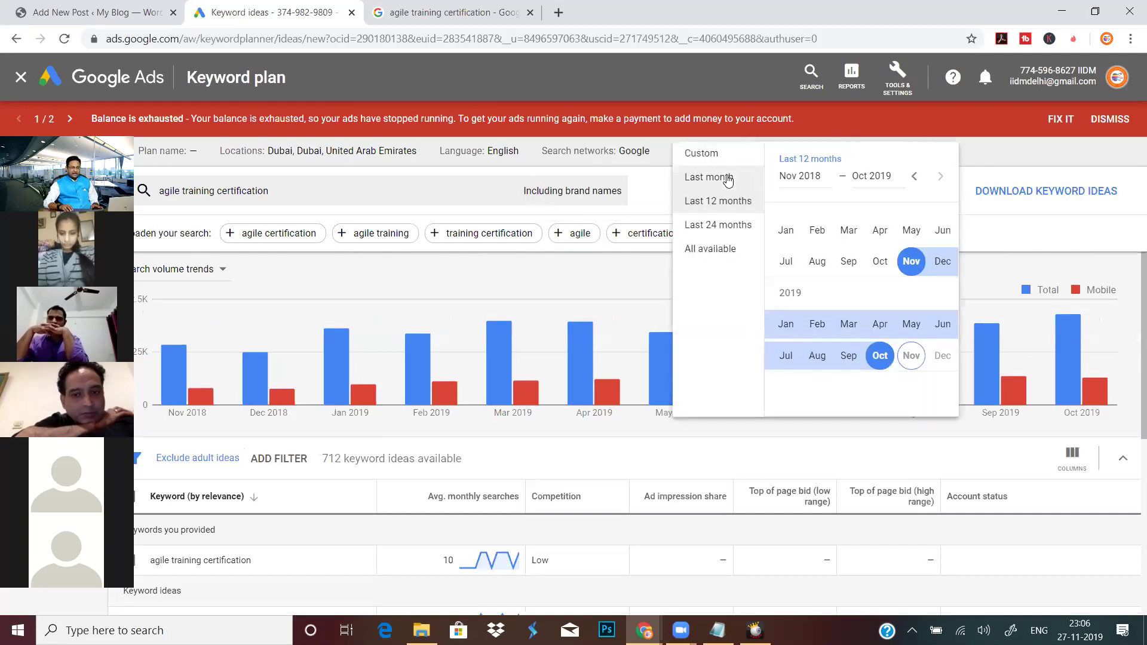
click(725, 173)
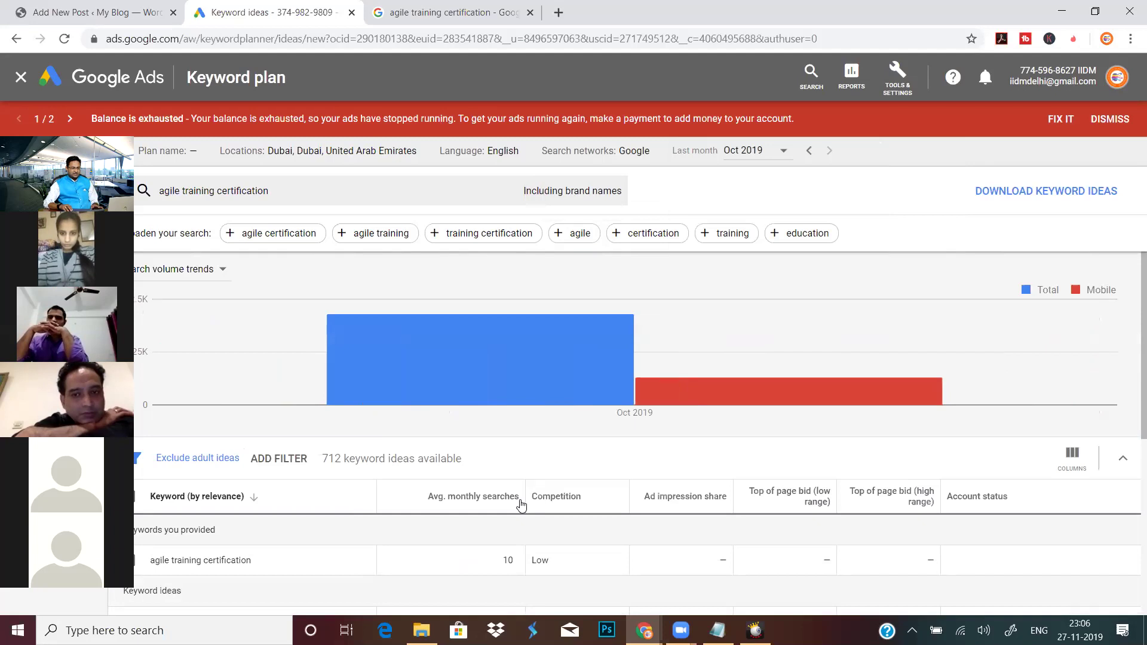
scroll(517, 499, down, 2)
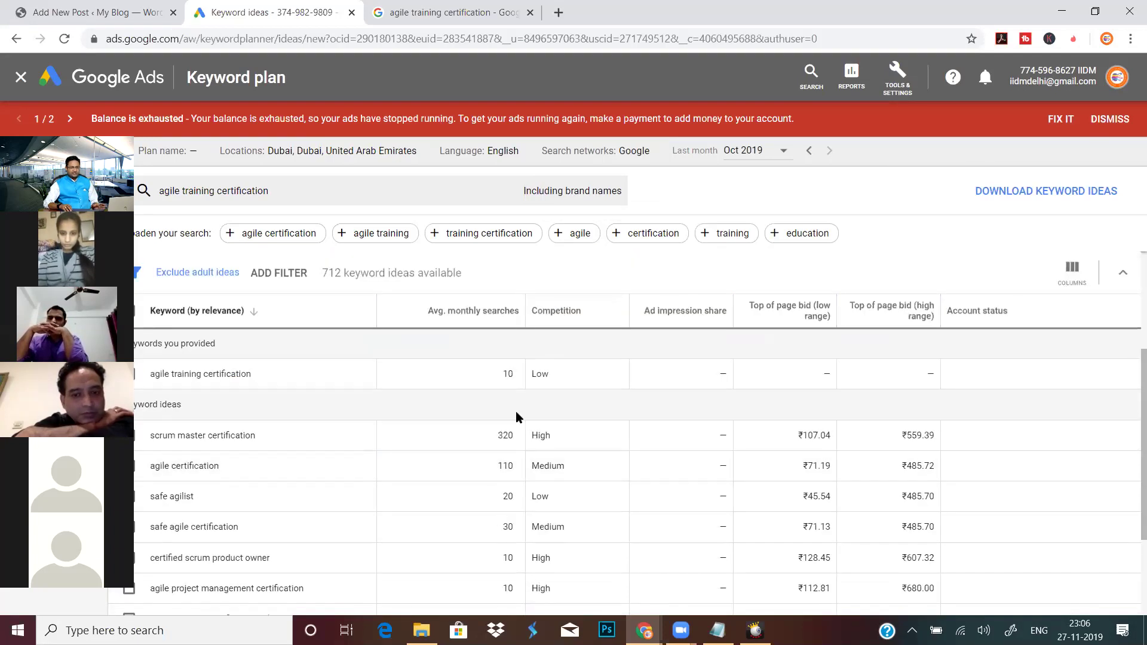
click(760, 152)
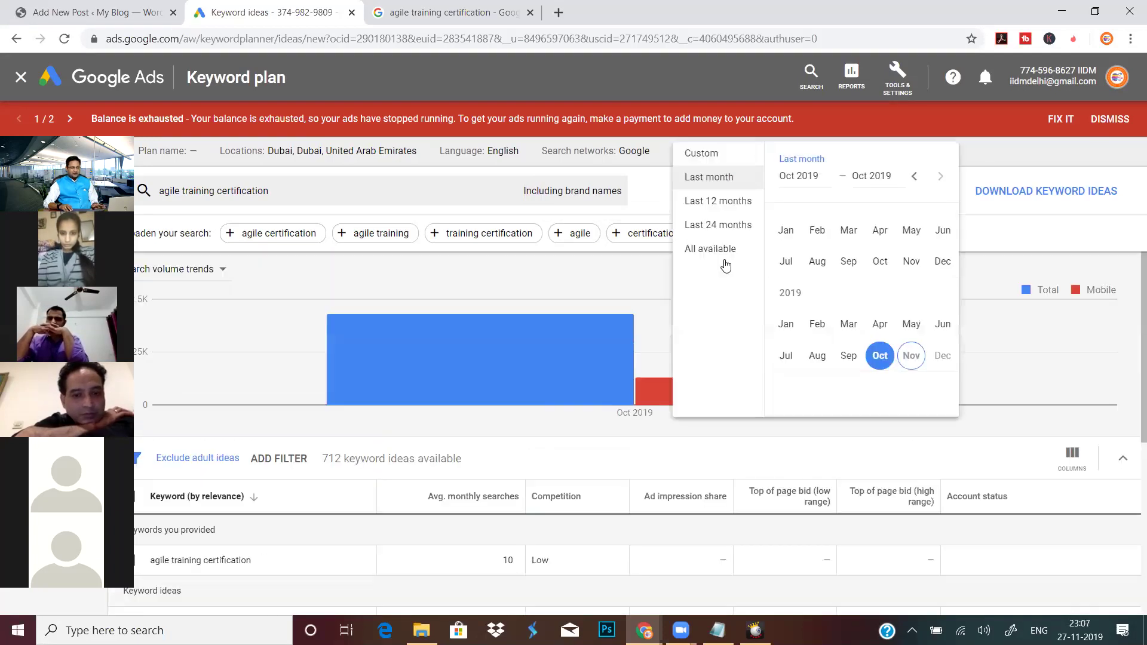
click(715, 204)
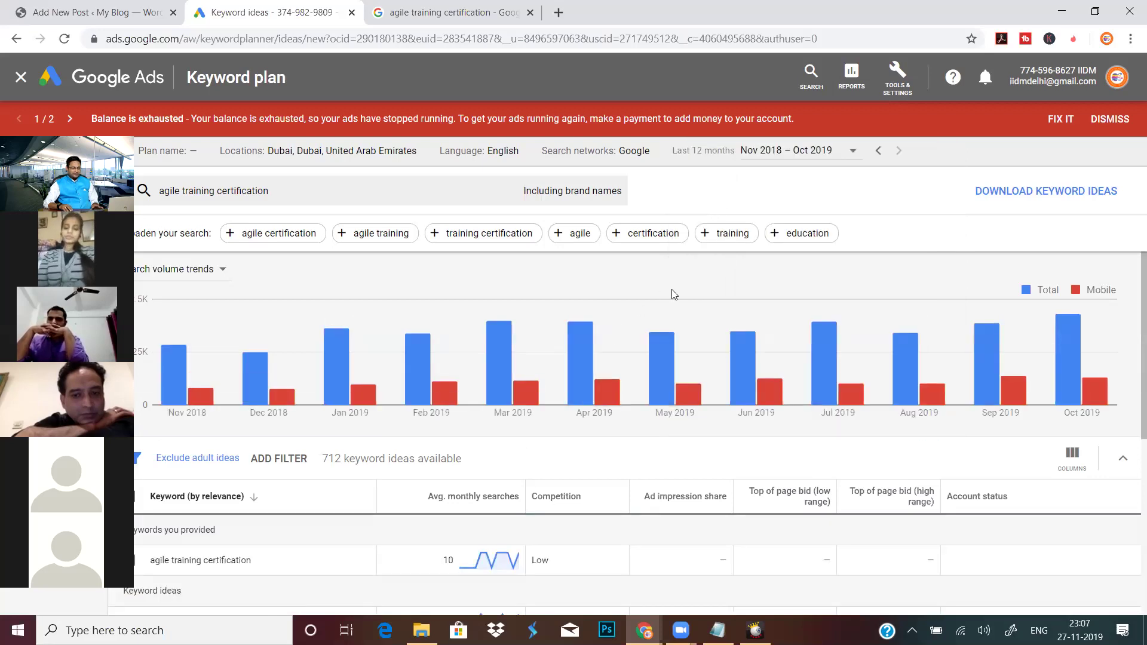
scroll(650, 319, down, 2)
scroll(649, 325, down, 3)
scroll(604, 352, up, 3)
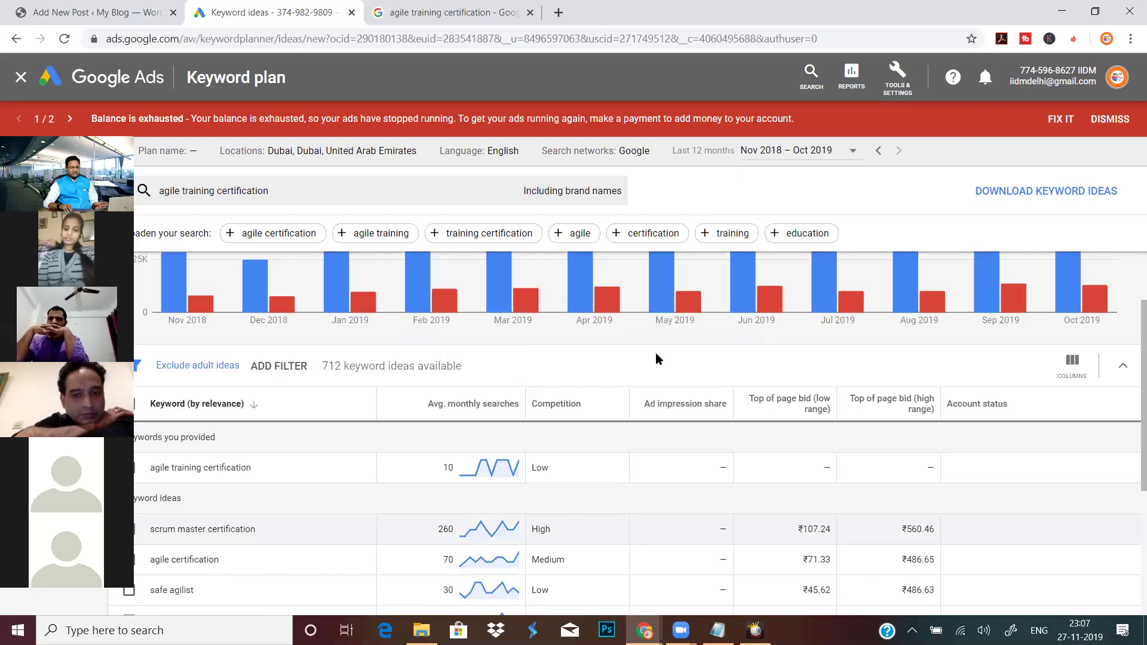
scroll(657, 357, up, 2)
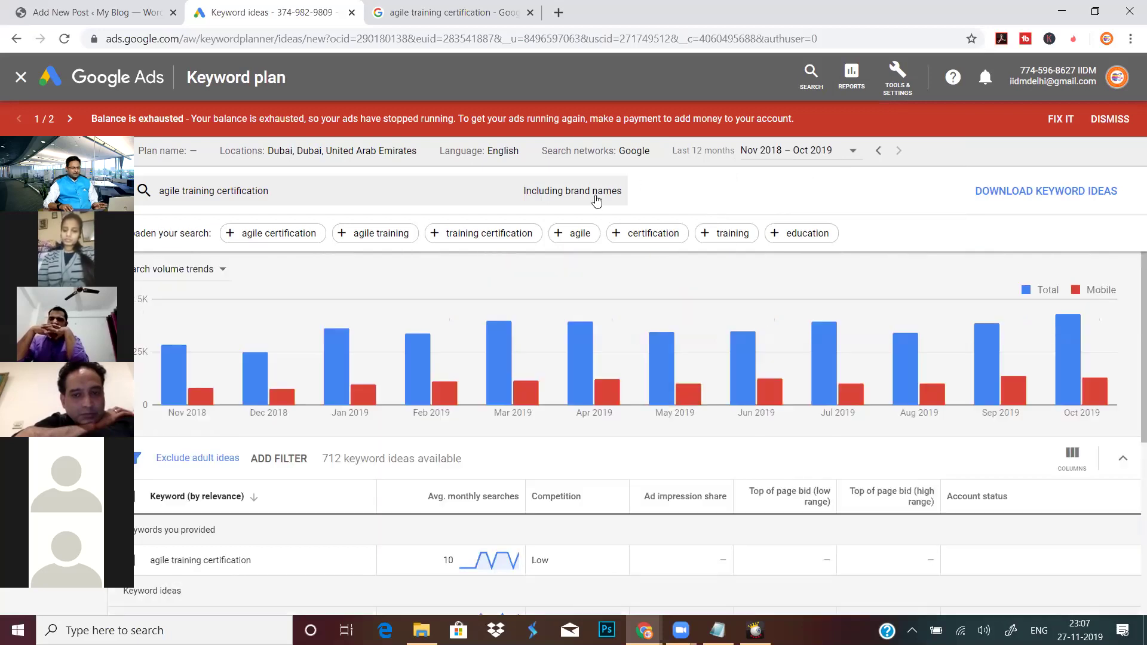
Make the 'agile training certification' keyword editable and selected, then go to the Google results tab
click(310, 198)
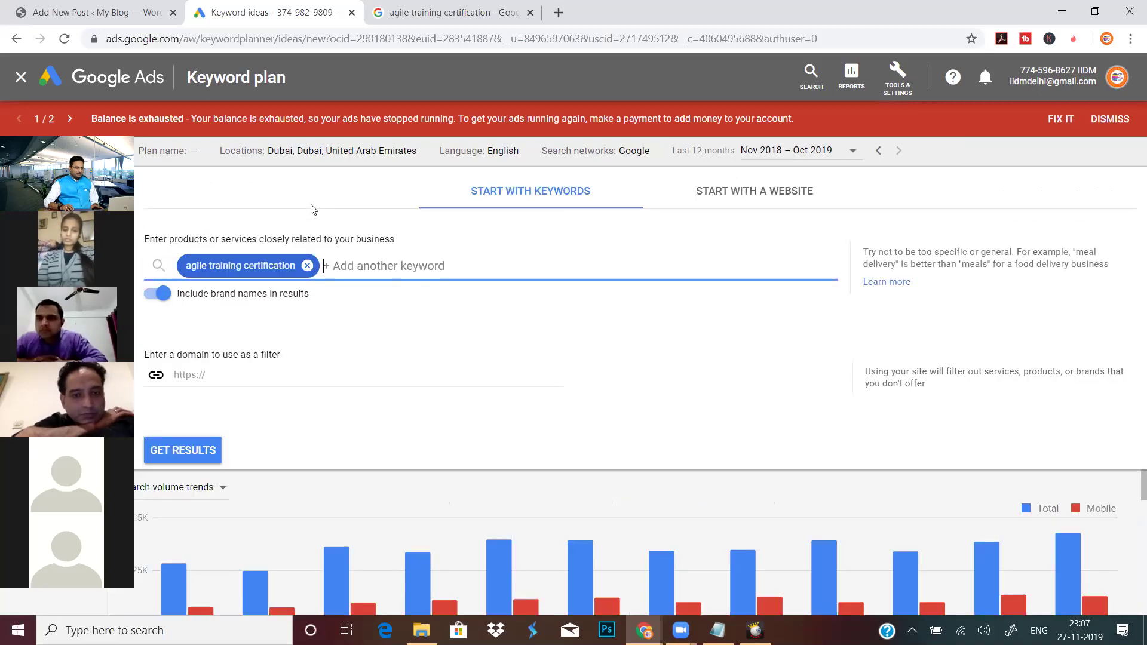
click(241, 272)
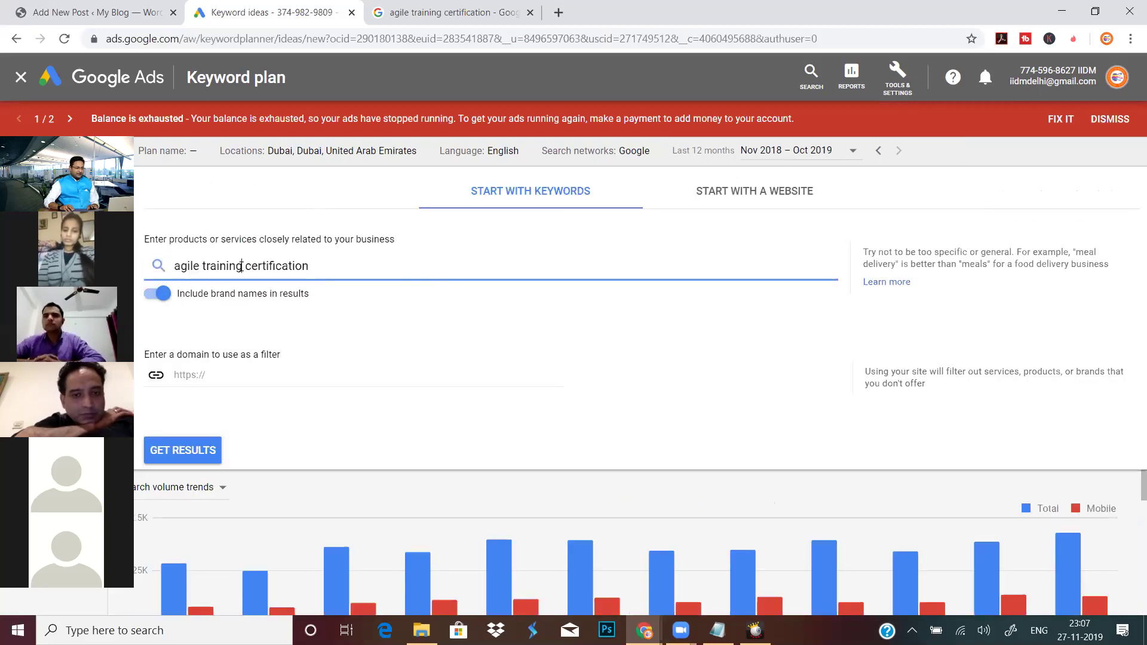
triple_click(241, 266)
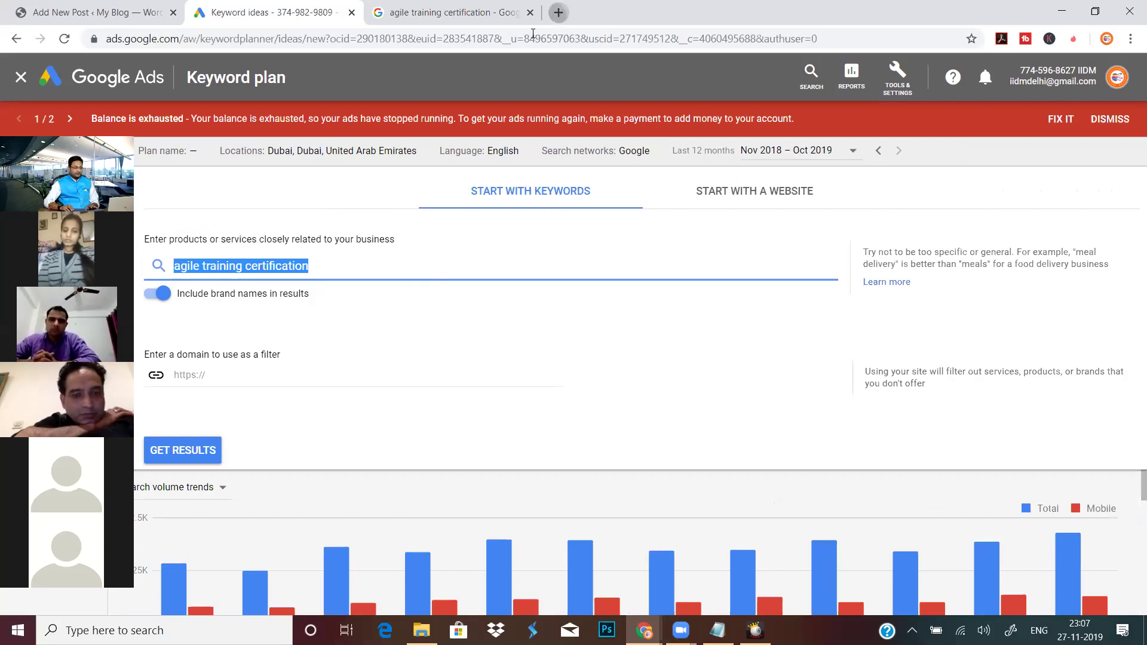
click(559, 12)
click(472, 19)
Rerun the Google search for 'agile training certification'
click(367, 96)
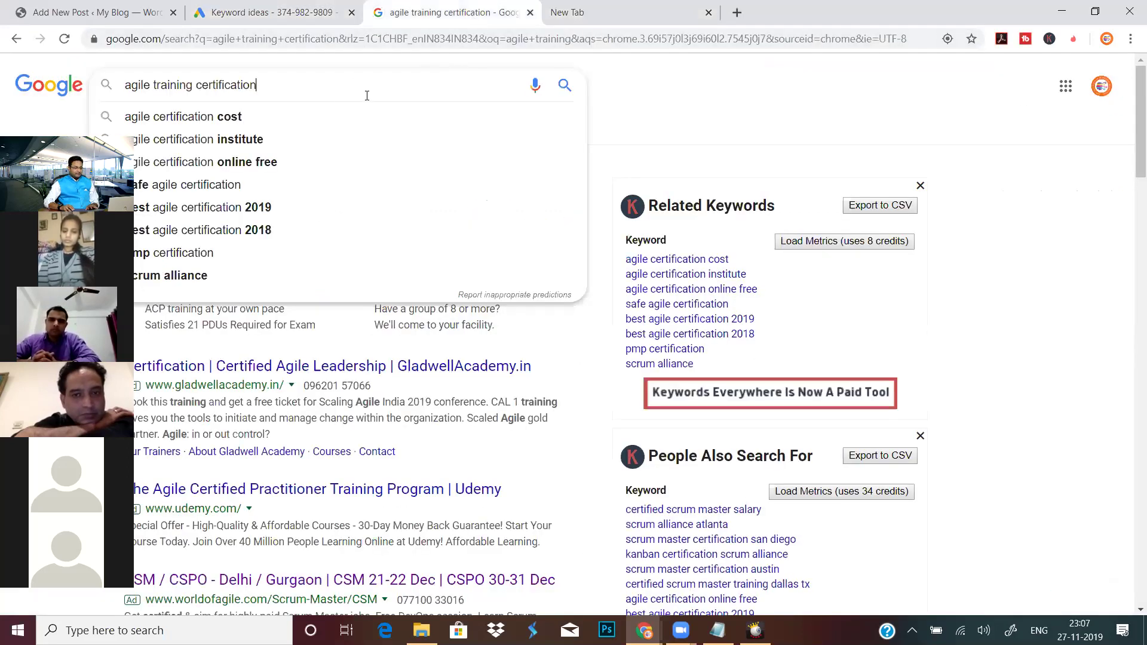
drag(324, 95, 116, 100)
click(115, 99)
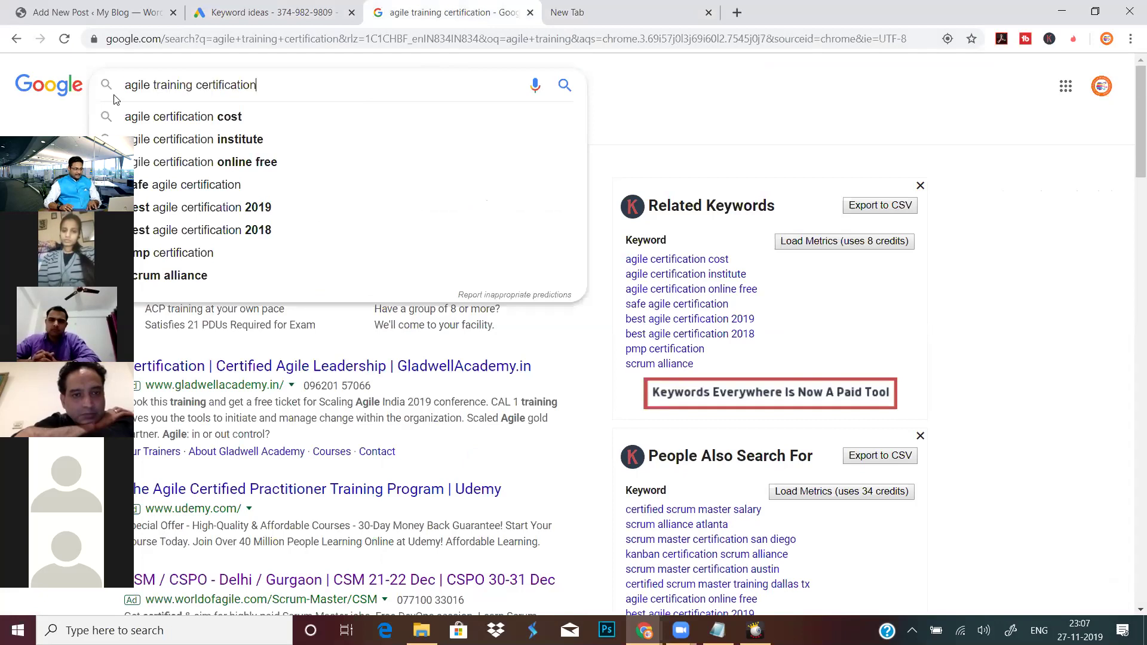
key(Return)
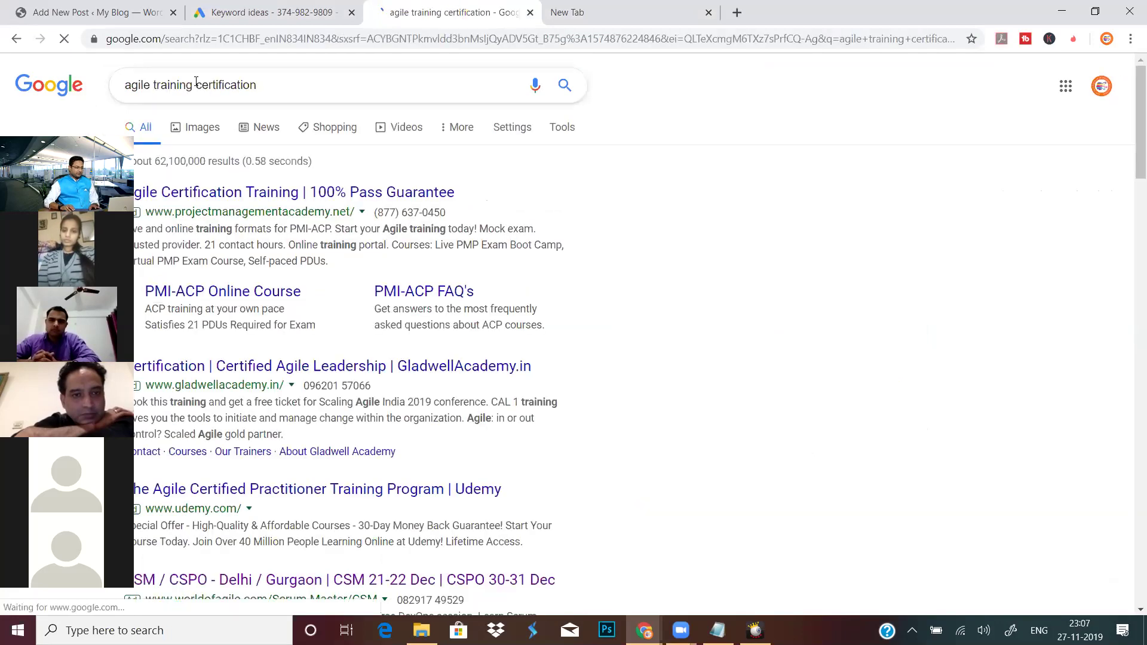
Change the query to 'agile training in dubai', search, and scroll to the Meirc result
double_click(350, 72)
key(BackSpace)
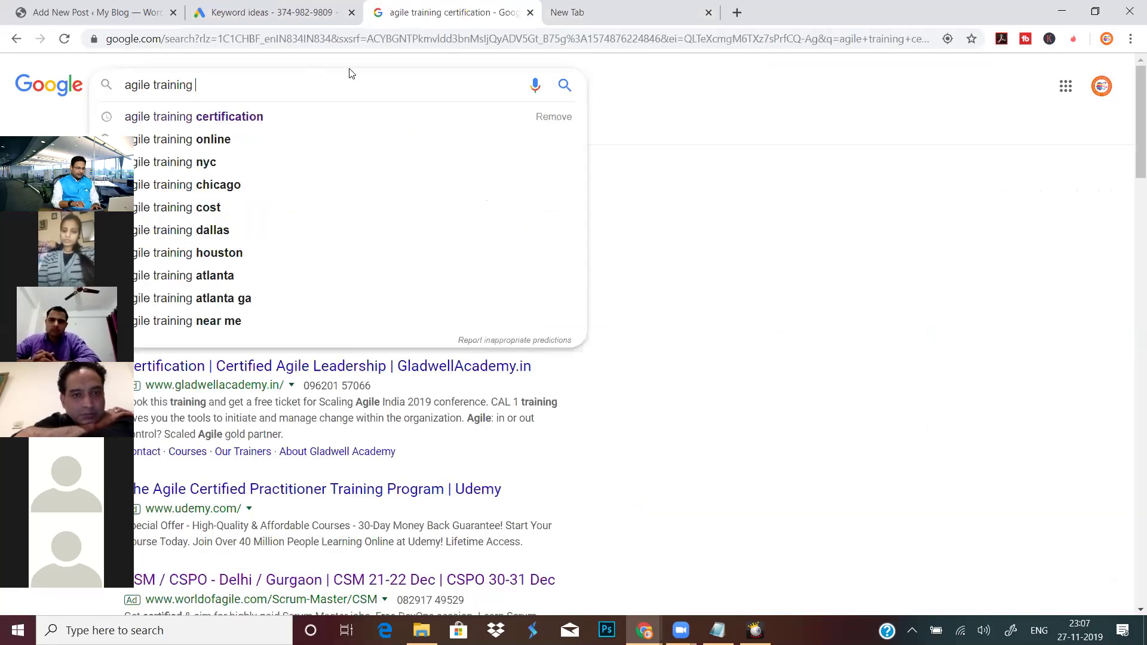
text(in dubai)
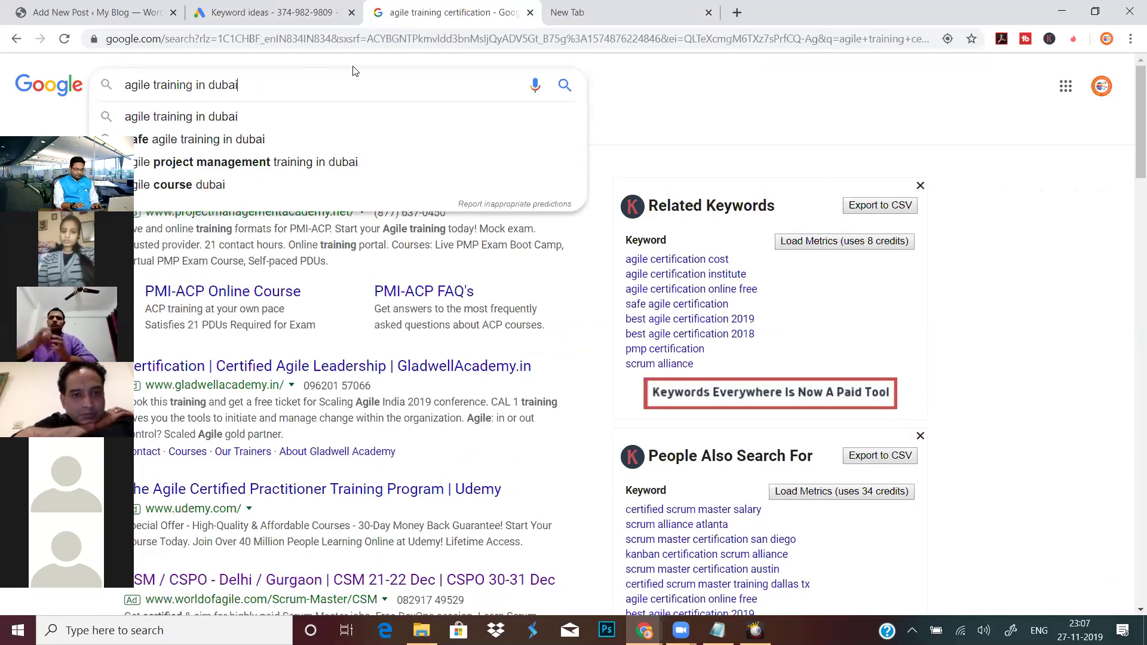
key(Return)
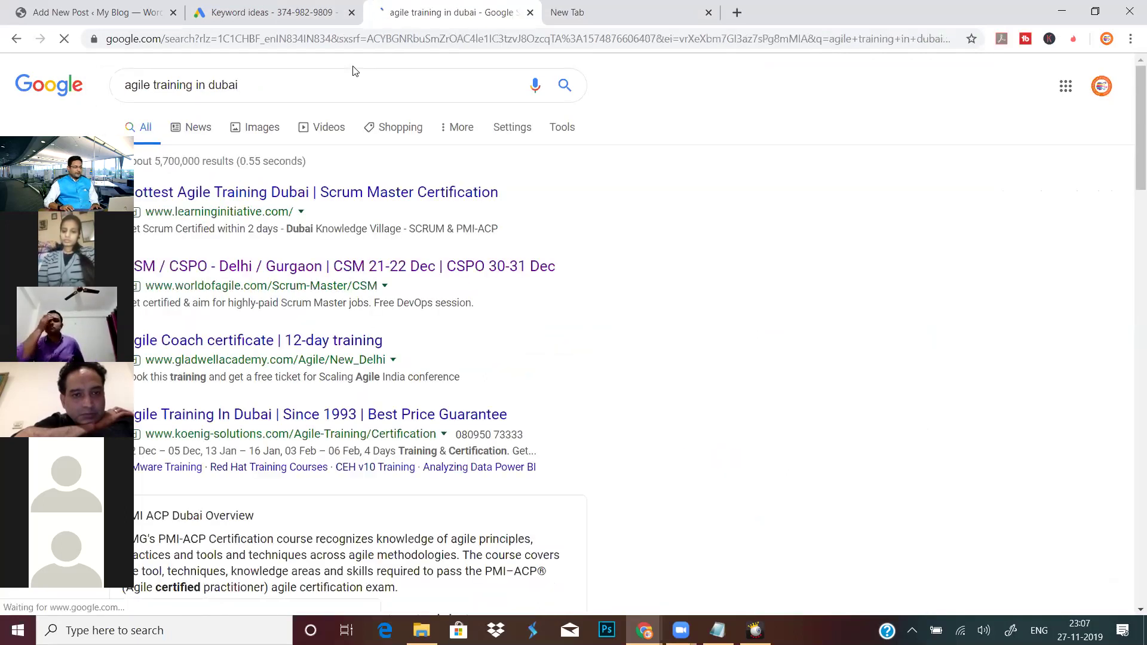
scroll(470, 319, down, 7)
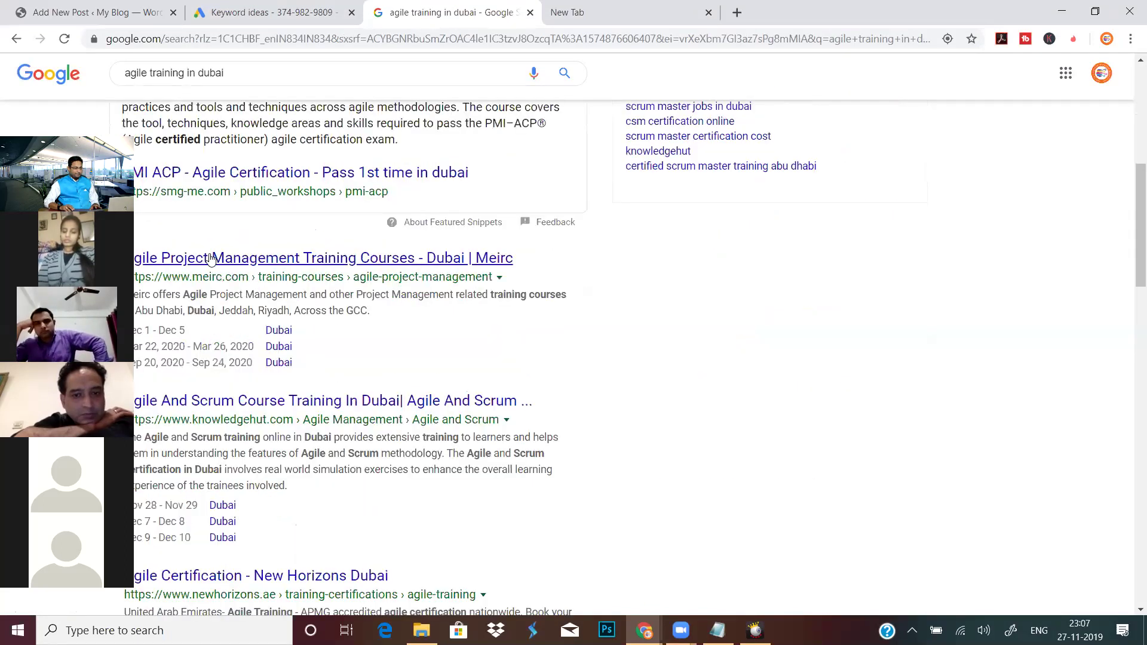
Open Meirc's Agile Project Management course, review overview, dates and fees, and view its source
click(207, 263)
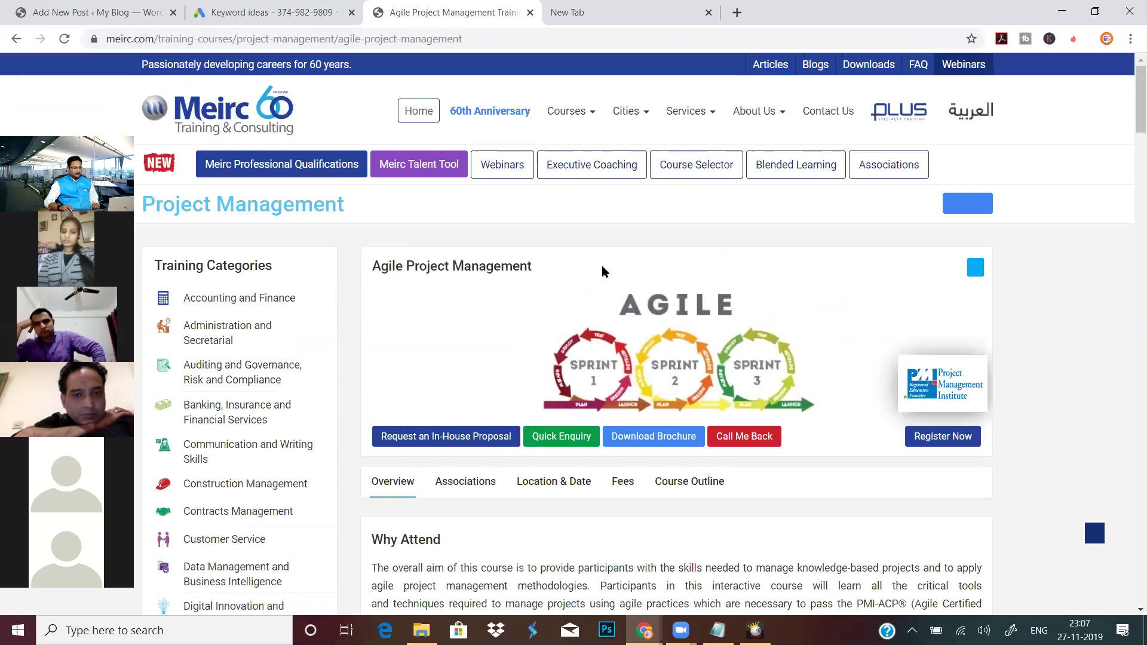
scroll(601, 266, down, 3)
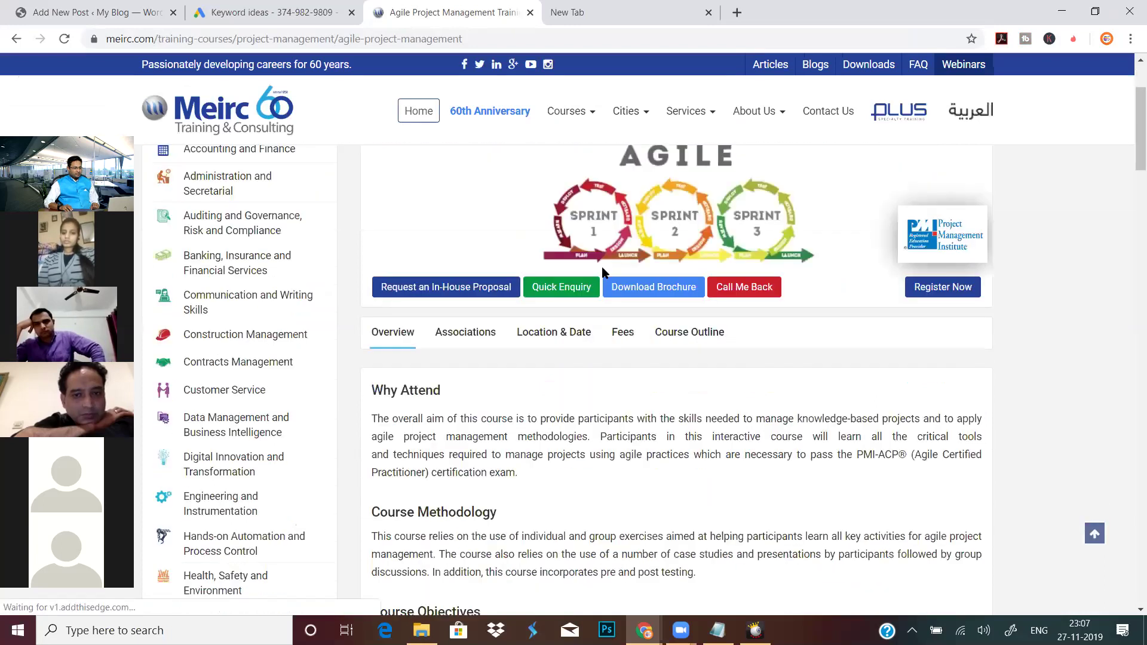
scroll(602, 268, down, 5)
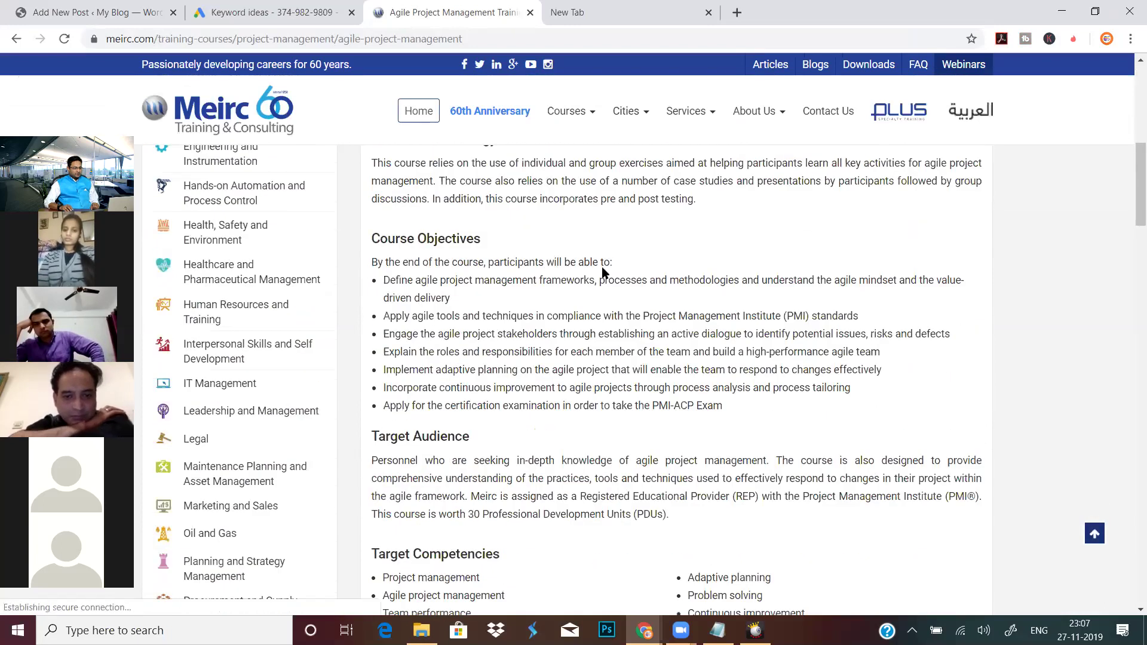
scroll(602, 272, down, 2)
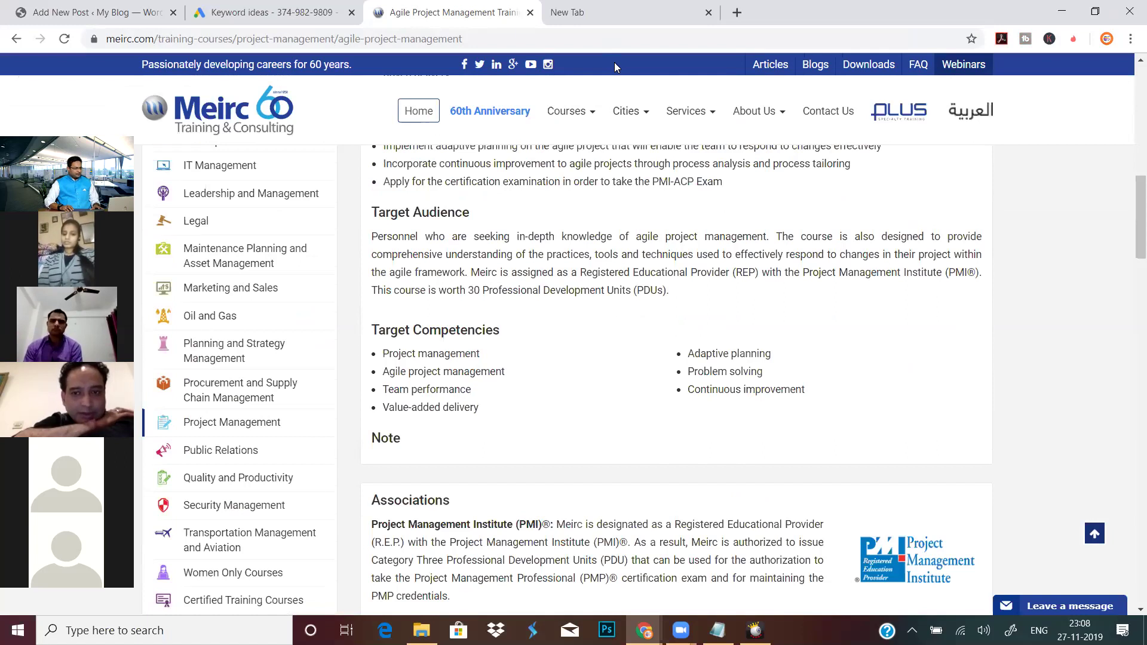
scroll(601, 281, down, 6)
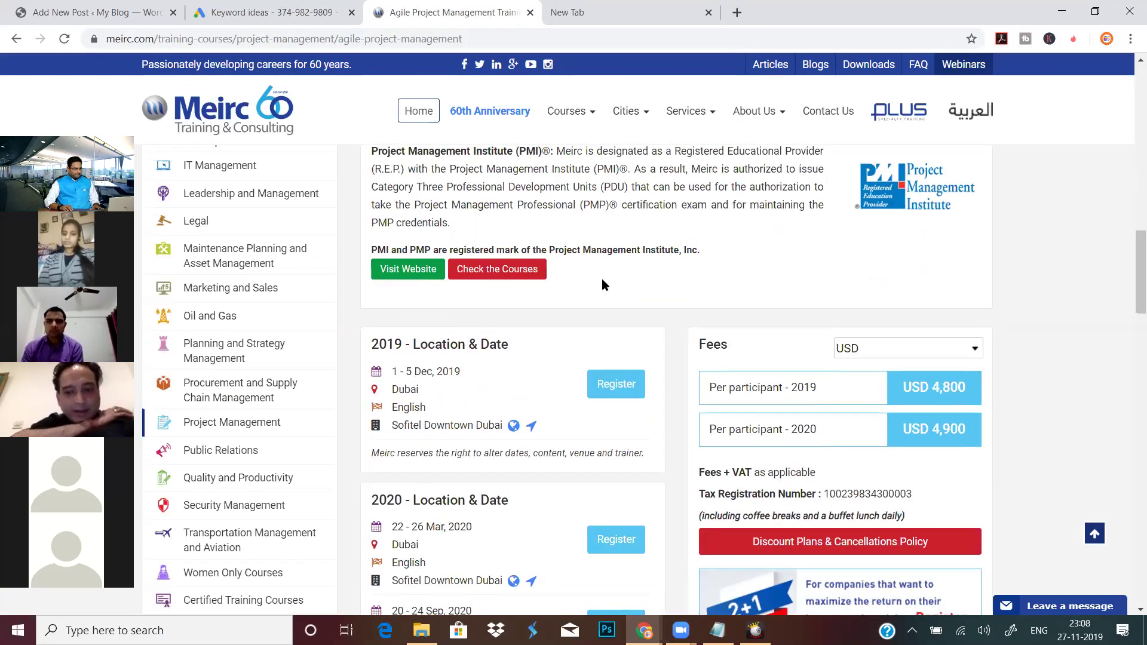
scroll(603, 284, down, 2)
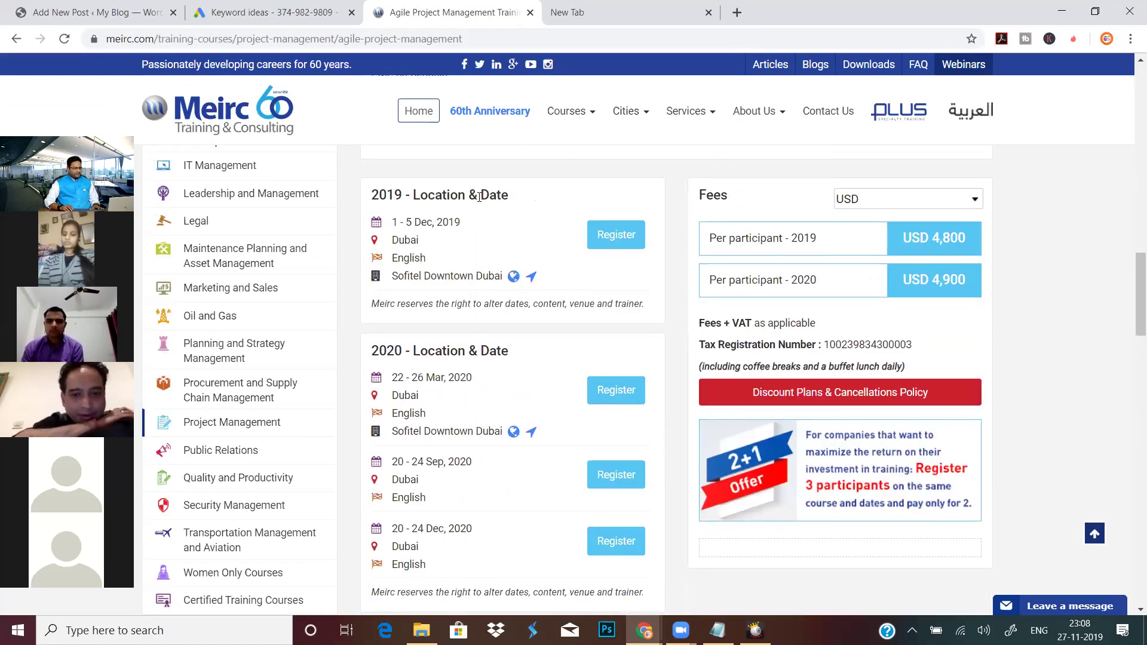
scroll(550, 256, up, 7)
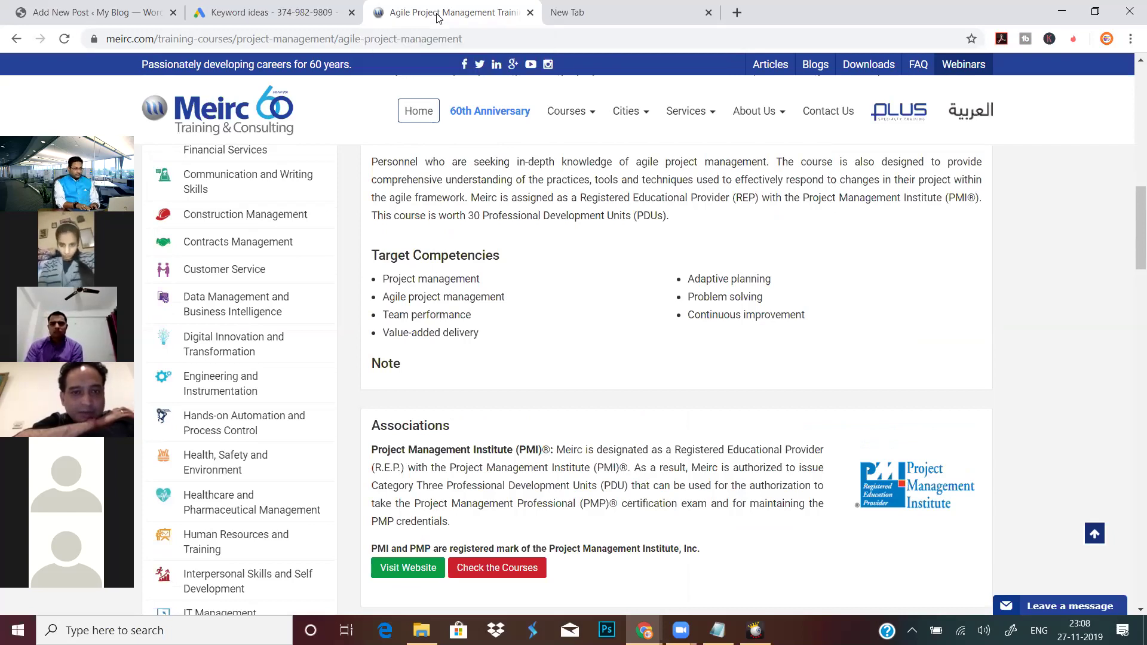
key(ctrl+u)
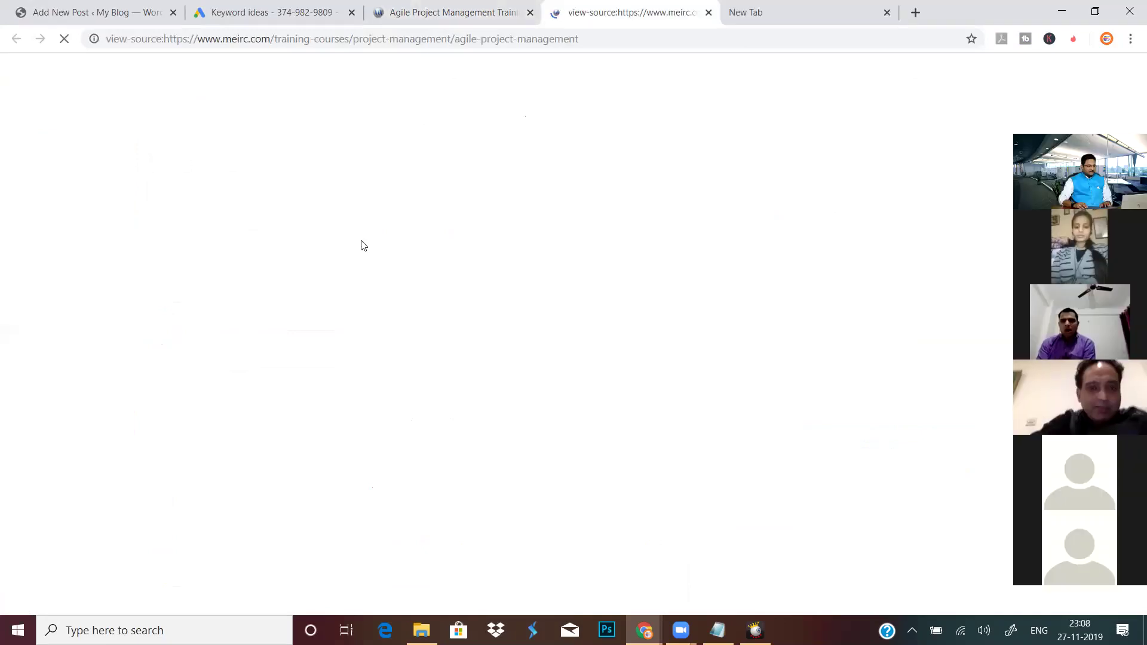
Find 'keyword' in the Meirc page source and highlight the empty meta keywords tag
key(ctrl+f)
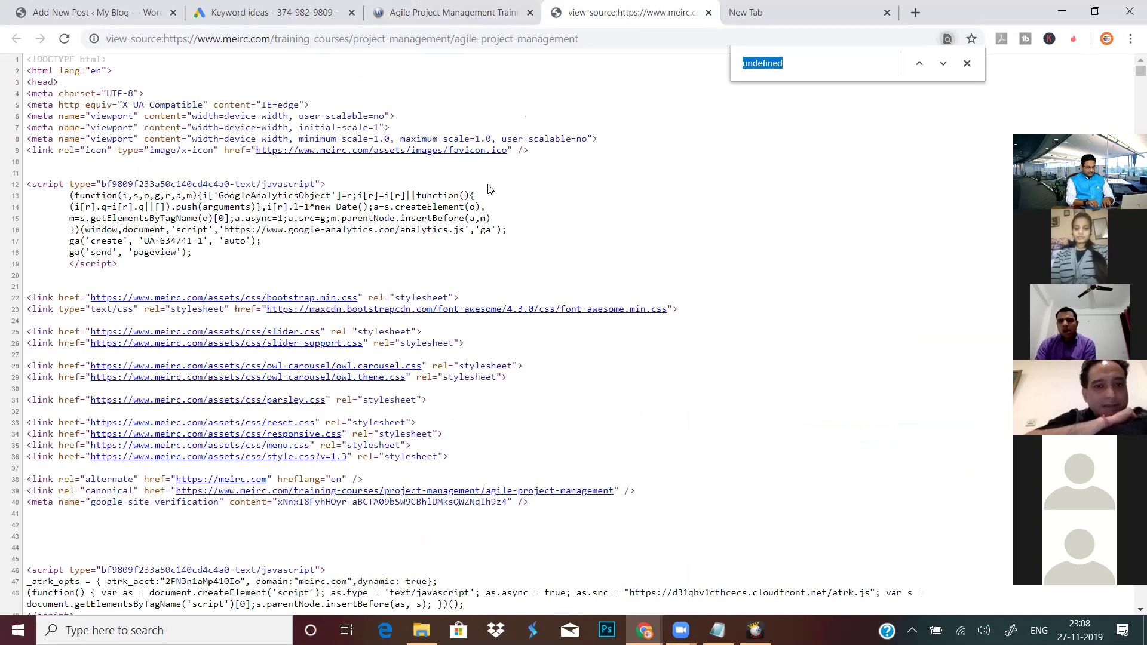
text(k)
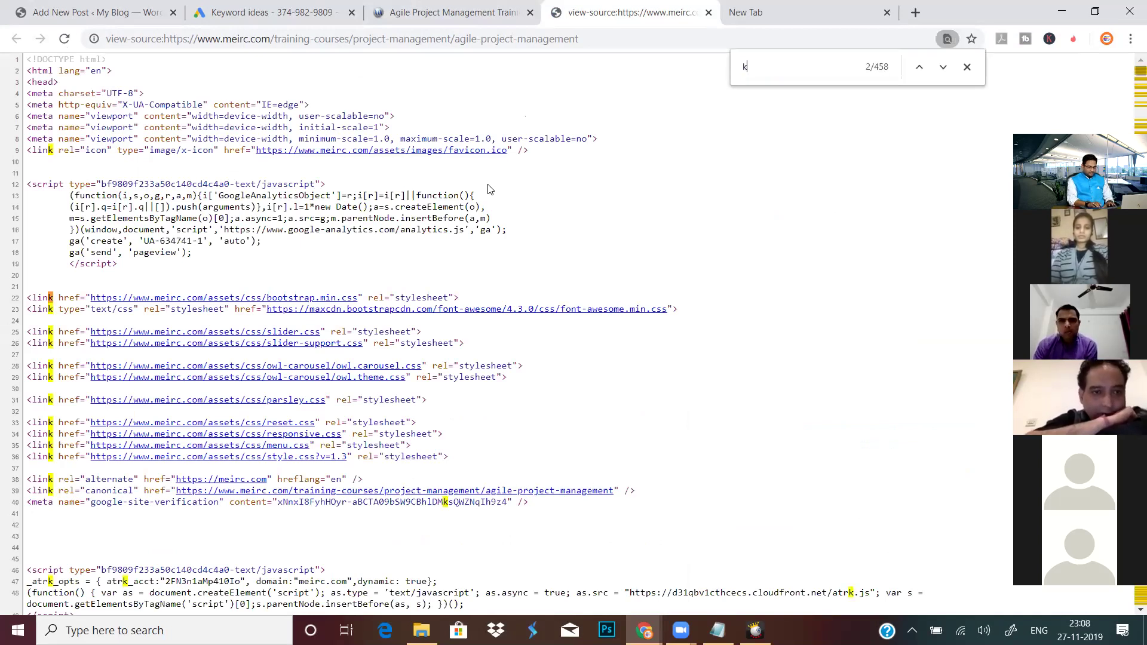
text(eyword)
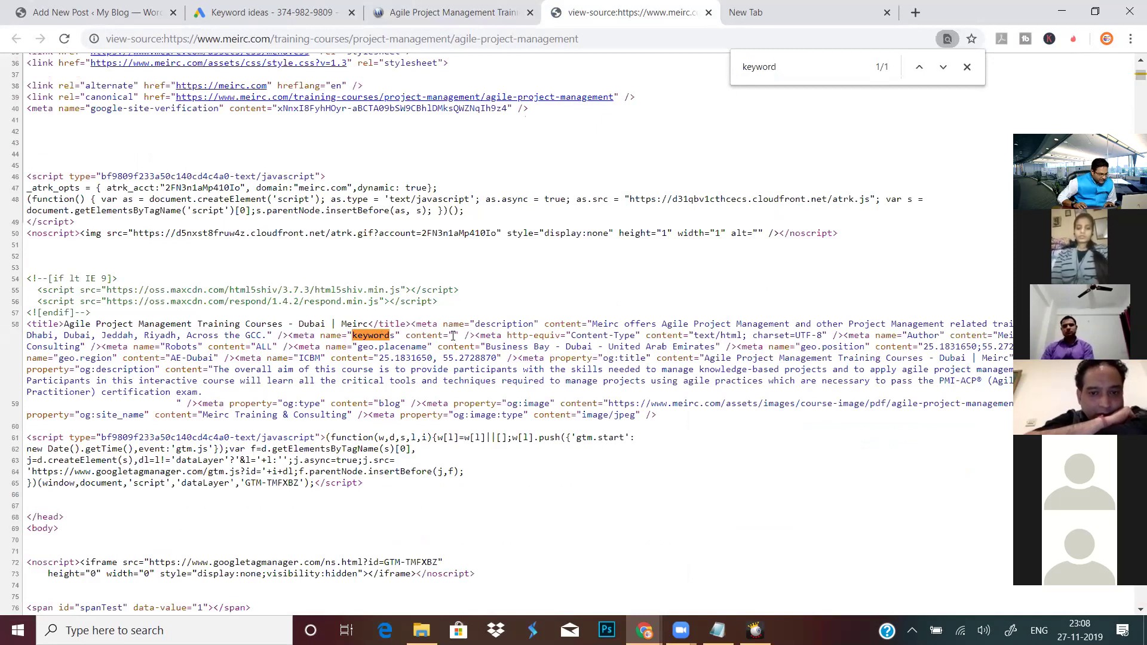
drag(461, 335, 293, 336)
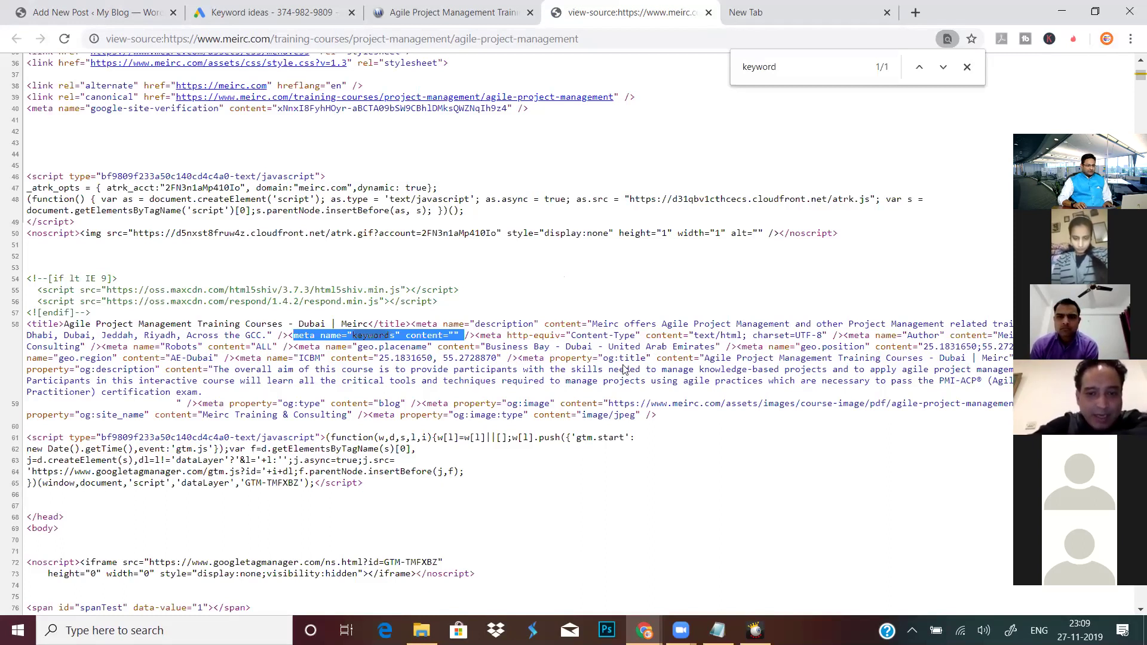
Highlight the og:title property and geo.placename meta tag on line 58, then clear the selection
drag(602, 358, 644, 357)
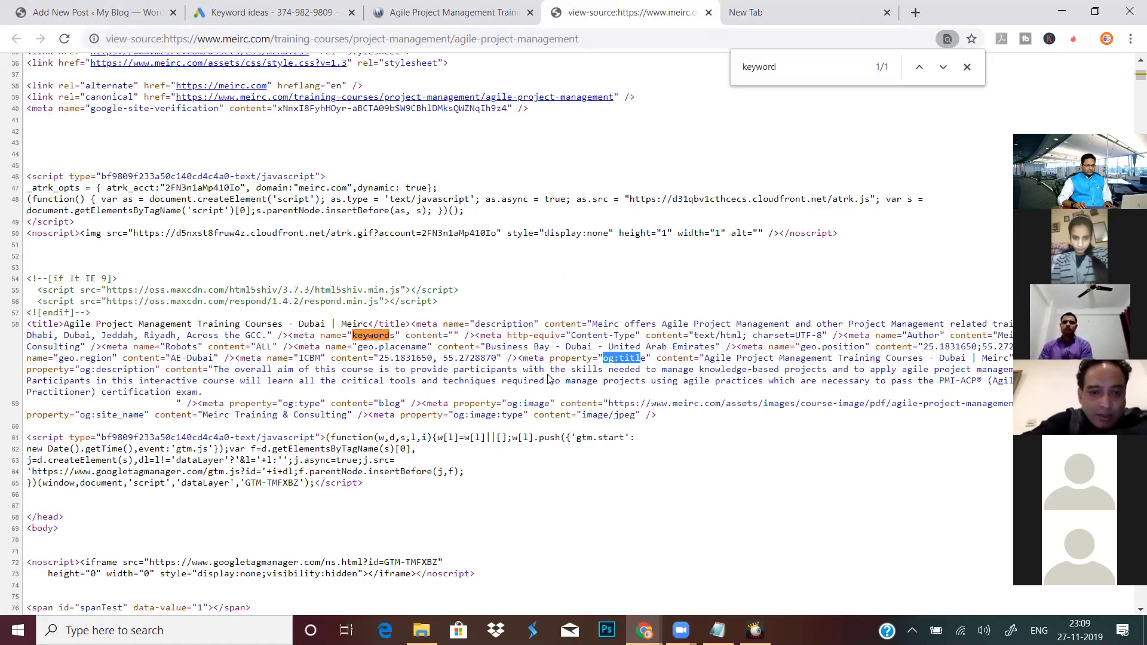
drag(428, 346, 365, 345)
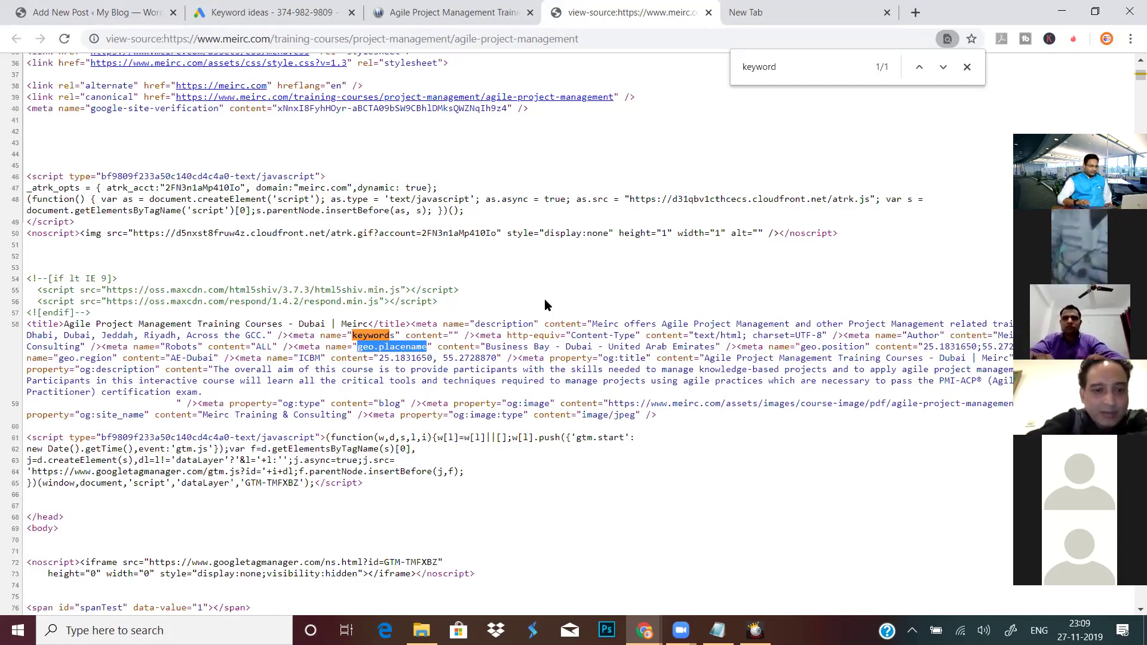
click(520, 300)
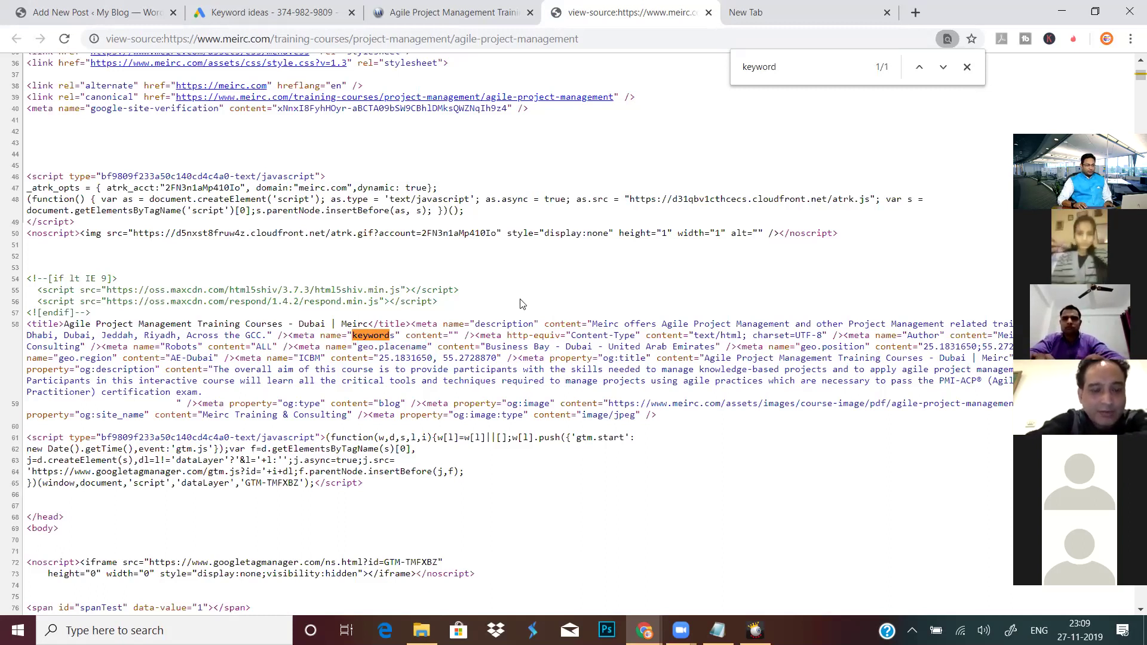